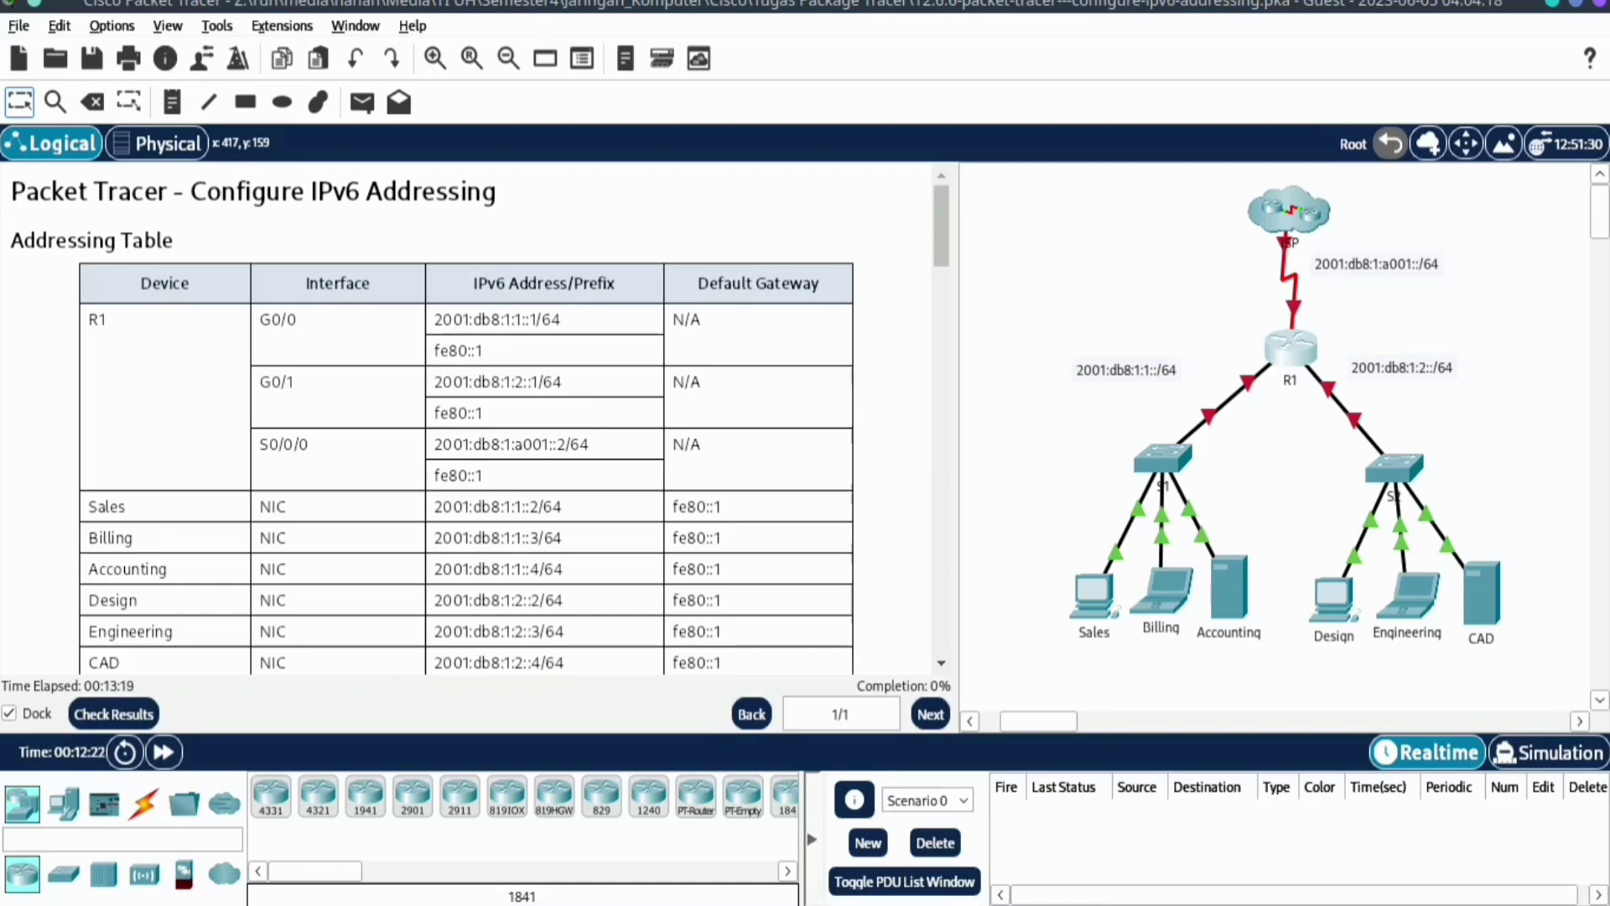
# Read through the activity's addressing table, objectives and the Part 1 instructions for configuring the router
pyautogui.scroll(-5, 470, 419)
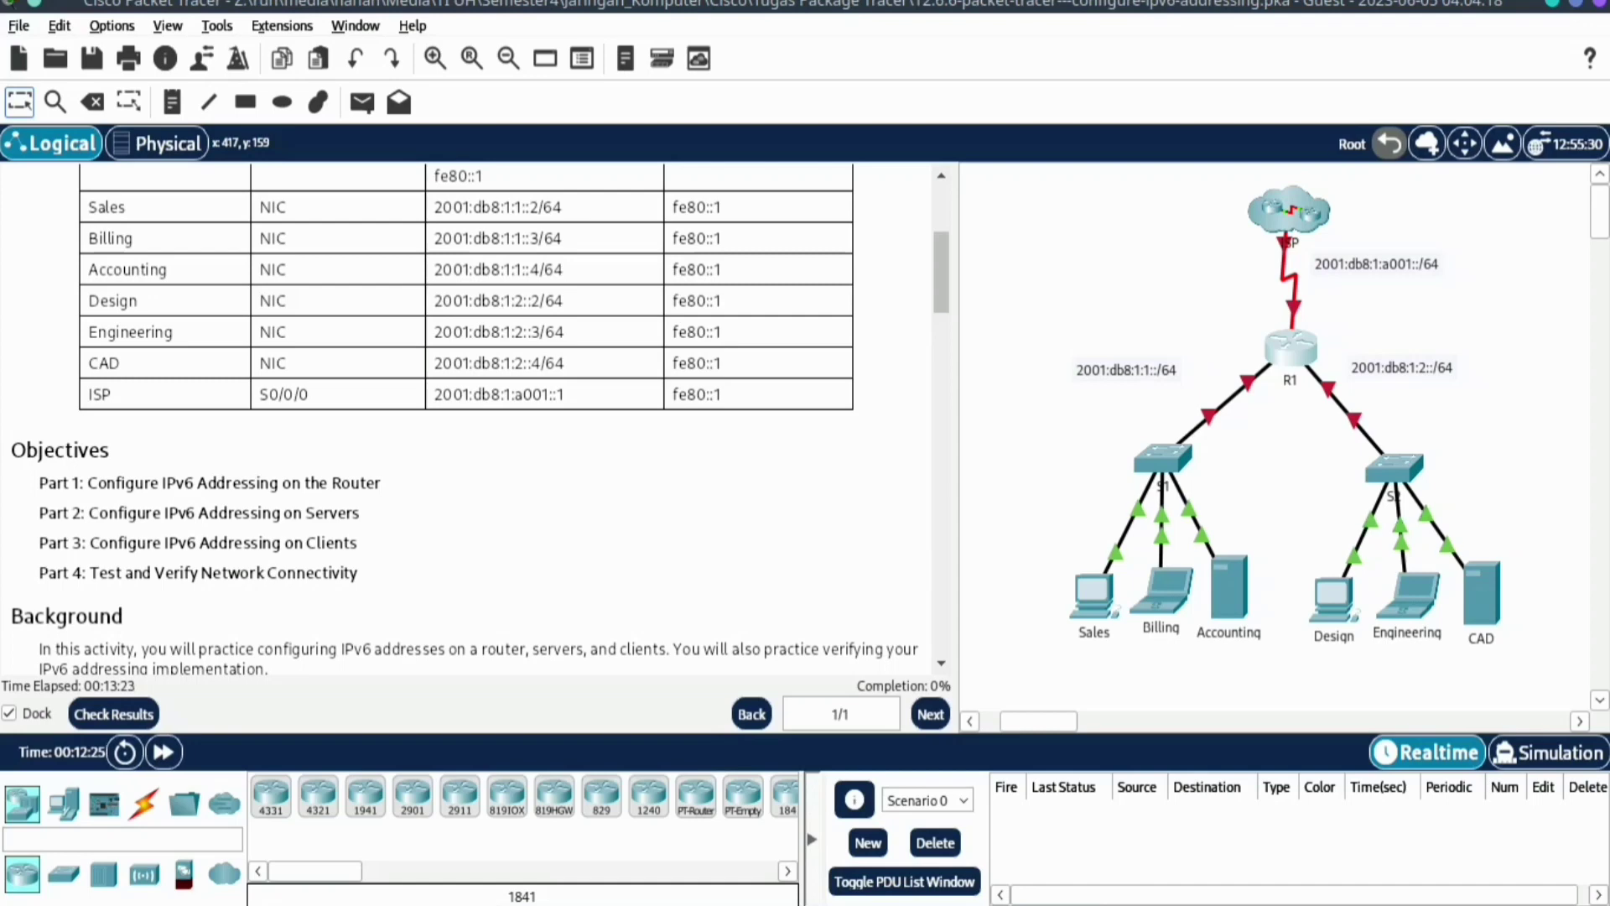
pyautogui.scroll(-3, 469, 420)
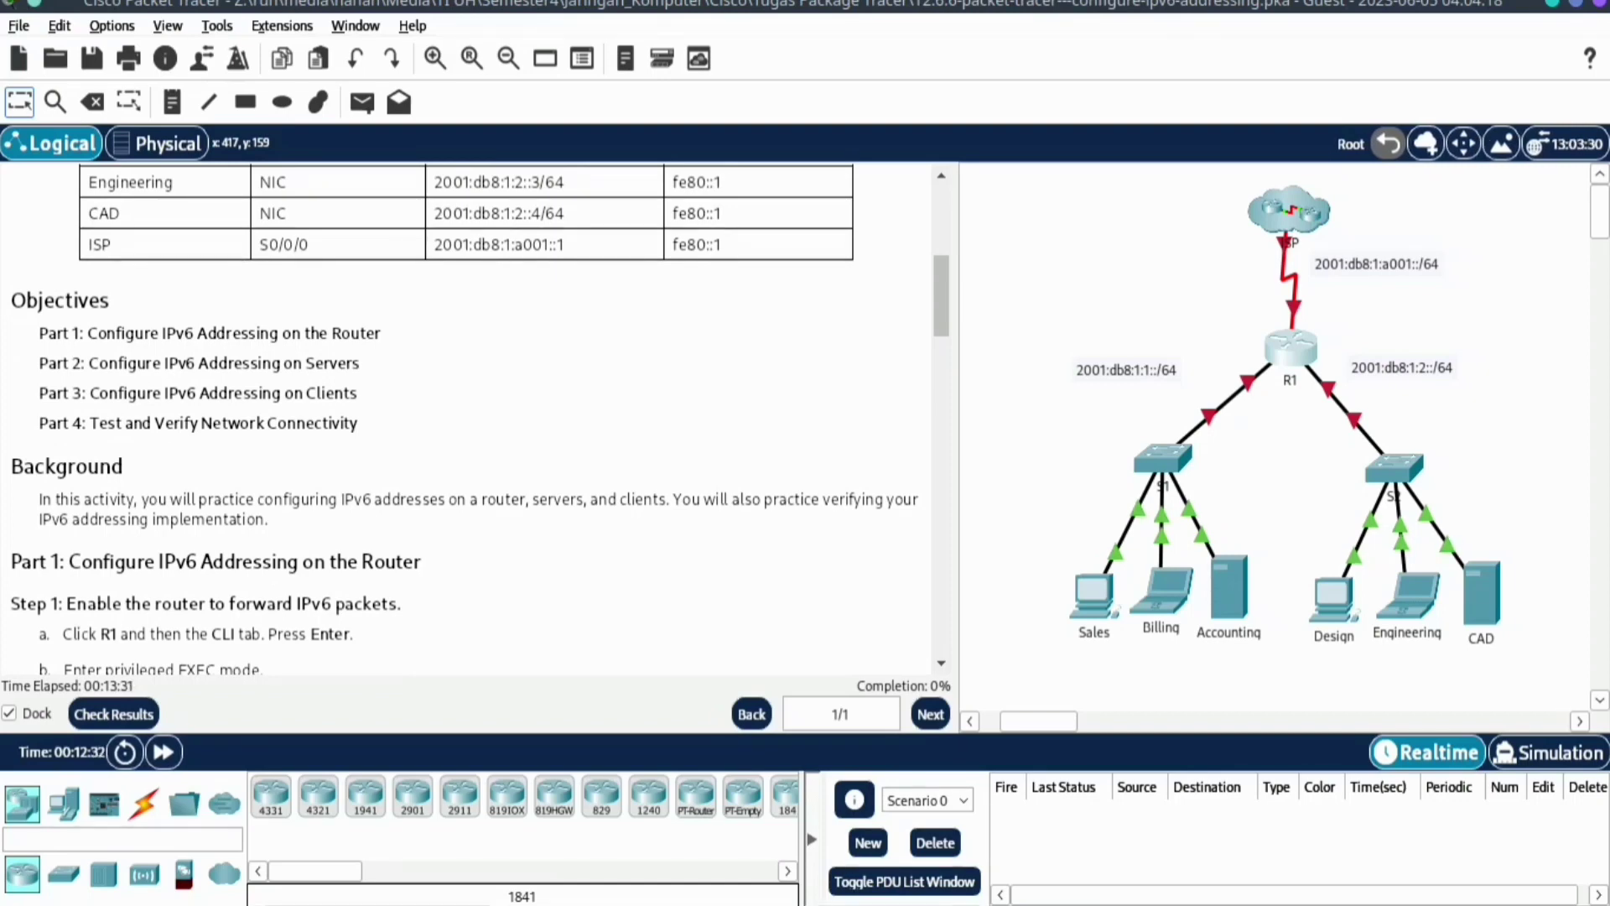
pyautogui.moveTo(306, 363); pyautogui.dragTo(357, 393)
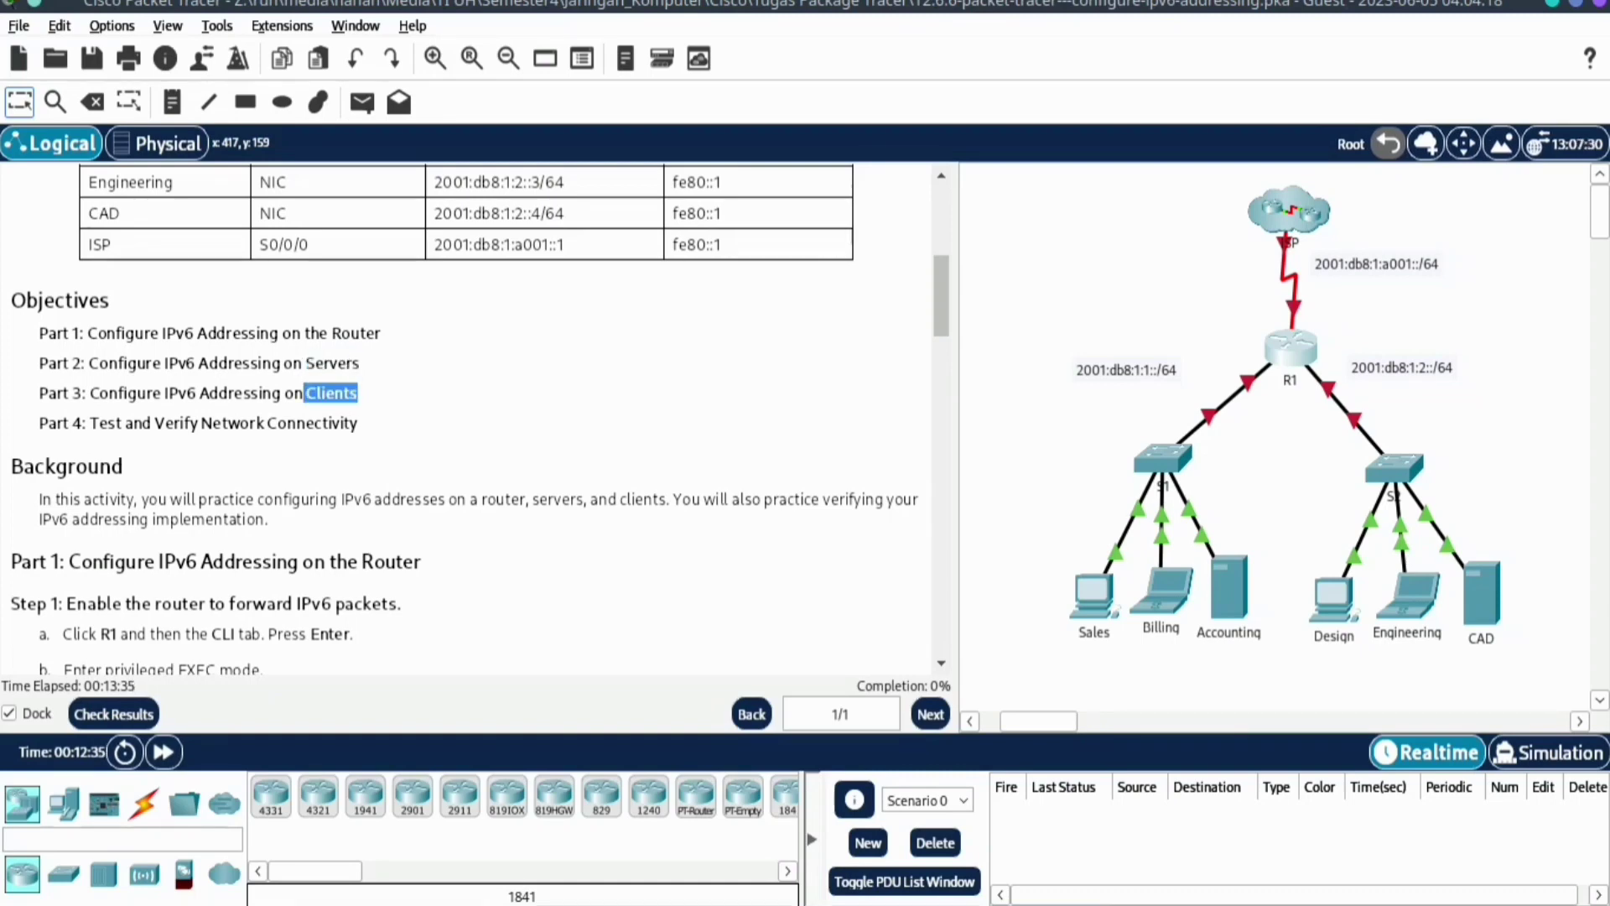
pyautogui.click(358, 394)
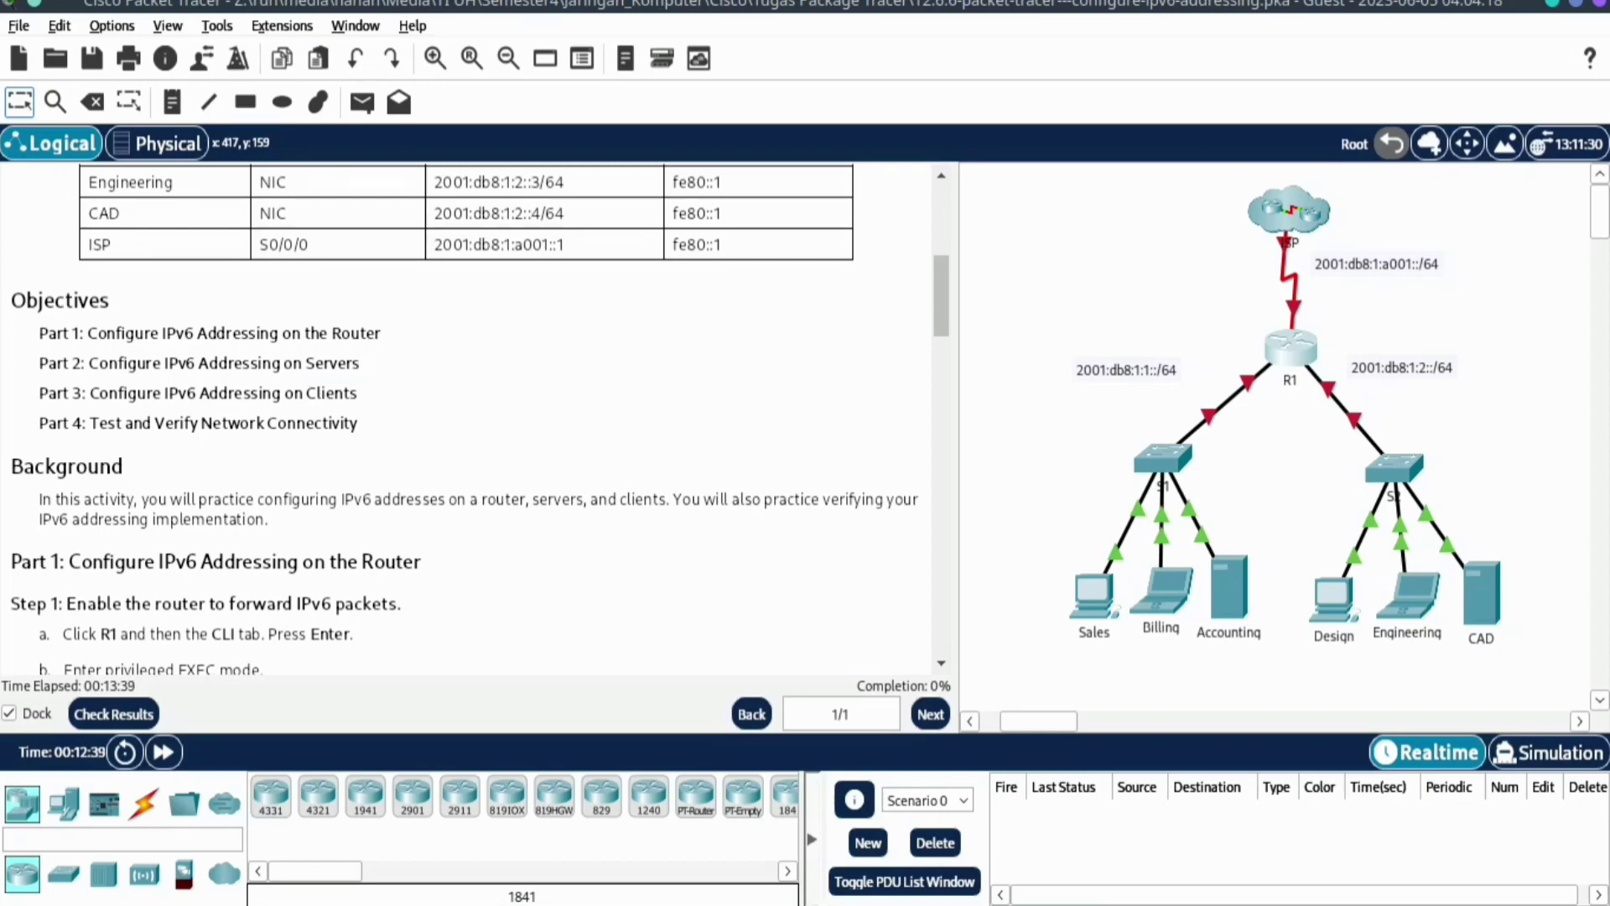
pyautogui.scroll(-3, 465, 420)
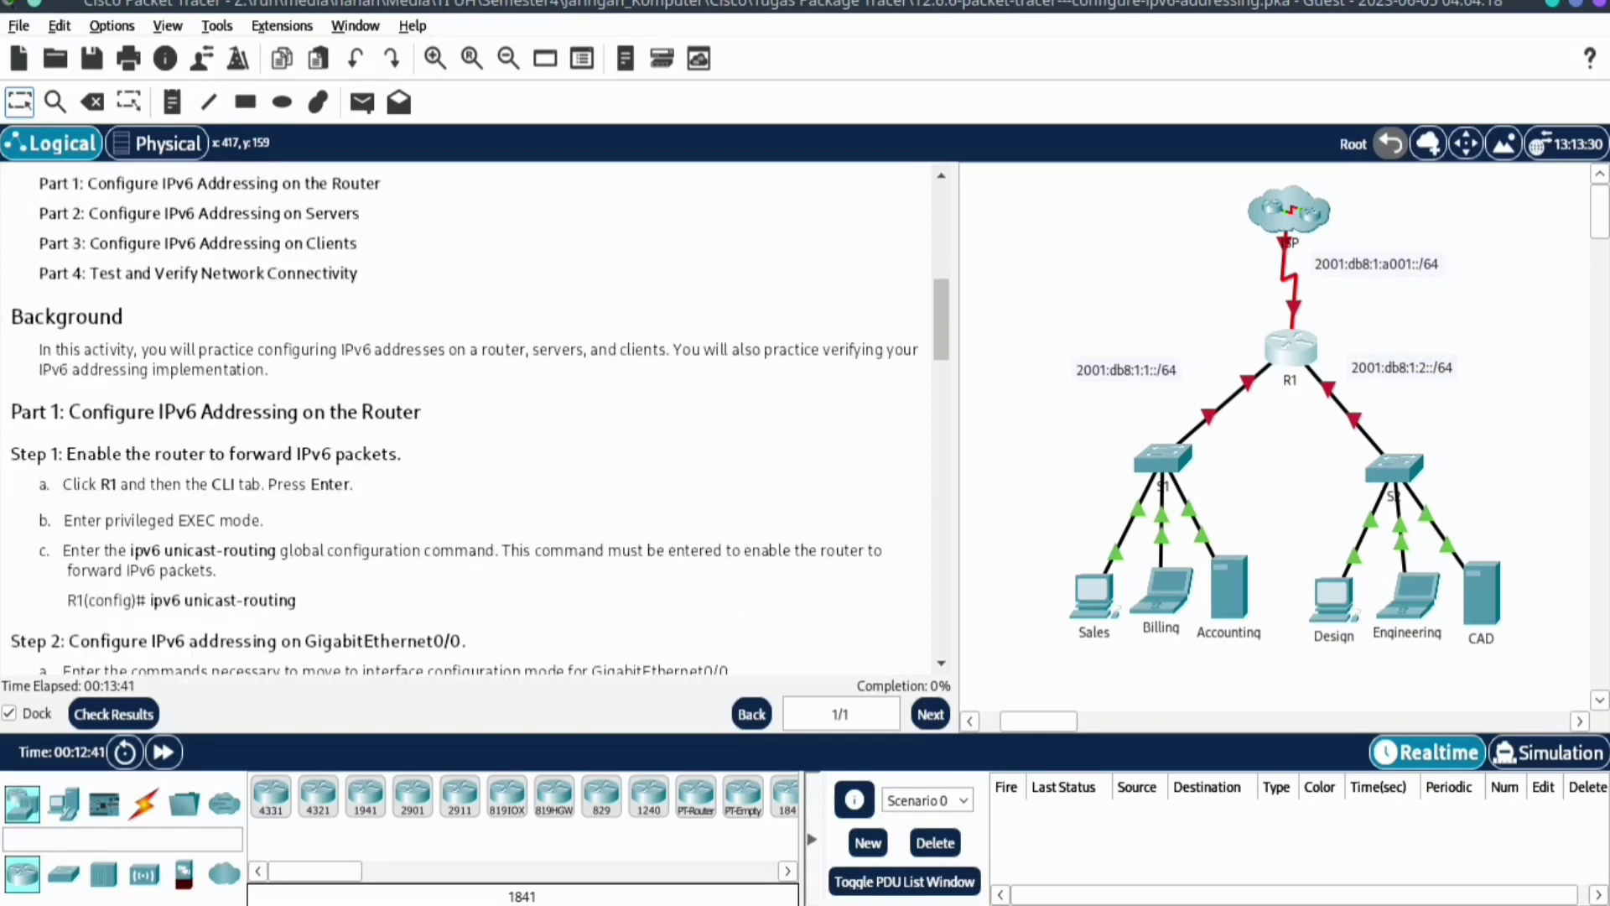
pyautogui.scroll(-1, 465, 419)
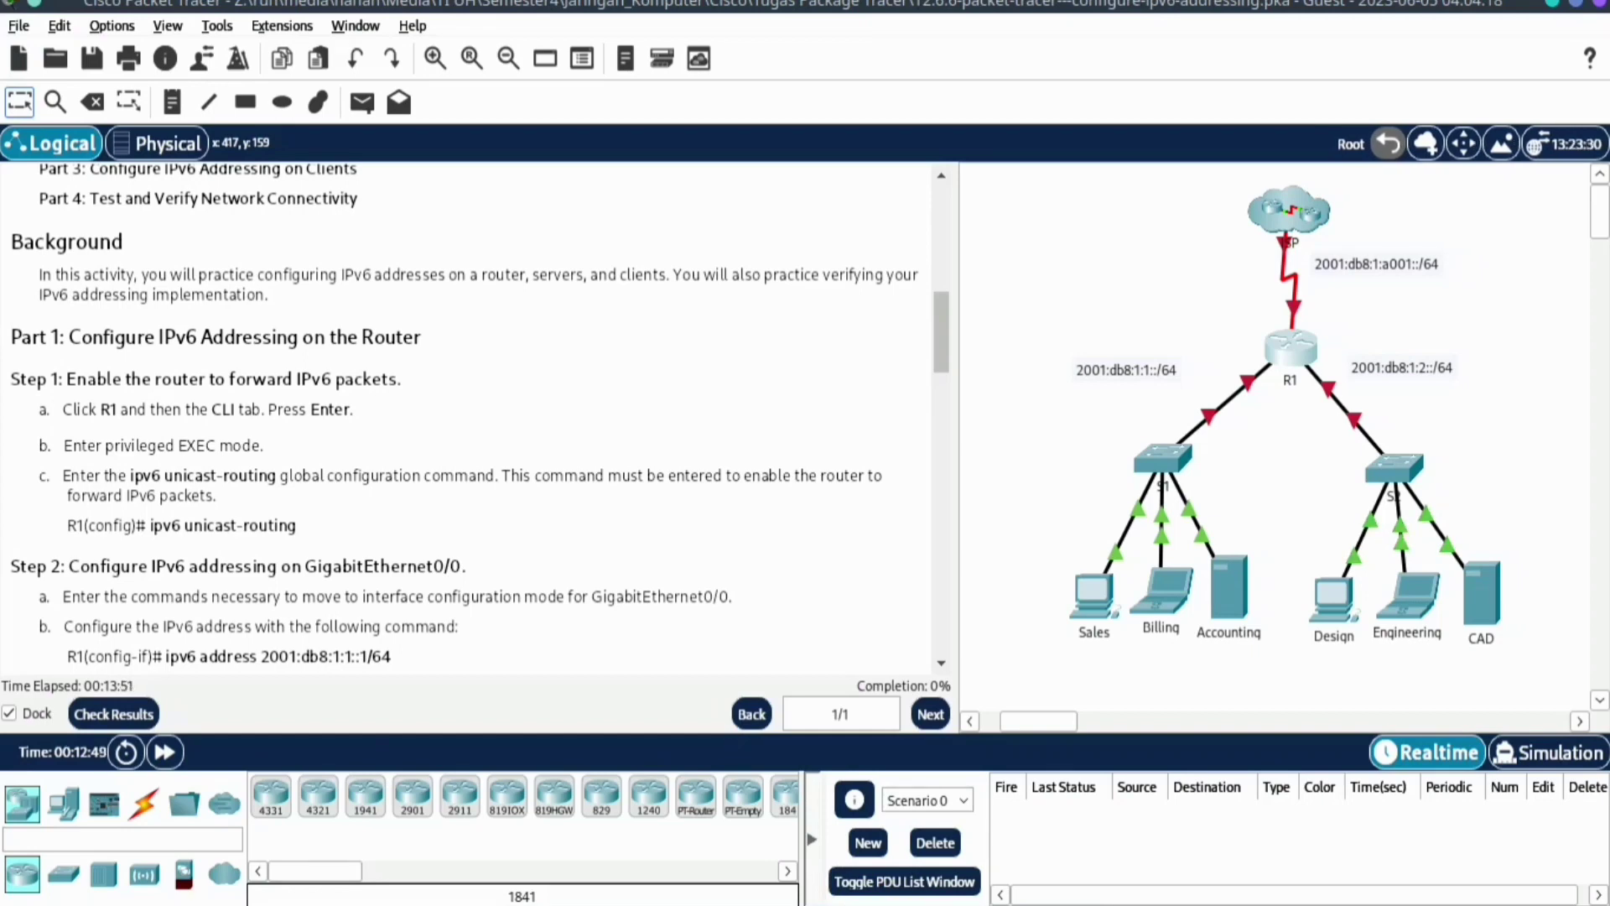
# Open router R1's command line and enter global configuration mode with enable and conf t
pyautogui.click(1290, 348)
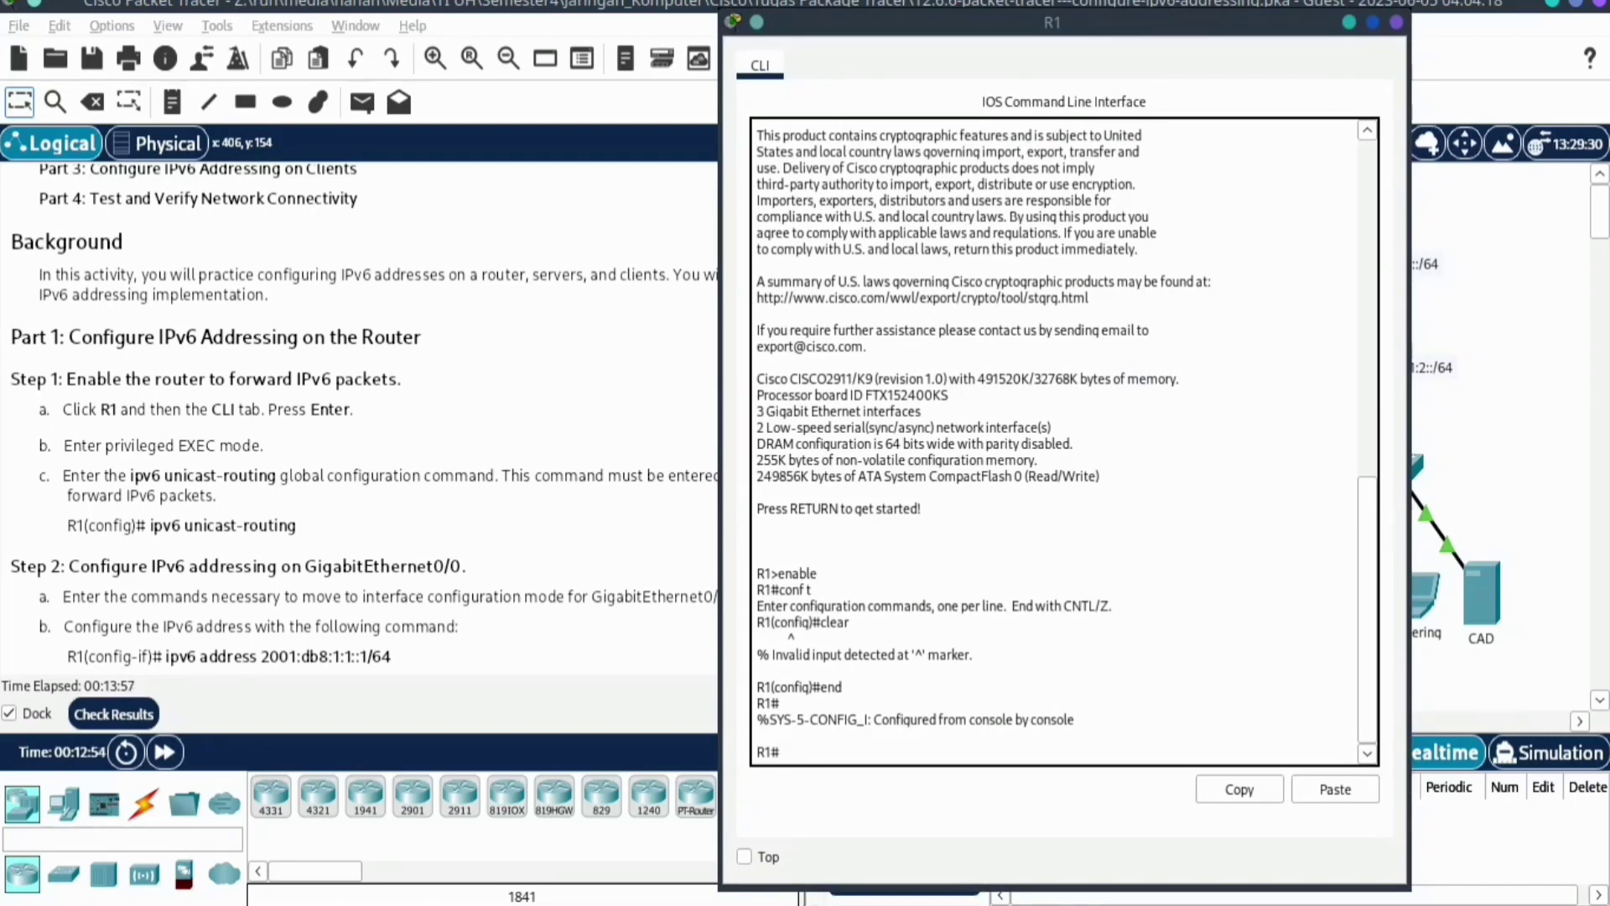
pyautogui.write('enab')
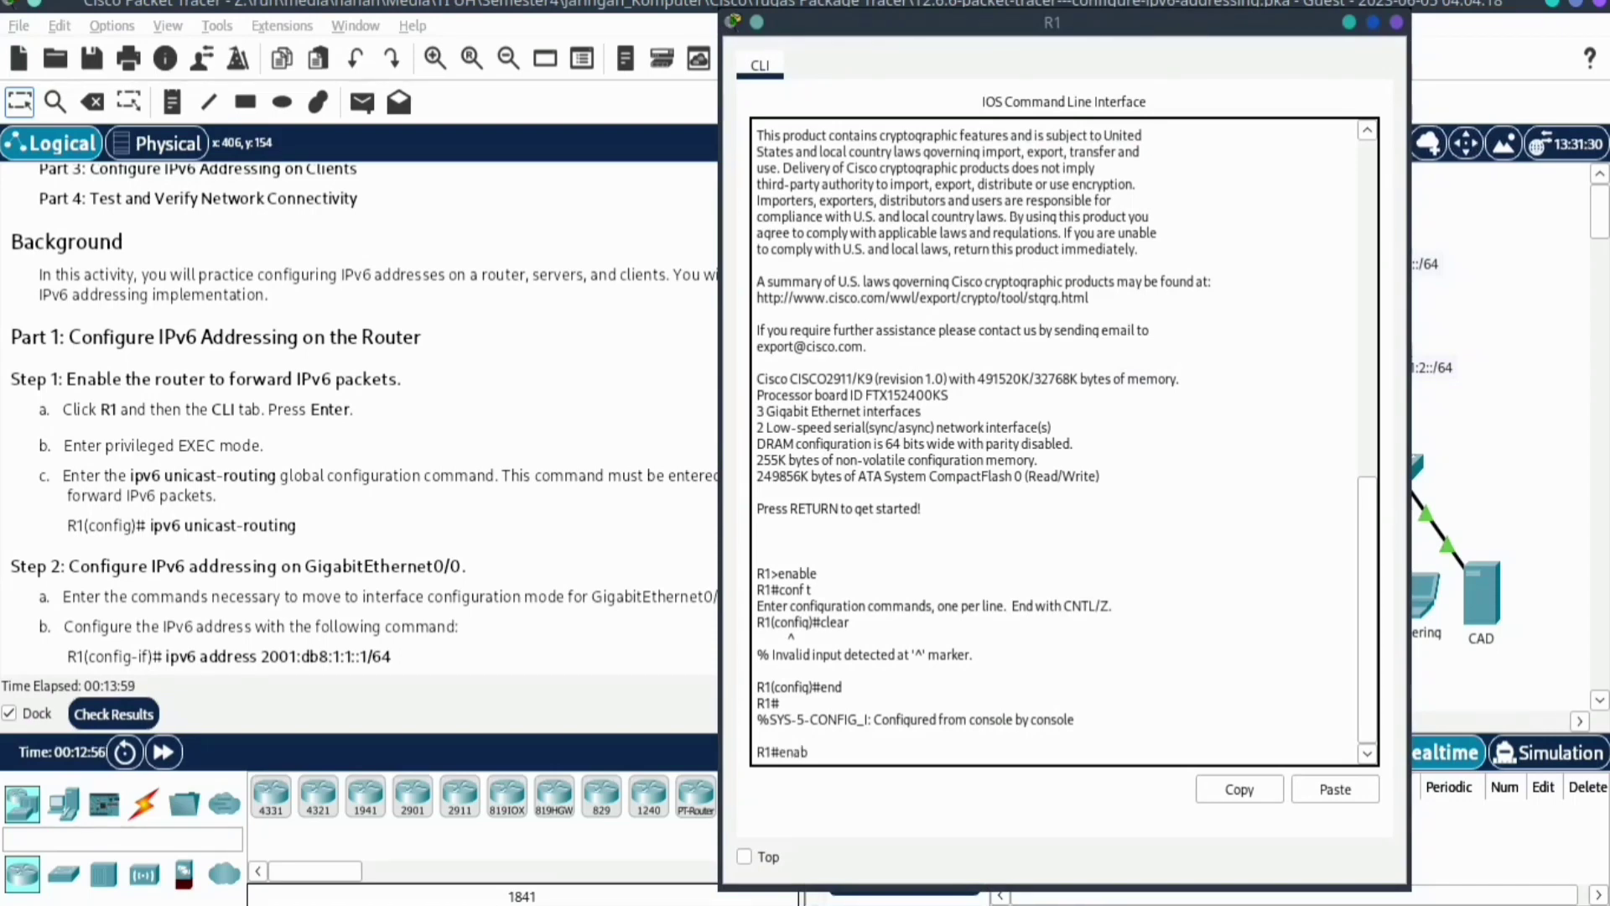
pyautogui.write('le')
pyautogui.press('Return')
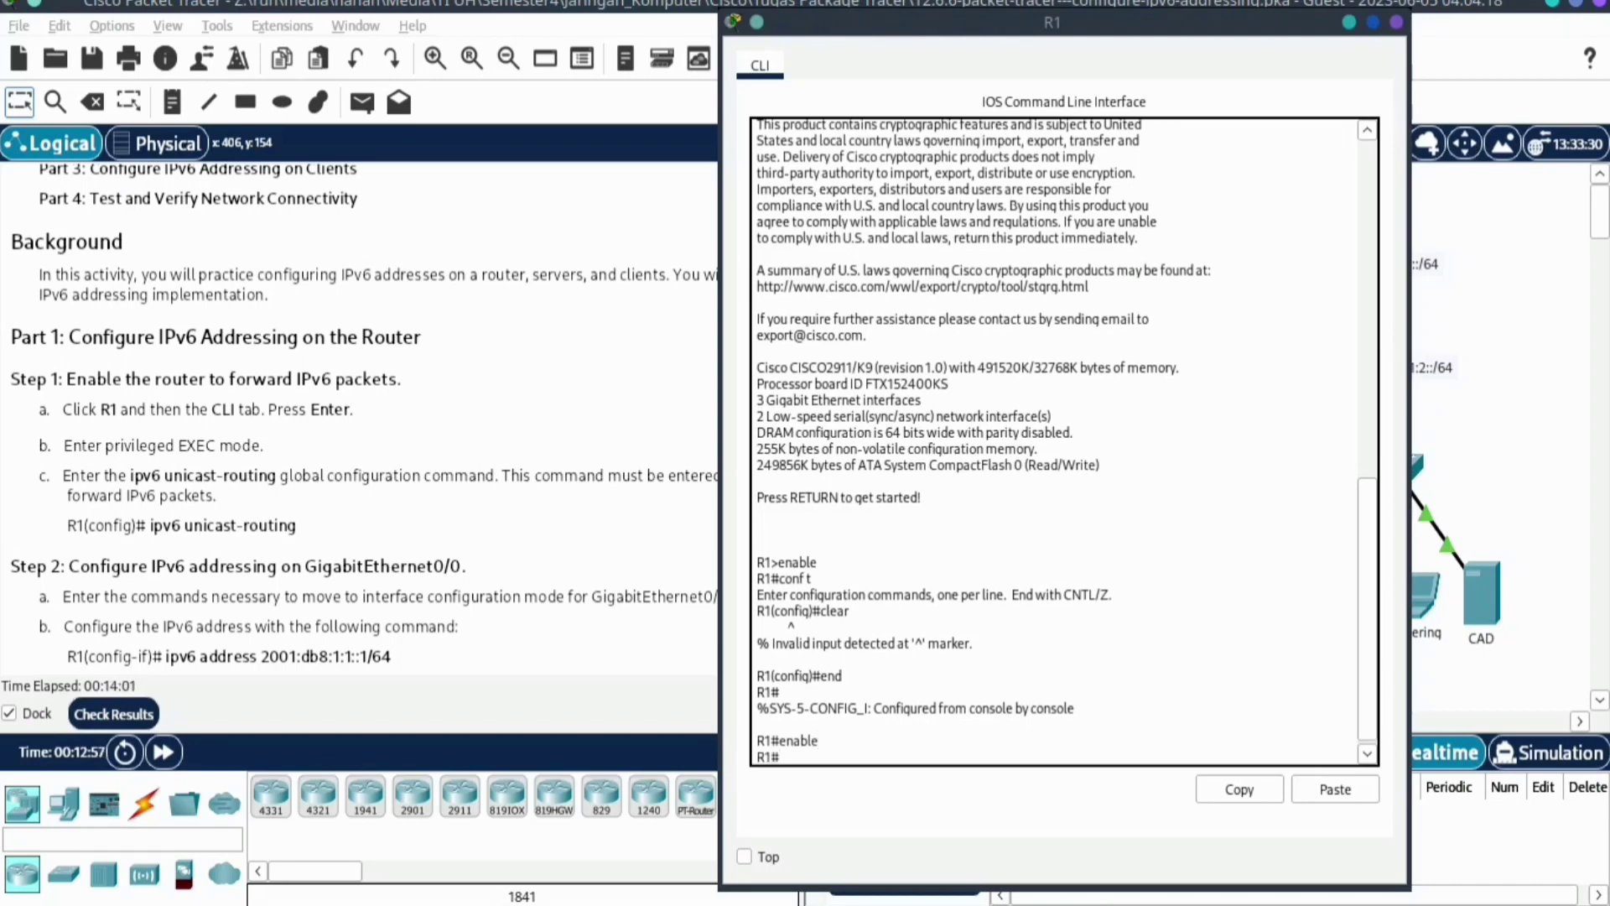
pyautogui.write('conf t')
pyautogui.press('Return')
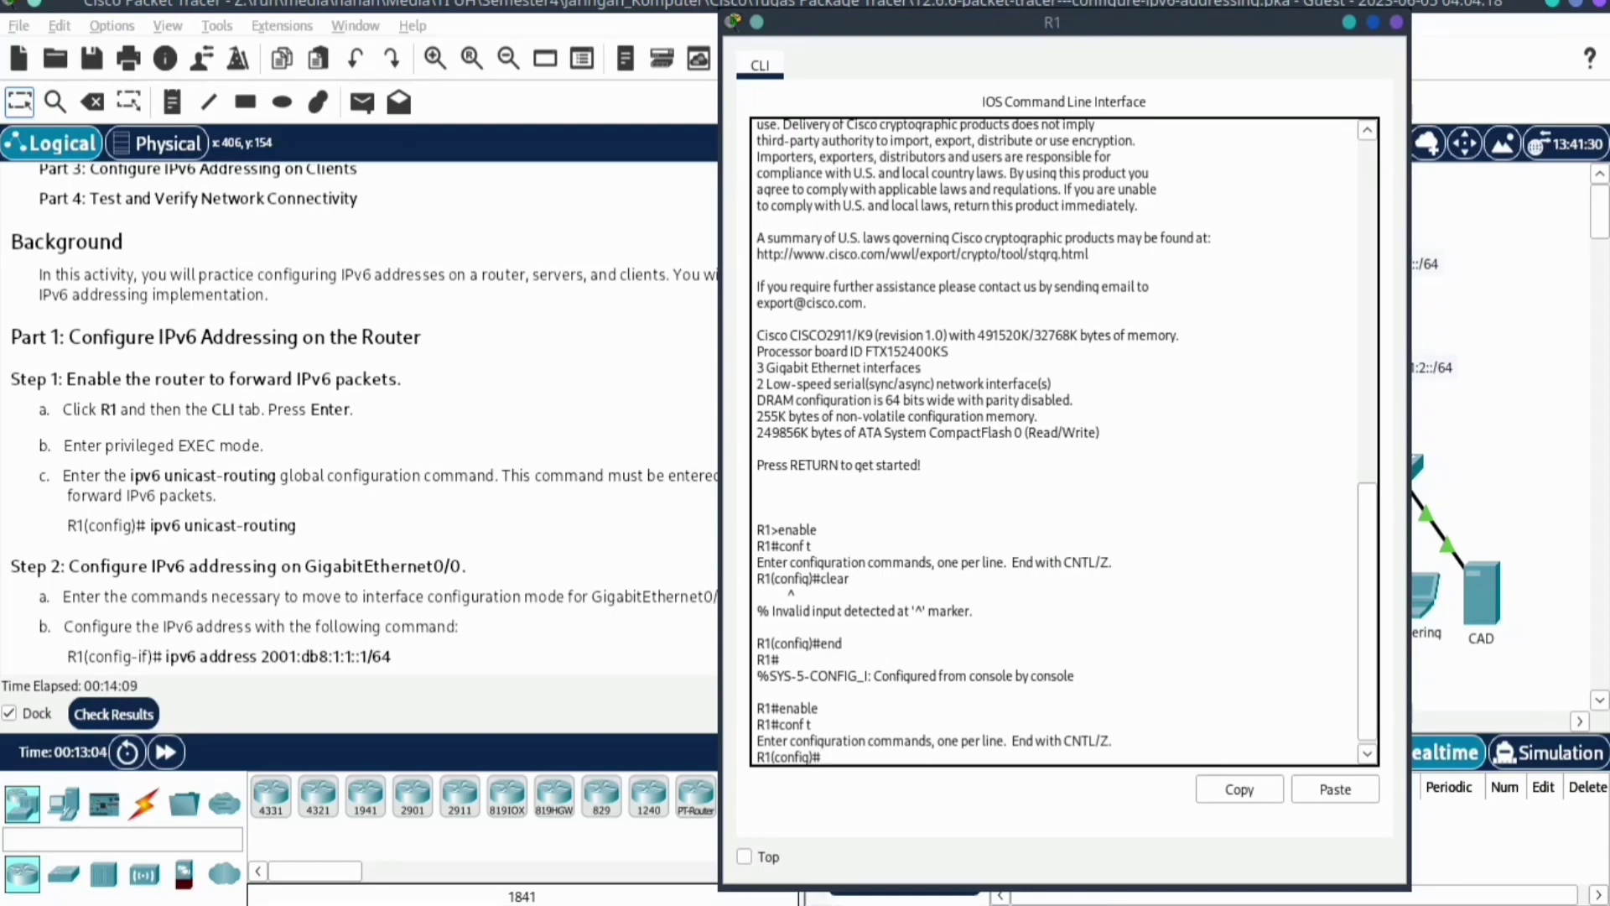
# Copy the ipv6 unicast-routing command from the instructions and run it on R1 to enable IPv6 forwarding
pyautogui.hotkey('alt', 'Tab')
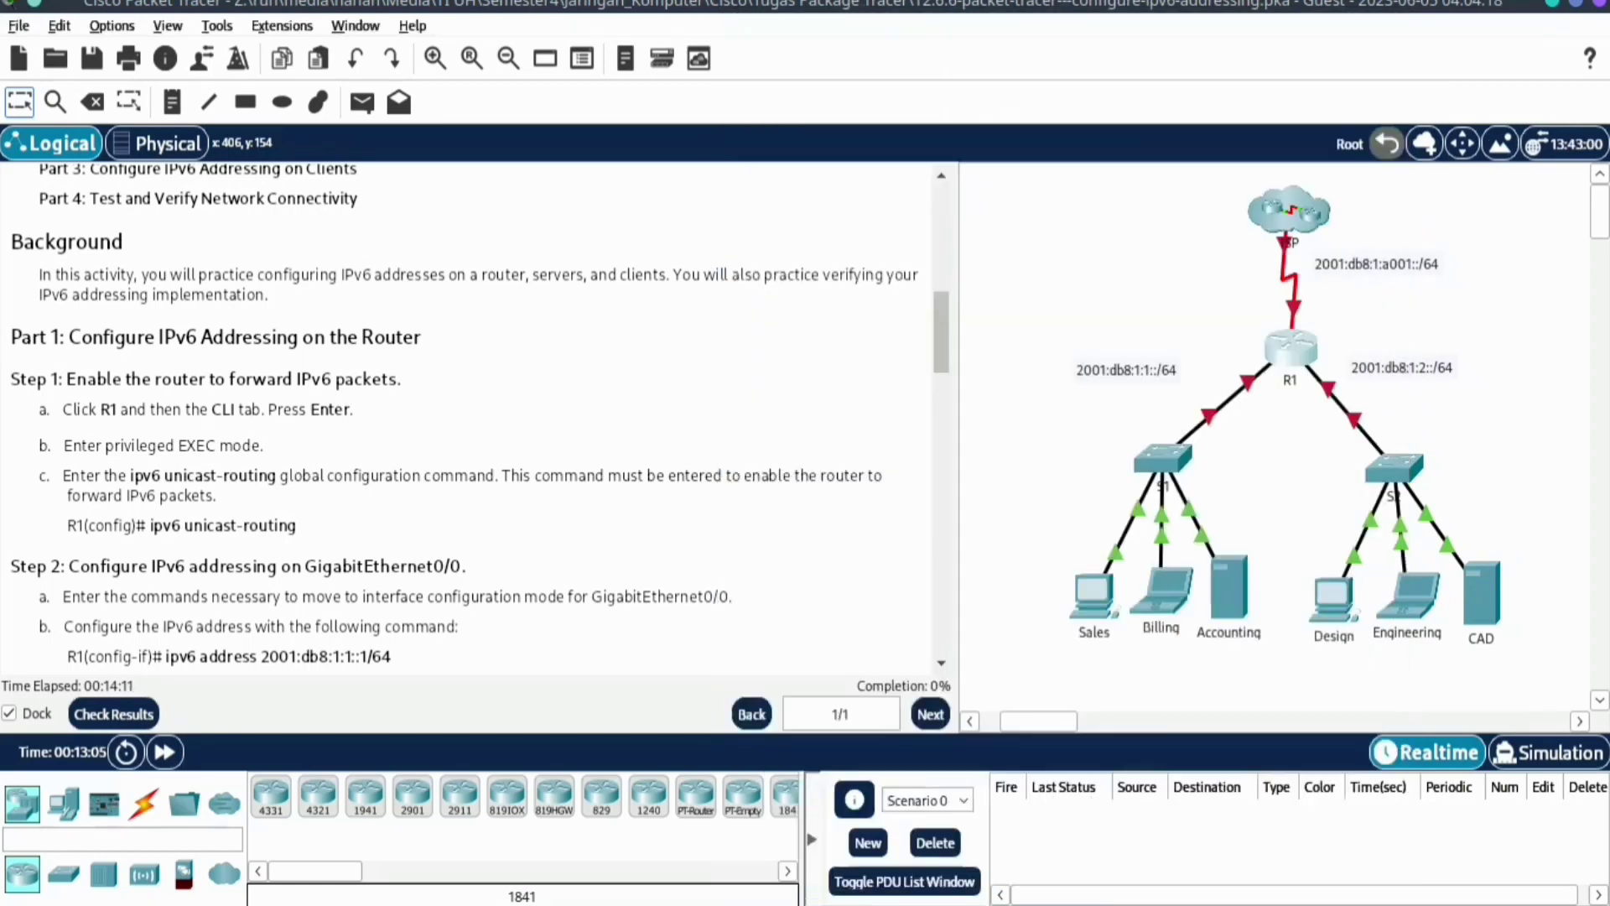
pyautogui.moveTo(152, 525); pyautogui.dragTo(298, 526)
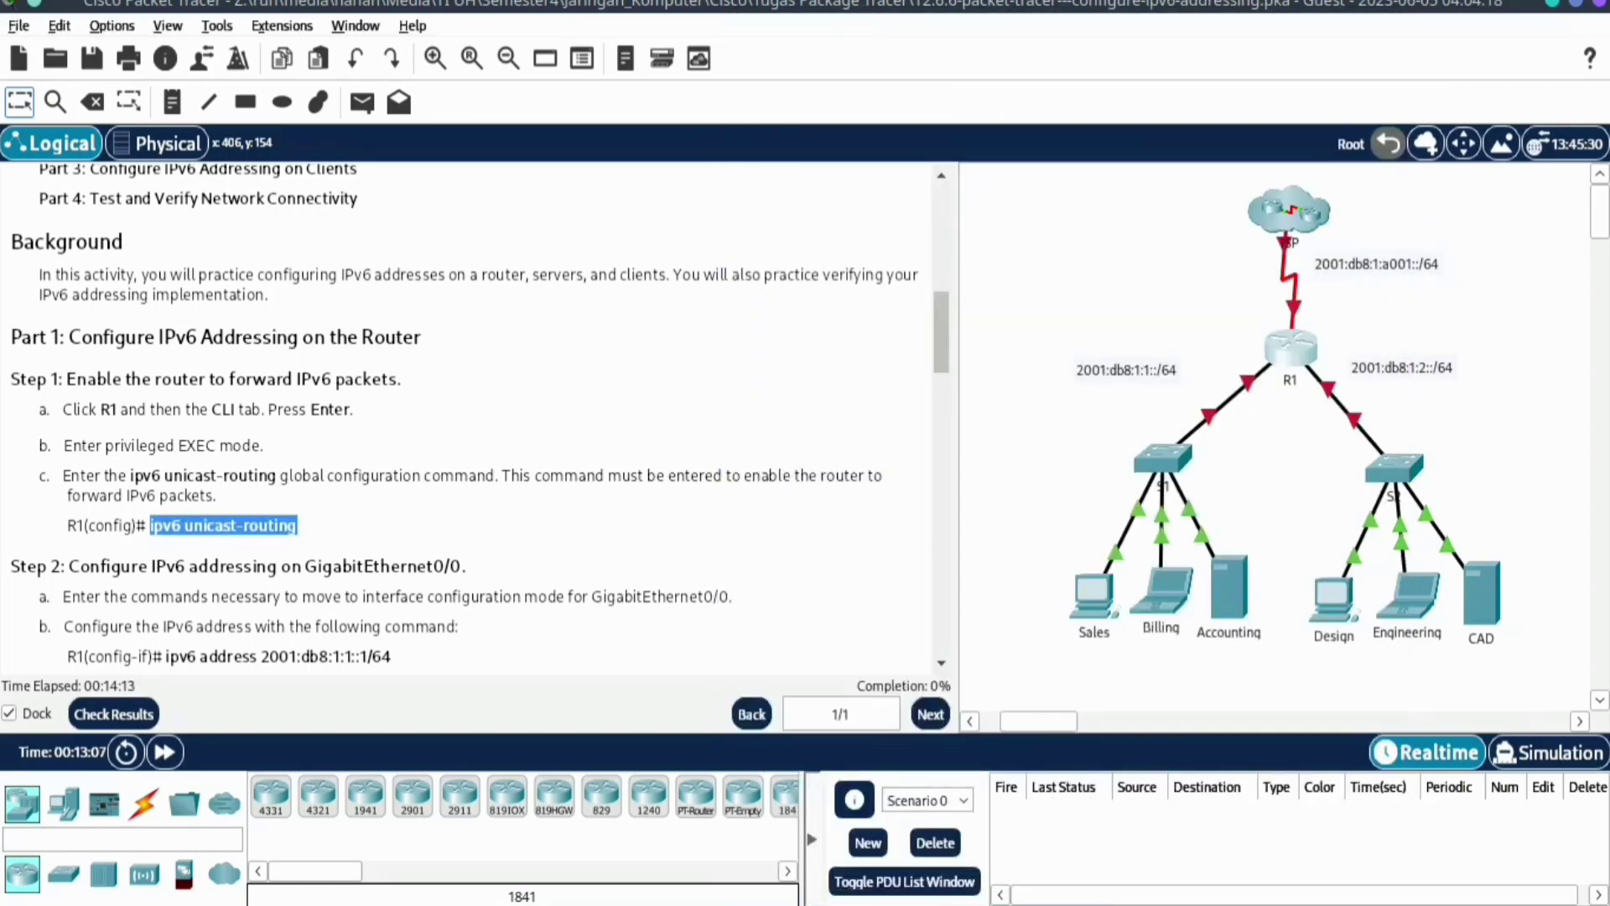
pyautogui.rightClick(297, 528)
pyautogui.click(352, 546)
pyautogui.hotkey('alt', 'Tab')
pyautogui.rightClick(942, 765)
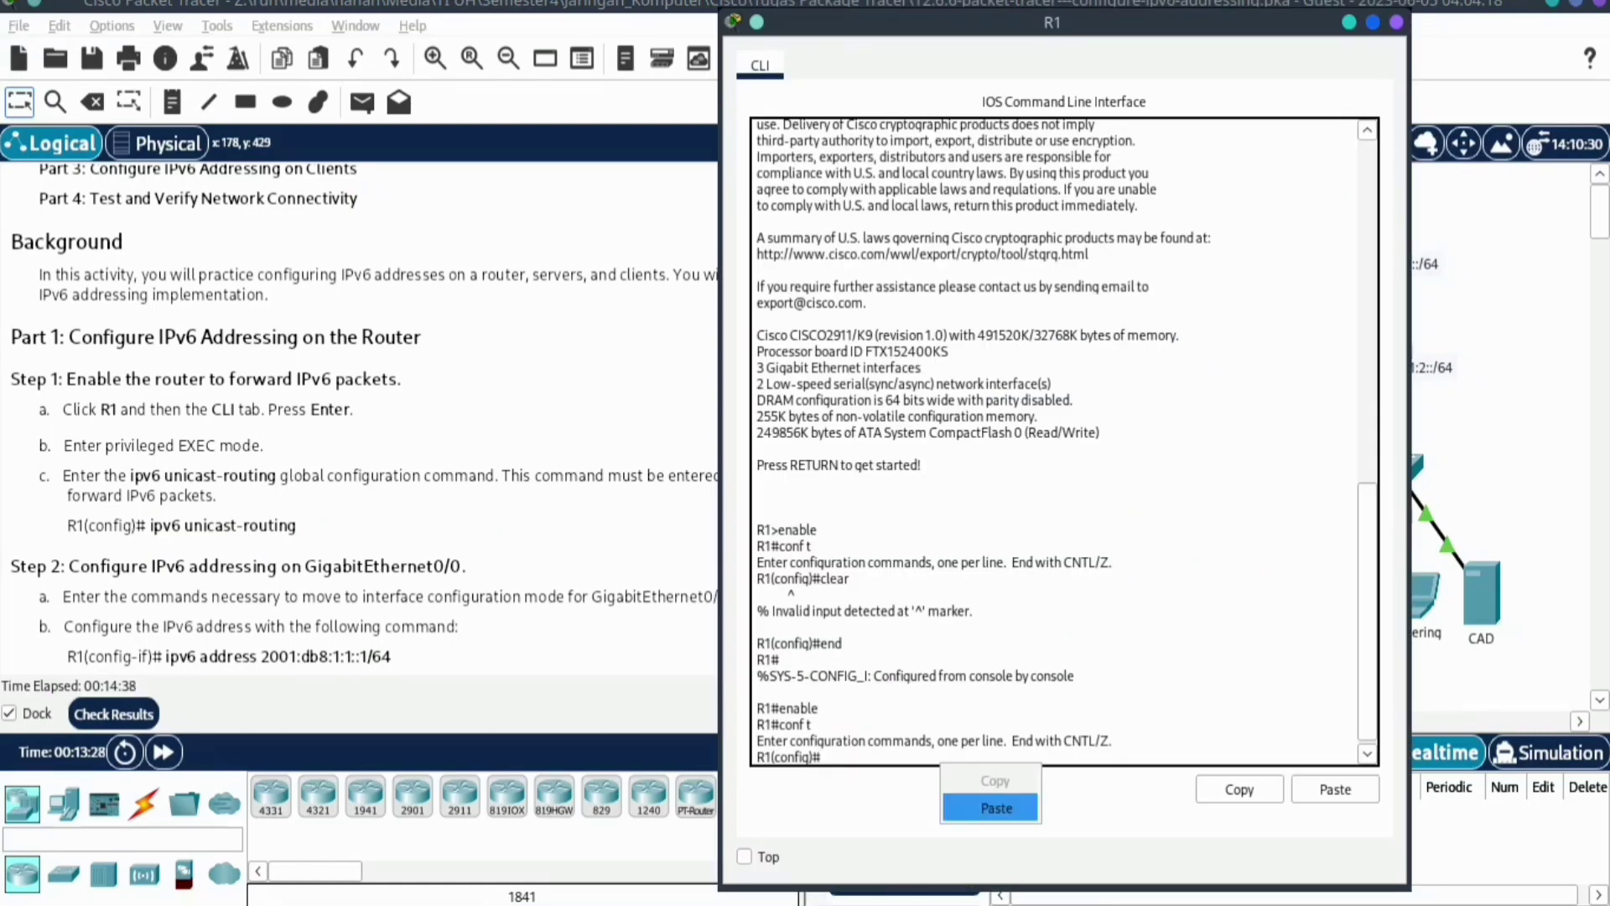
pyautogui.click(996, 808)
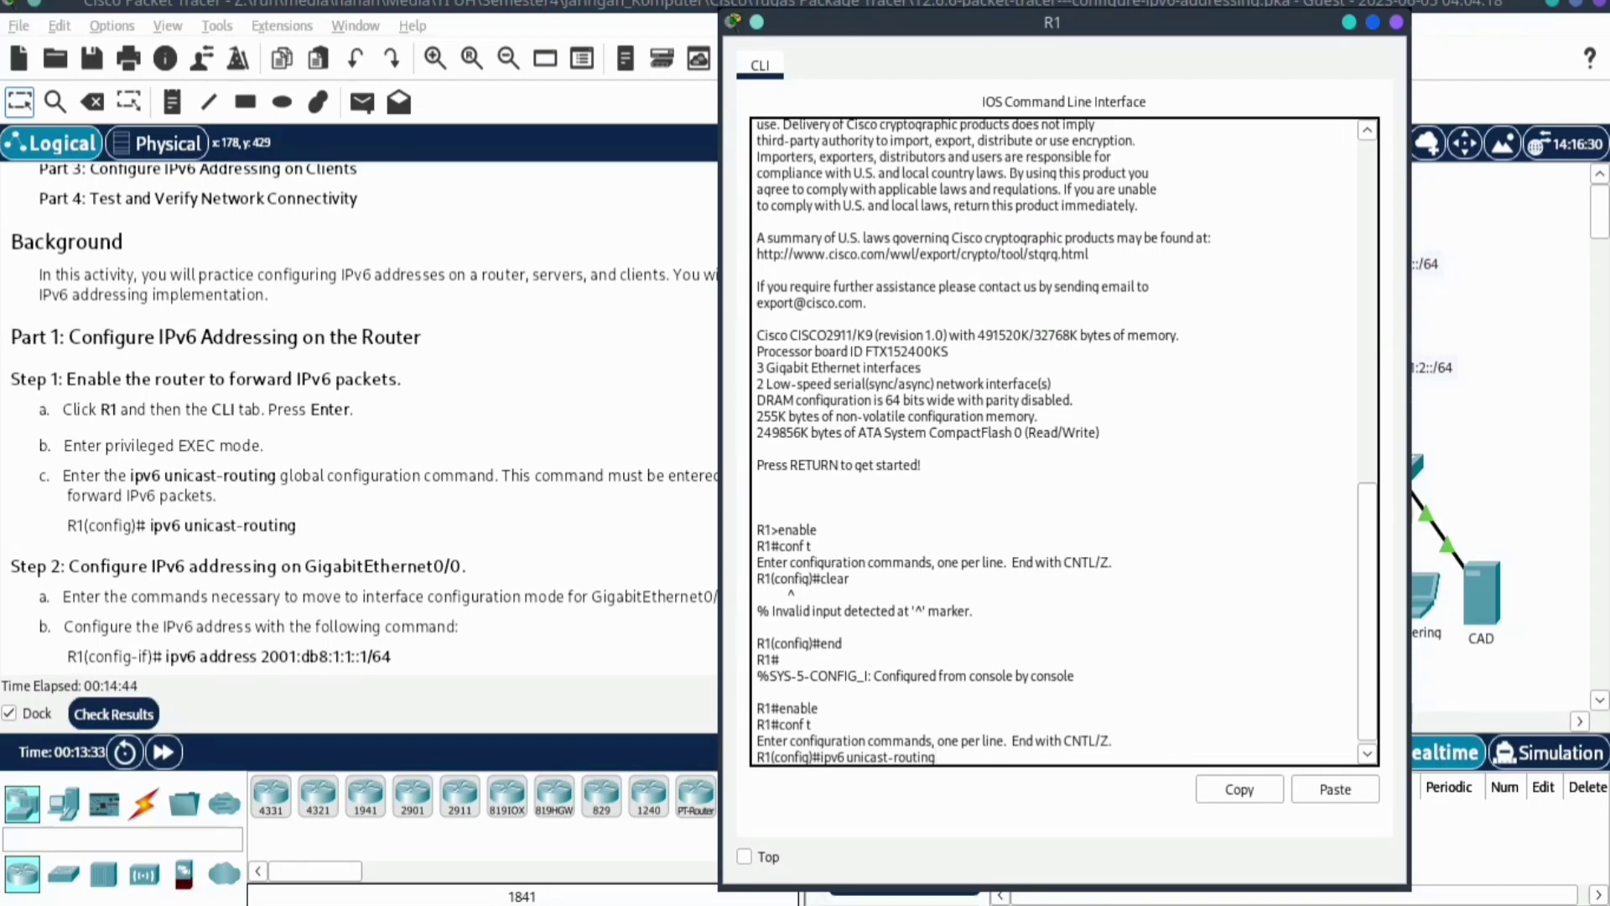
pyautogui.press('Return')
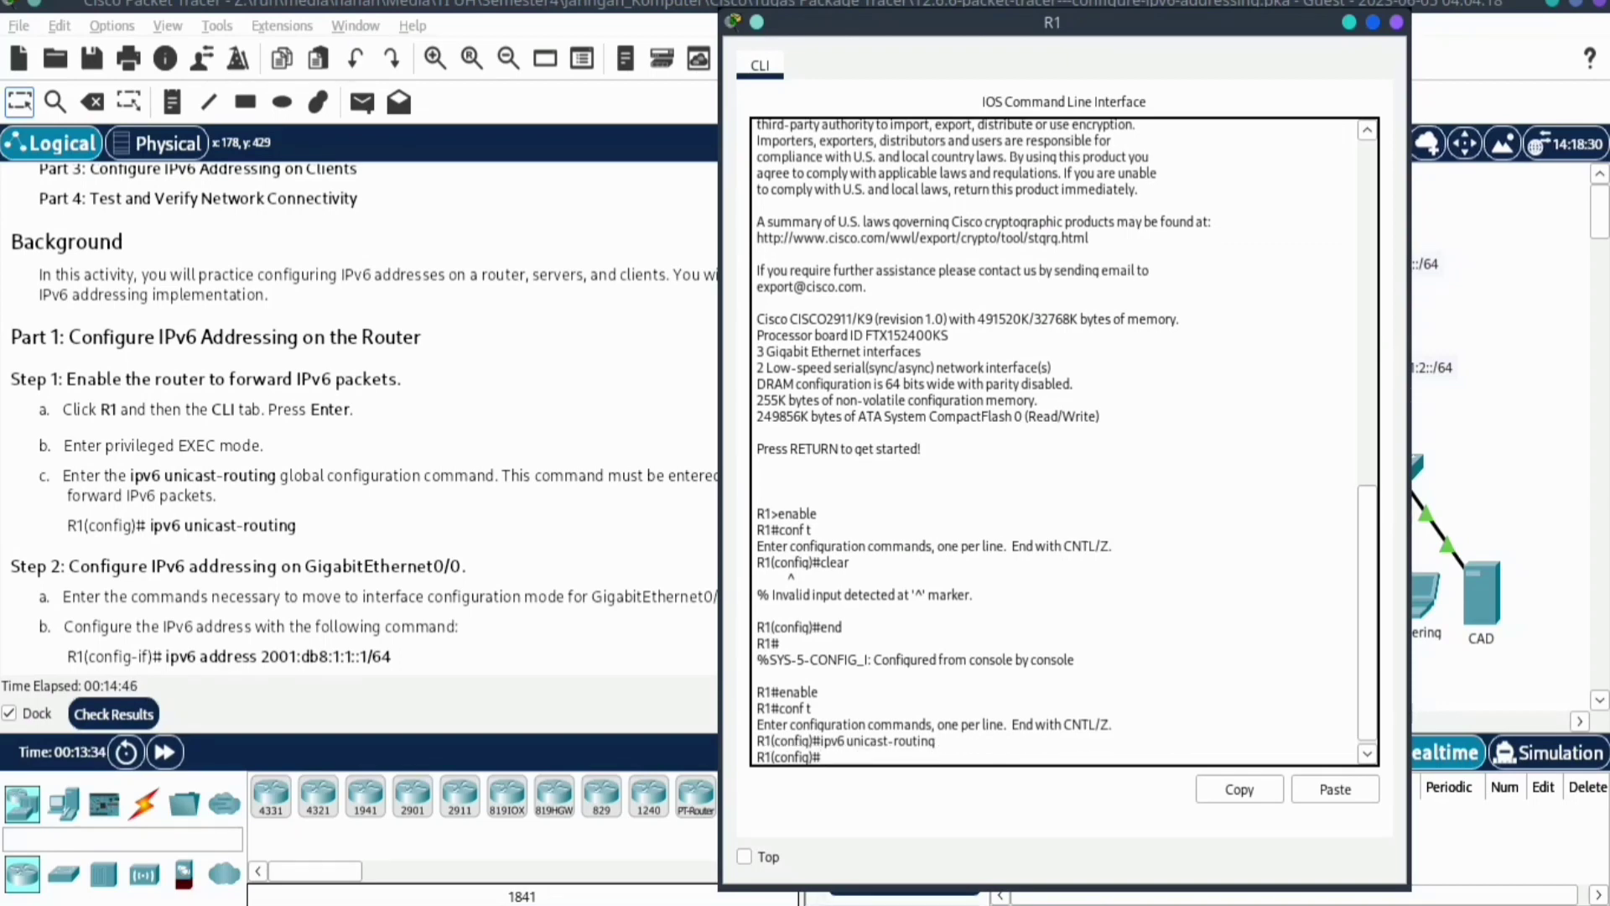
# Enter interface configuration mode for g0/0 on R1, as Step 2 of the instructions requires
pyautogui.scroll(-3, 361, 420)
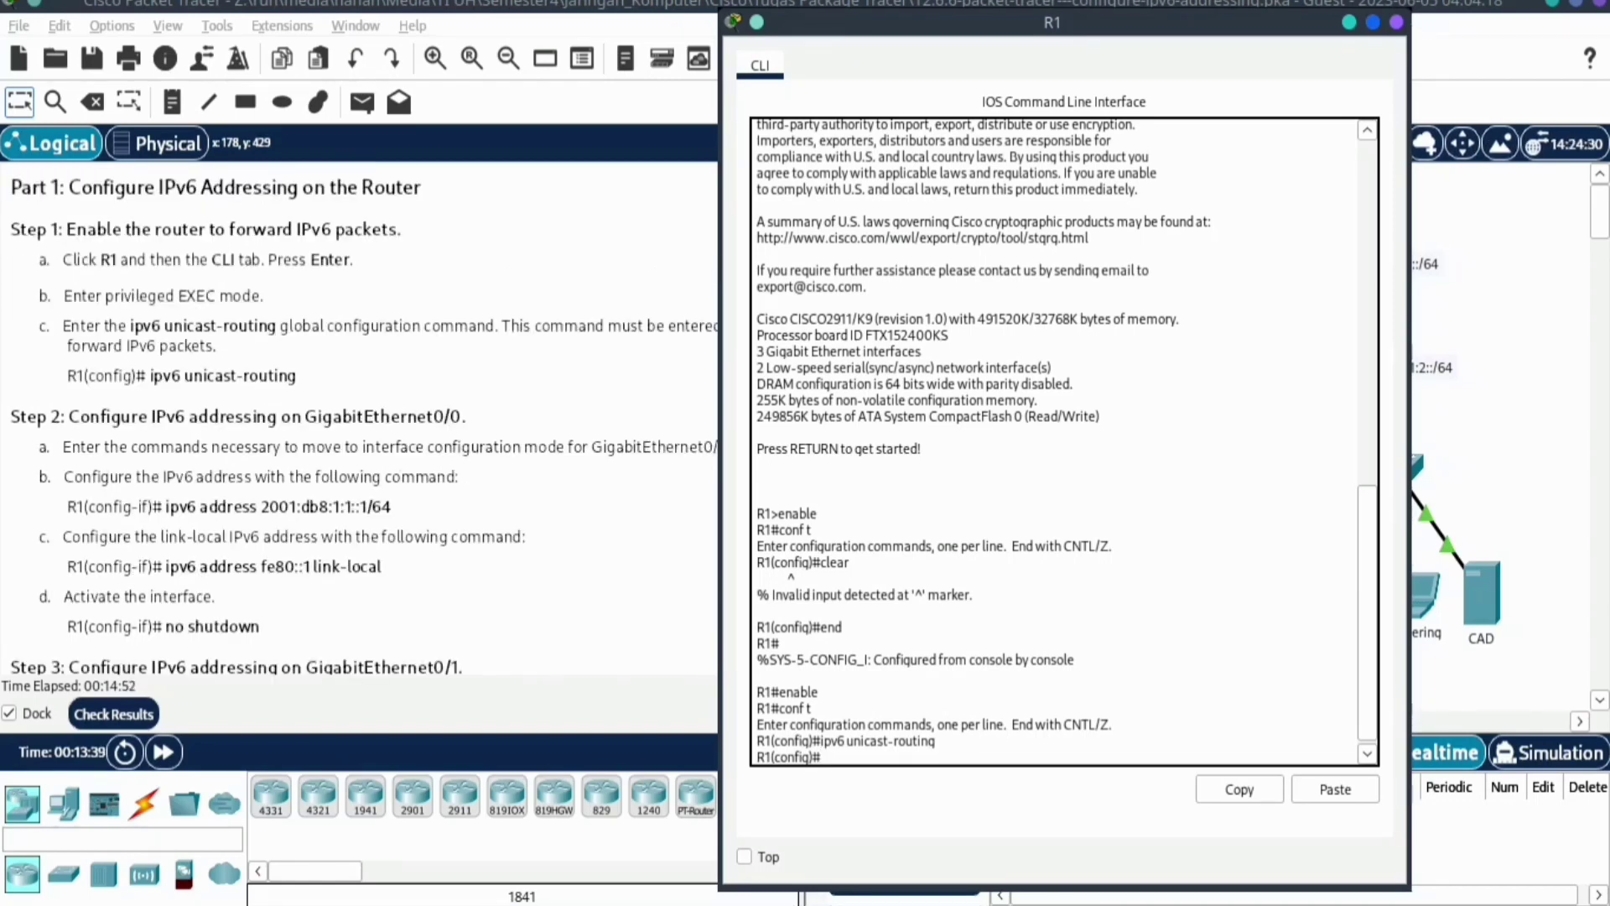
pyautogui.write('int')
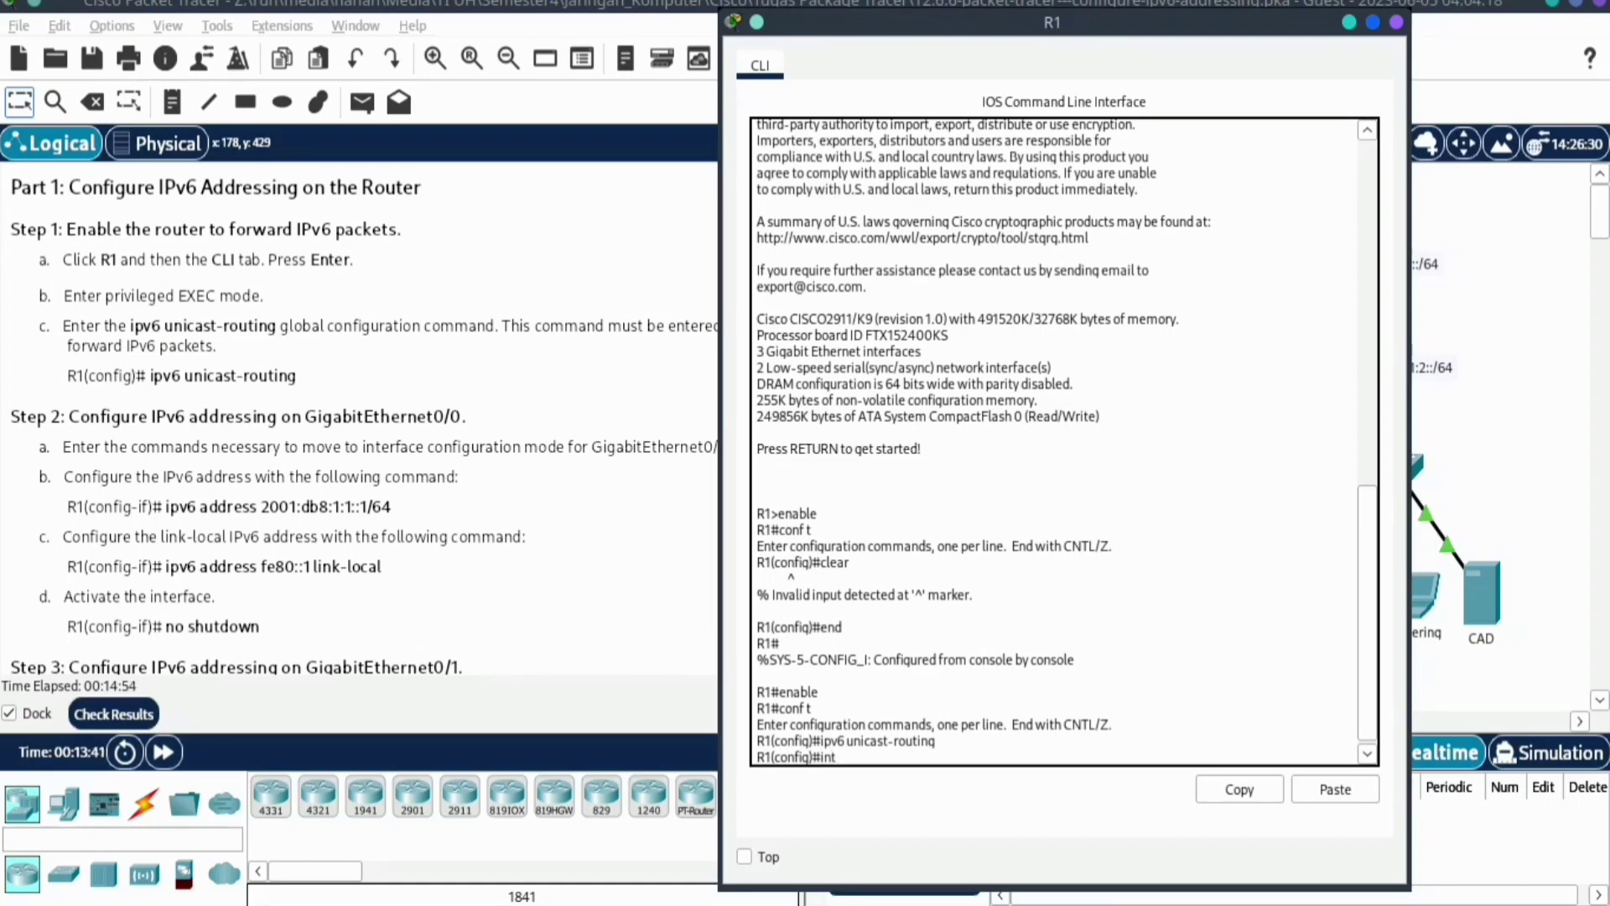
pyautogui.write(' g0/0')
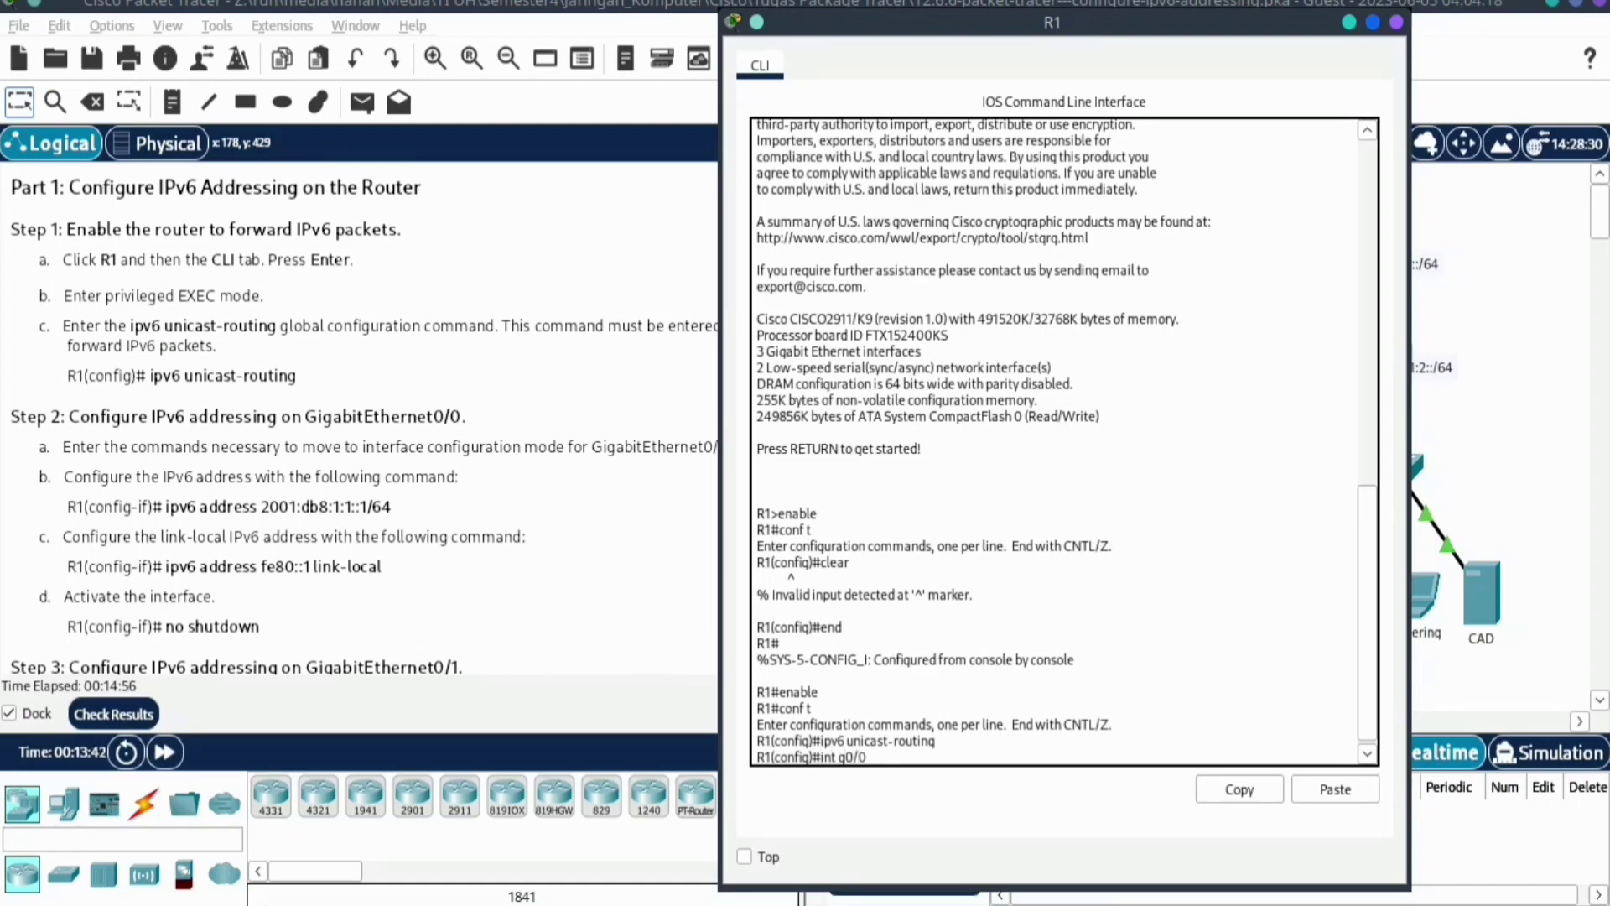
pyautogui.press('Return')
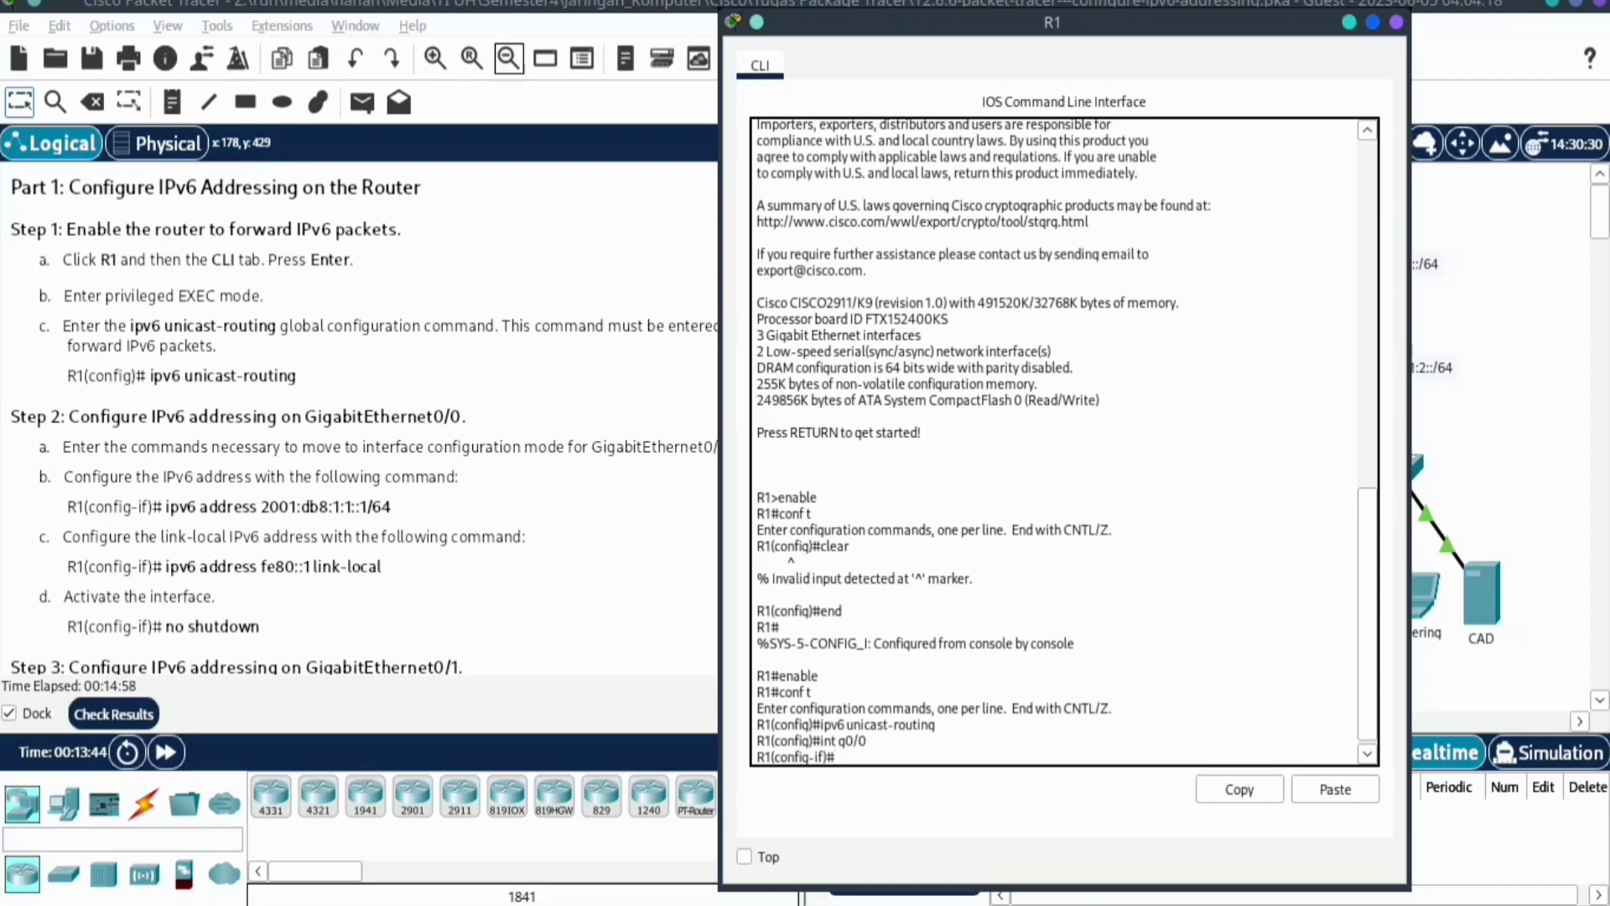
# Assign the IPv6 address 2001:db8:1:1::1/64 to R1's g0/0 interface using the command copied from the instructions
pyautogui.hotkey('alt', 'Tab')
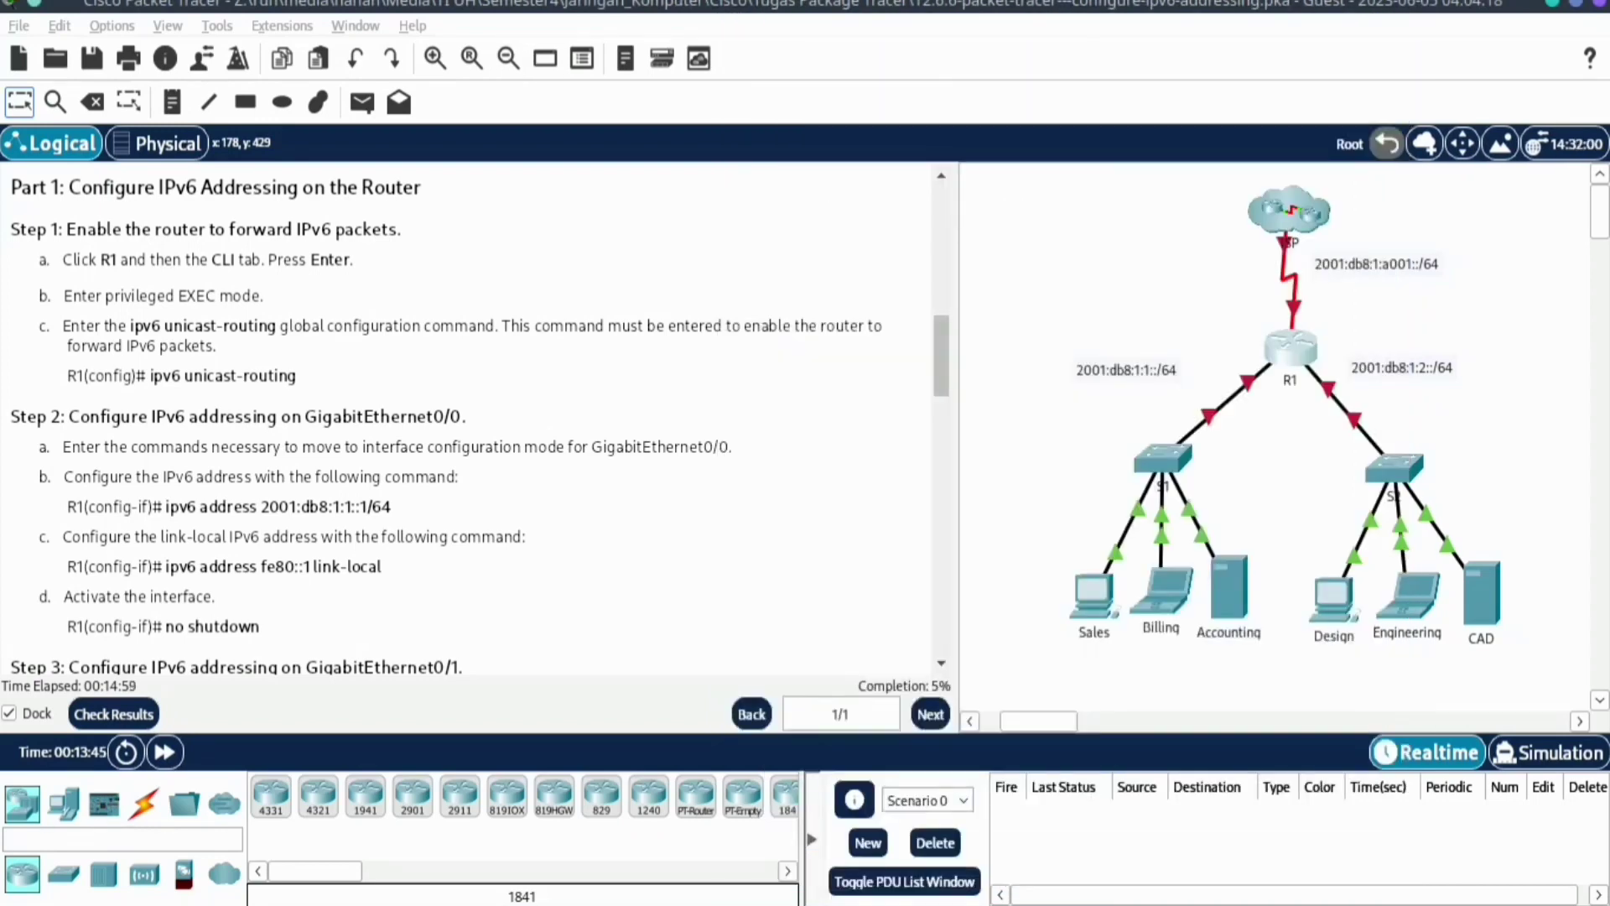
pyautogui.moveTo(164, 506); pyautogui.dragTo(391, 506)
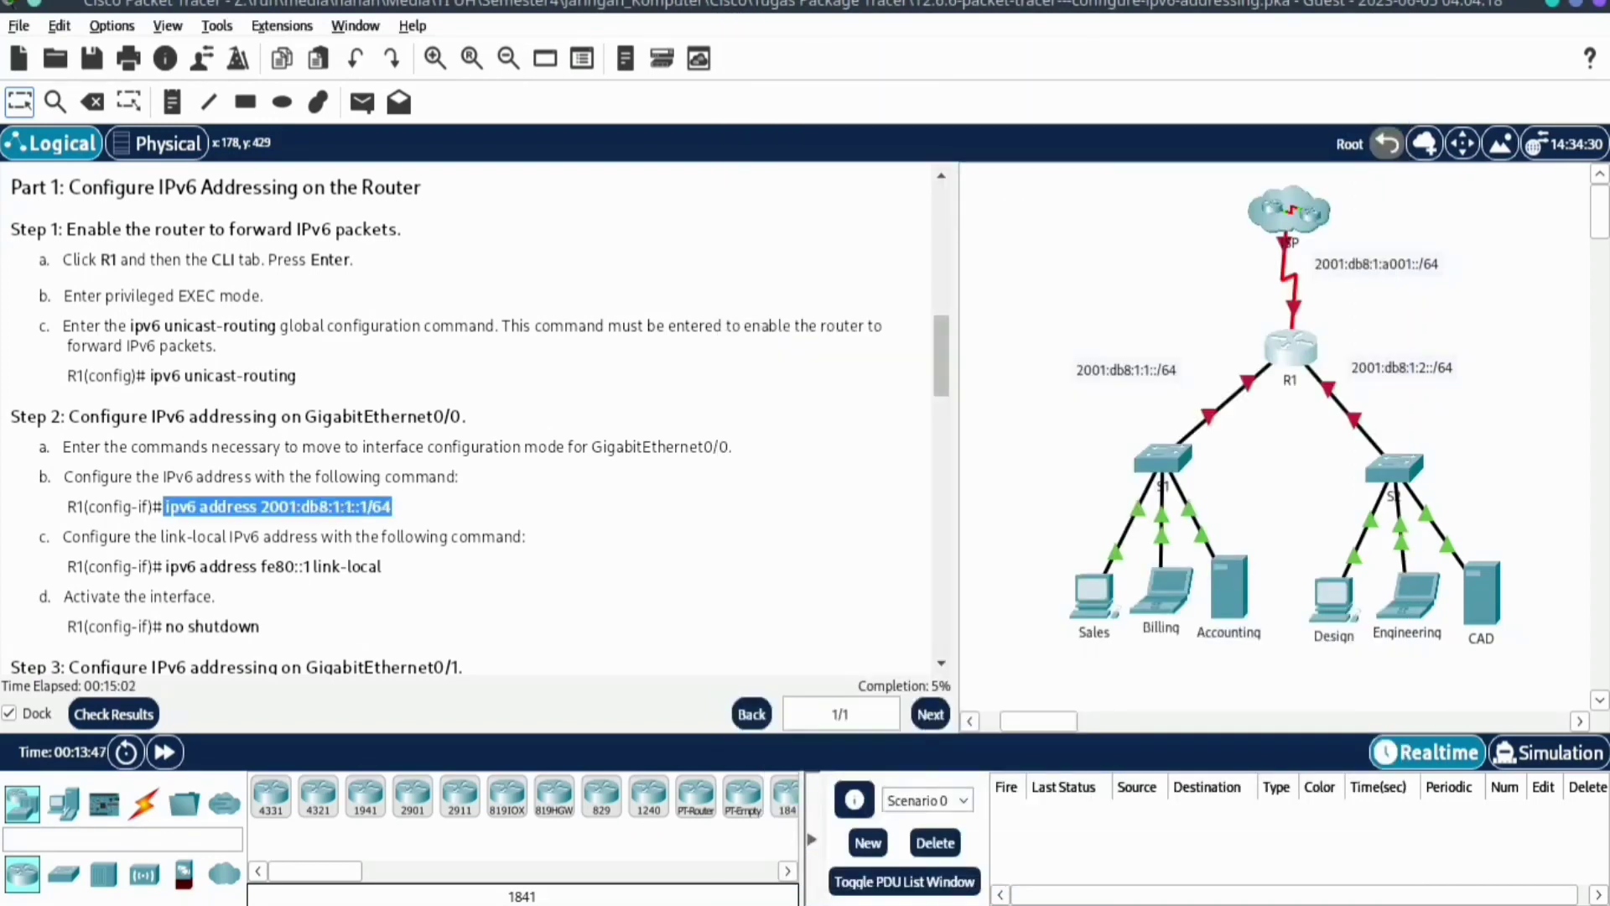
pyautogui.rightClick(384, 506)
pyautogui.click(437, 523)
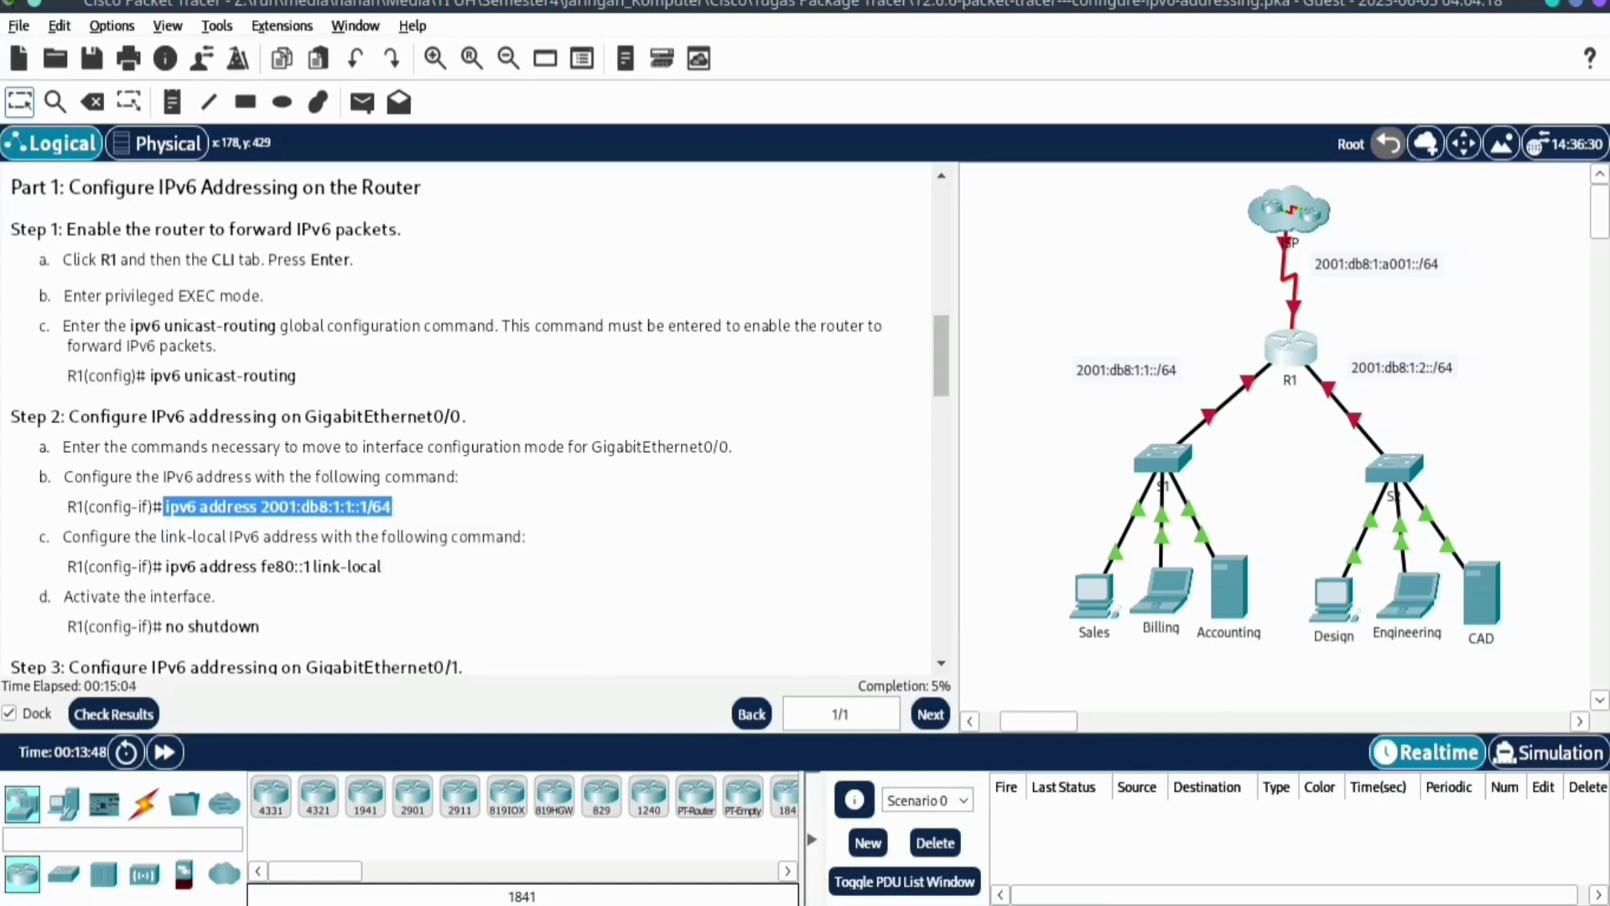
pyautogui.click(438, 528)
pyautogui.hotkey('alt', 'Tab')
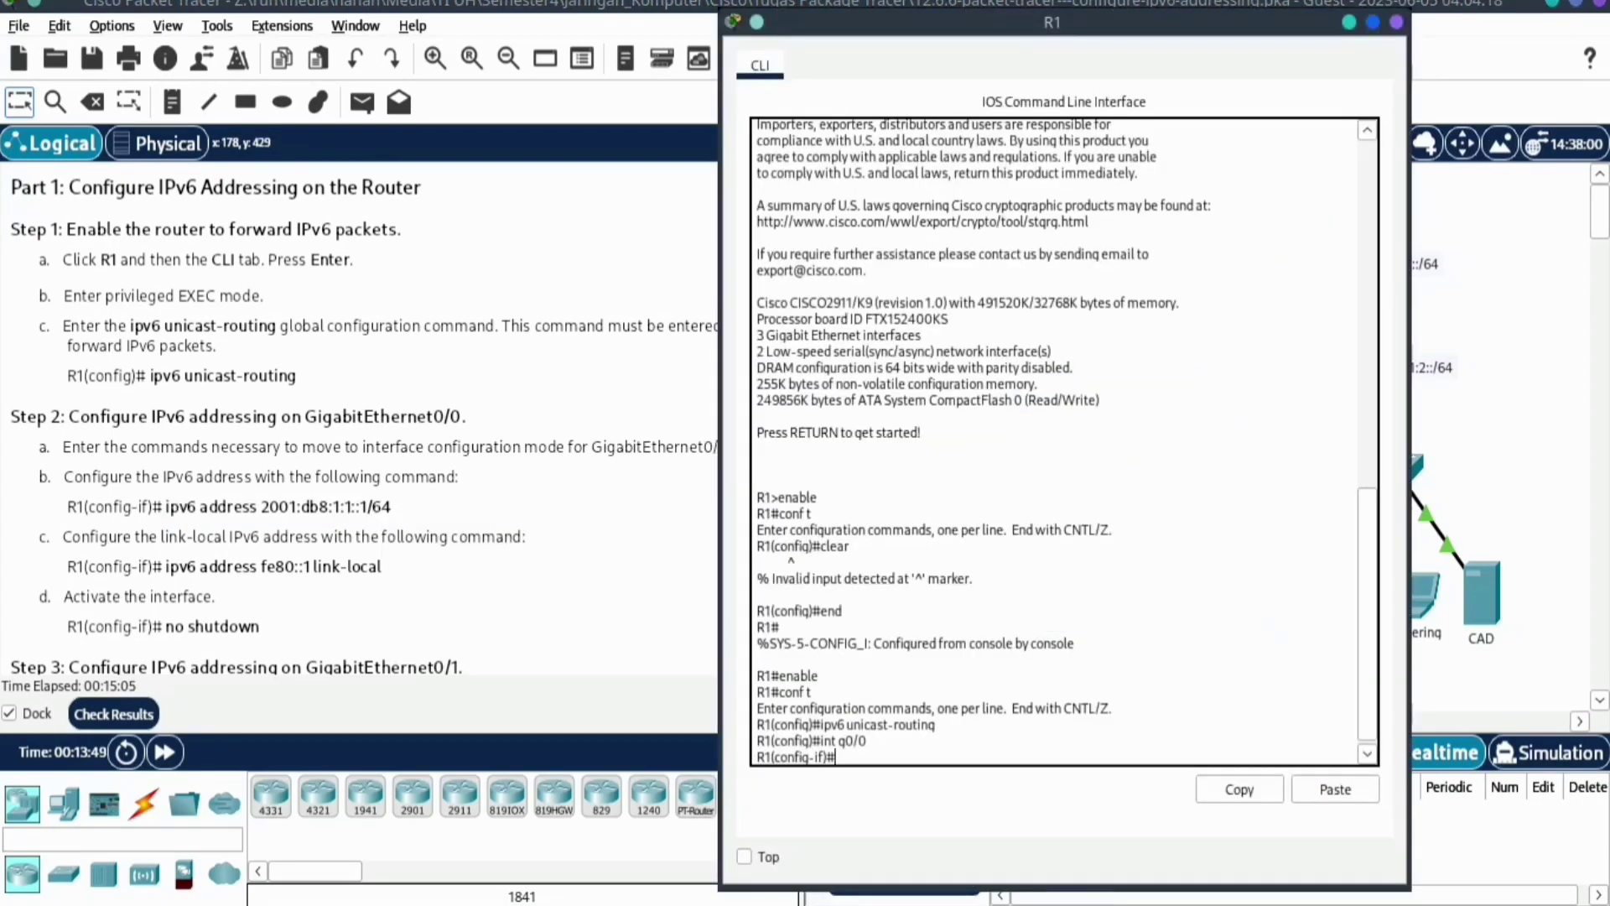
pyautogui.rightClick(849, 755)
pyautogui.click(881, 797)
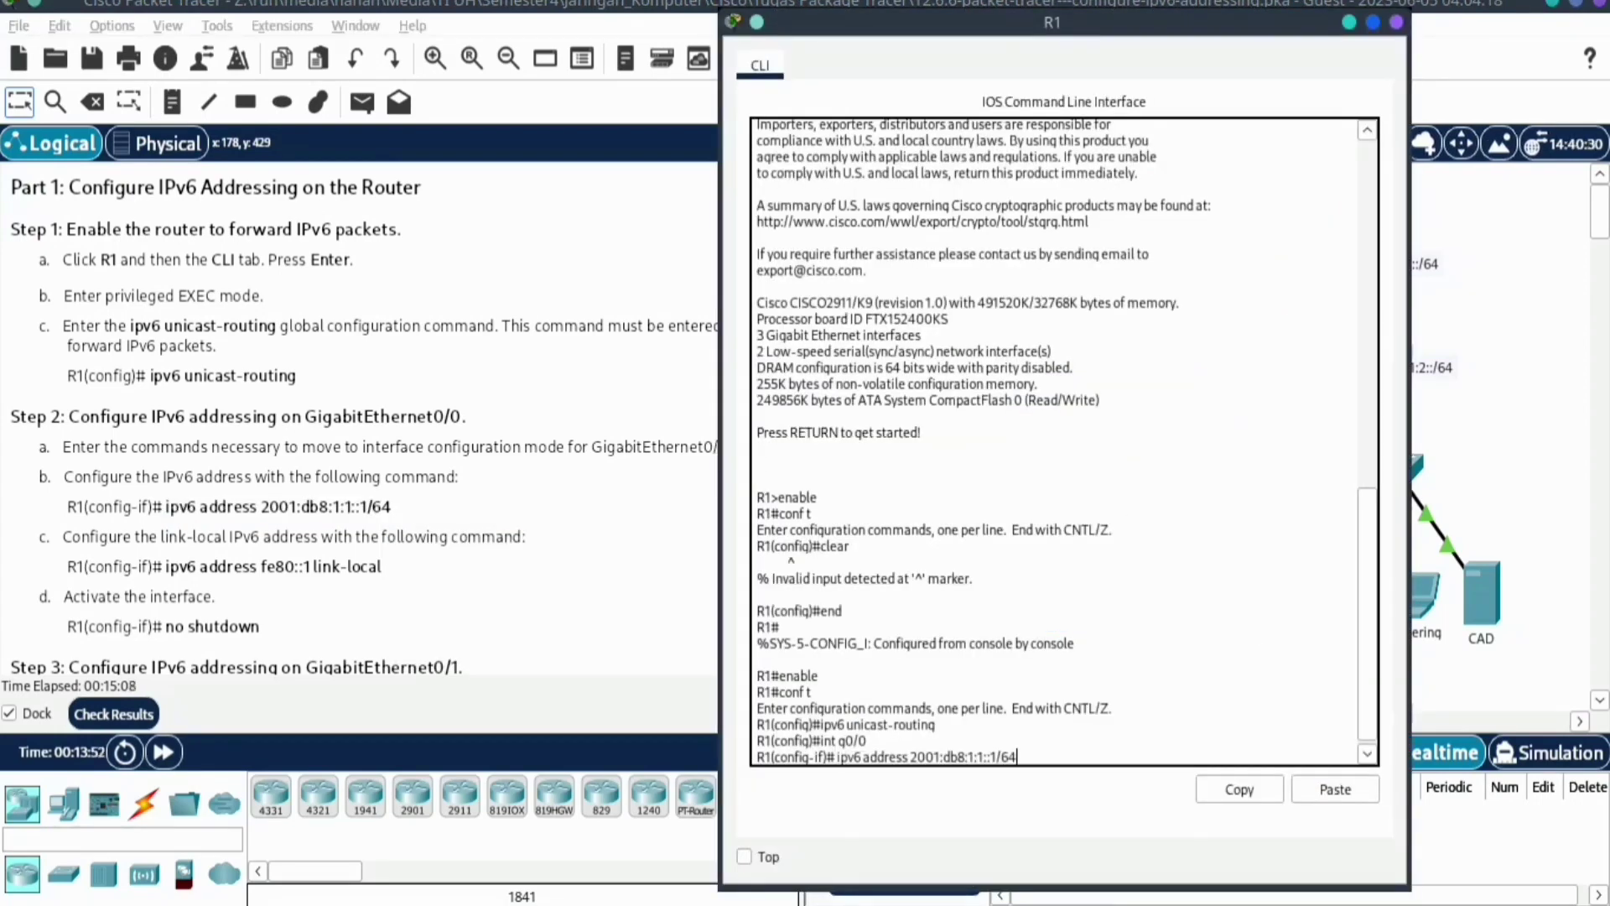
pyautogui.press('Return')
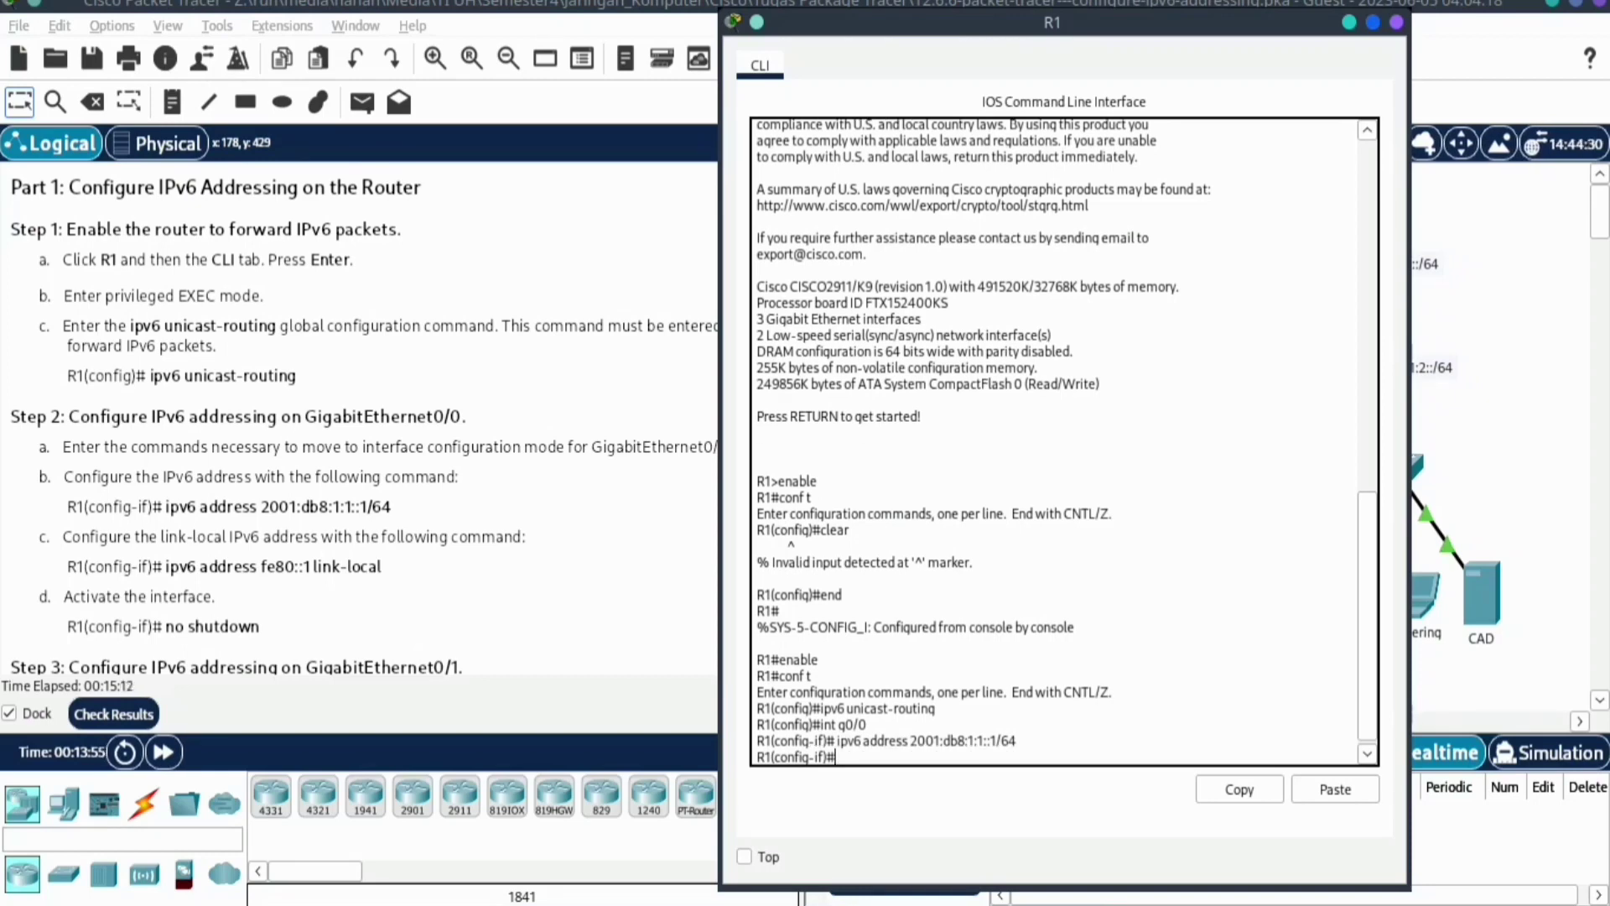
# Set the link-local address of R1's g0/0 interface to fe80::1 using the command copied from the instructions
pyautogui.hotkey('alt', 'Tab')
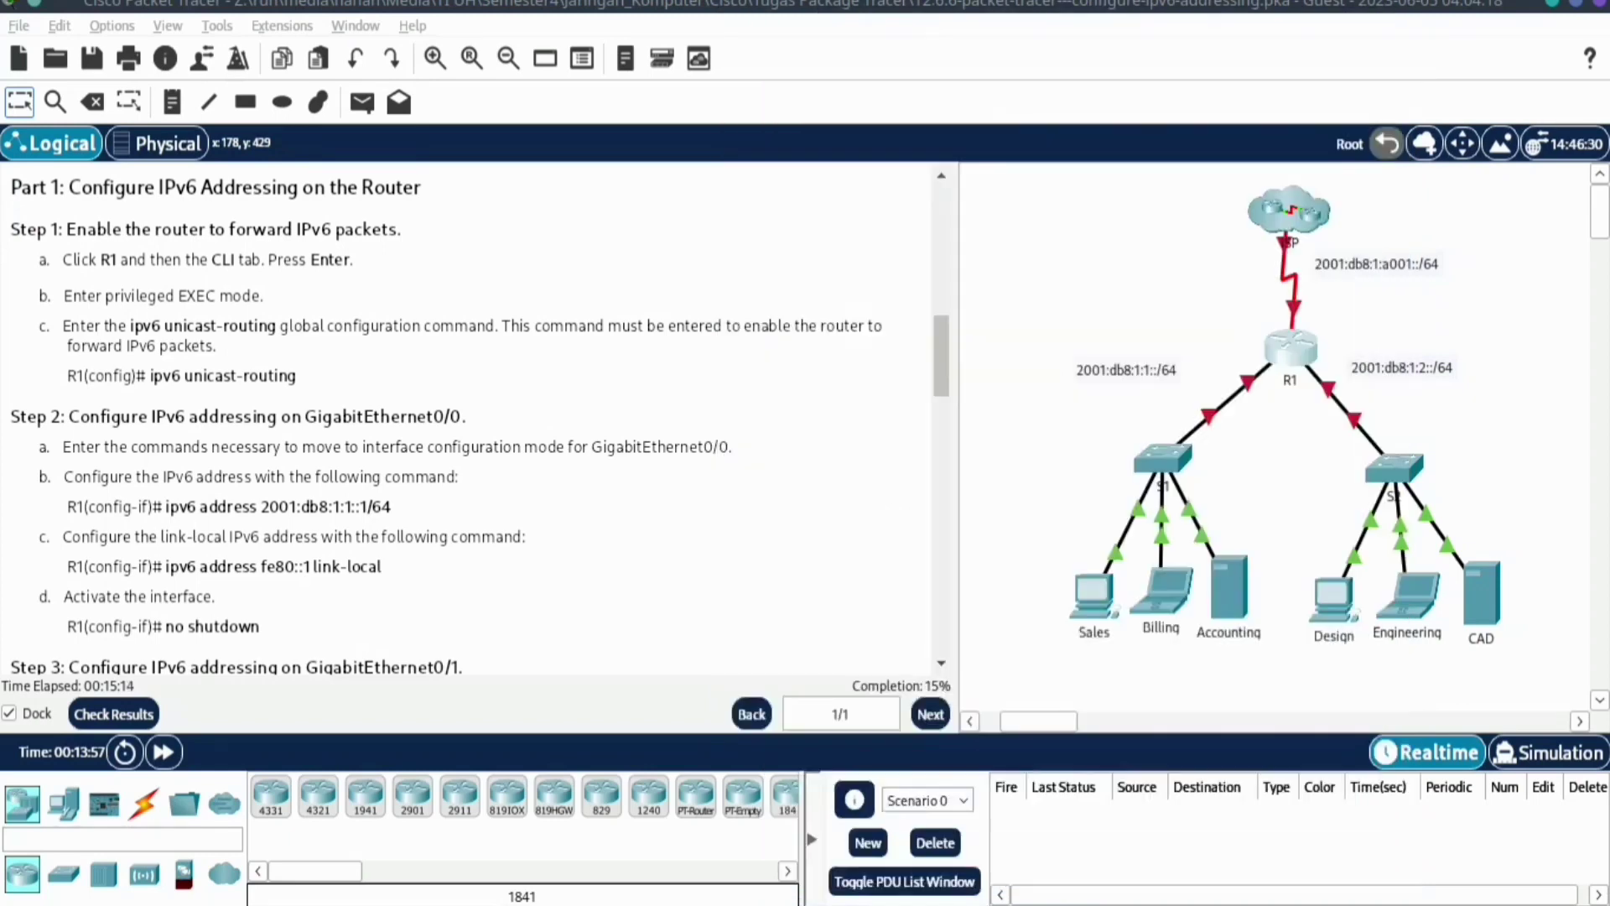
pyautogui.moveTo(167, 567); pyautogui.dragTo(381, 567)
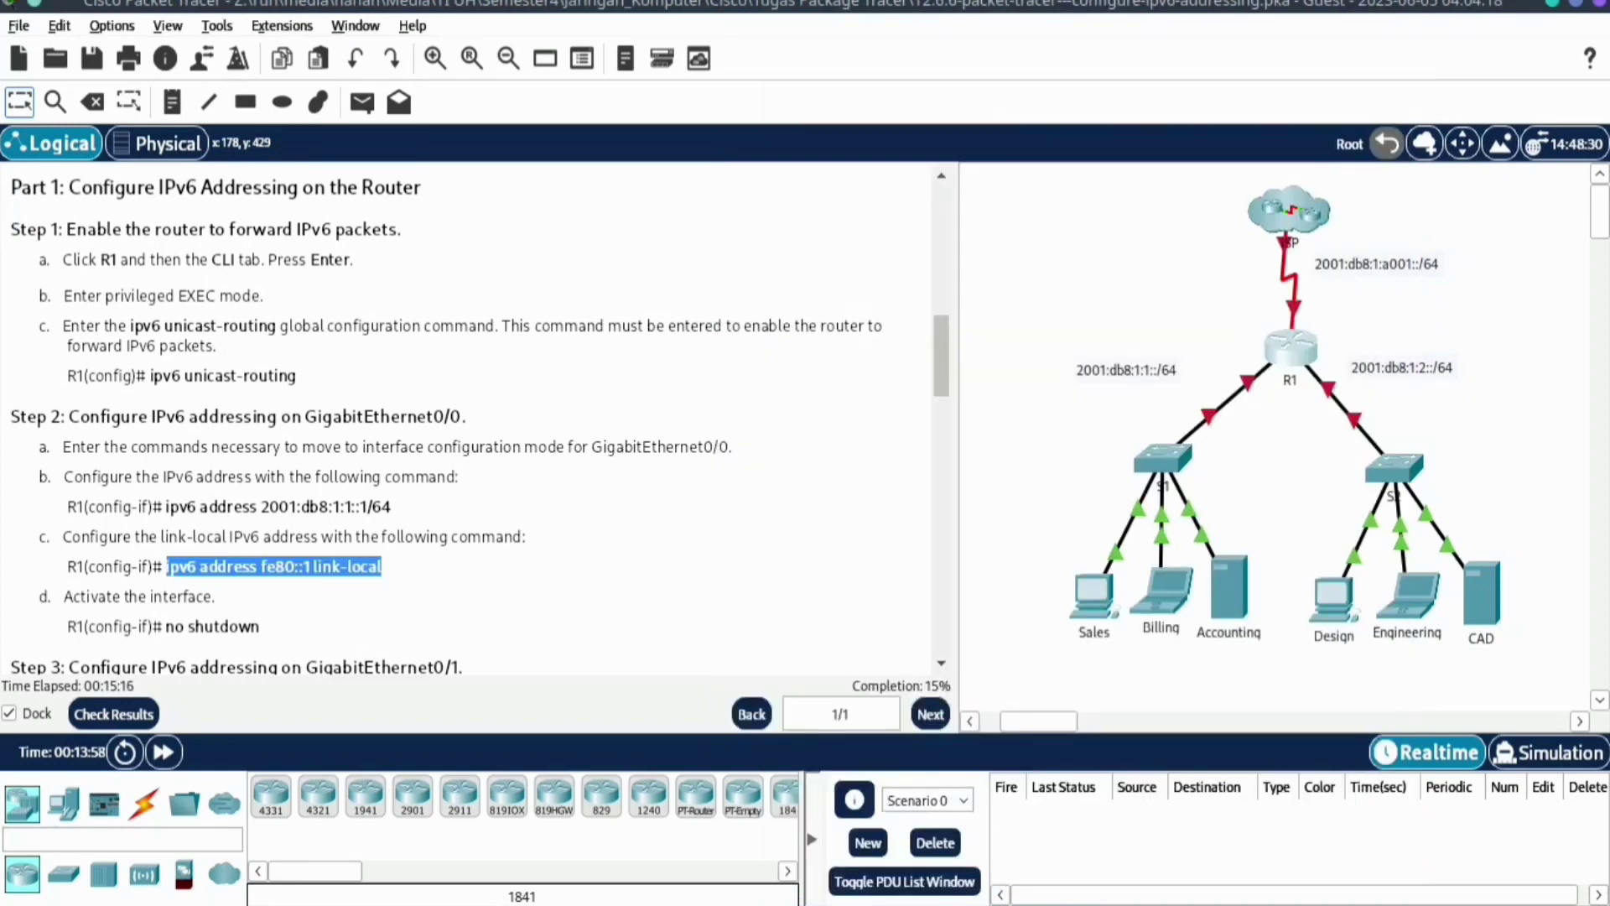
pyautogui.rightClick(373, 567)
pyautogui.click(425, 579)
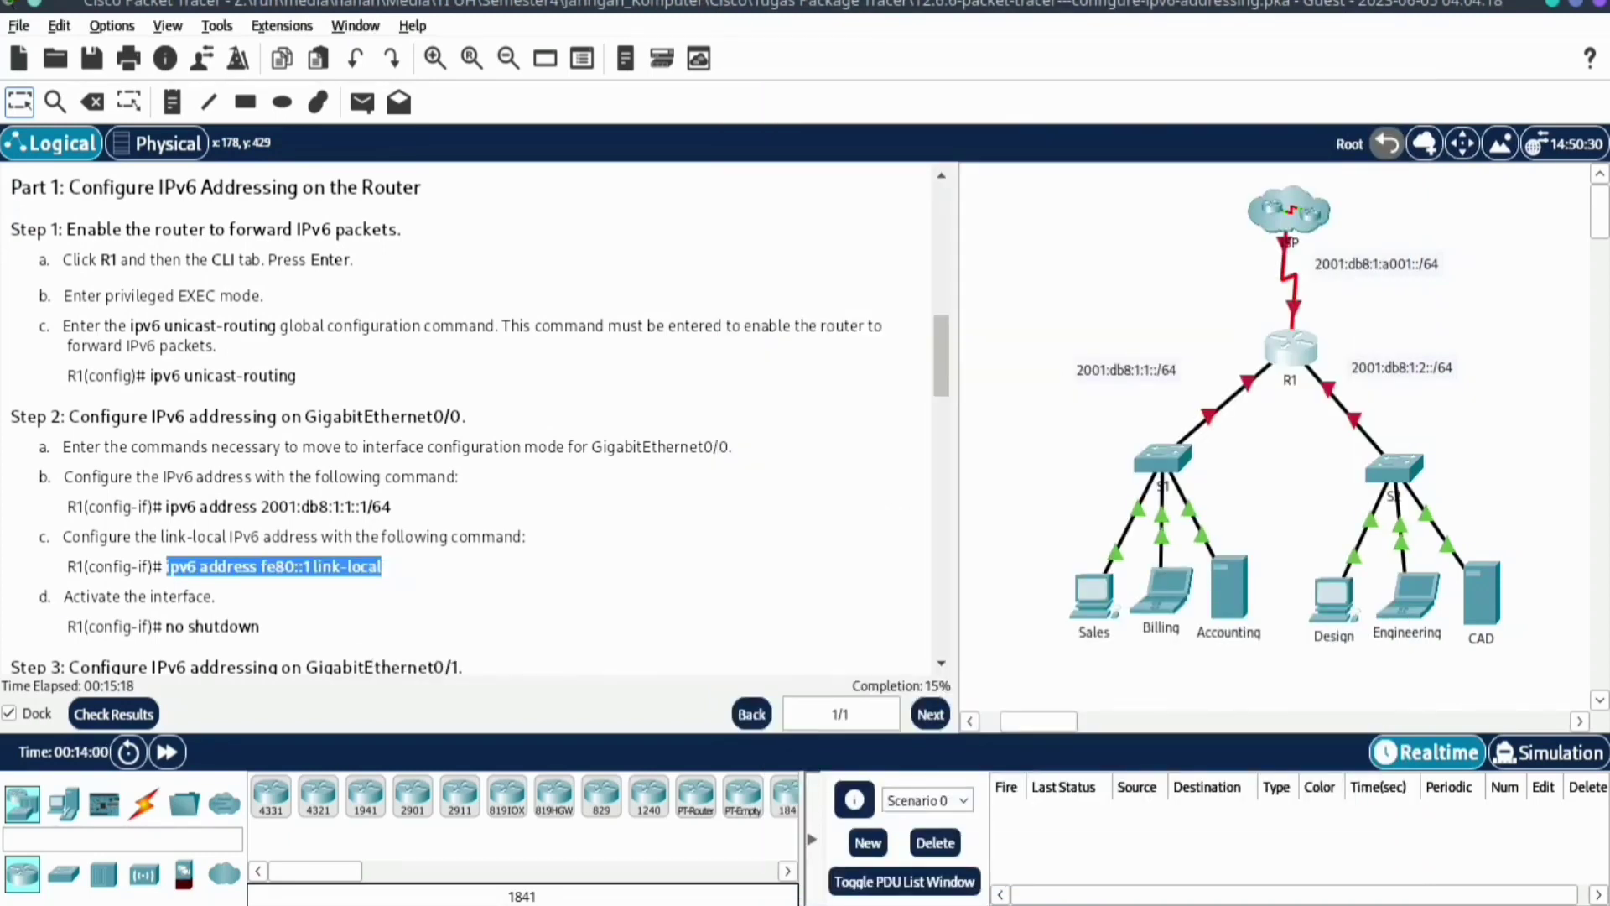
pyautogui.hotkey('alt', 'Tab')
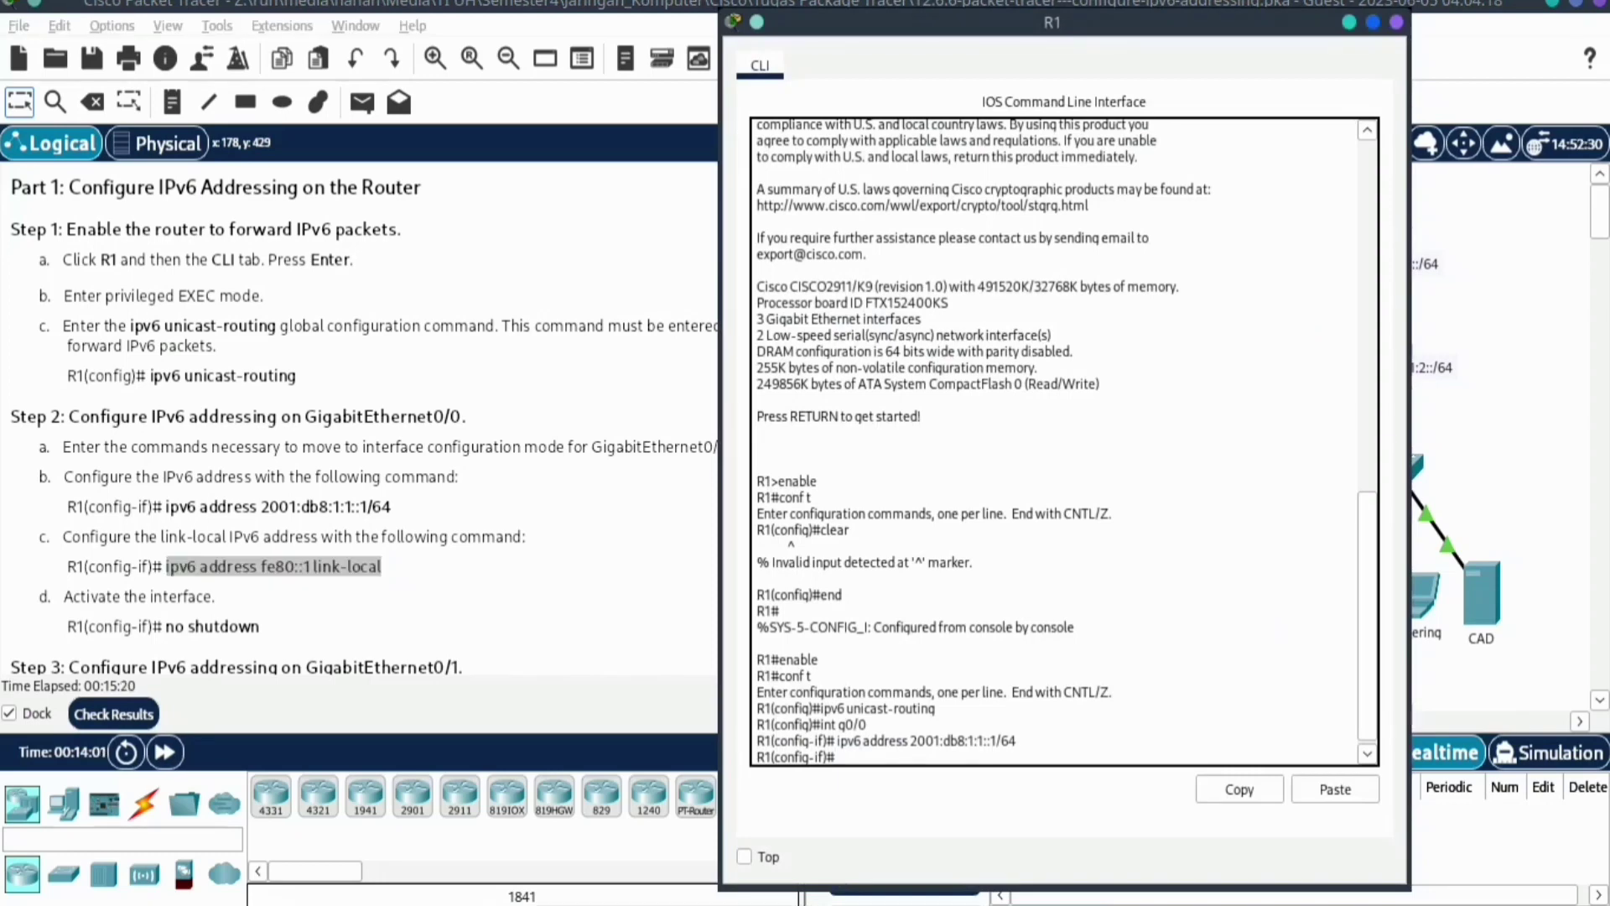
pyautogui.rightClick(947, 758)
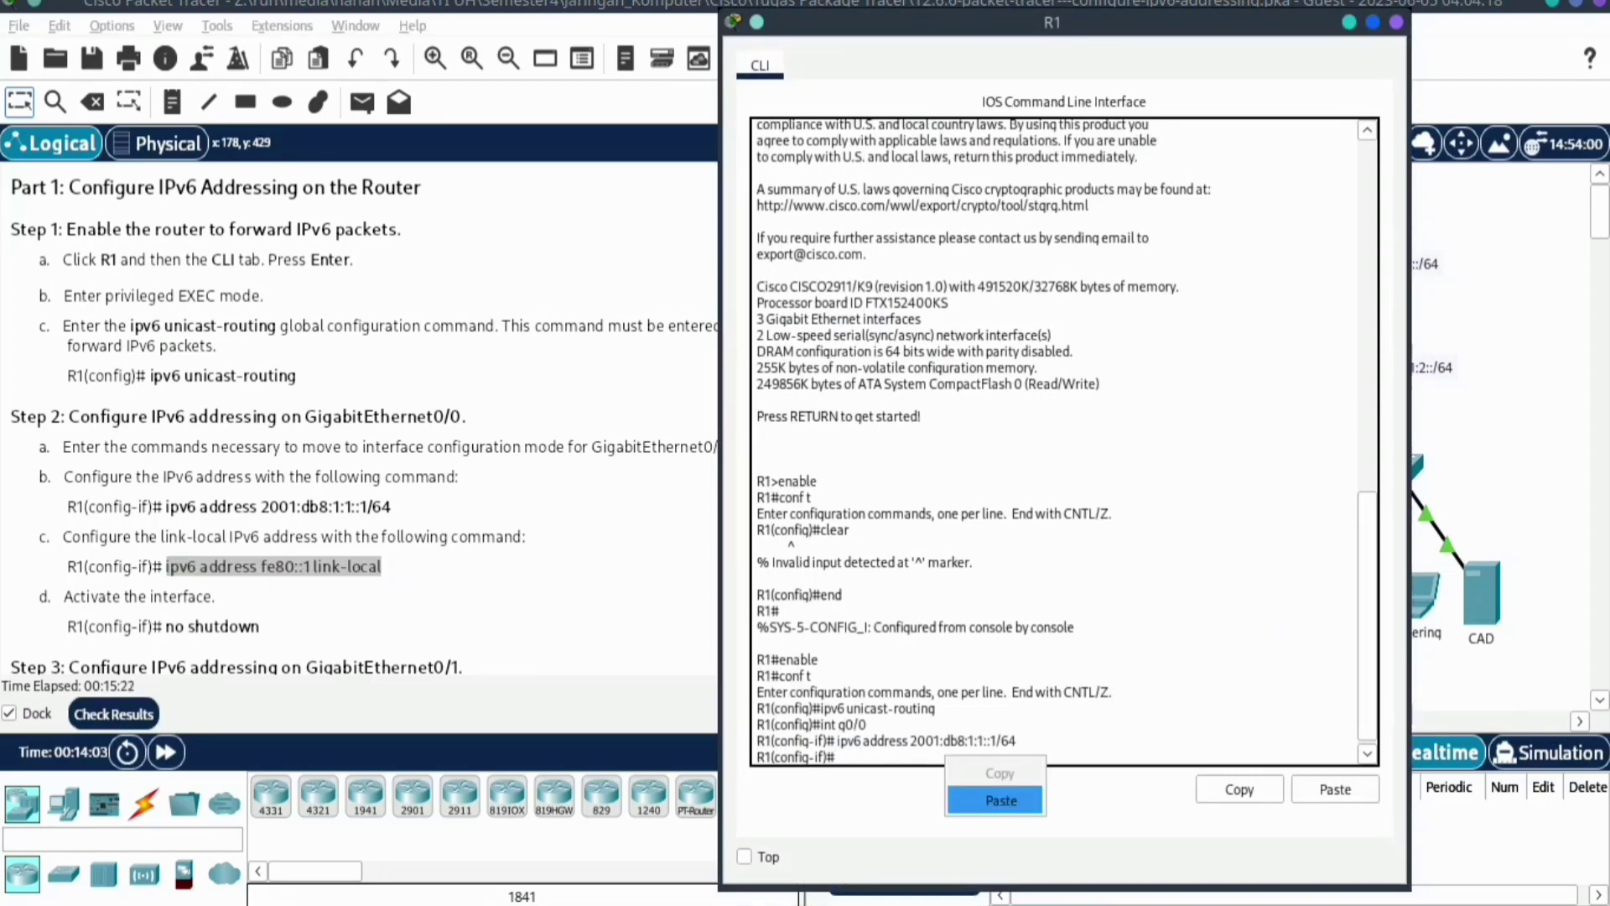
pyautogui.click(994, 800)
pyautogui.press('Return')
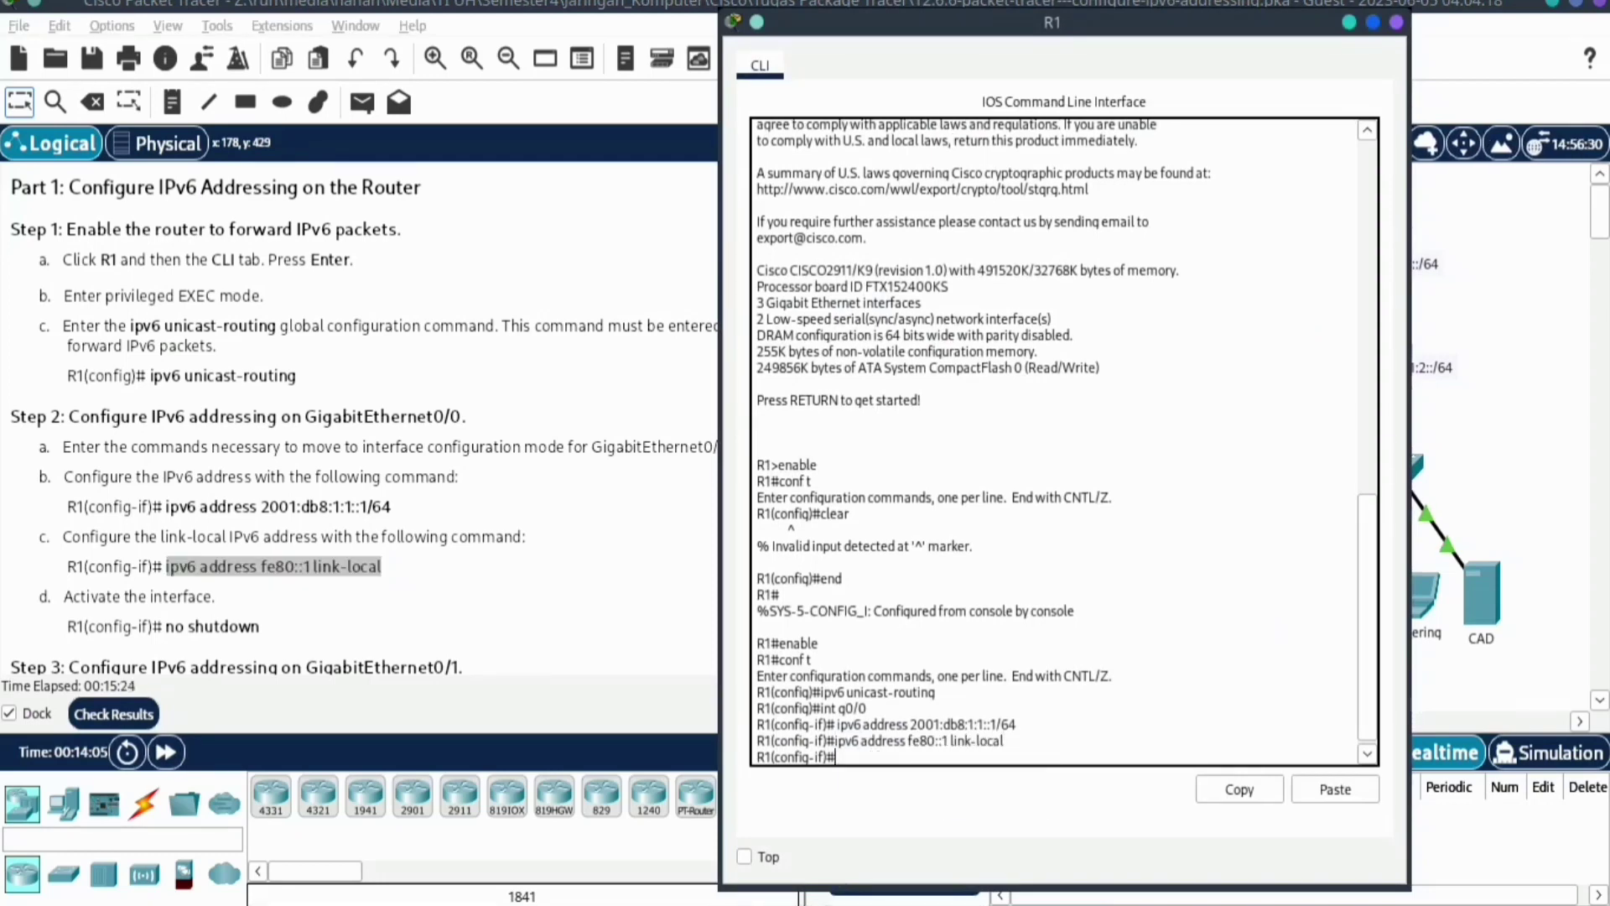
# Activate R1's g0/0 interface with the no shutdown command
pyautogui.write('no sutd')
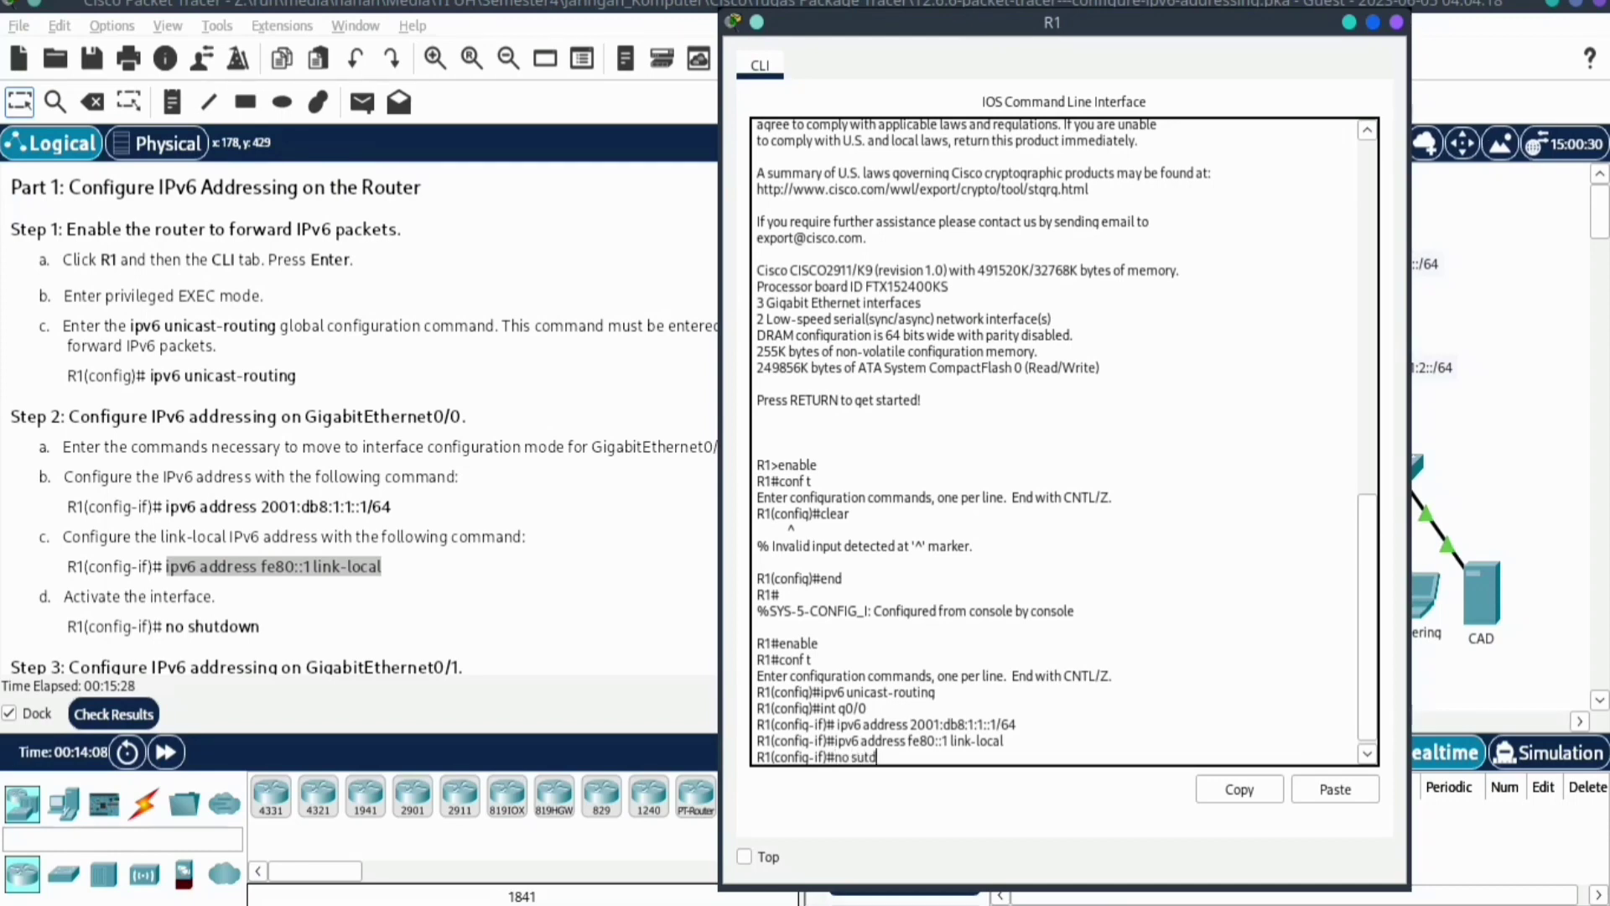
pyautogui.press('BackSpace')
pyautogui.press('BackSpace')
pyautogui.write('hut')
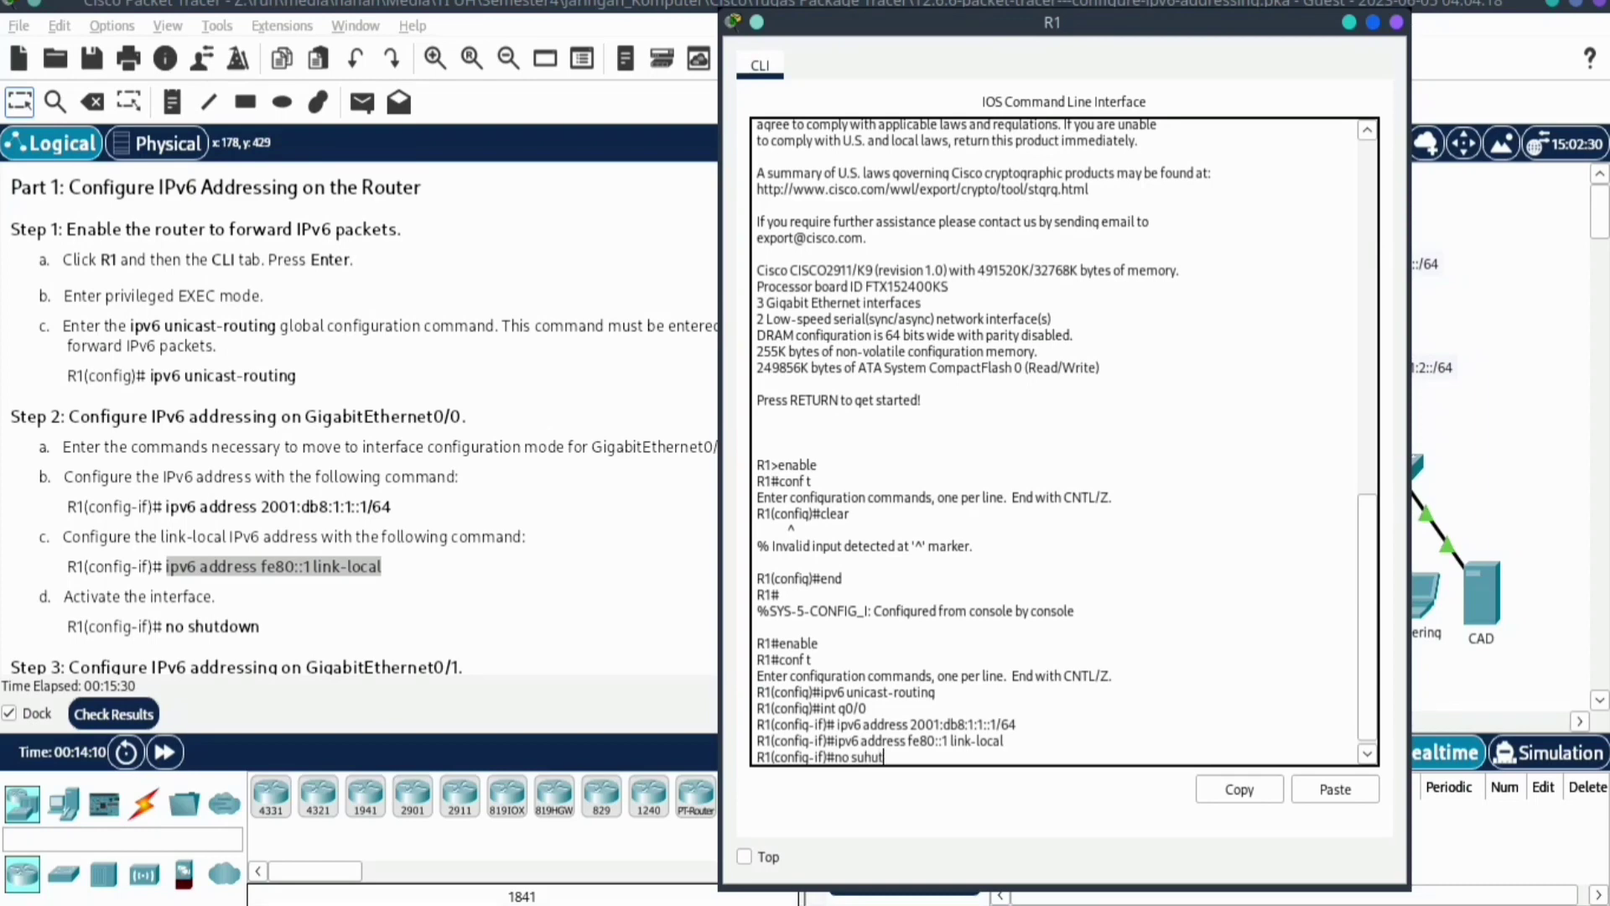
pyautogui.press('BackSpace')
pyautogui.press('BackSpace')
pyautogui.press('BackSpace')
pyautogui.press('BackSpace')
pyautogui.write('hut')
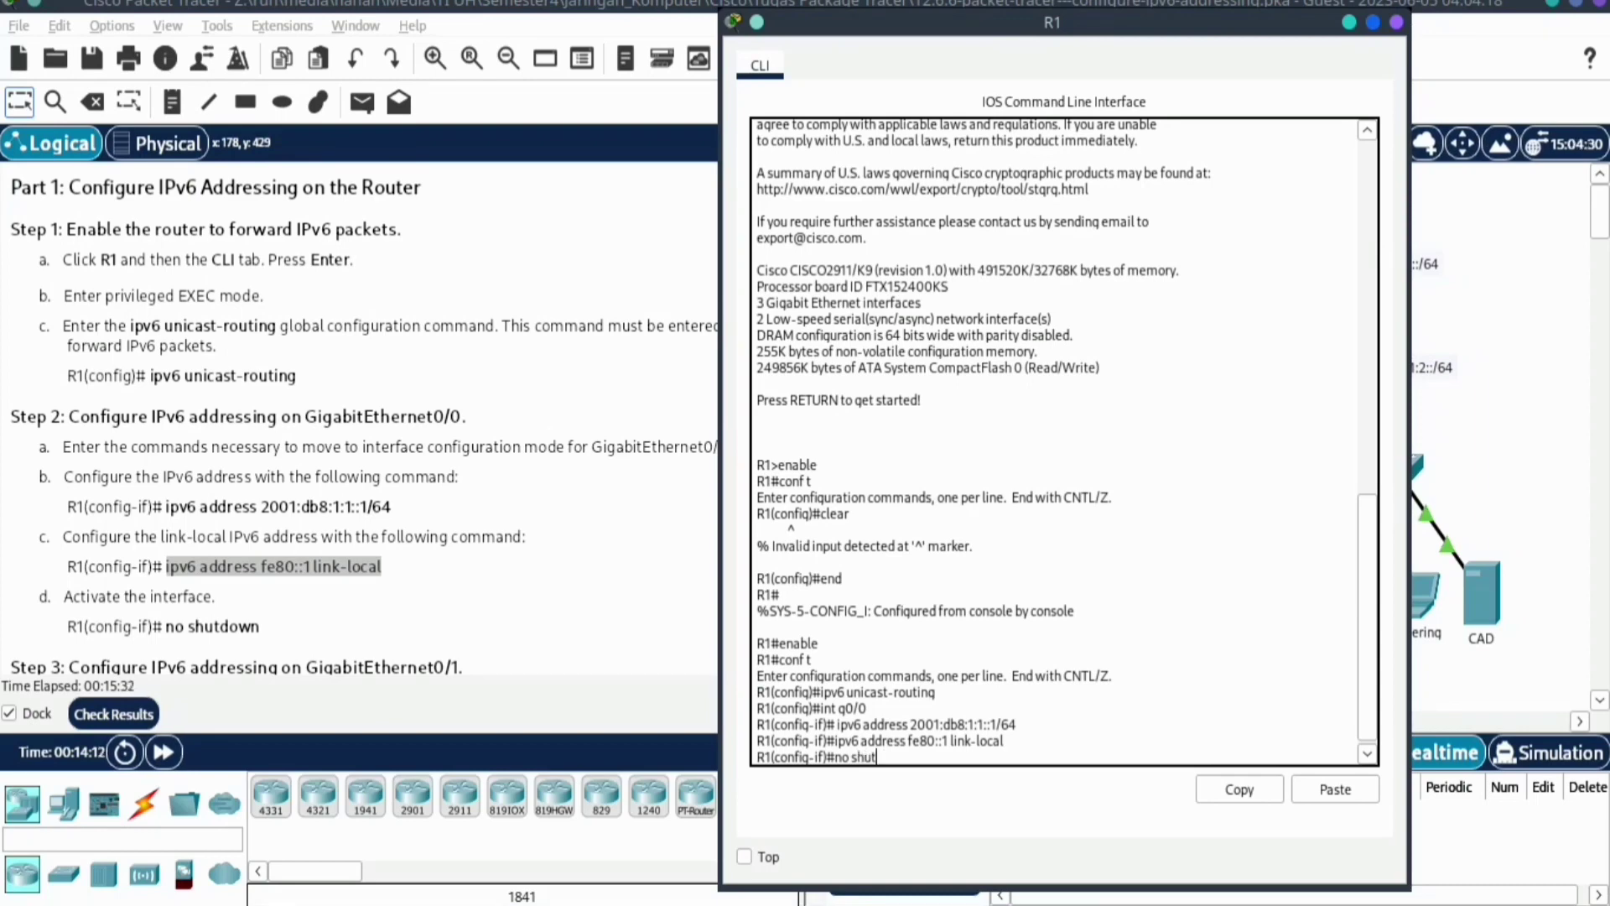
pyautogui.write('down')
pyautogui.press('Return')
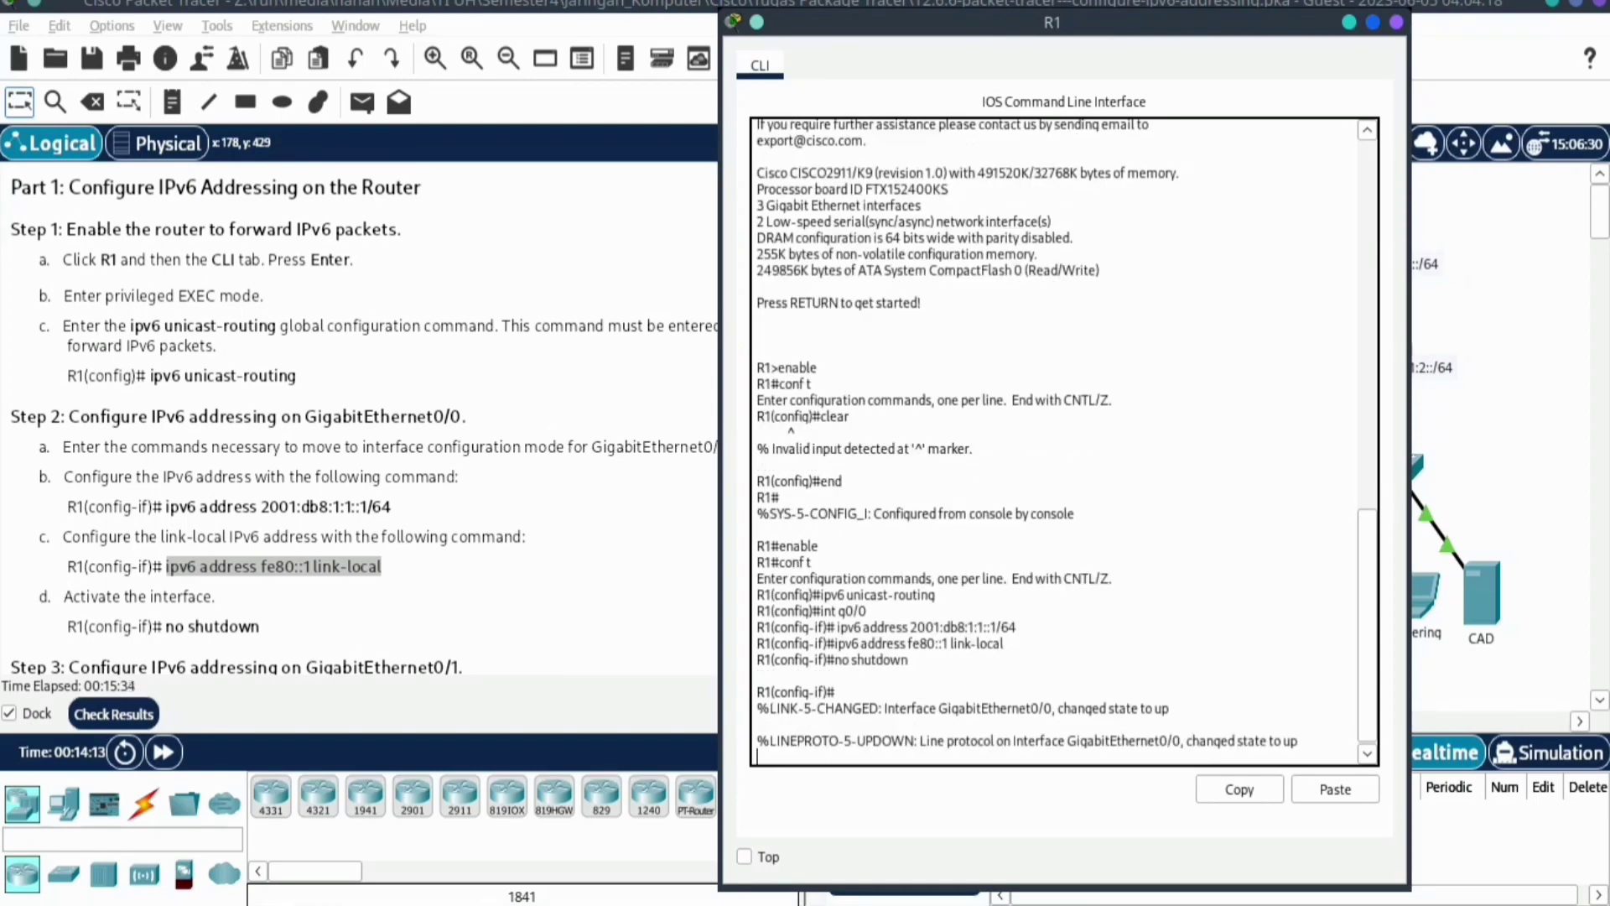
# Copy the IPv6 address 2001:db8:1:2::1/64 for R1's G0/1 interface from the Addressing Table
pyautogui.press('Return')
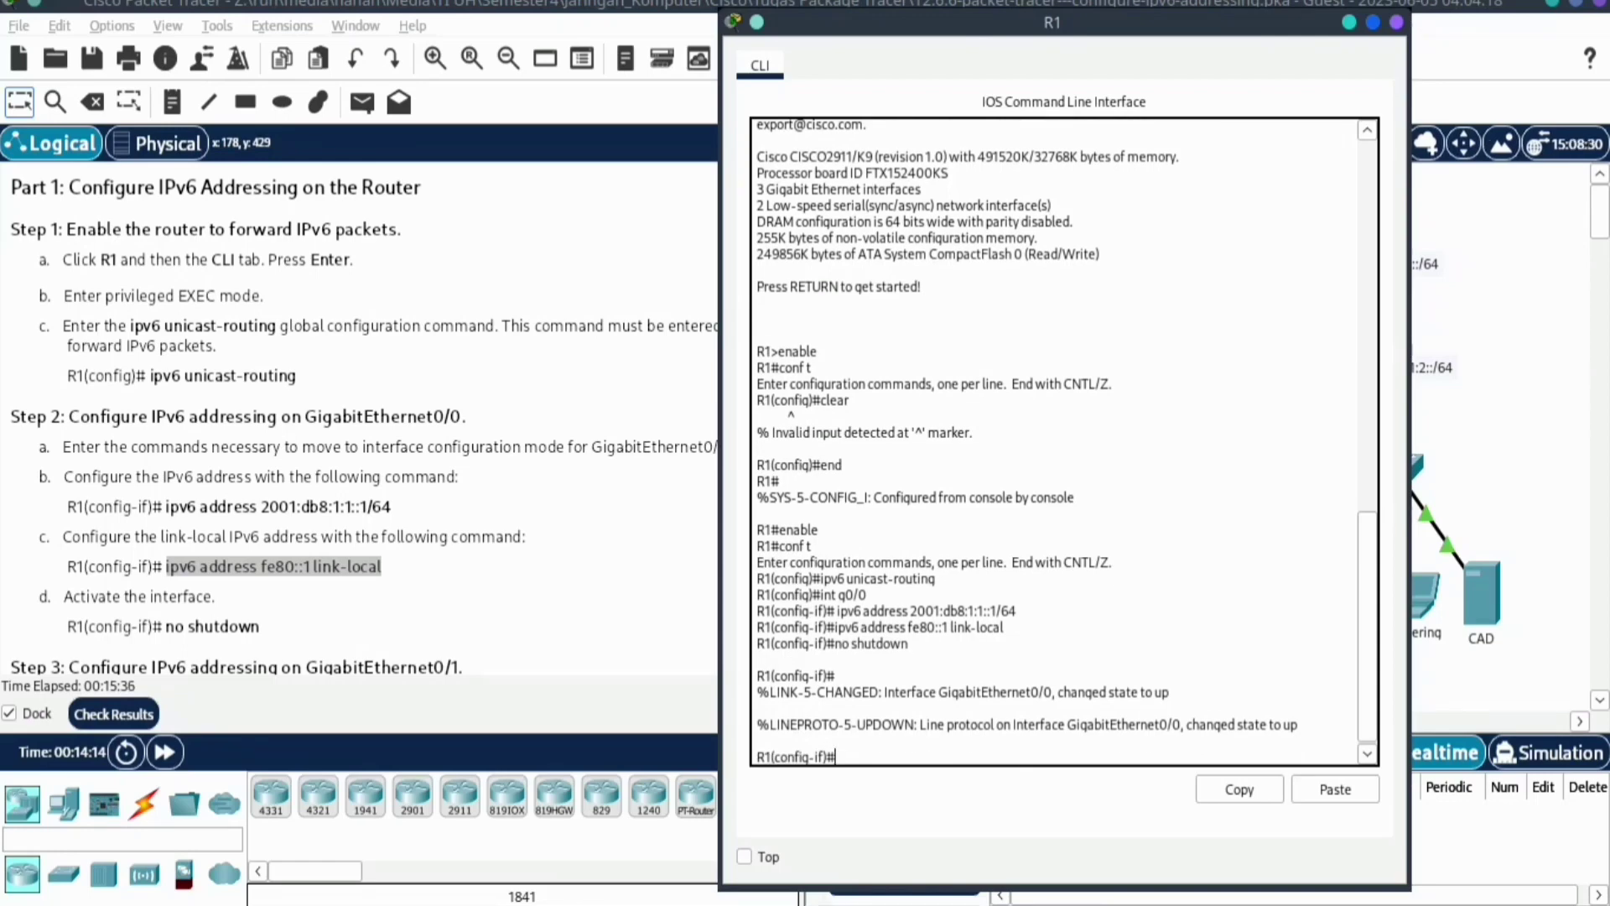
pyautogui.scroll(-1, 361, 420)
pyautogui.scroll(-2, 361, 420)
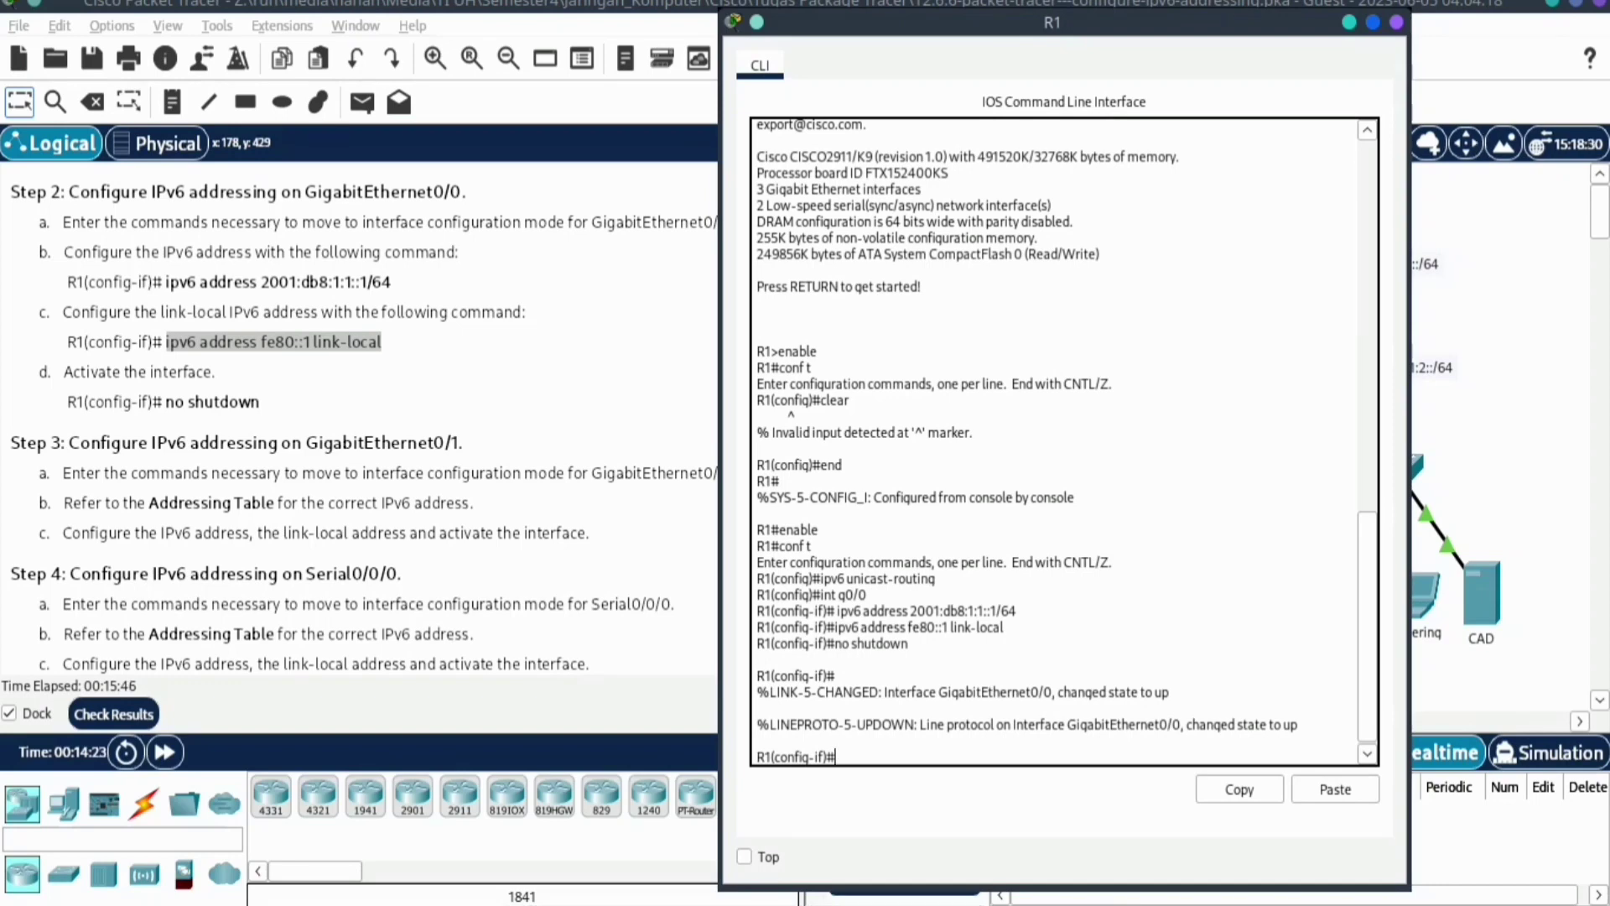
pyautogui.scroll(15, 361, 419)
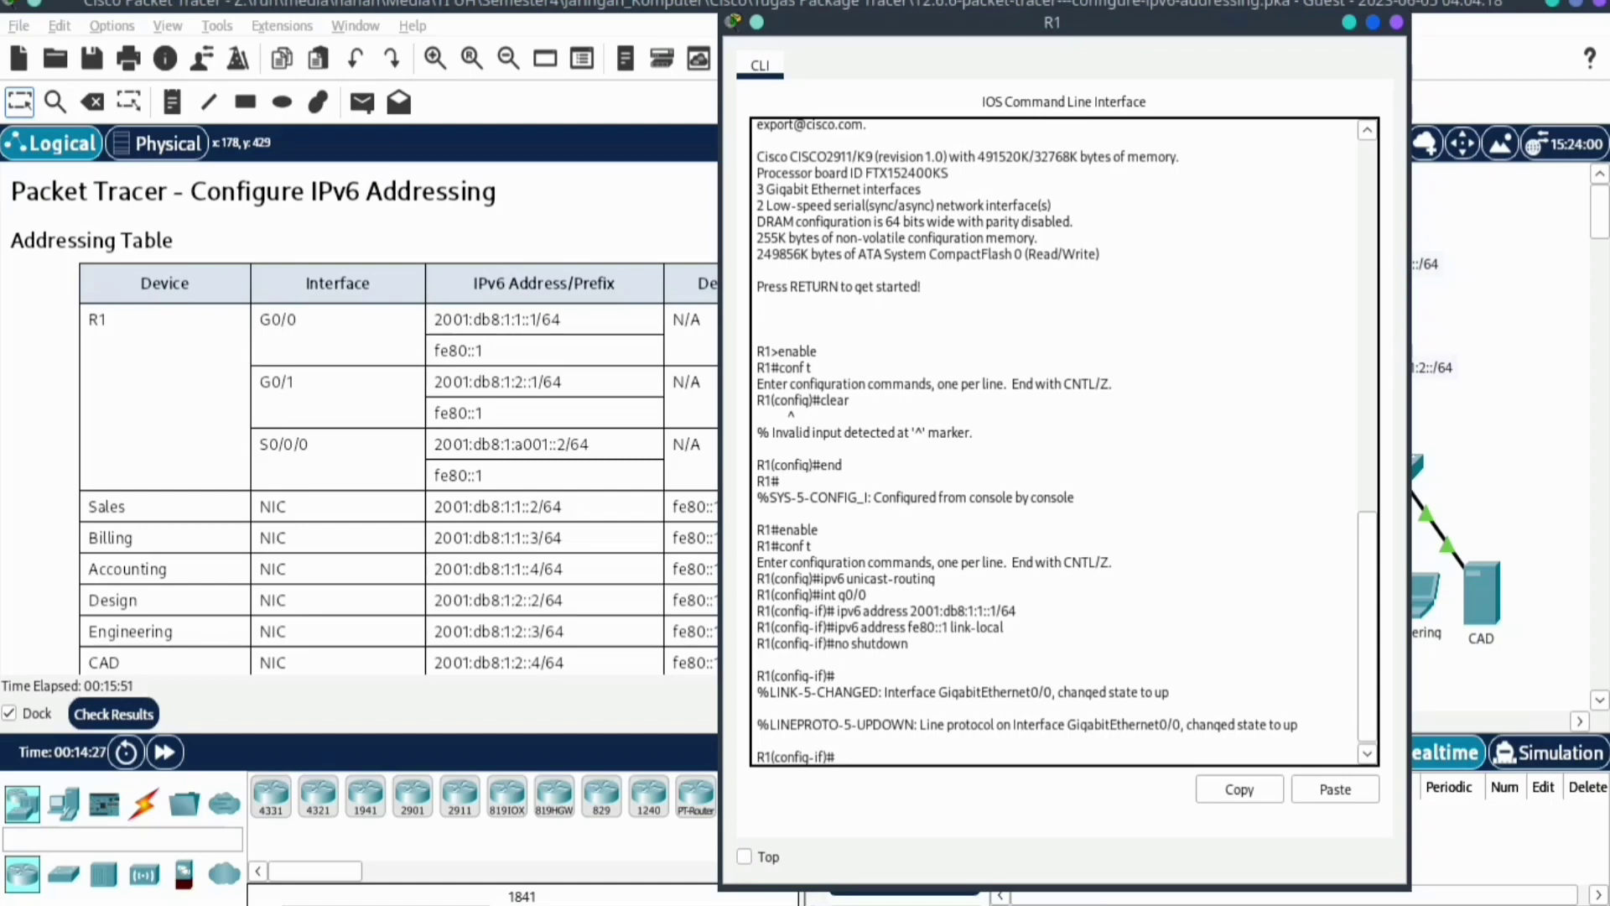
pyautogui.moveTo(434, 382); pyautogui.dragTo(562, 382)
pyautogui.hotkey('ctrl', 'c')
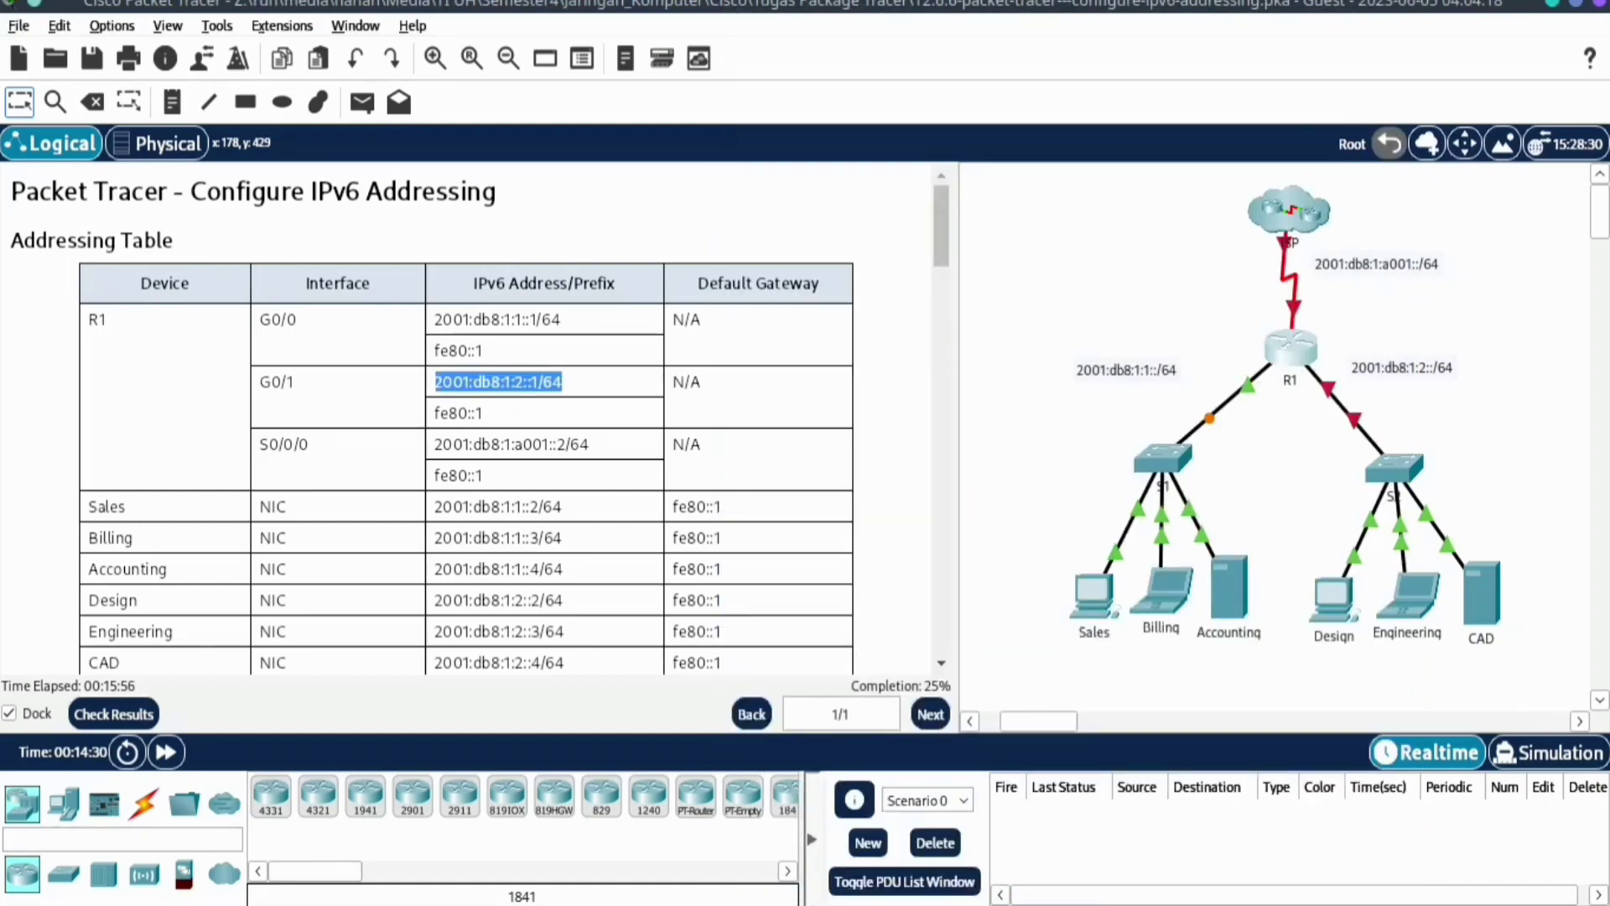
pyautogui.rightClick(550, 375)
pyautogui.click(588, 393)
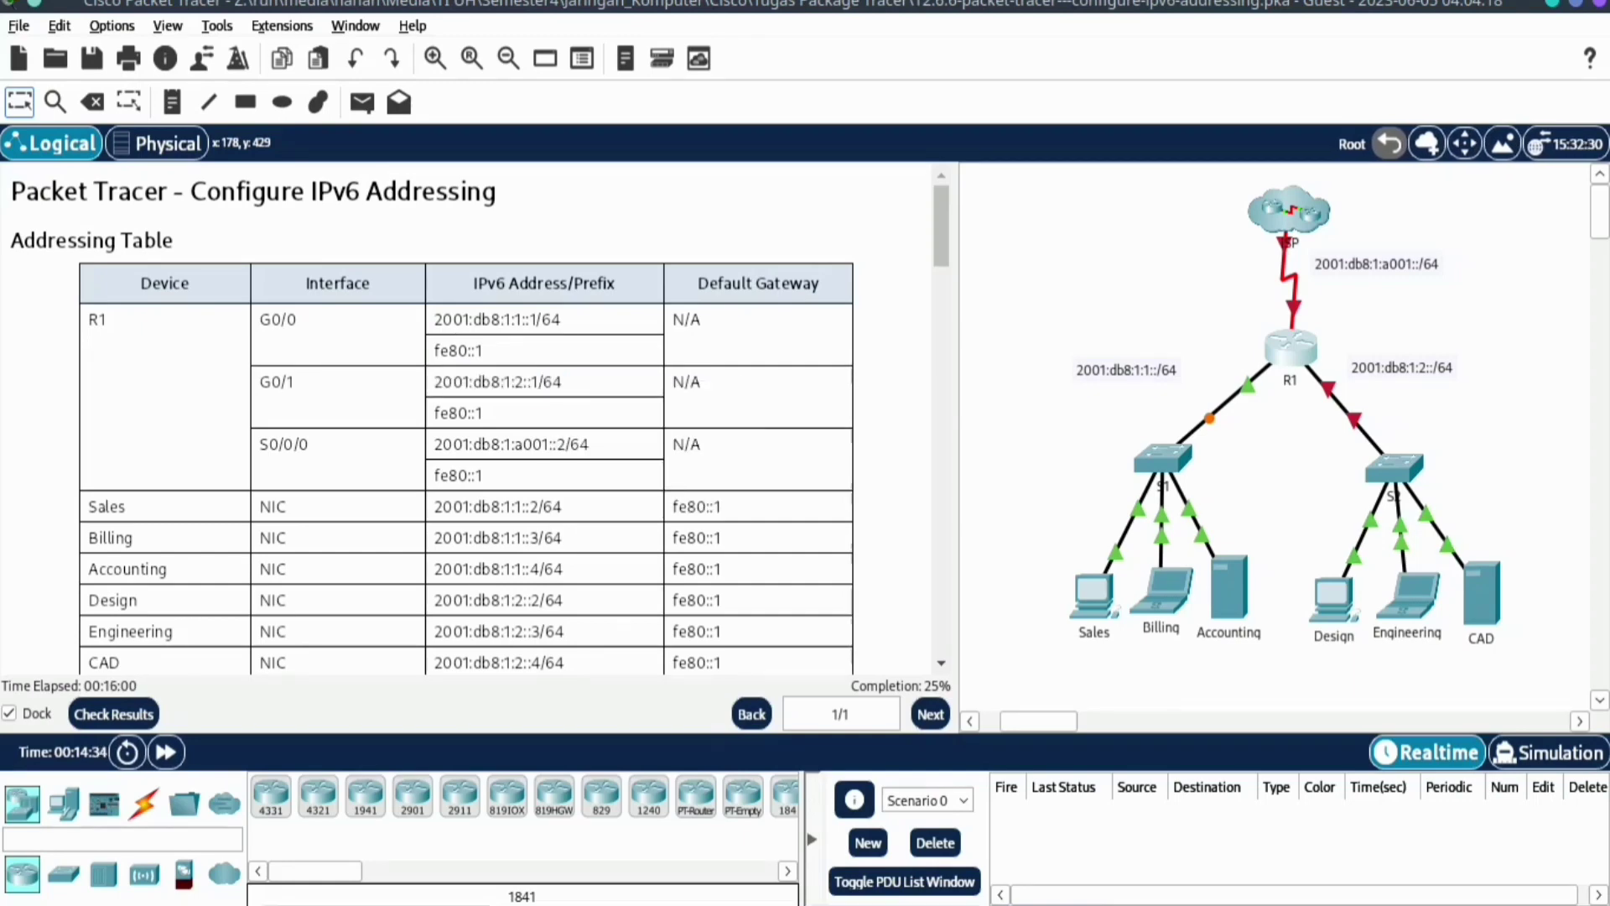
# Return to R1's command line and enter interface configuration mode for g0/1
pyautogui.hotkey('alt', 'Tab')
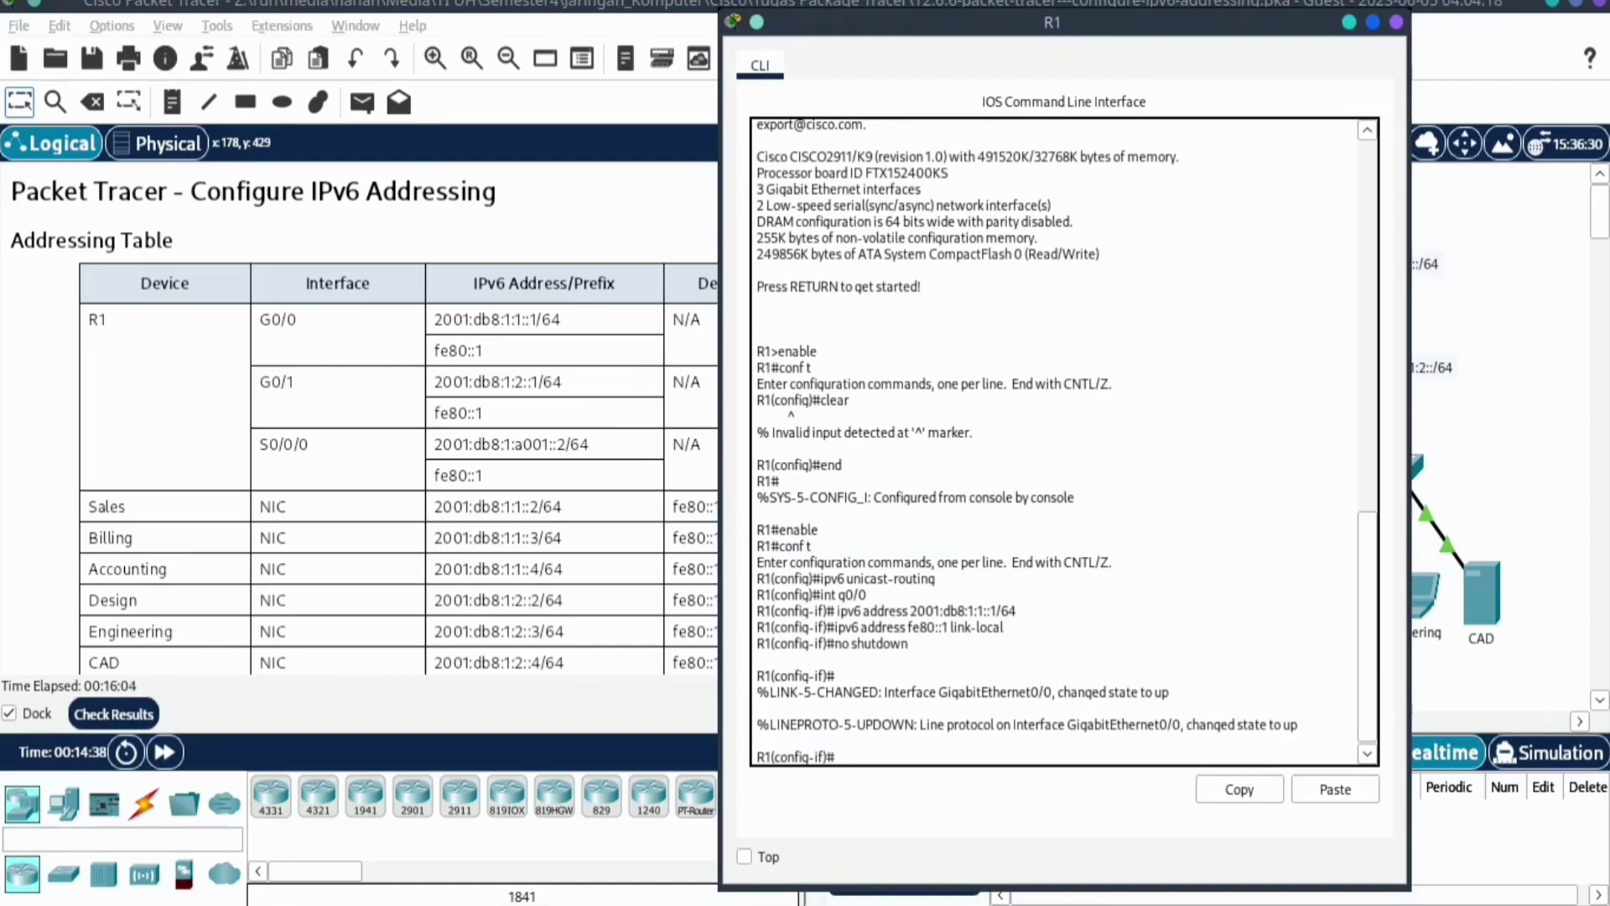
pyautogui.write('int ')
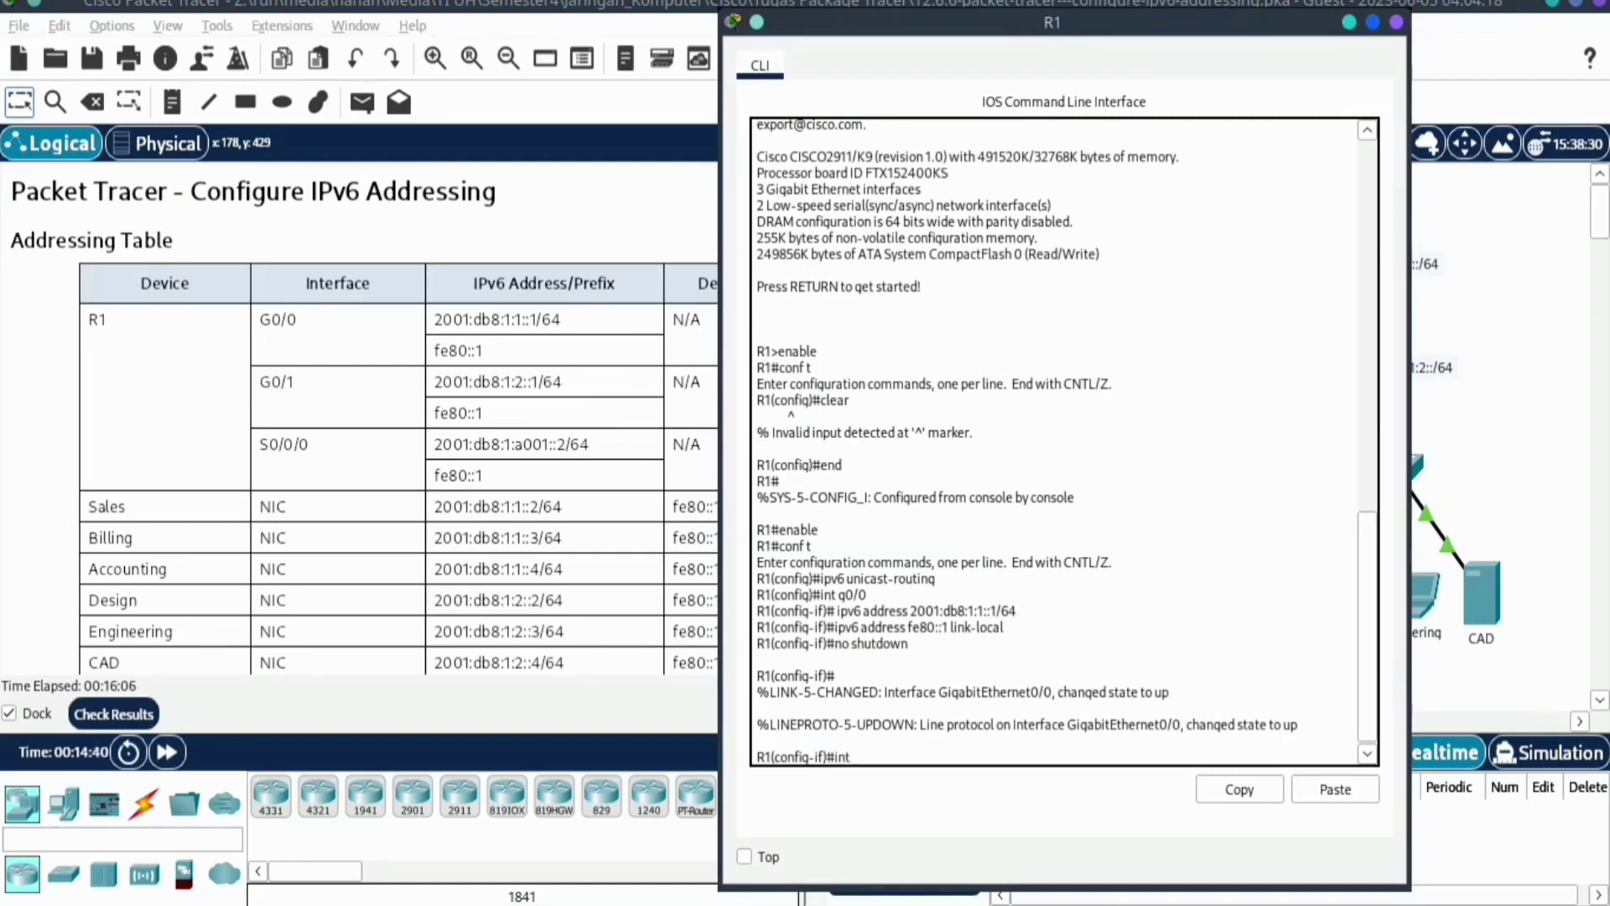
pyautogui.write('g0')
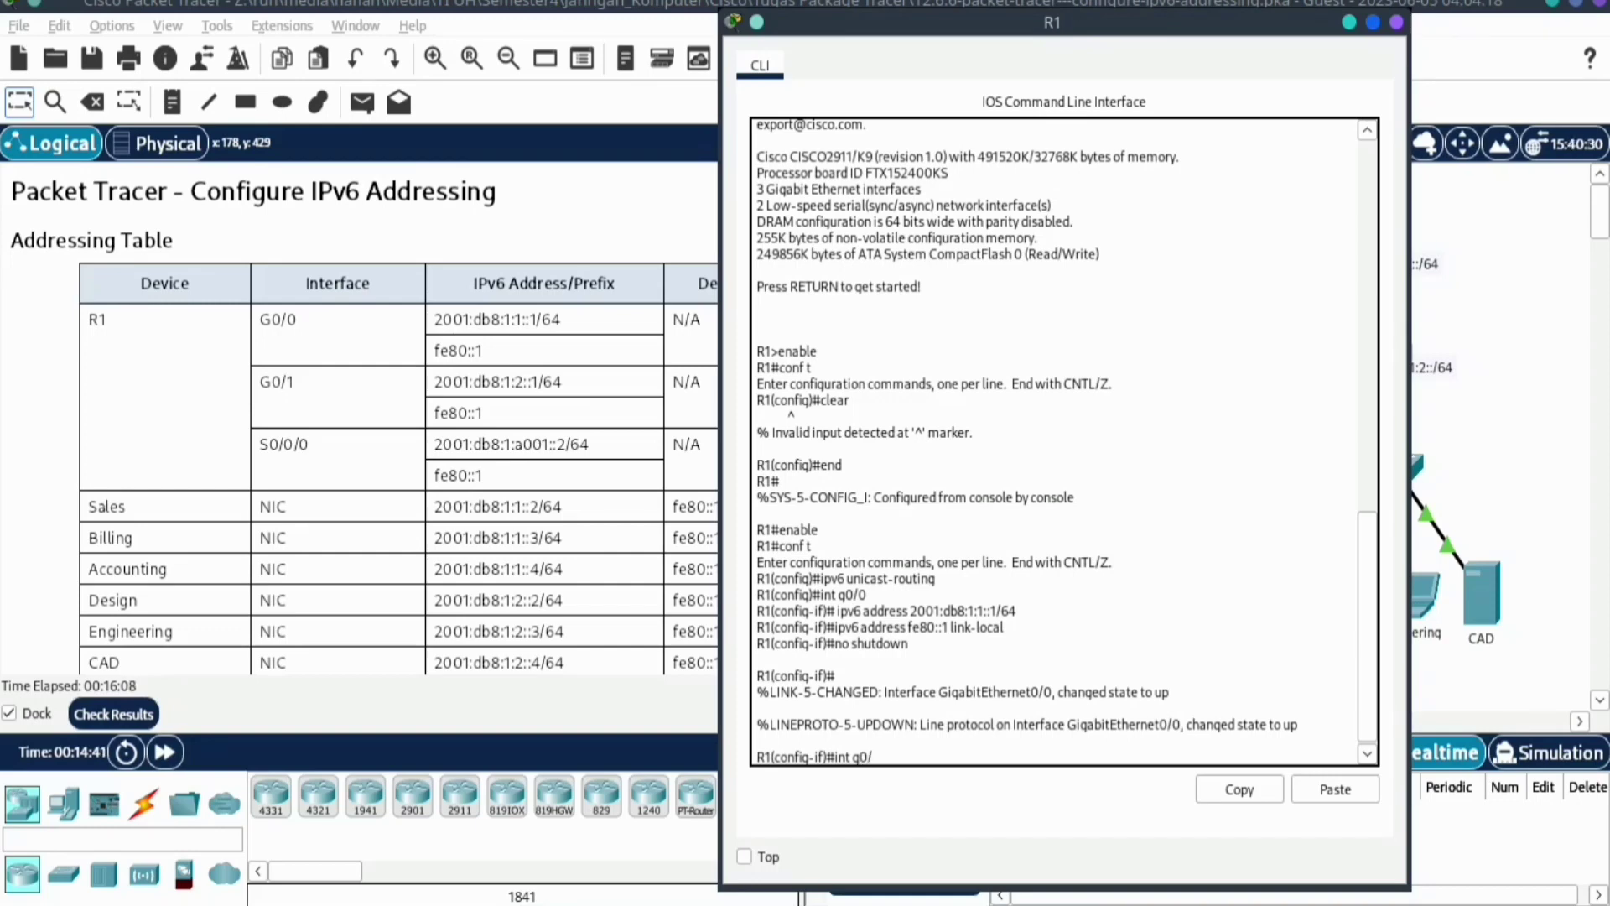
pyautogui.write('/1')
pyautogui.press('Return')
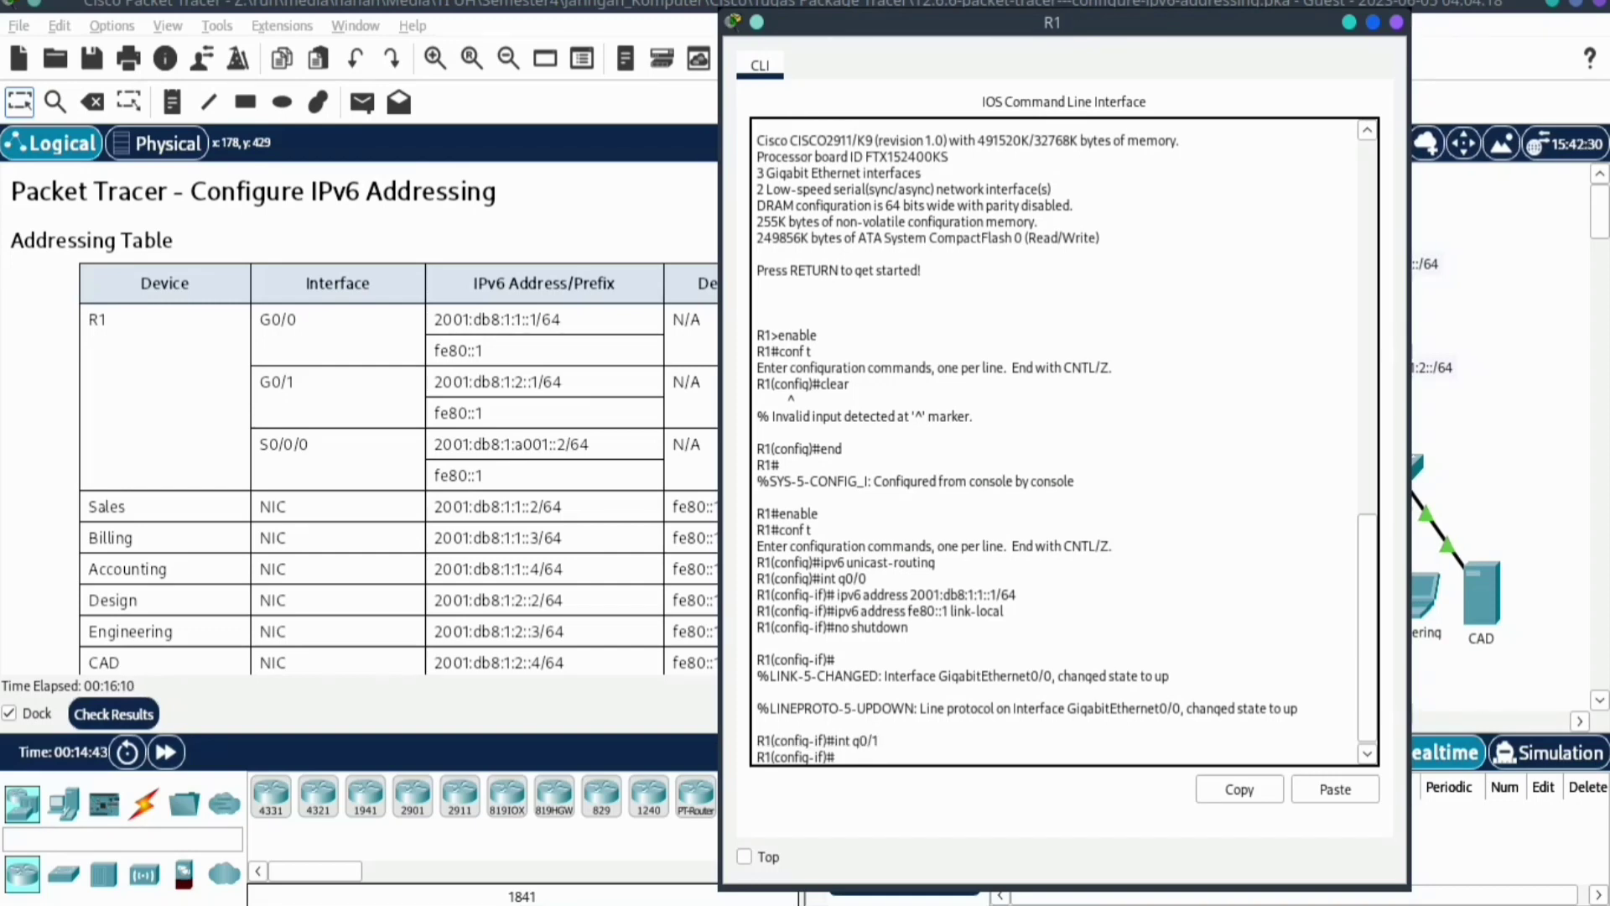
# Assign 2001:db8:1:2::1/64 to R1's g0/1 interface by reusing the earlier ipv6 address command with the copied address
pyautogui.press('Up')
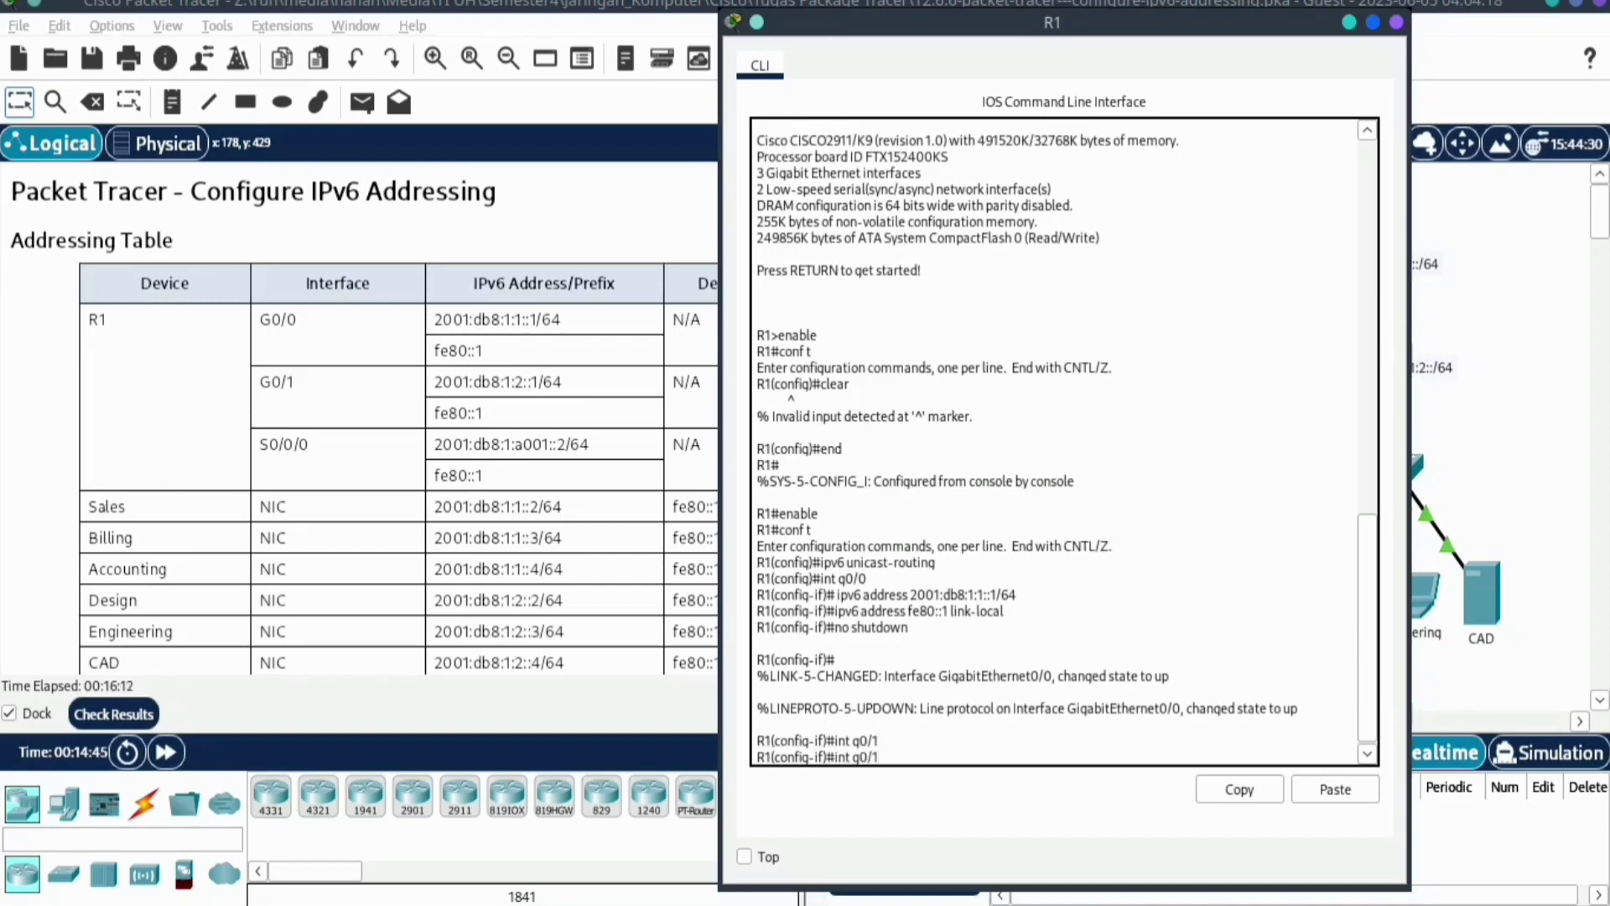
pyautogui.press('Up')
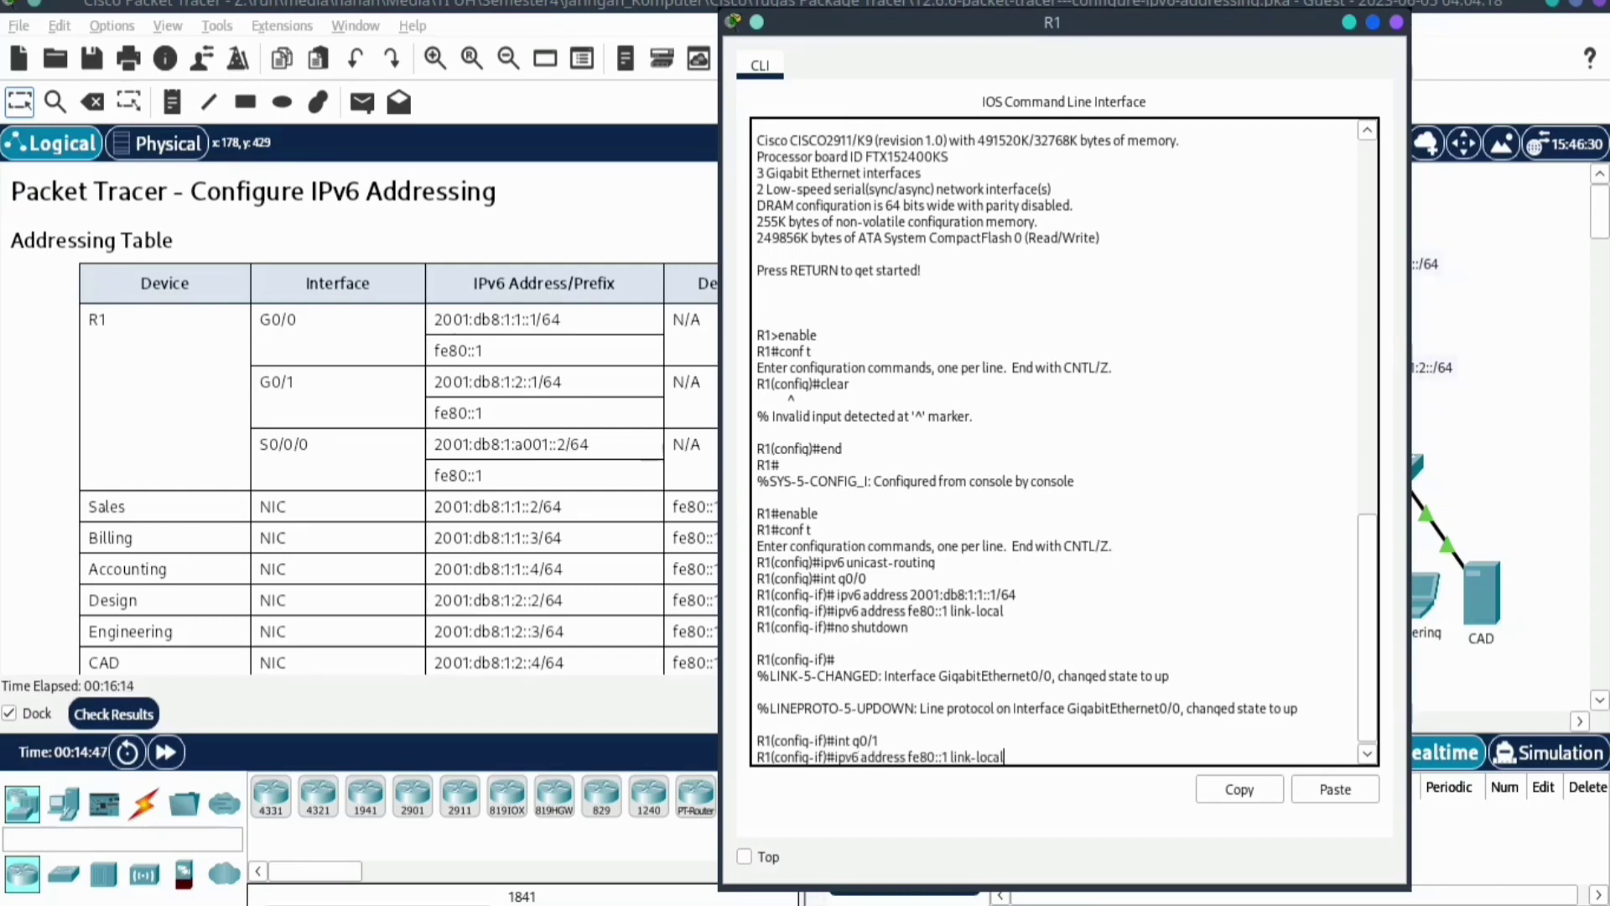
pyautogui.press('BackSpace')
pyautogui.press('BackSpace')
pyautogui.press('BackSpace')
pyautogui.press('BackSpace')
pyautogui.press('BackSpace')
pyautogui.press('BackSpace')
pyautogui.press('Up')
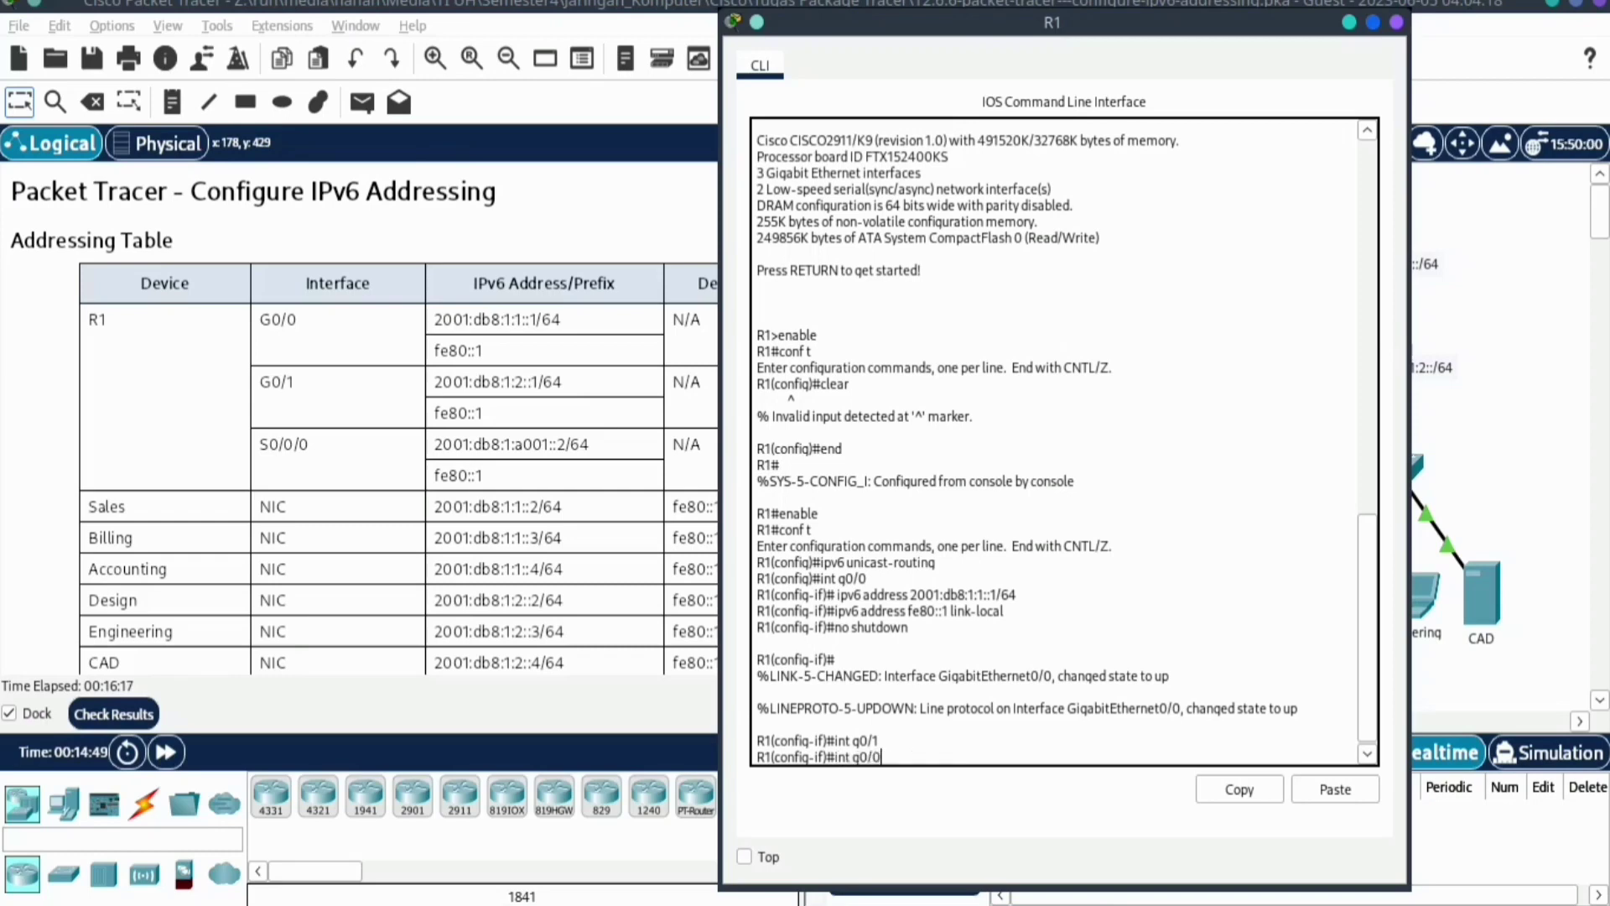
pyautogui.press('BackSpace')
pyautogui.press('BackSpace')
pyautogui.press('BackSpace')
pyautogui.press('BackSpace')
pyautogui.press('BackSpace')
pyautogui.press('BackSpace')
pyautogui.press('BackSpace')
pyautogui.press('BackSpace')
pyautogui.press('BackSpace')
pyautogui.press('BackSpace')
pyautogui.press('BackSpace')
pyautogui.press('BackSpace')
pyautogui.press('BackSpace')
pyautogui.press('BackSpace')
pyautogui.press('BackSpace')
pyautogui.press('BackSpace')
pyautogui.press('BackSpace')
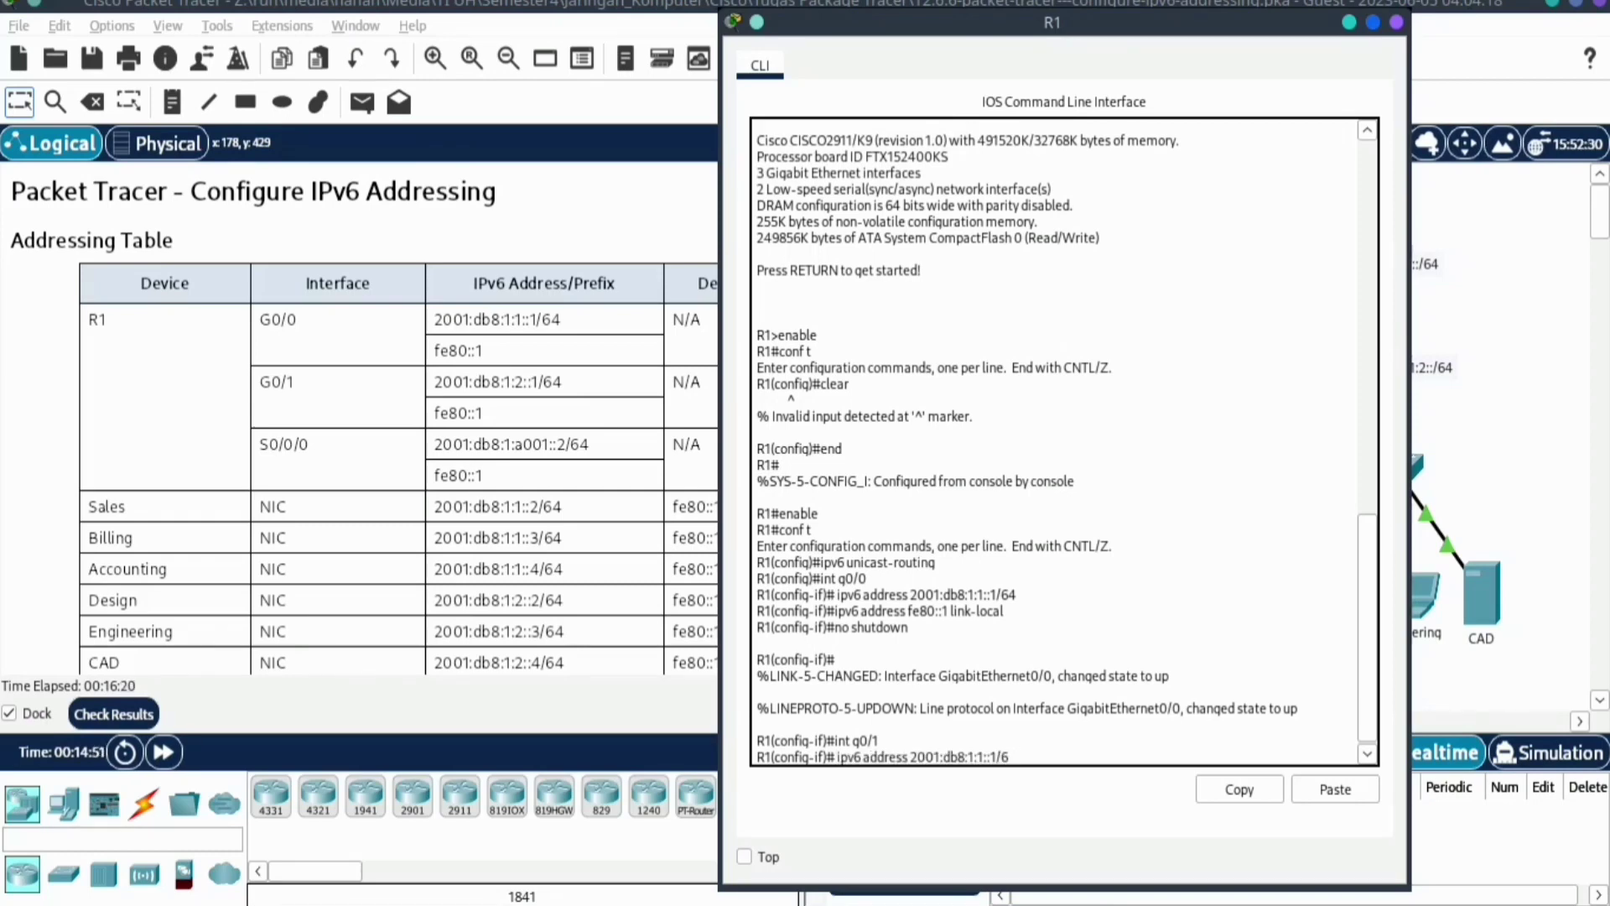
pyautogui.press('BackSpace')
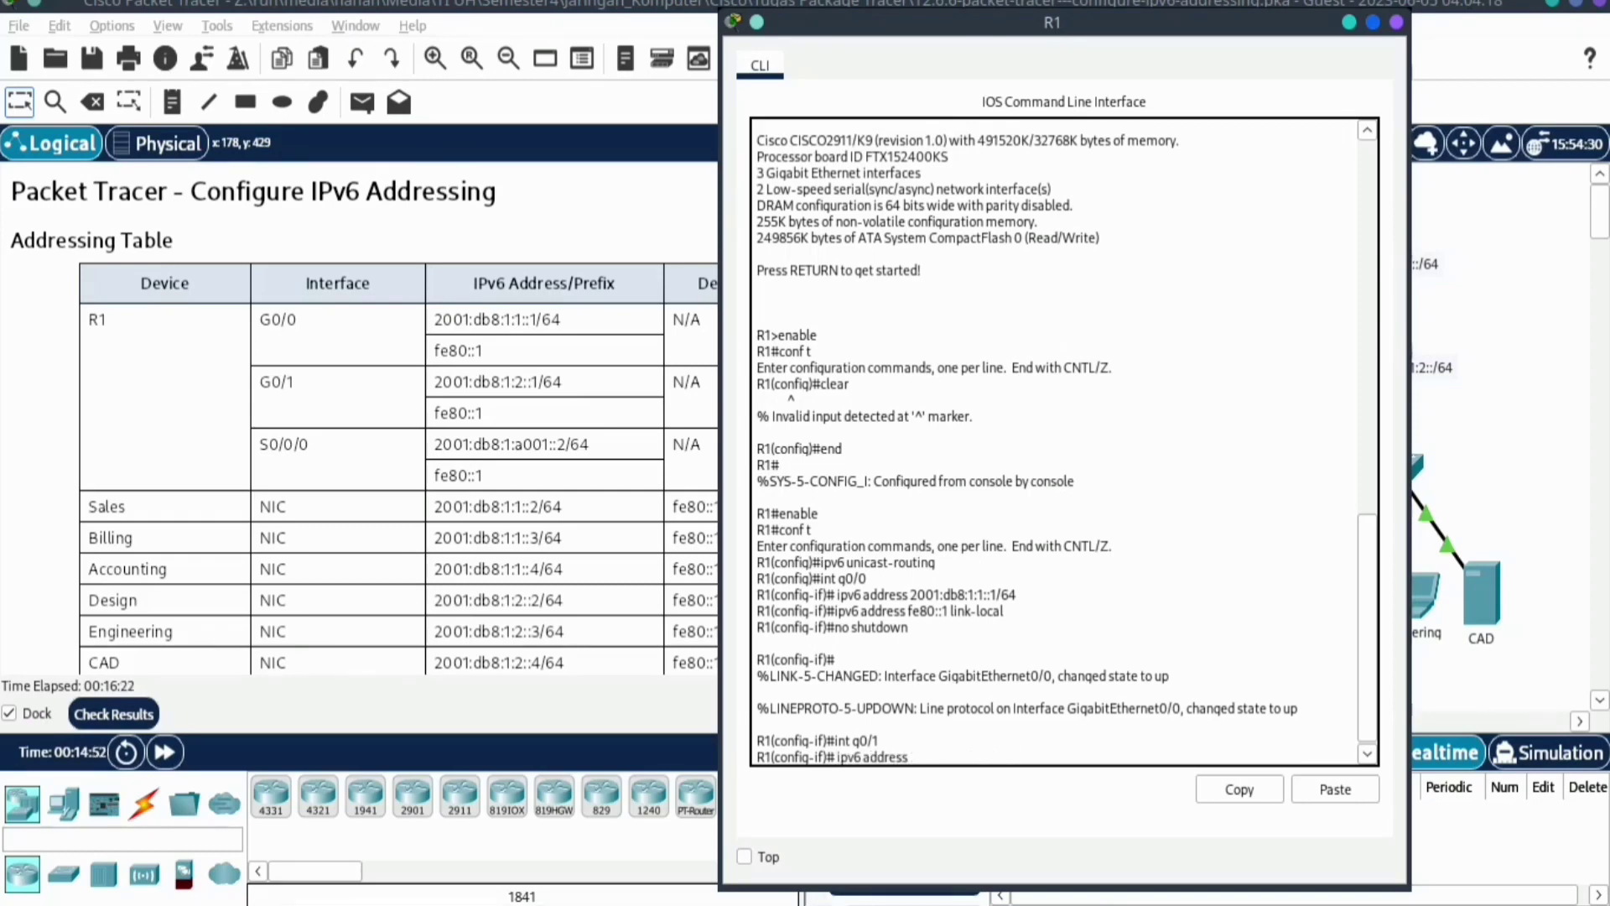
pyautogui.rightClick(920, 759)
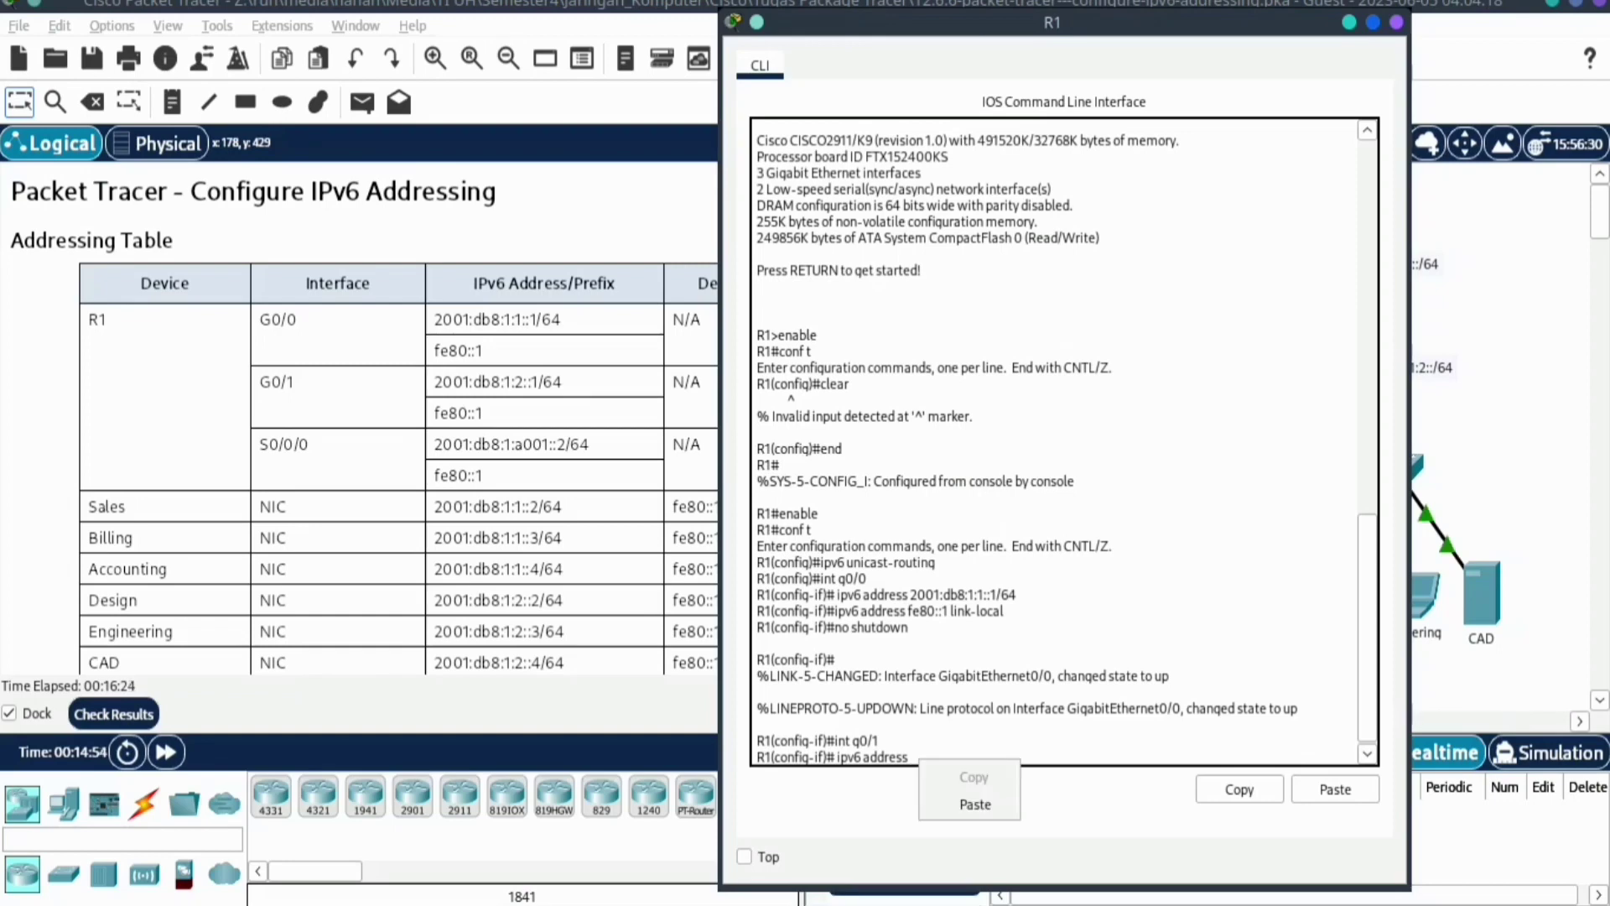
pyautogui.click(976, 805)
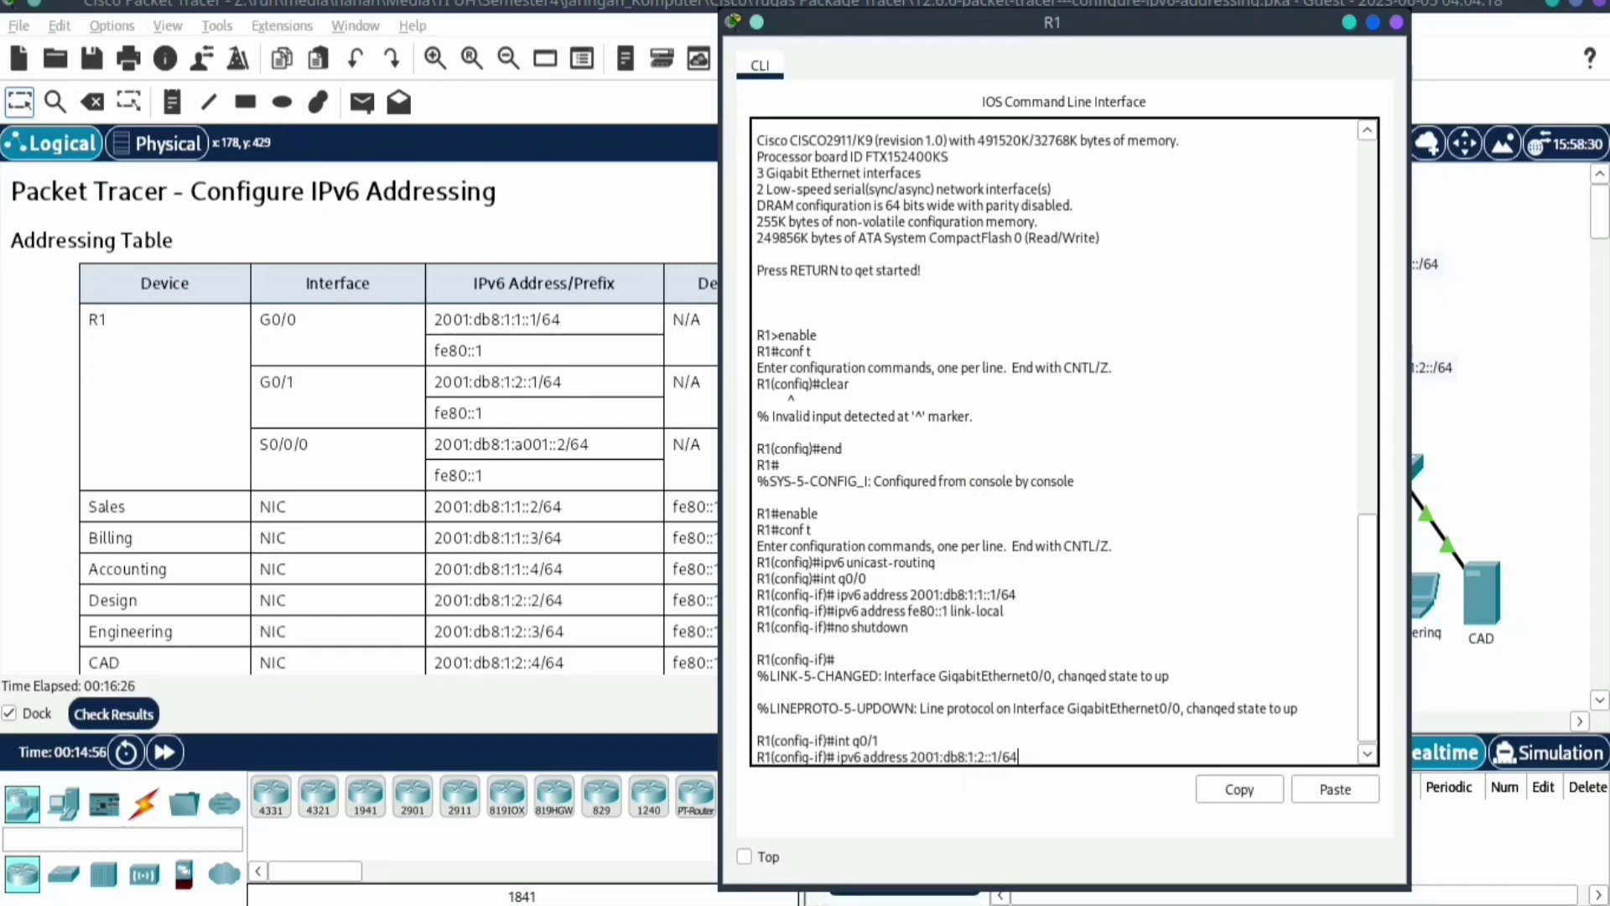
pyautogui.press('Return')
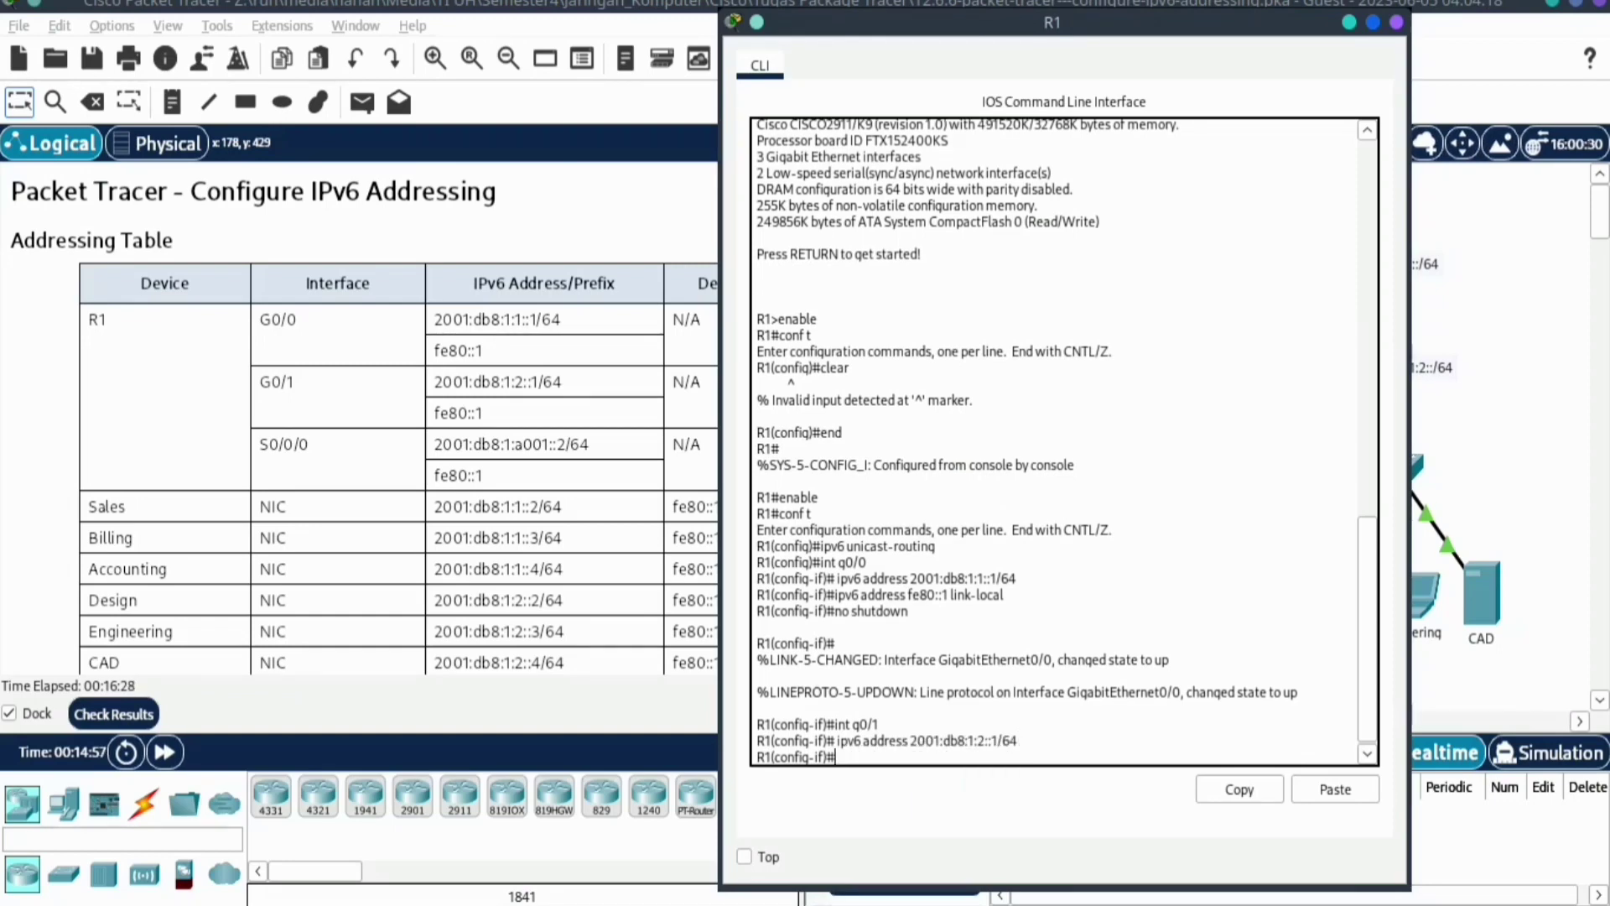
# Set the link-local address of R1's g0/1 interface to fe80::1 by reusing the earlier link-local command
pyautogui.write('n')
pyautogui.press('Up')
pyautogui.press('Down')
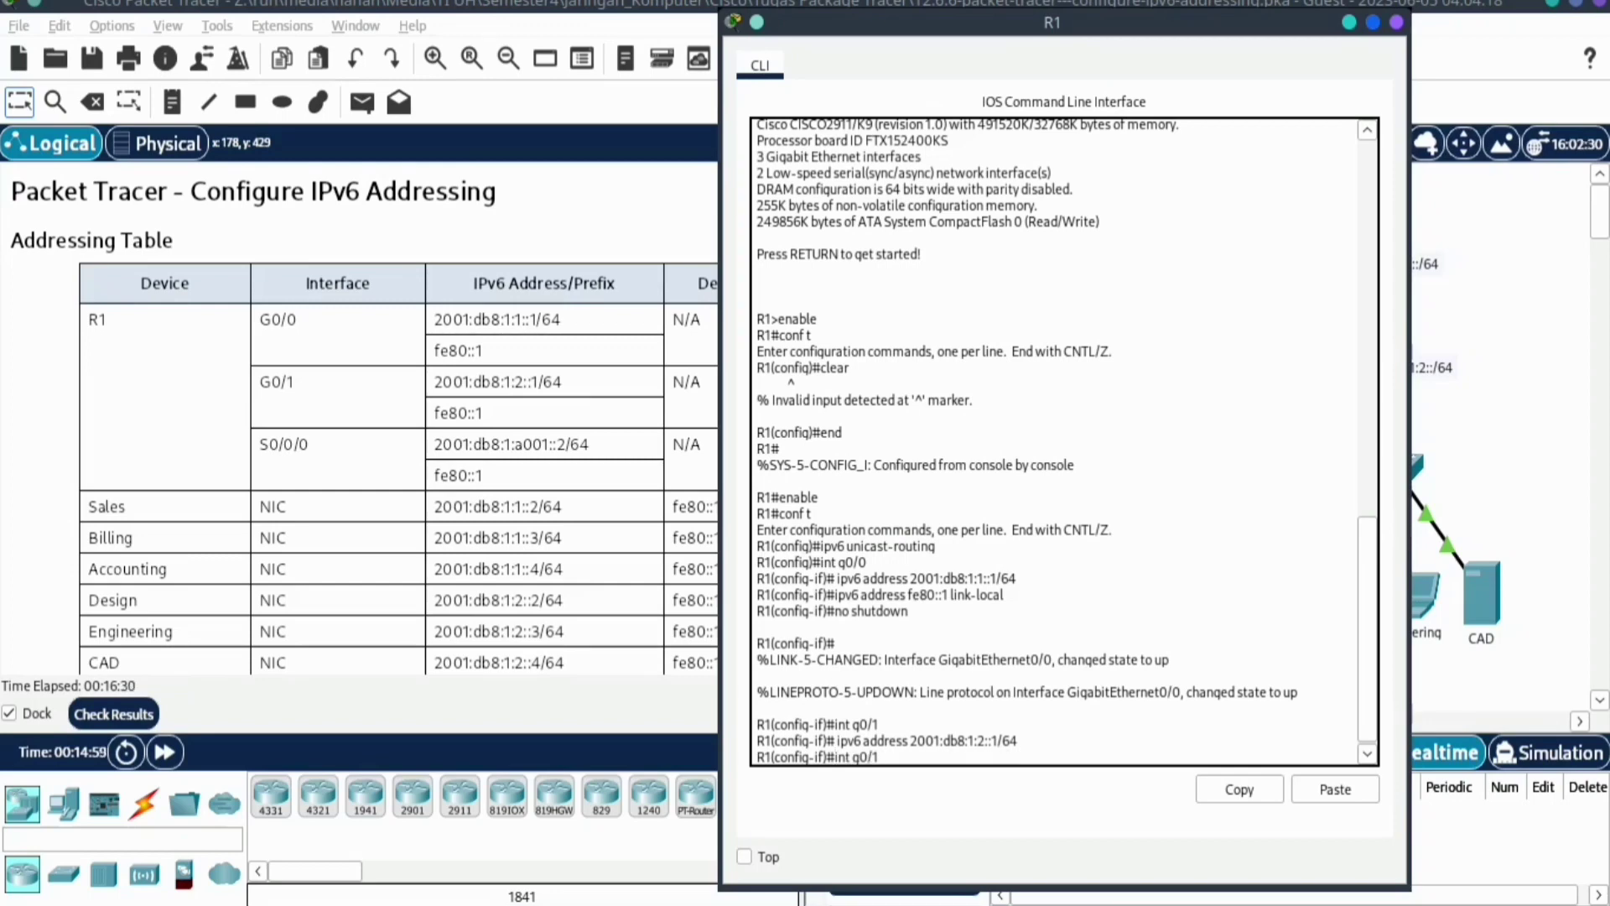
pyautogui.write('o shutdown')
pyautogui.press('Up')
pyautogui.press('Up')
pyautogui.press('Up')
pyautogui.press('Up')
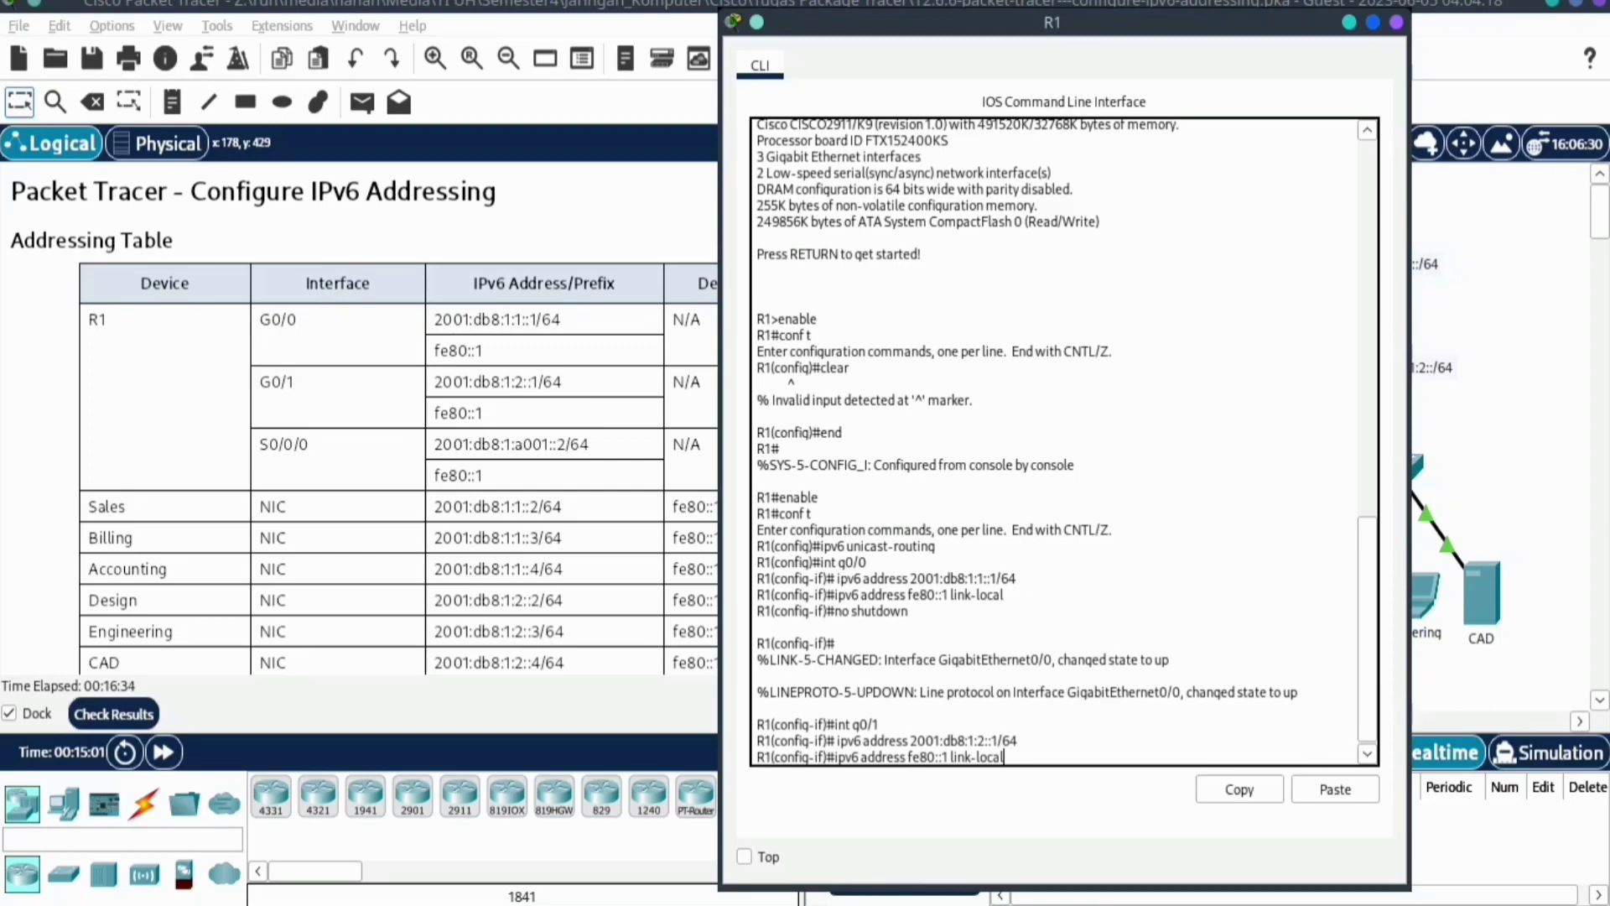
pyautogui.press('Return')
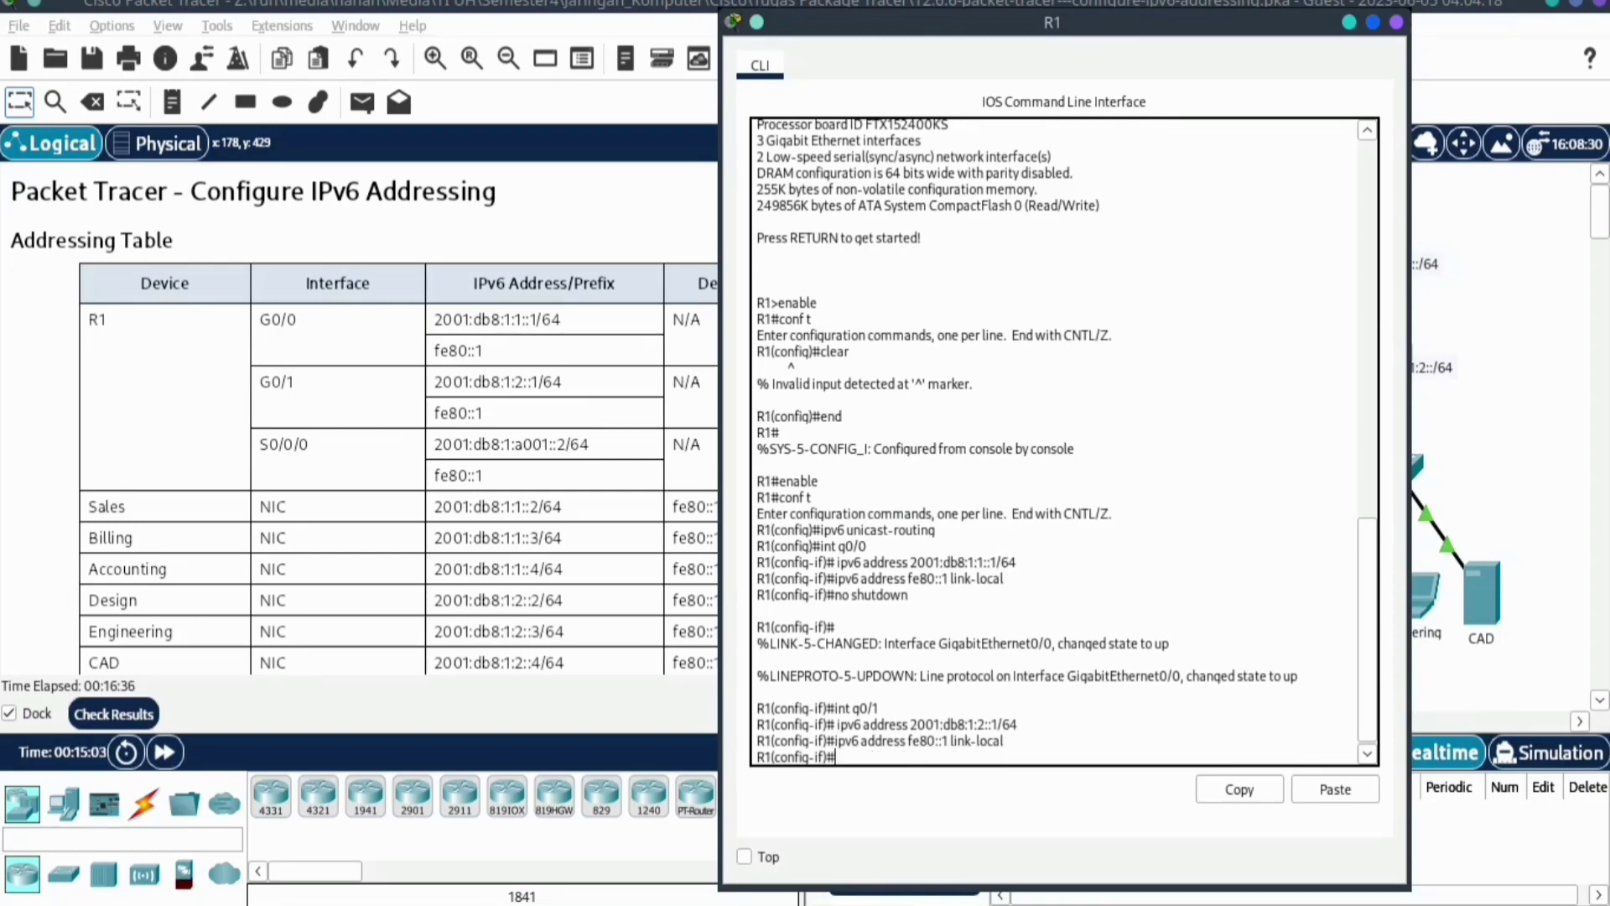
# Activate R1's g0/1 interface with the no shutdown command
pyautogui.write('no shut')
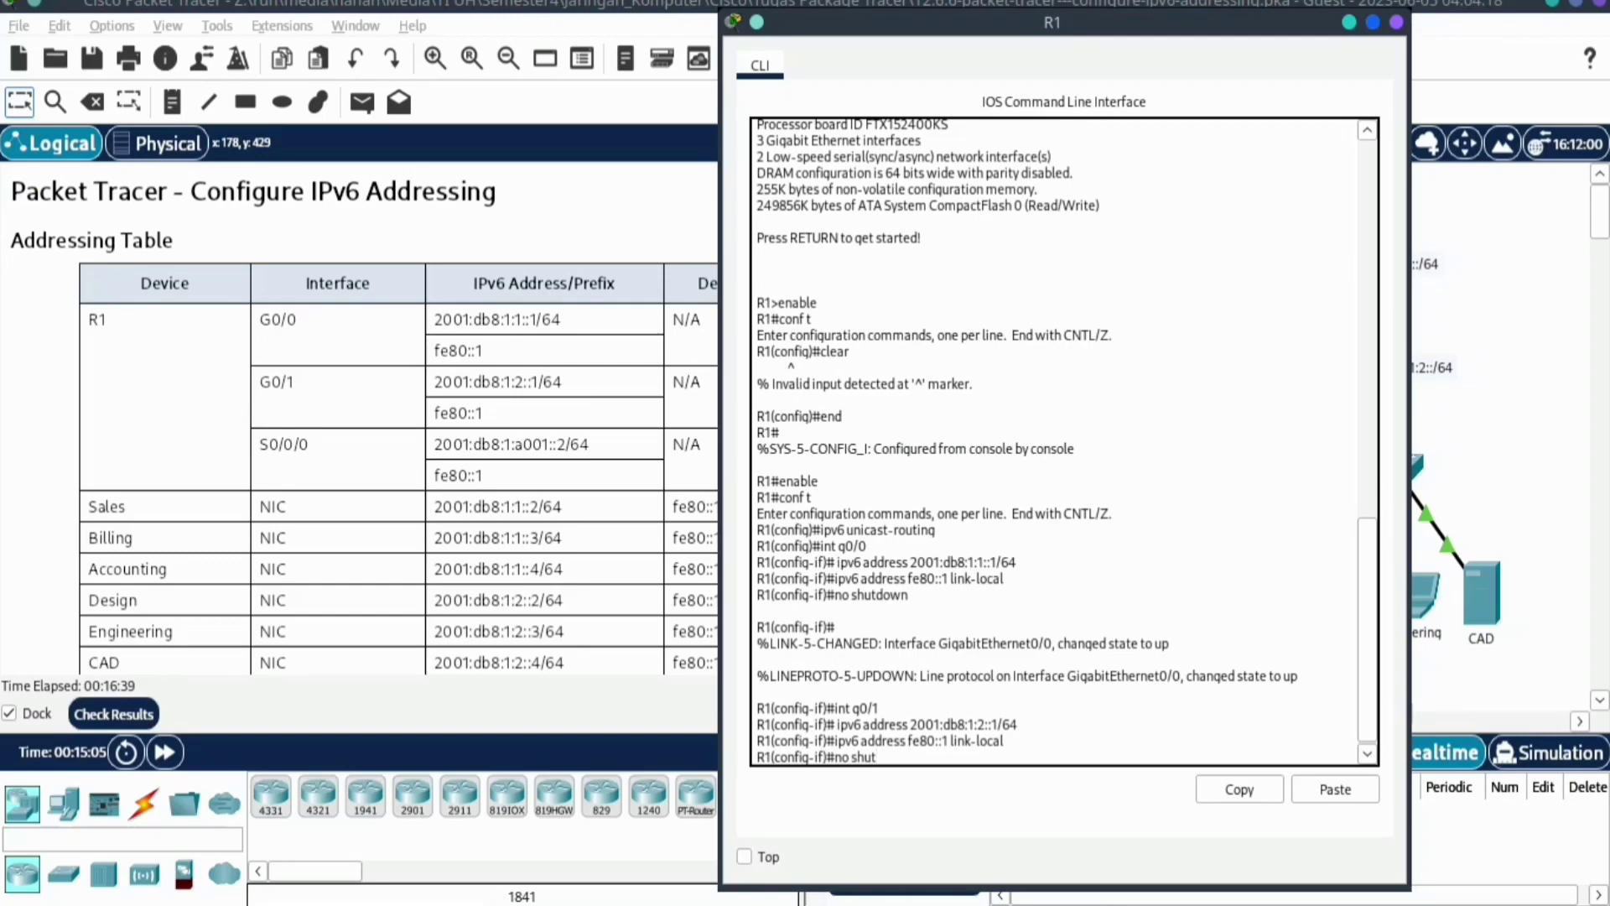
pyautogui.press('Tab')
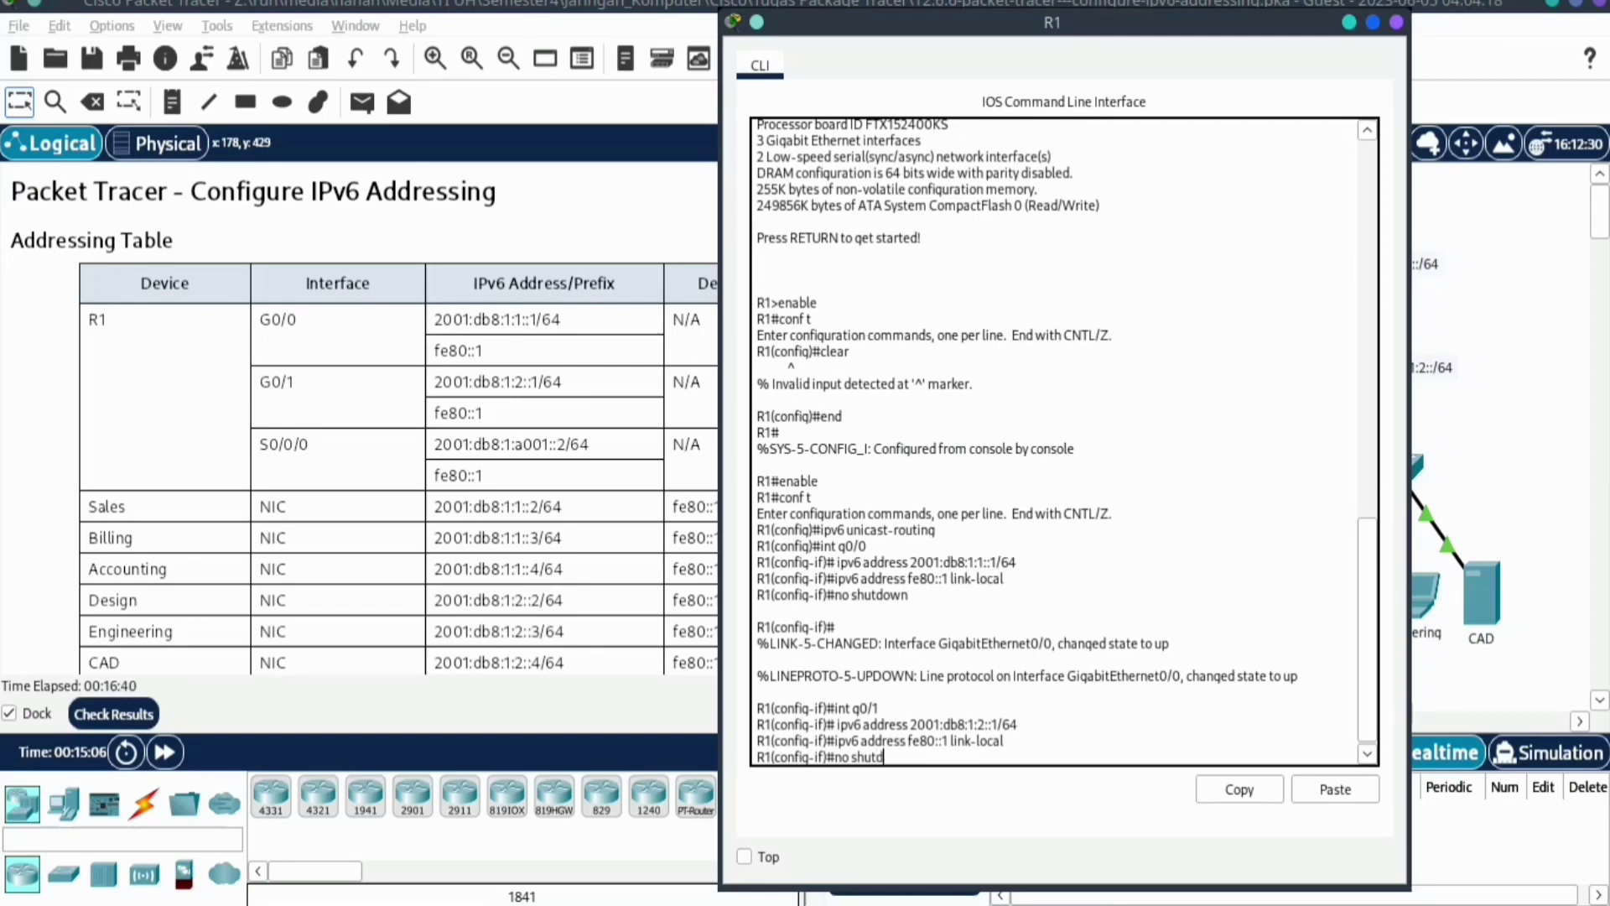
pyautogui.press('Return')
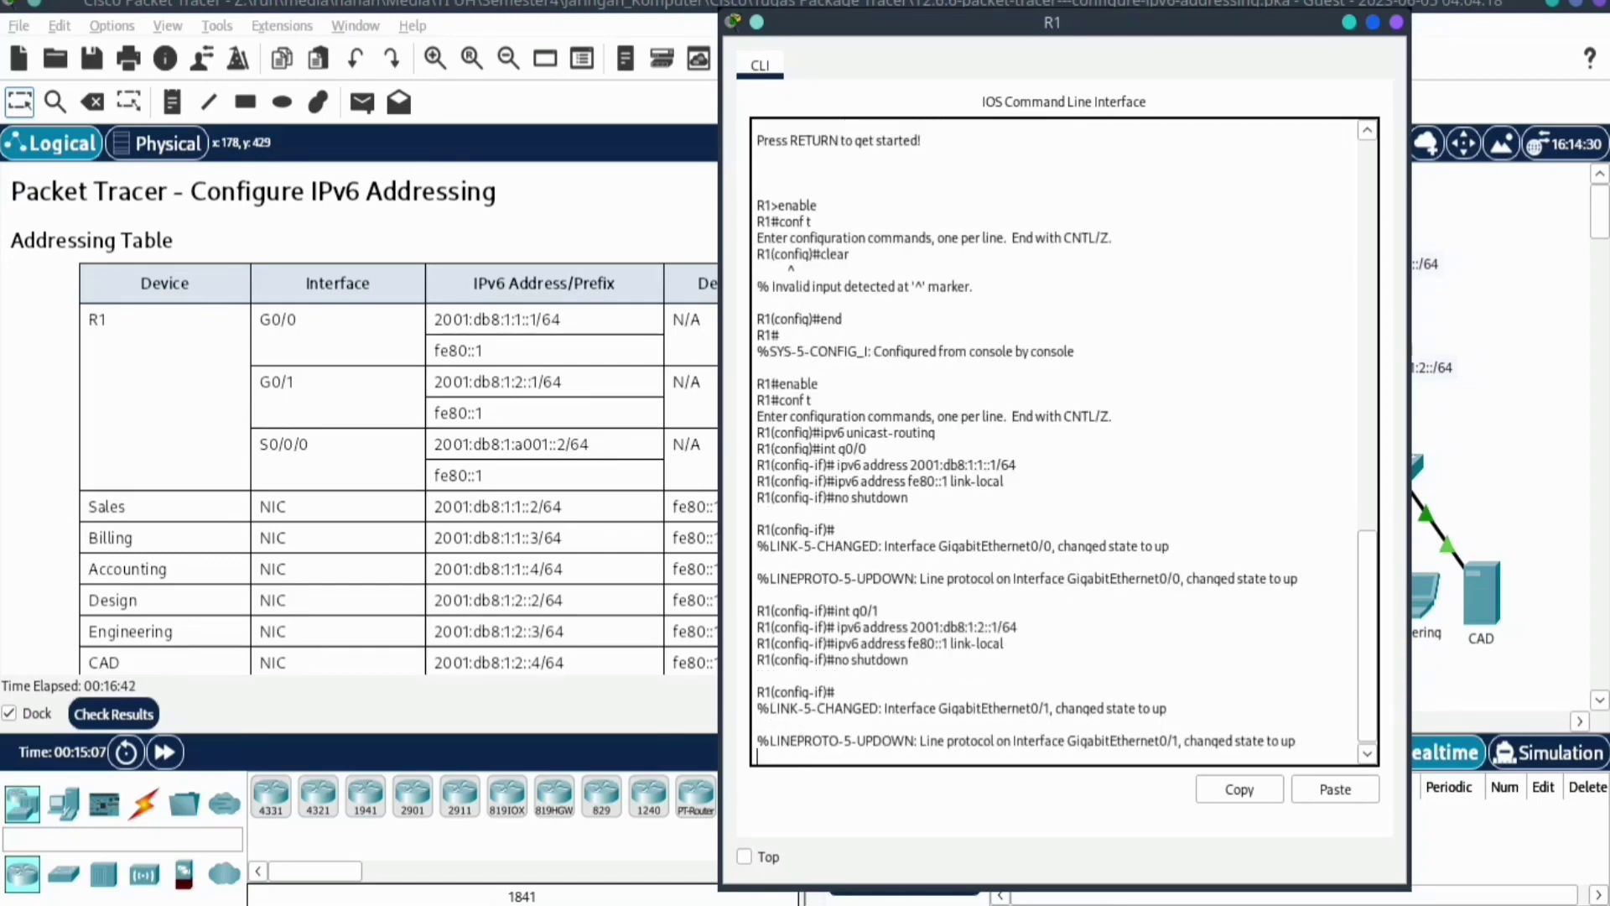
# Enter interface configuration mode for s0/0/0 on R1, as Step 4 of the instructions requires
pyautogui.scroll(-10, 361, 420)
pyautogui.scroll(-3, 360, 419)
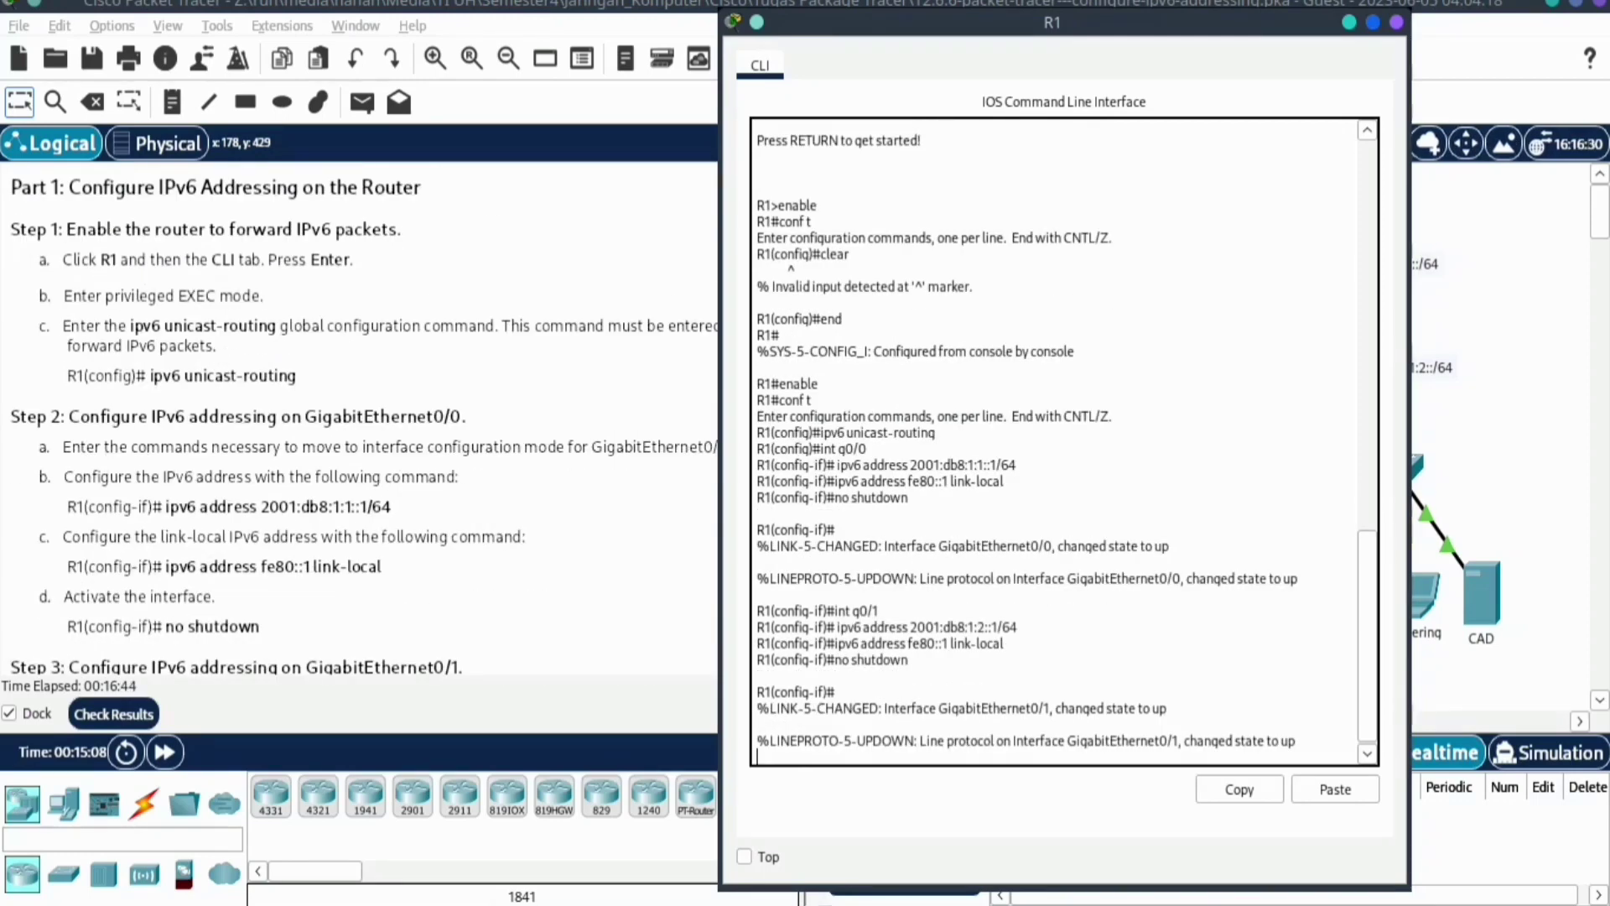
pyautogui.scroll(-2, 360, 420)
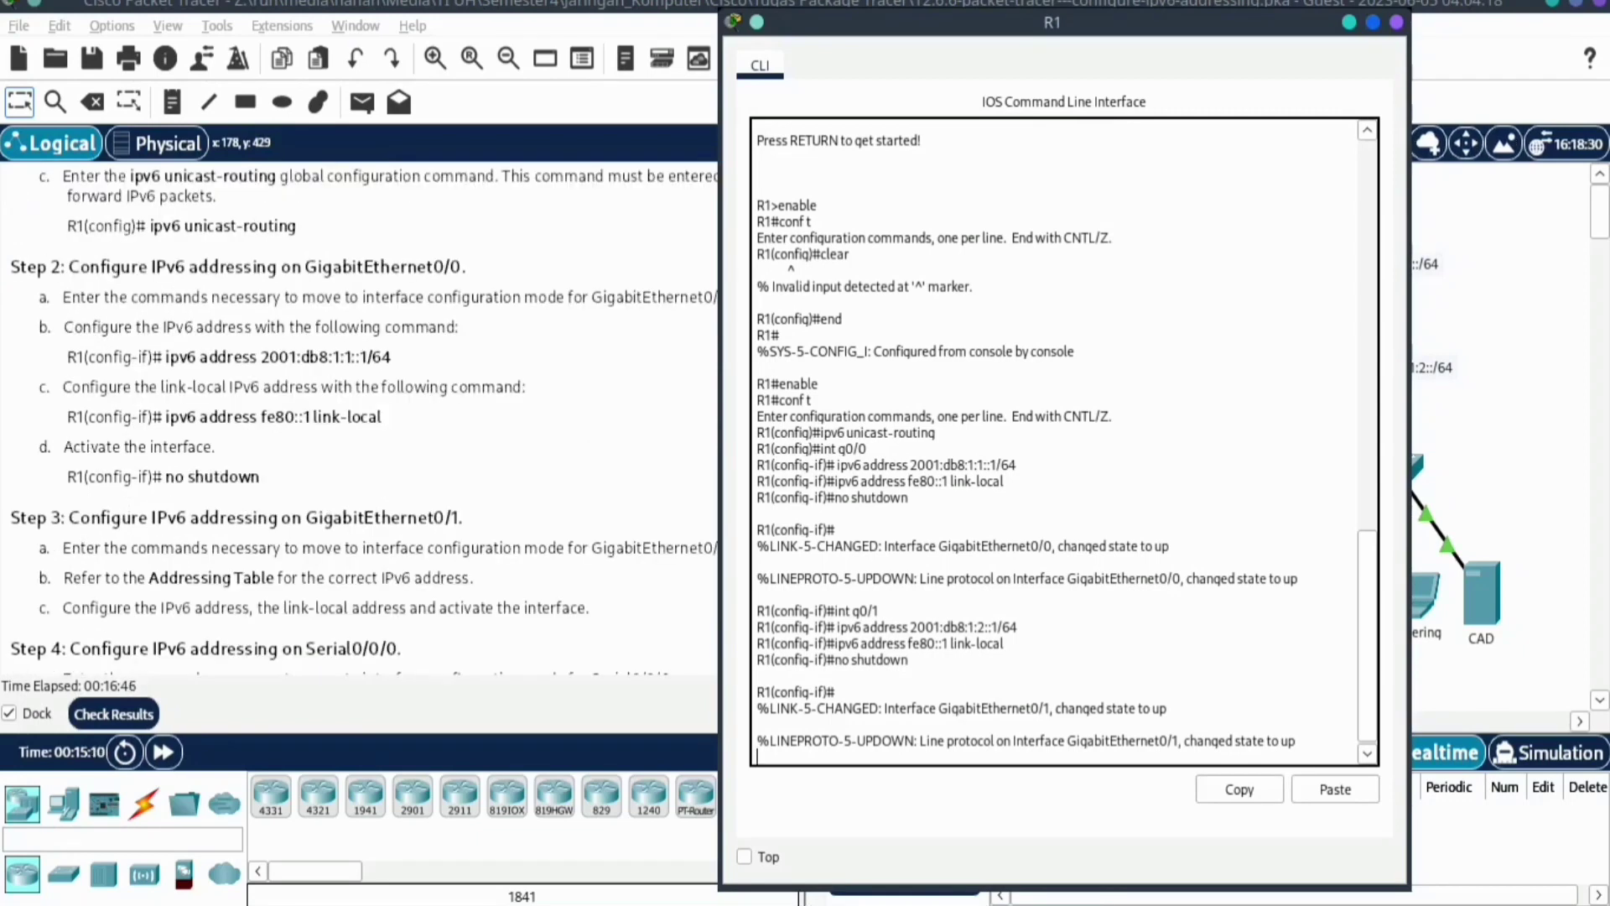
pyautogui.scroll(-1, 361, 420)
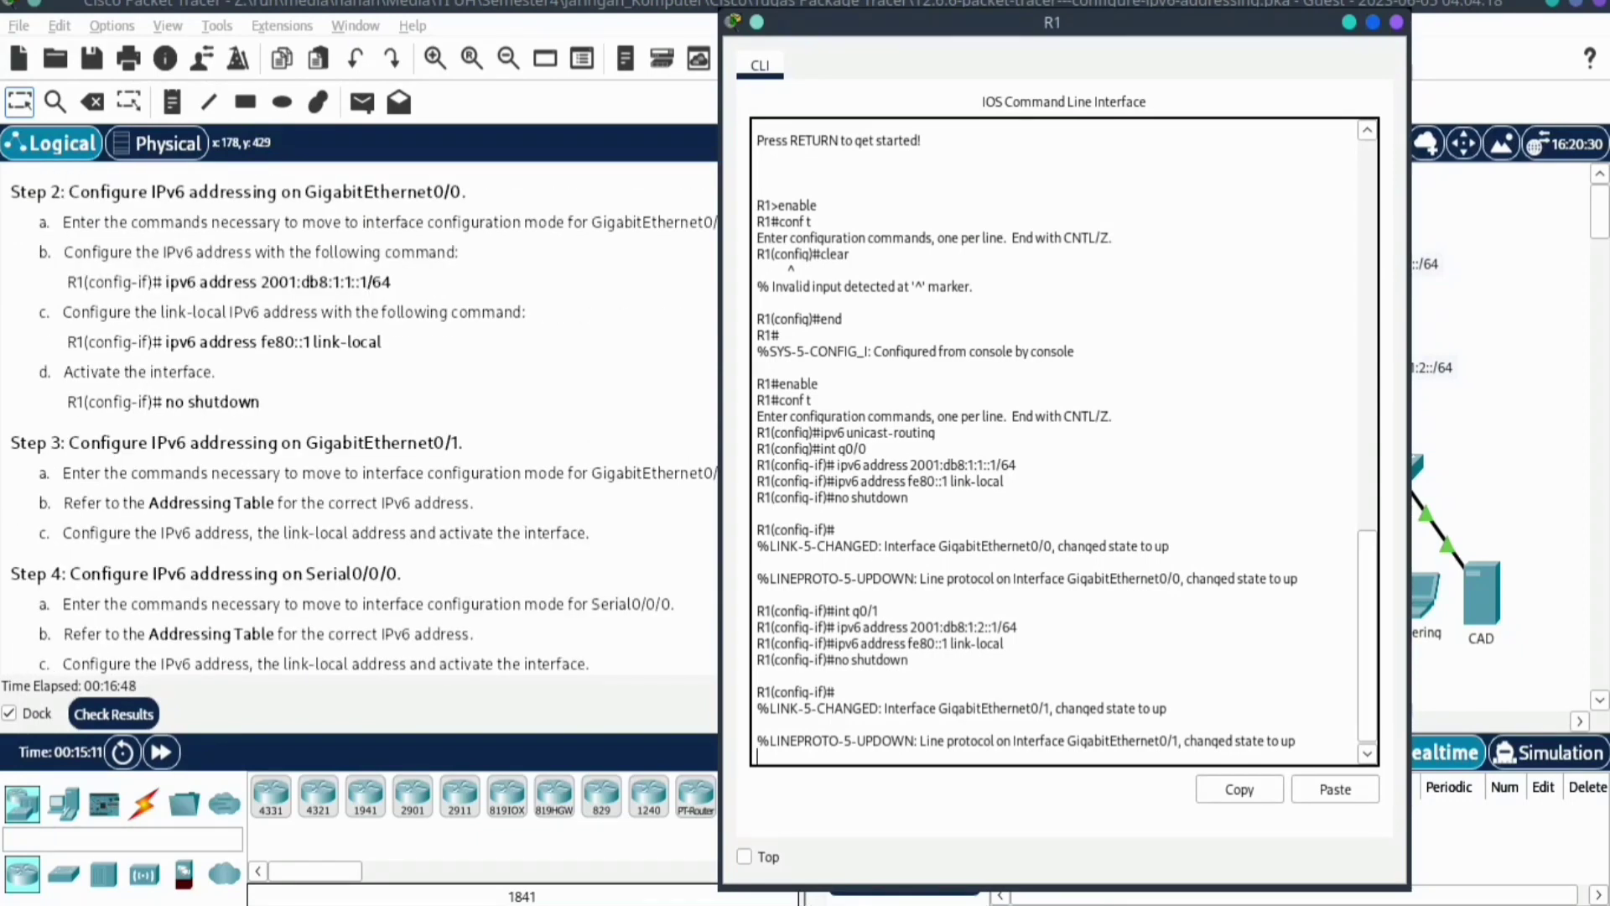
pyautogui.press('Return')
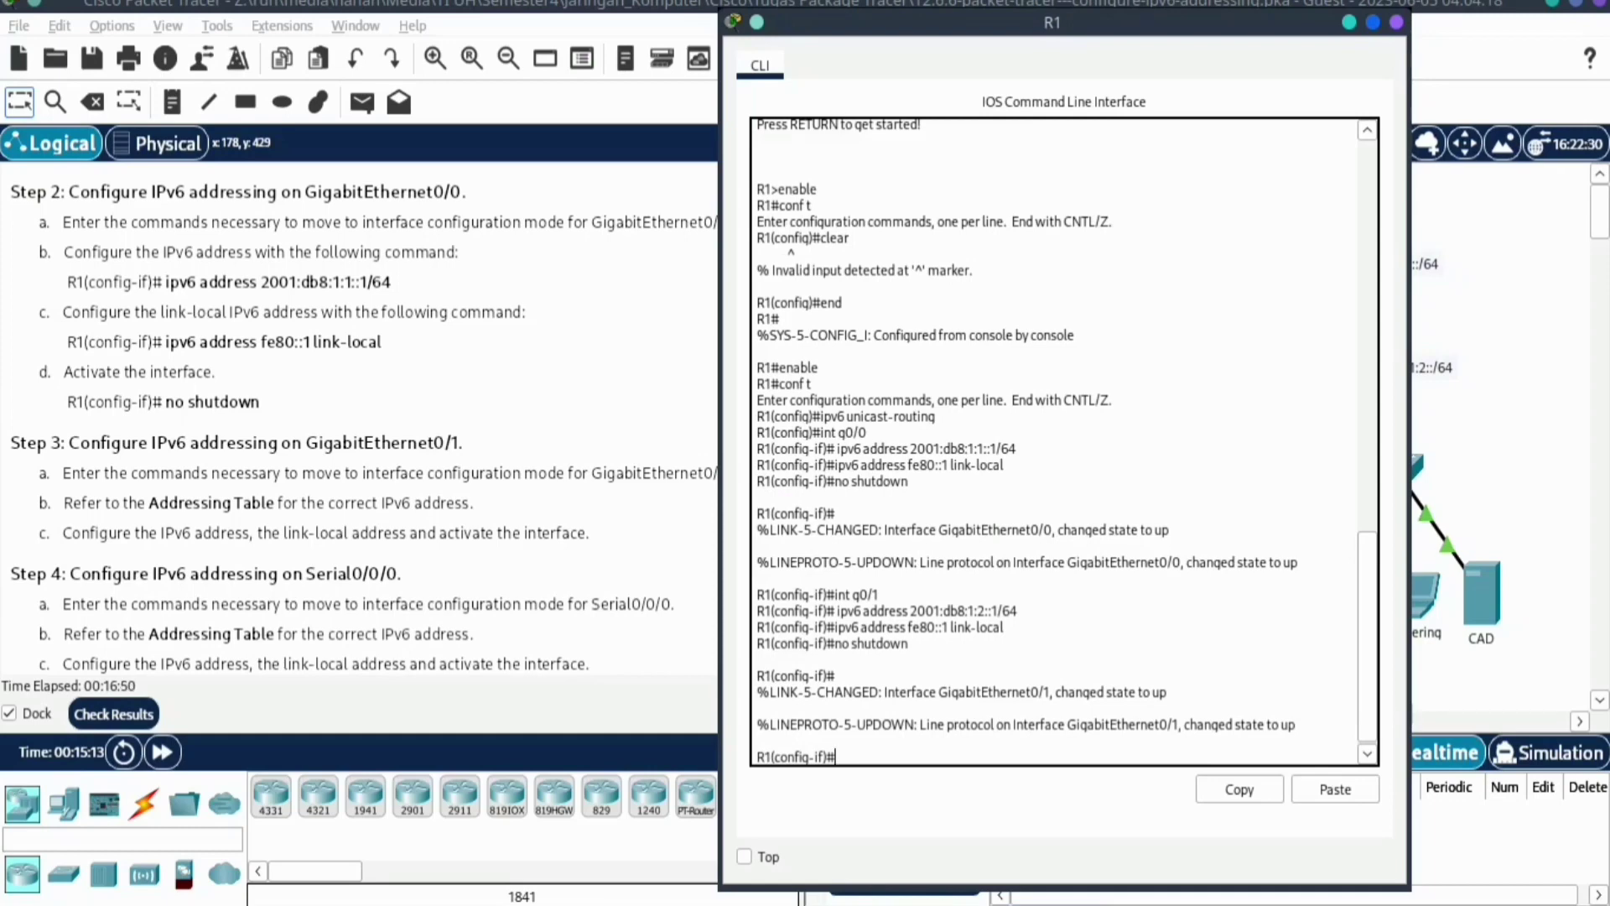
pyautogui.write('int')
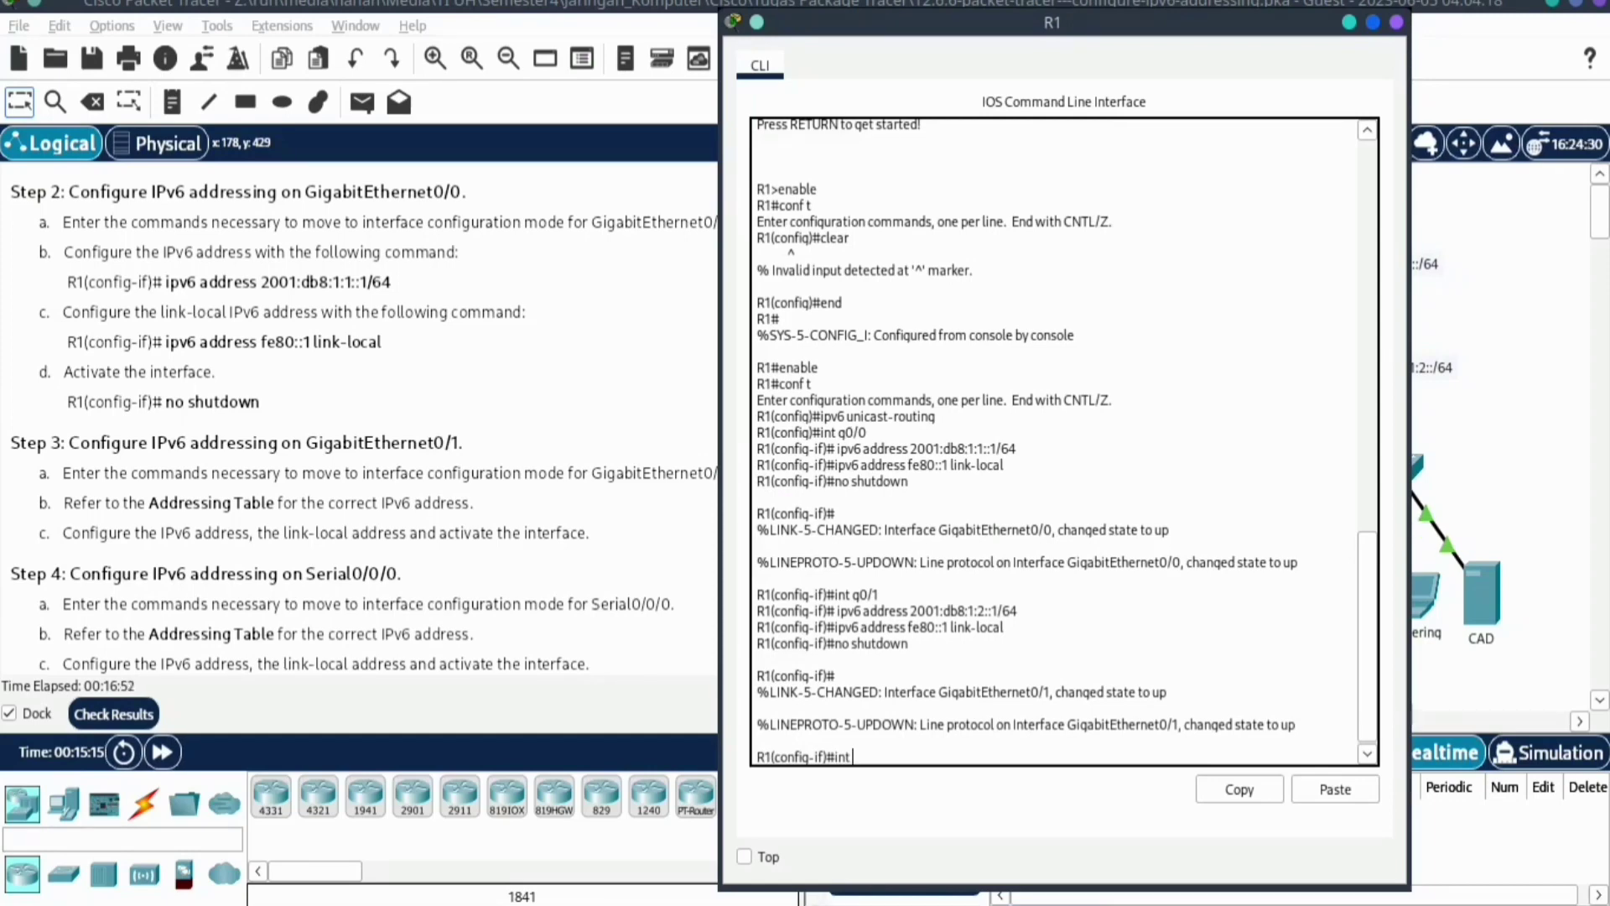
pyautogui.write(' s0/0/0')
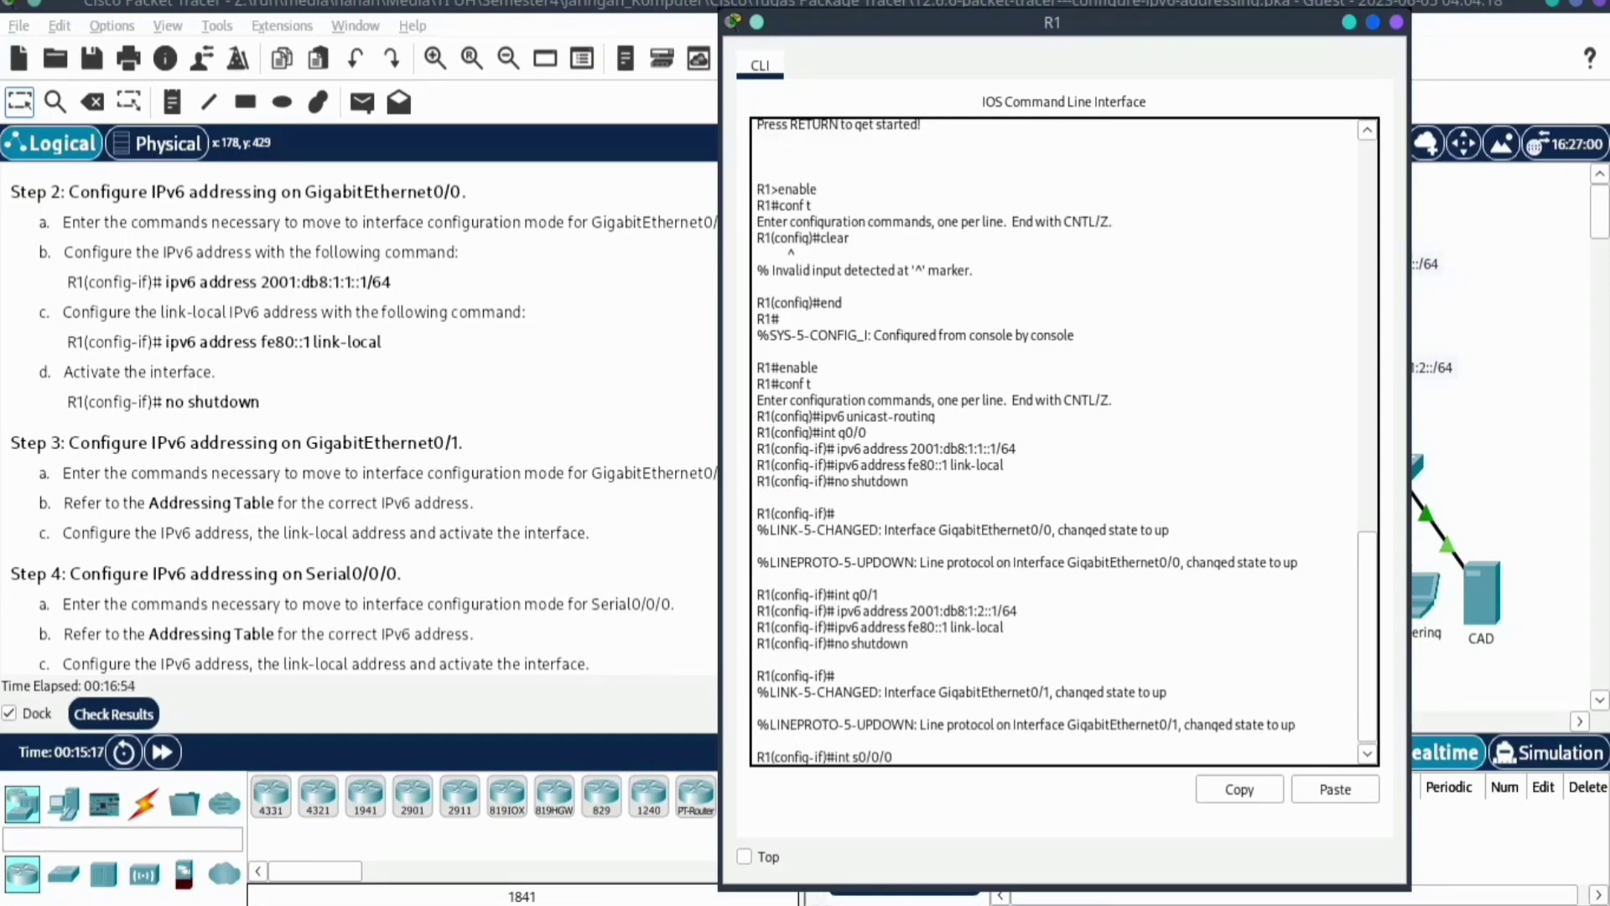
pyautogui.press('Return')
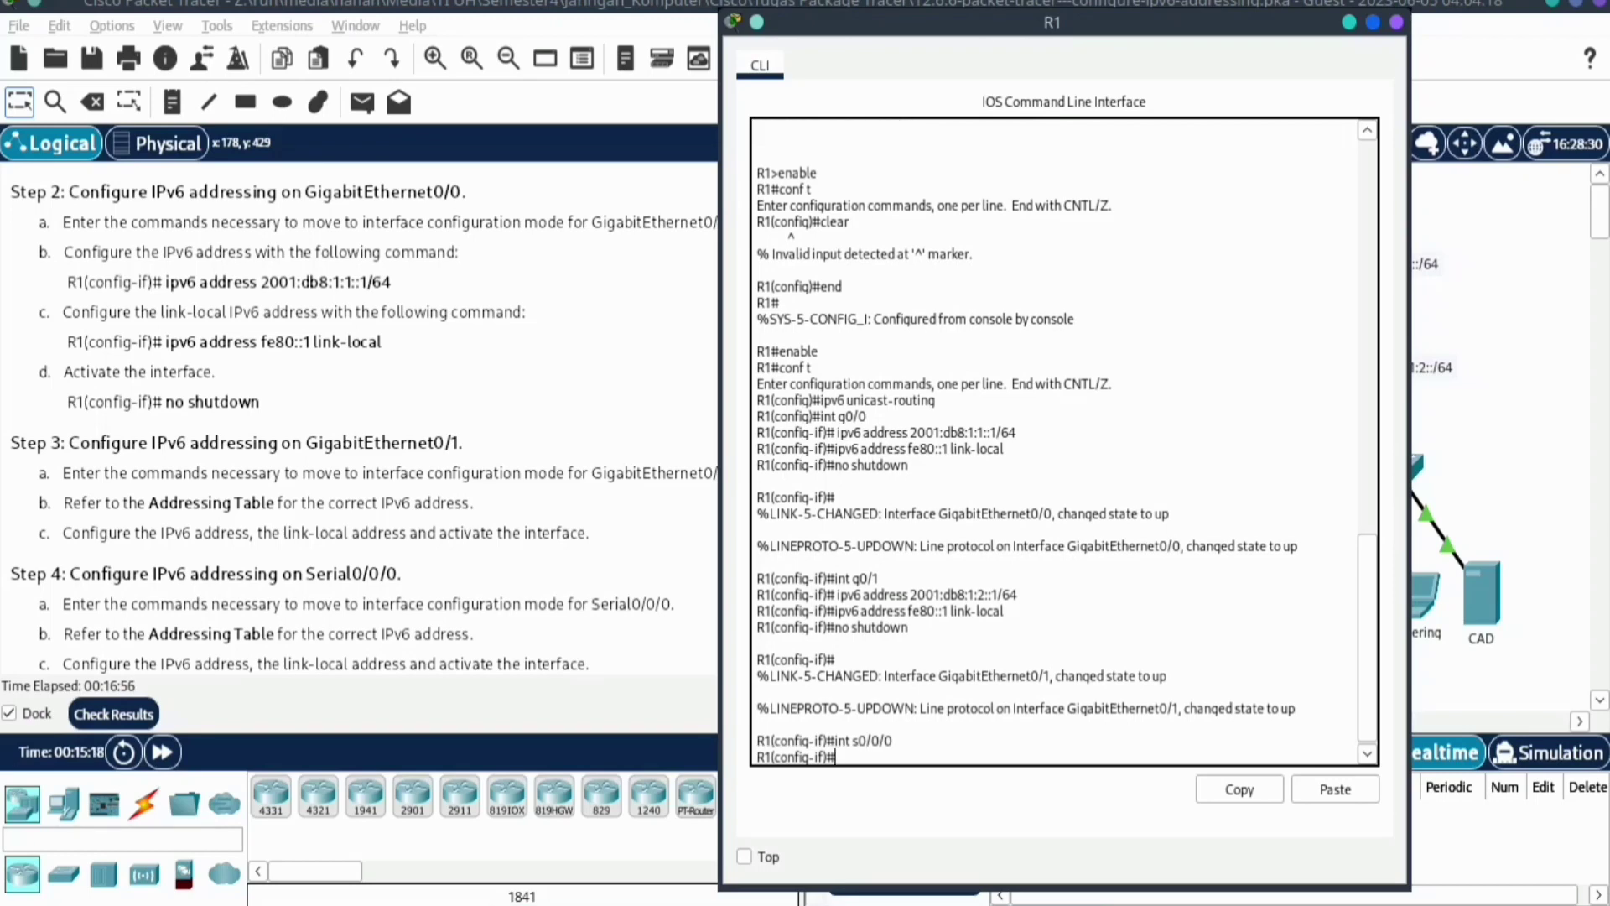
# Copy the IPv6 address 2001:db8:1:a001::2/64 for R1's S0/0/0 interface from the Addressing Table
pyautogui.scroll(10, 361, 419)
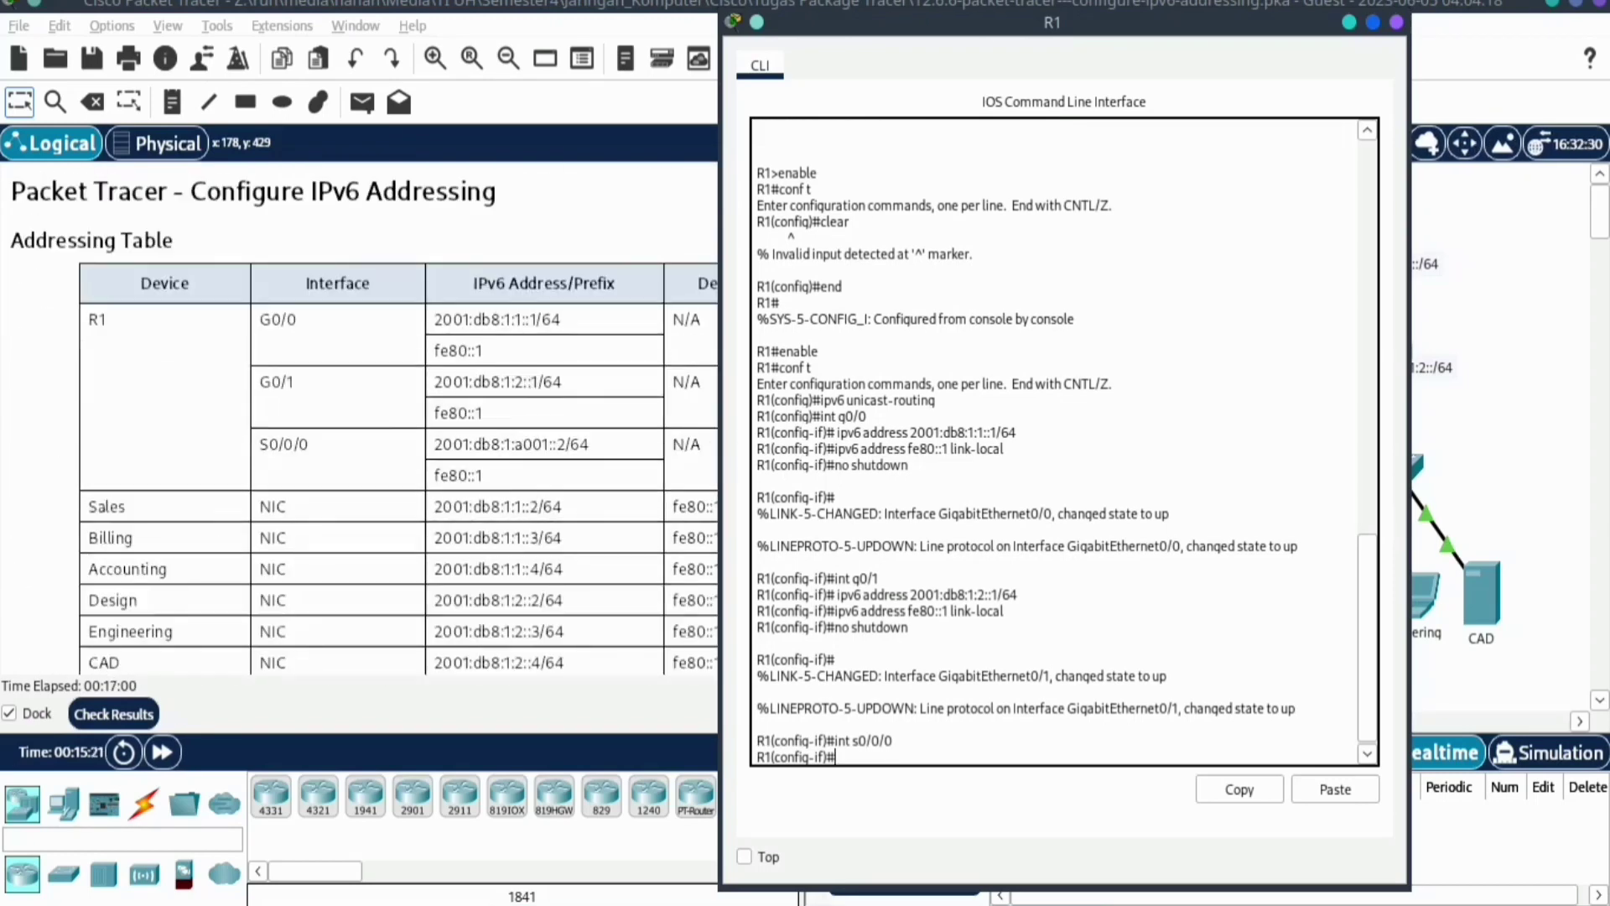
pyautogui.hotkey('alt', 'Tab')
pyautogui.moveTo(434, 444); pyautogui.dragTo(590, 444)
pyautogui.rightClick(590, 444)
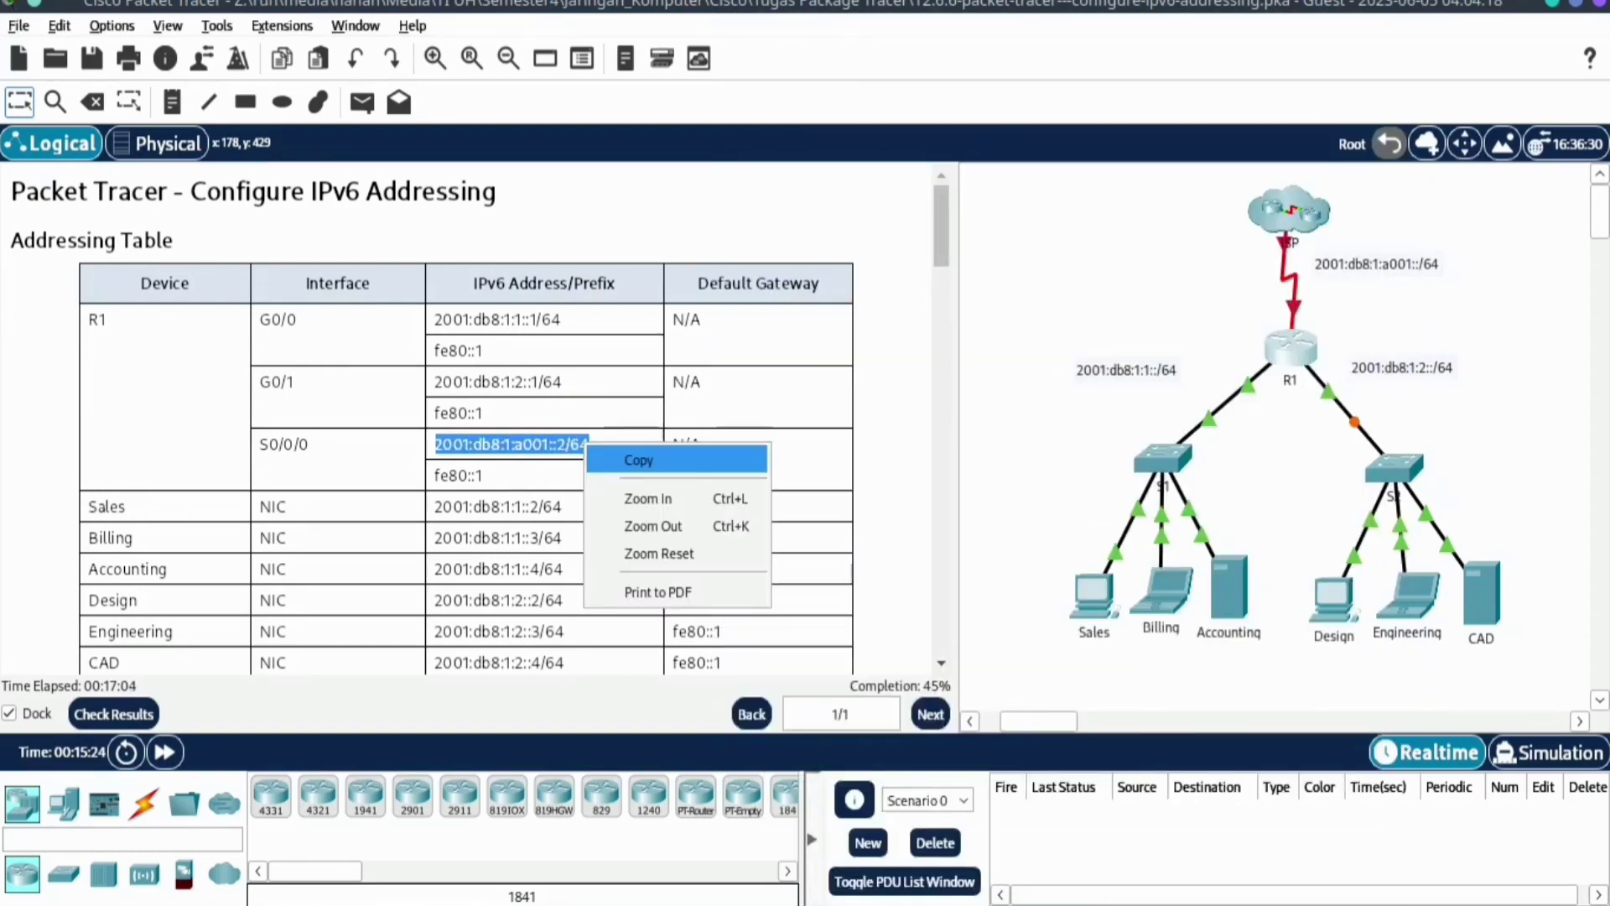
pyautogui.click(633, 459)
pyautogui.click(633, 460)
# Assign IPv6 address 2001:db8:1:a001::2/64 to R1's s0/0/0 interface by adapting the earlier address command with the copied value
pyautogui.hotkey('alt', 'Tab')
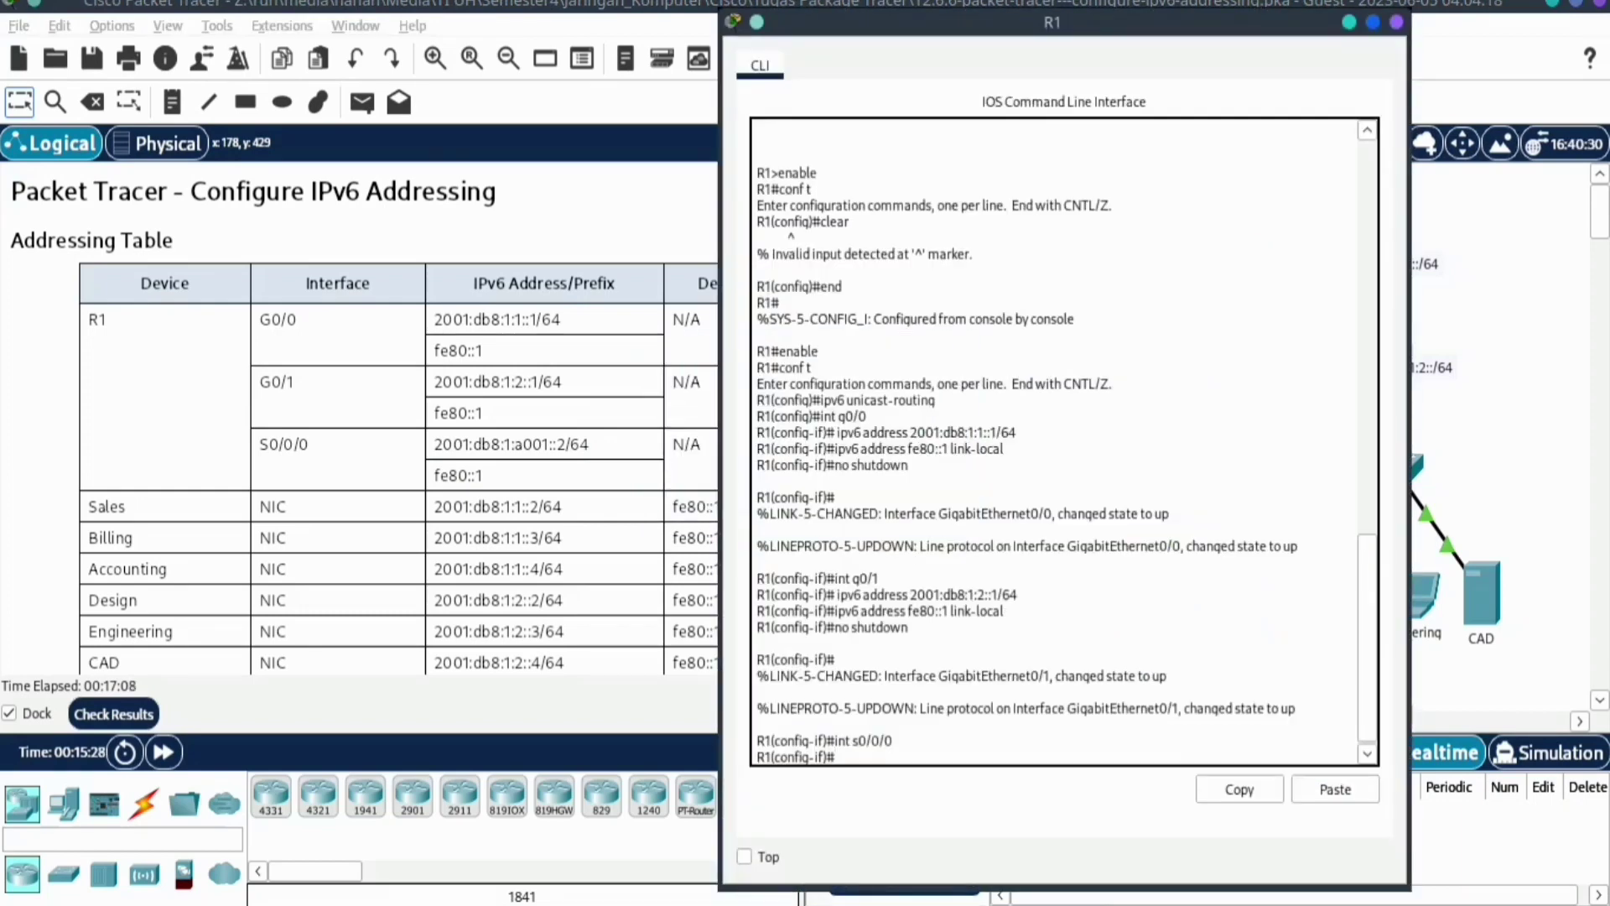
pyautogui.press('Up')
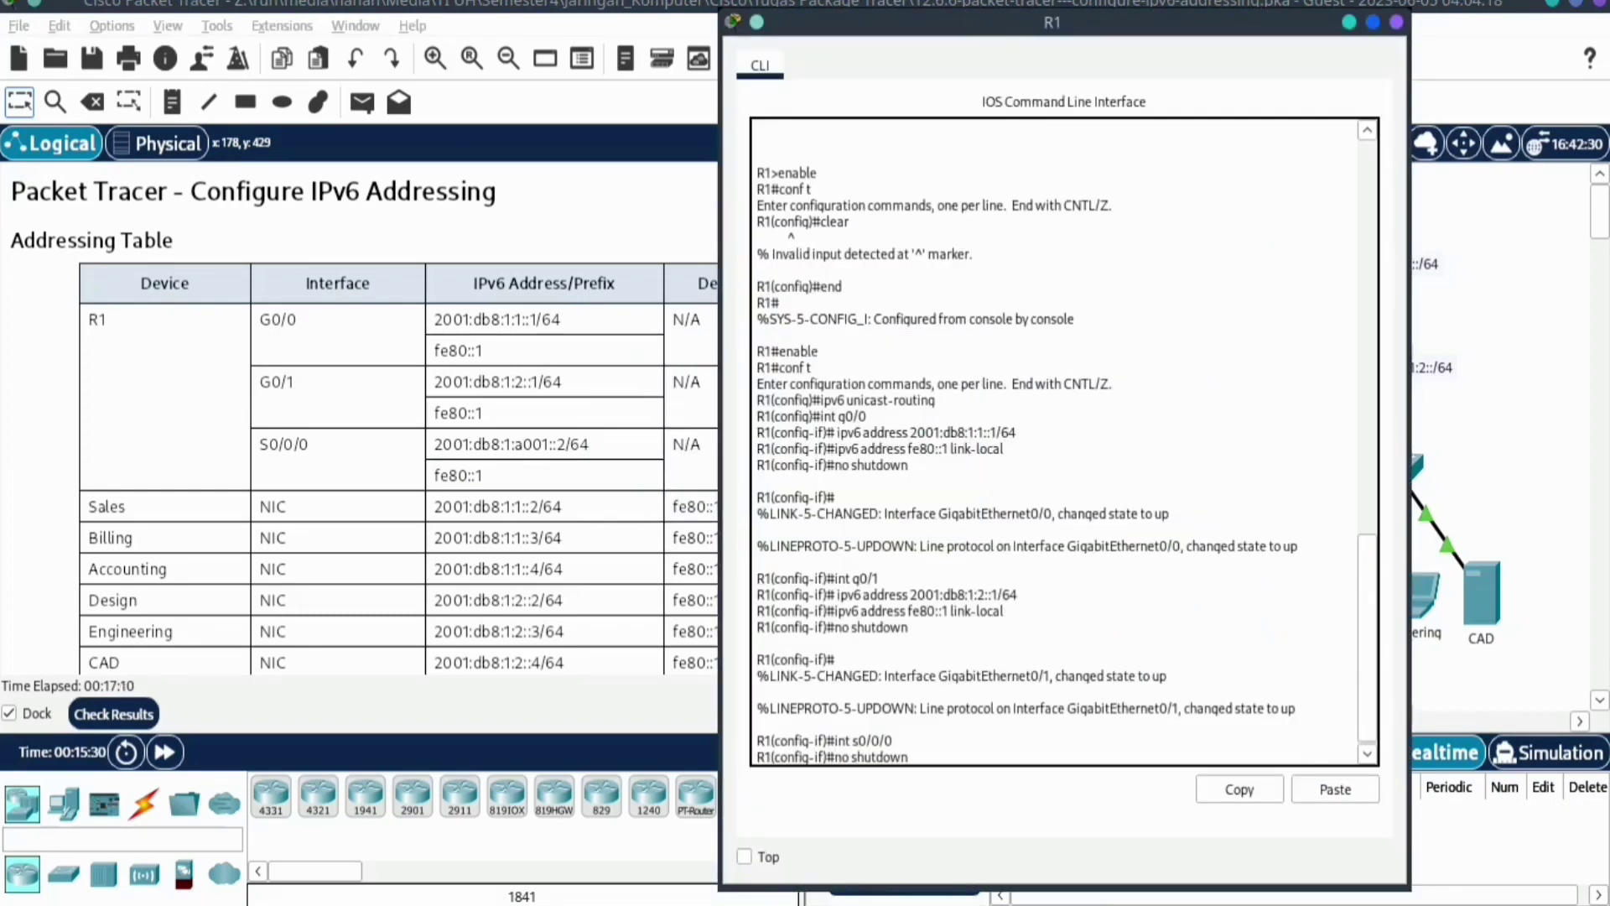
pyautogui.press('Up')
pyautogui.press('Up')
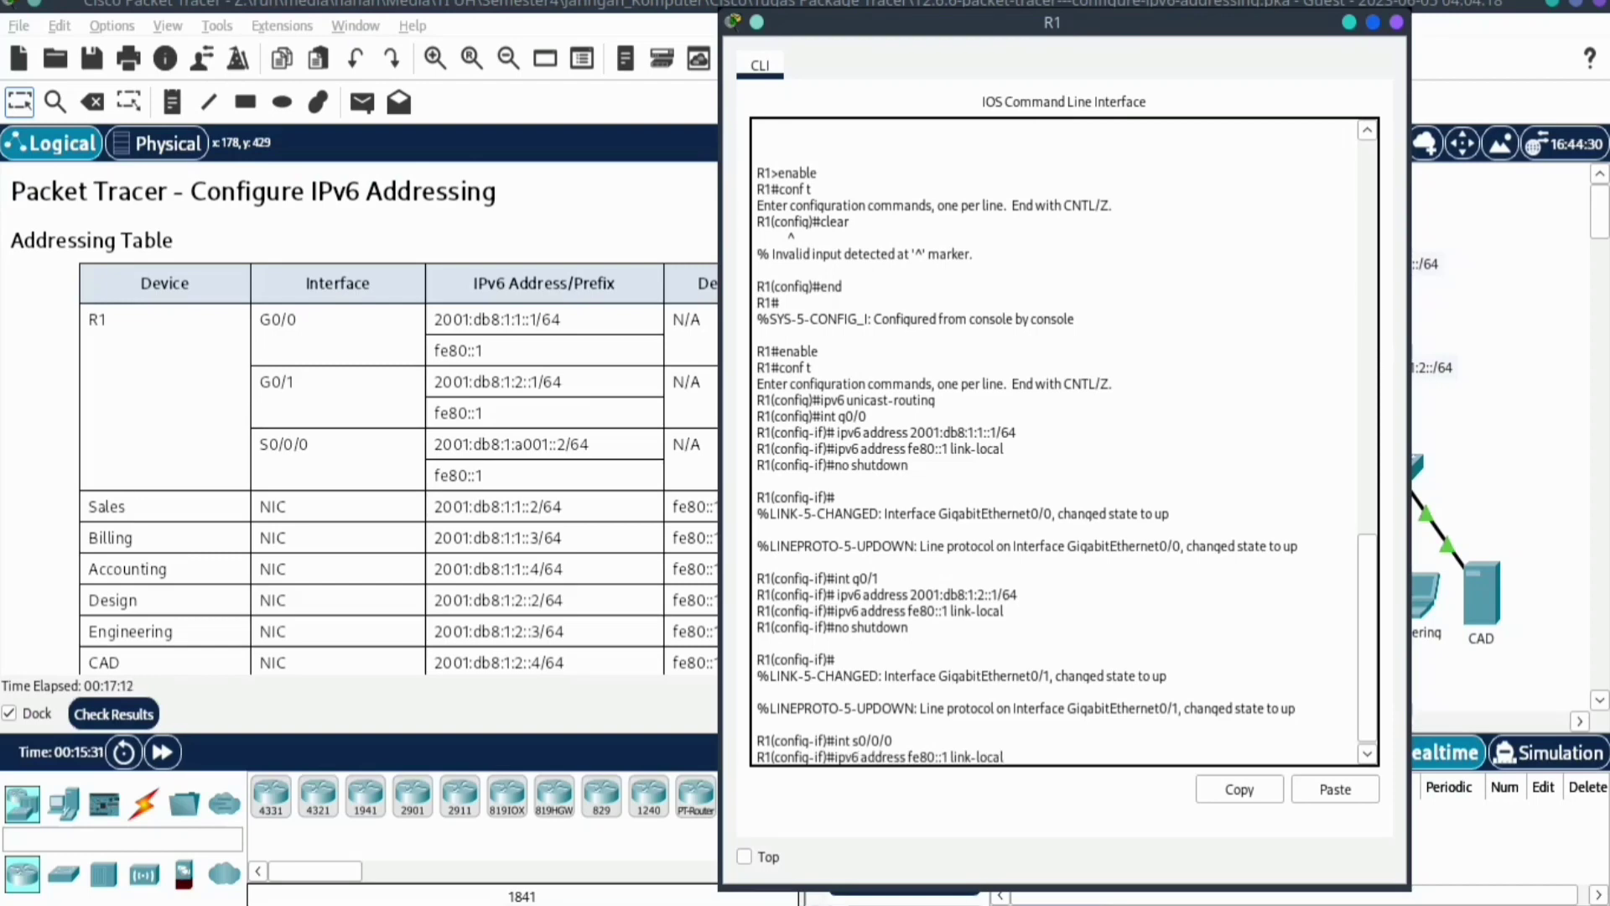
pyautogui.press('Up')
pyautogui.press('BackSpace')
pyautogui.press('BackSpace')
pyautogui.press('BackSpace')
pyautogui.press('BackSpace')
pyautogui.press('BackSpace')
pyautogui.press('BackSpace')
pyautogui.press('BackSpace')
pyautogui.press('BackSpace')
pyautogui.press('BackSpace')
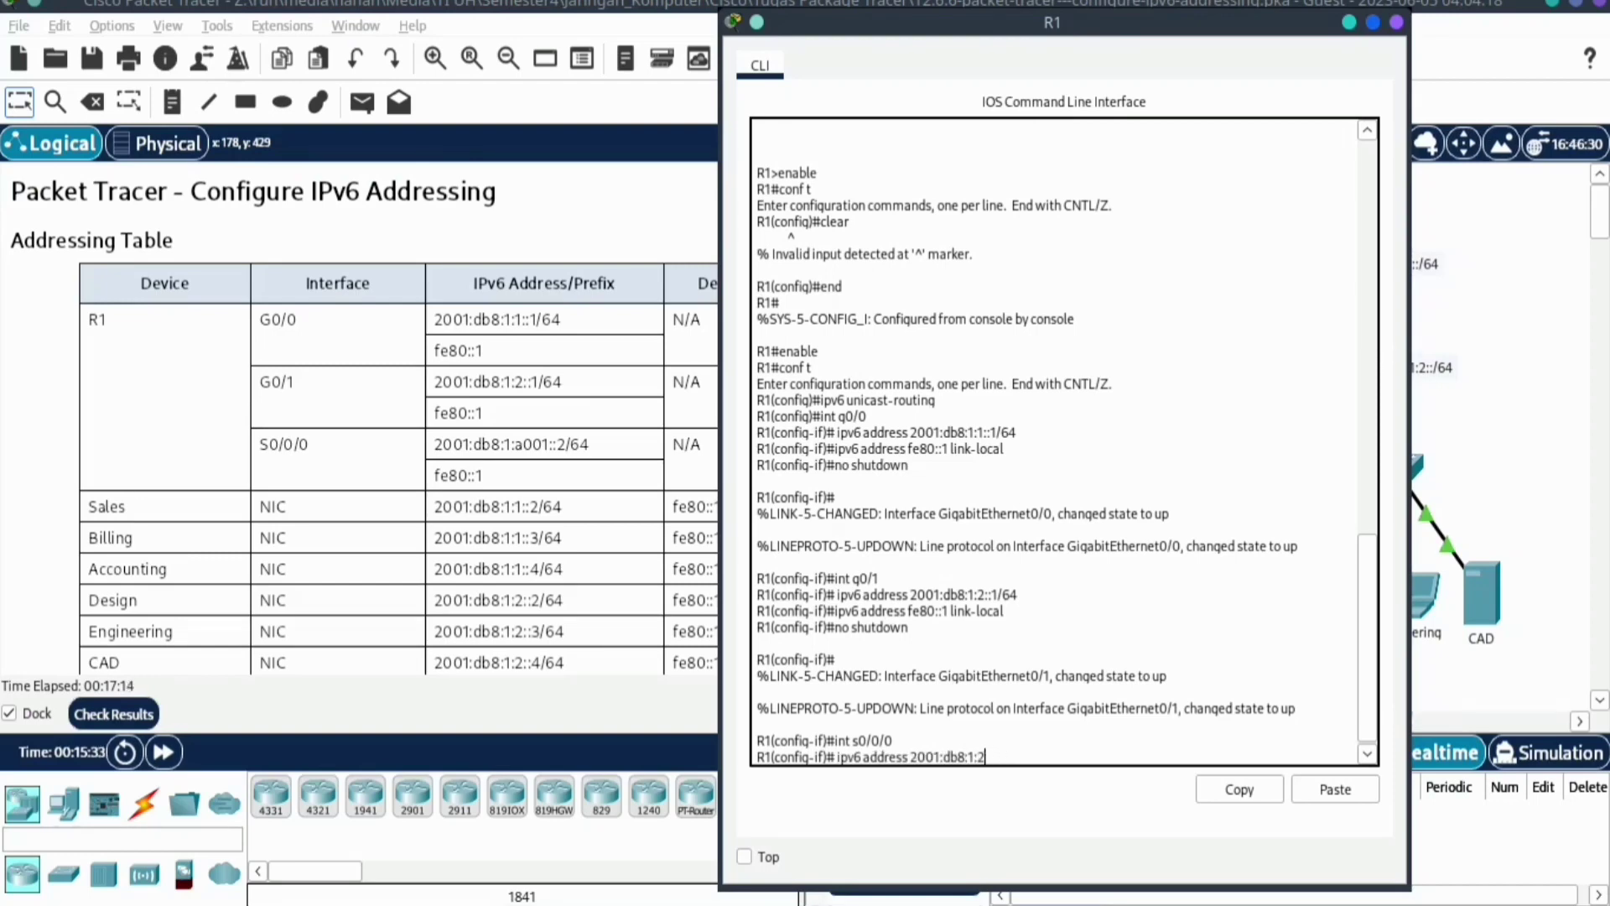
pyautogui.press('BackSpace')
pyautogui.press('BackSpace')
pyautogui.press('BackSpace')
pyautogui.press('BackSpace')
pyautogui.press('BackSpace')
pyautogui.press('BackSpace')
pyautogui.press('BackSpace')
pyautogui.press('BackSpace')
pyautogui.press('BackSpace')
pyautogui.rightClick(931, 757)
pyautogui.click(985, 800)
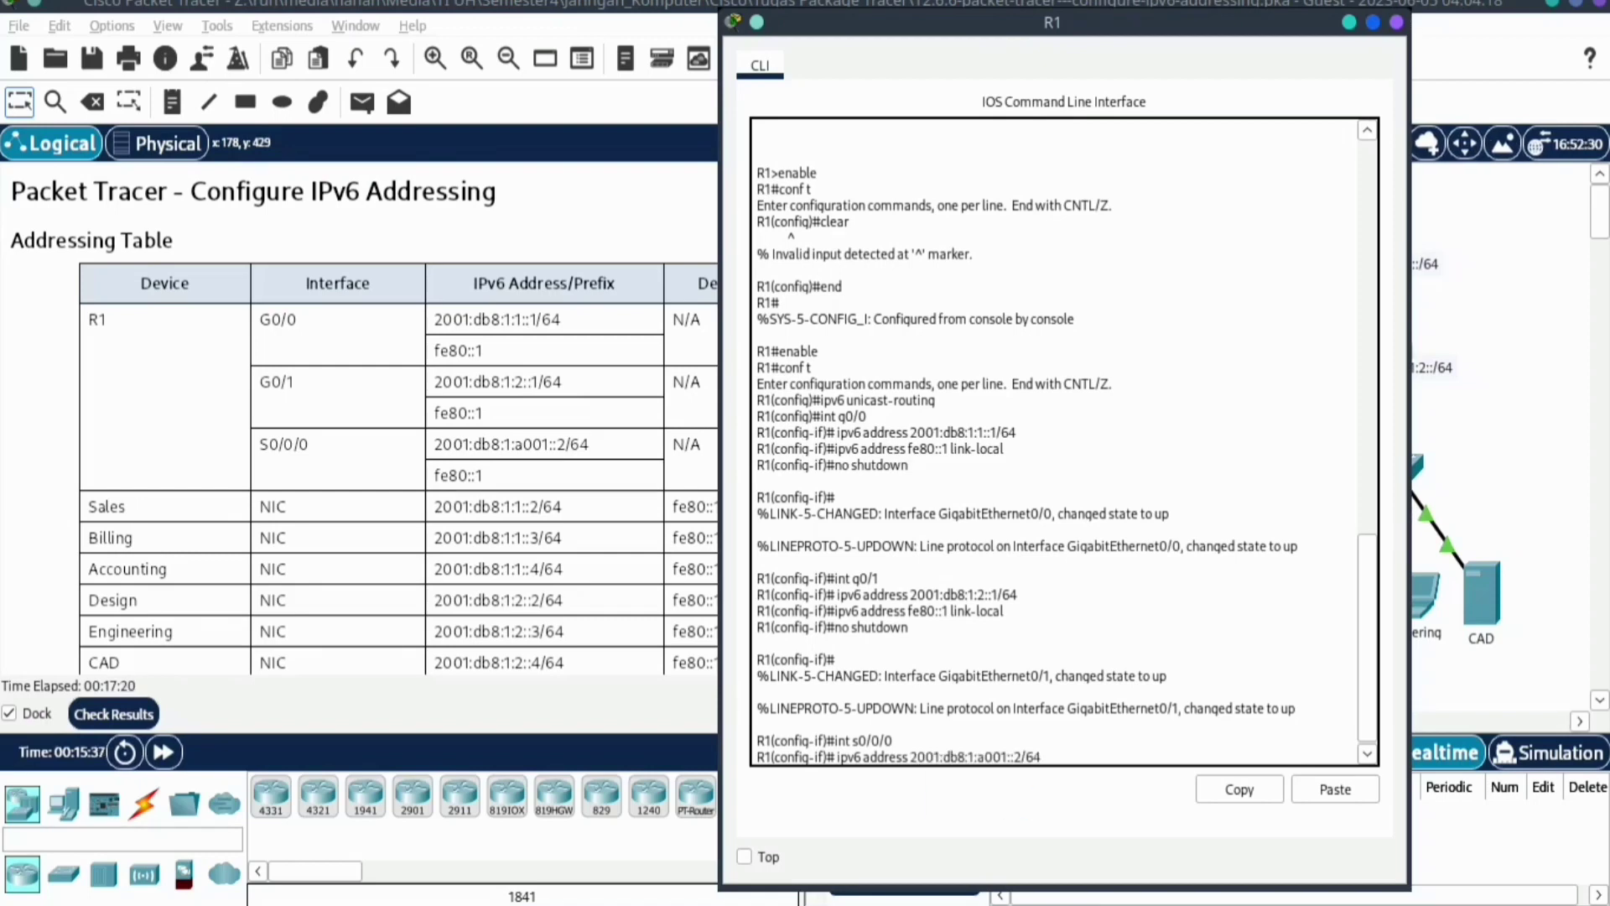
pyautogui.press('Return')
# Set the link-local address of R1's s0/0/0 interface to fe80::1 by reusing the earlier link-local command
pyautogui.press('Up')
pyautogui.press('Up')
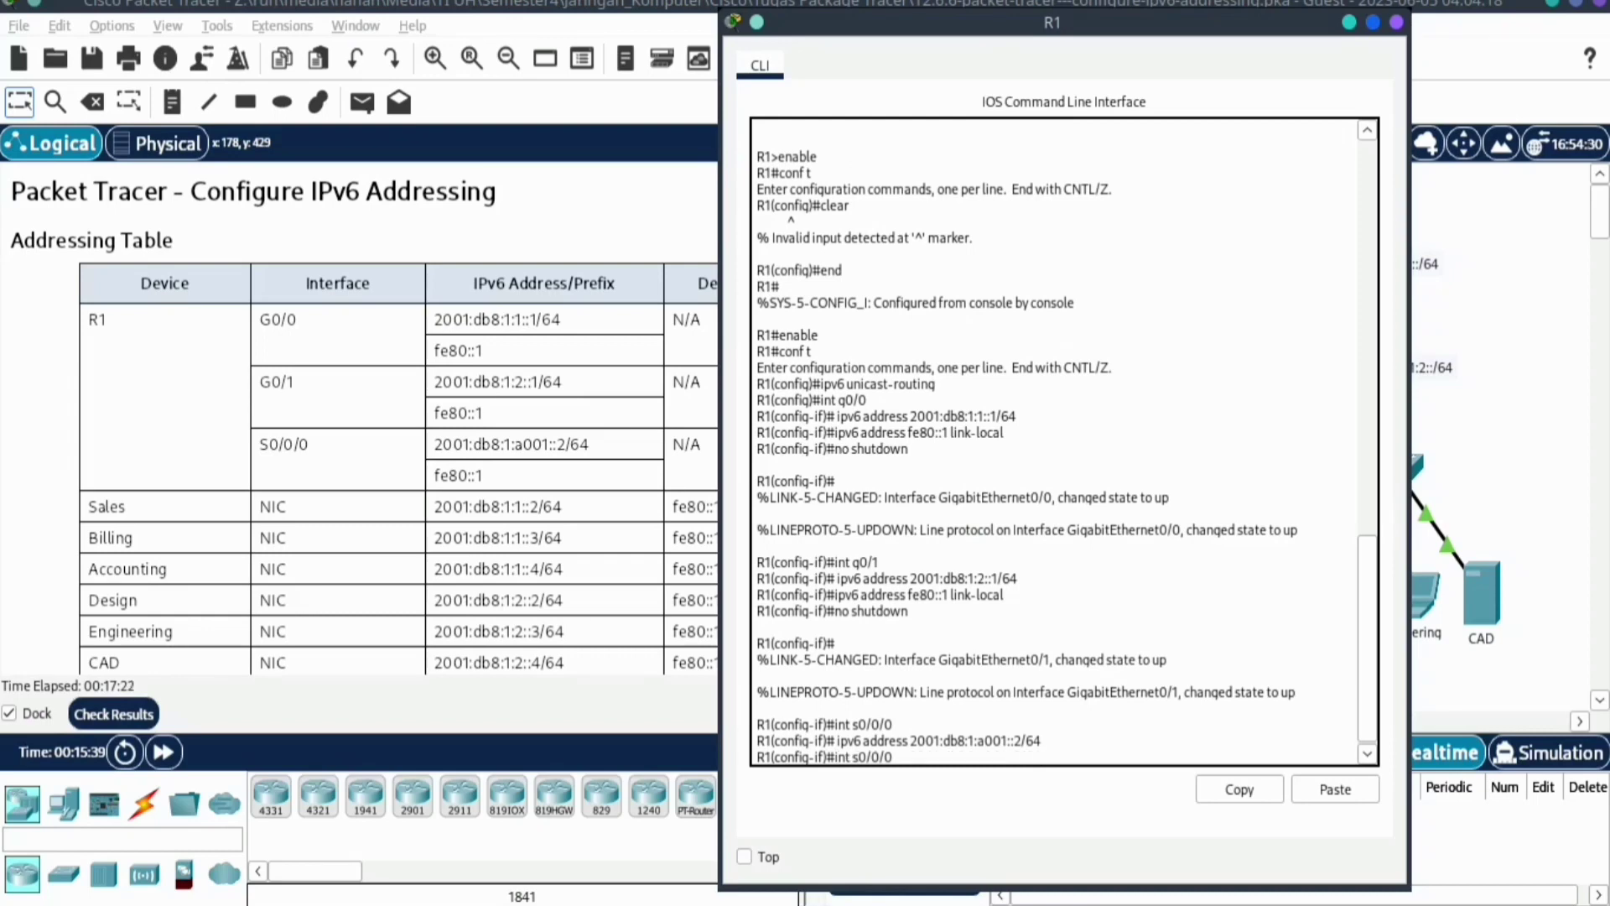
pyautogui.press('Up')
pyautogui.press('Up')
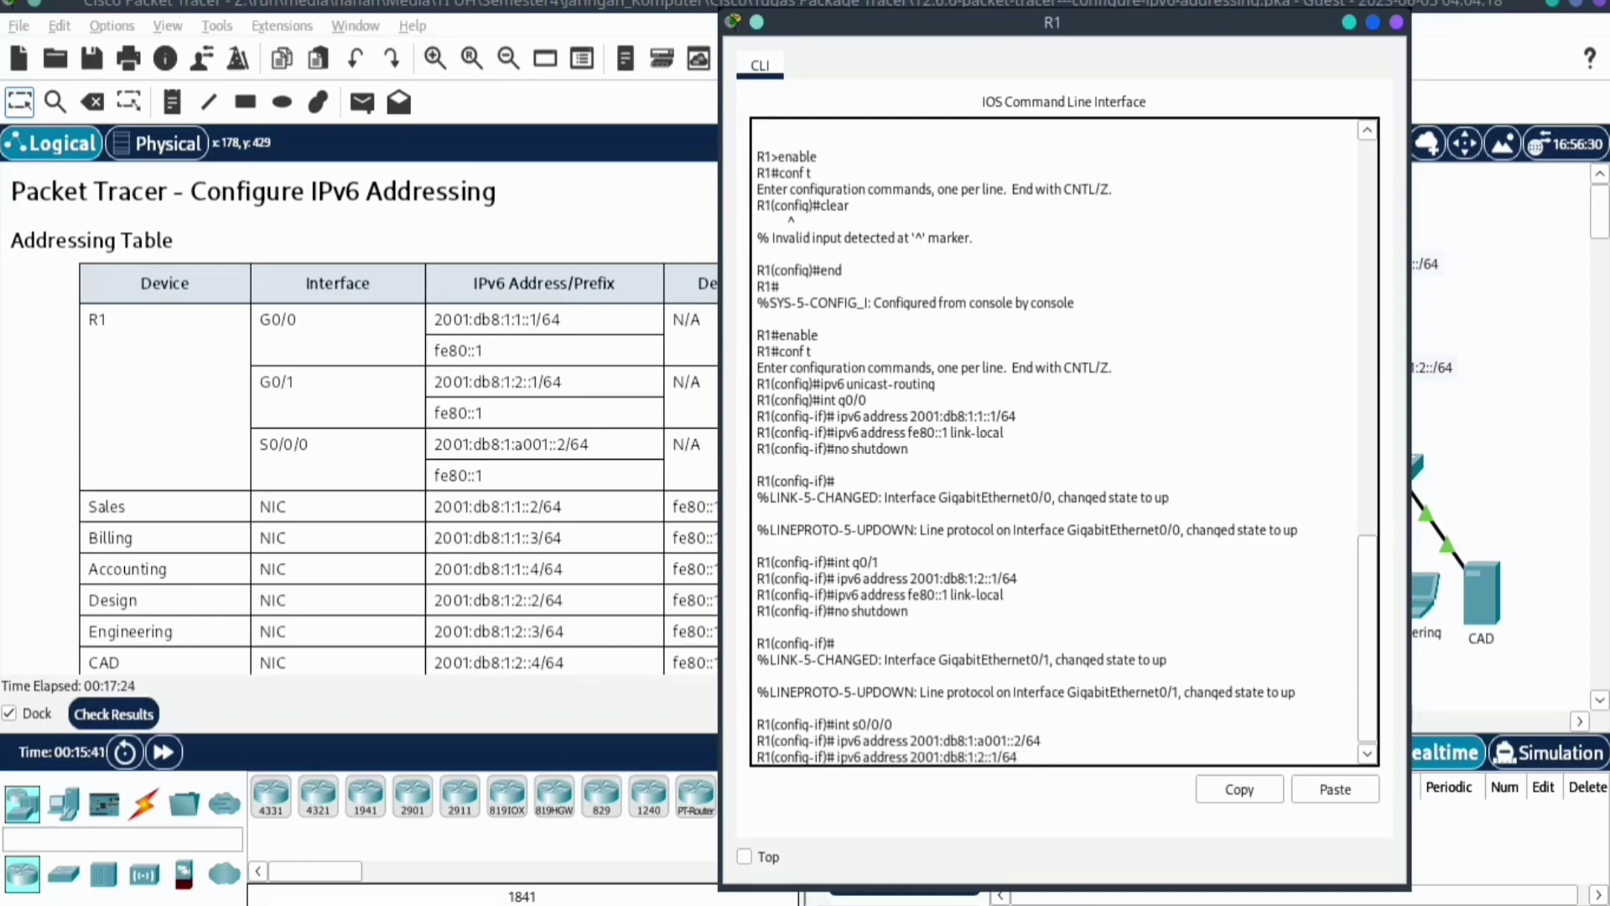
pyautogui.press('Down')
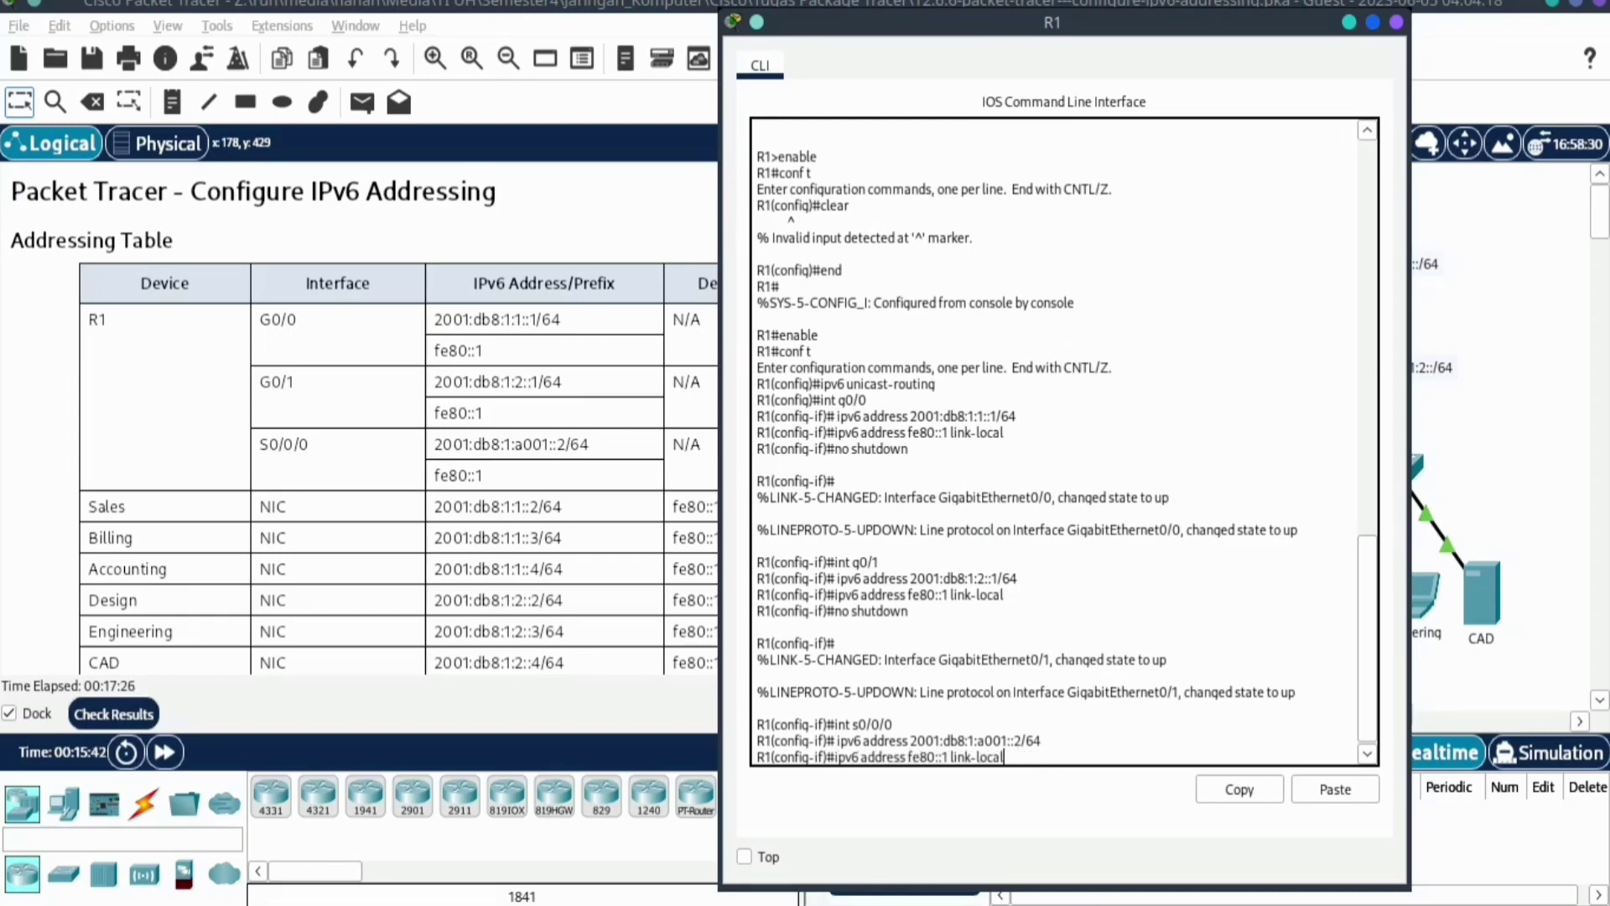
pyautogui.press('Return')
# Activate R1's s0/0/0 interface with the no shutdown command
pyautogui.write('shut')
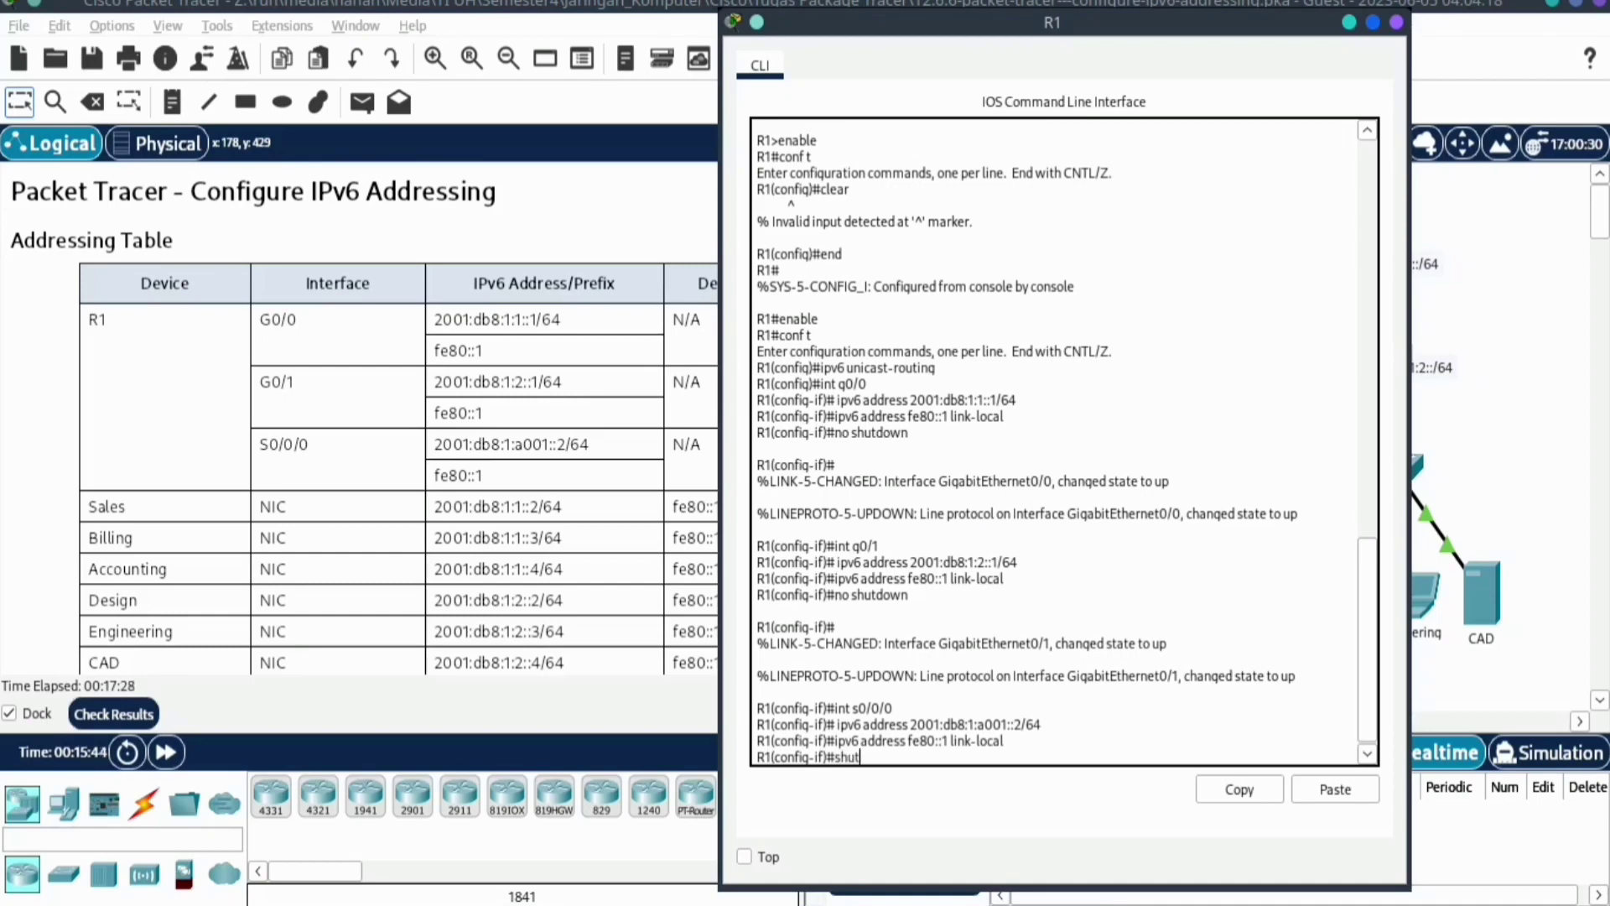
pyautogui.write('down')
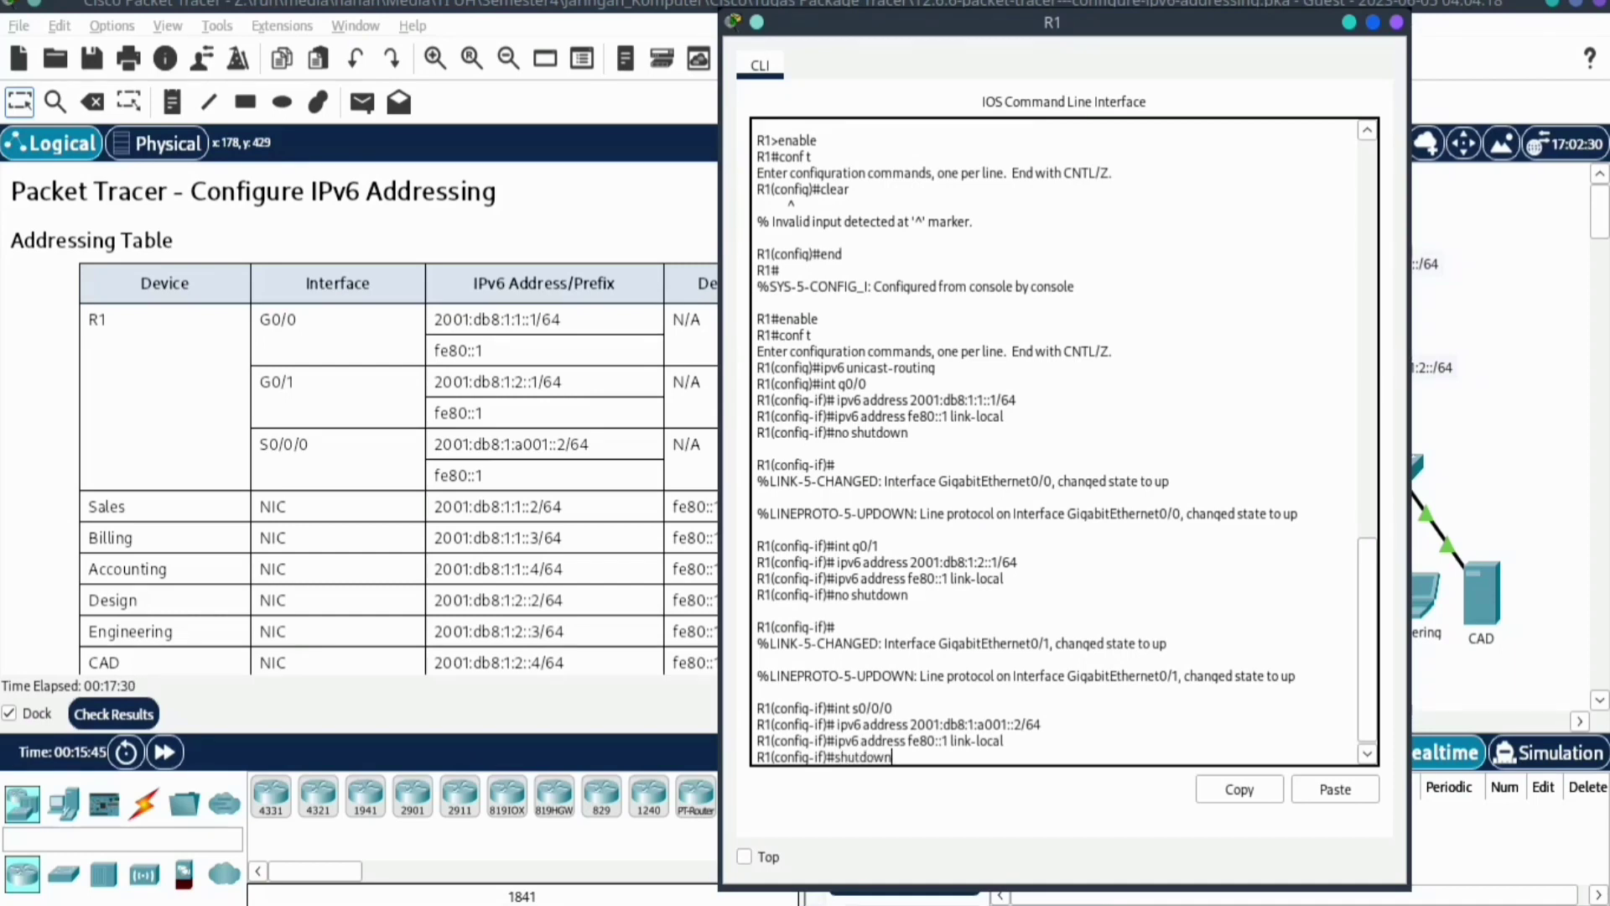
pyautogui.press('Left')
pyautogui.press('Left')
pyautogui.press('Left')
pyautogui.press('Left')
pyautogui.press('Left')
pyautogui.press('Left')
pyautogui.press('Left')
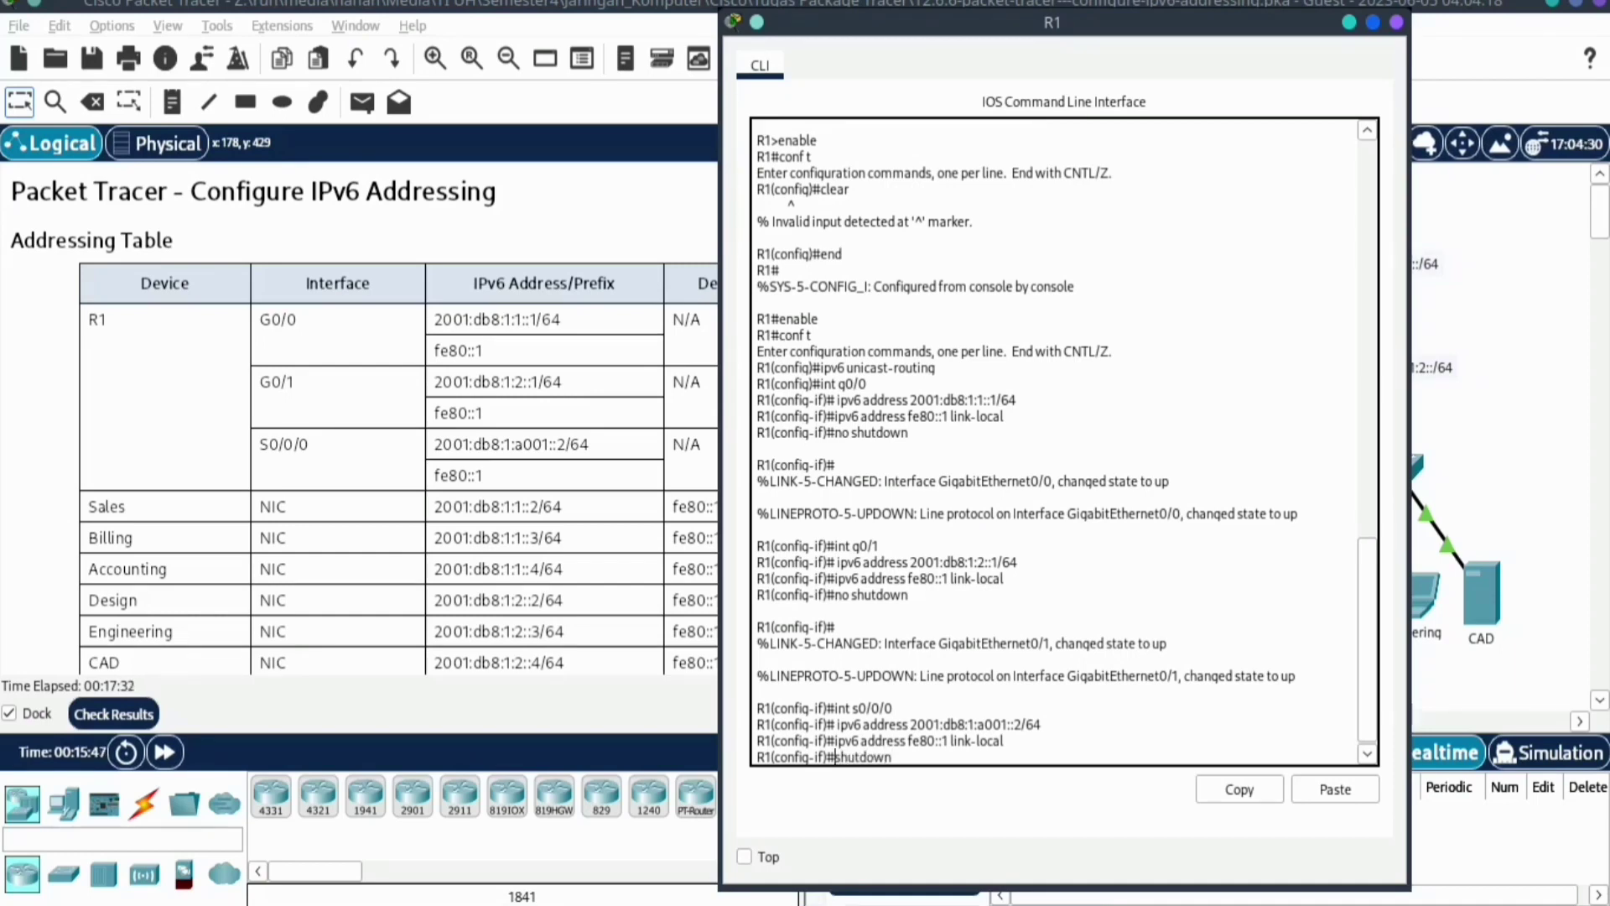
pyautogui.write('no')
pyautogui.press('Return')
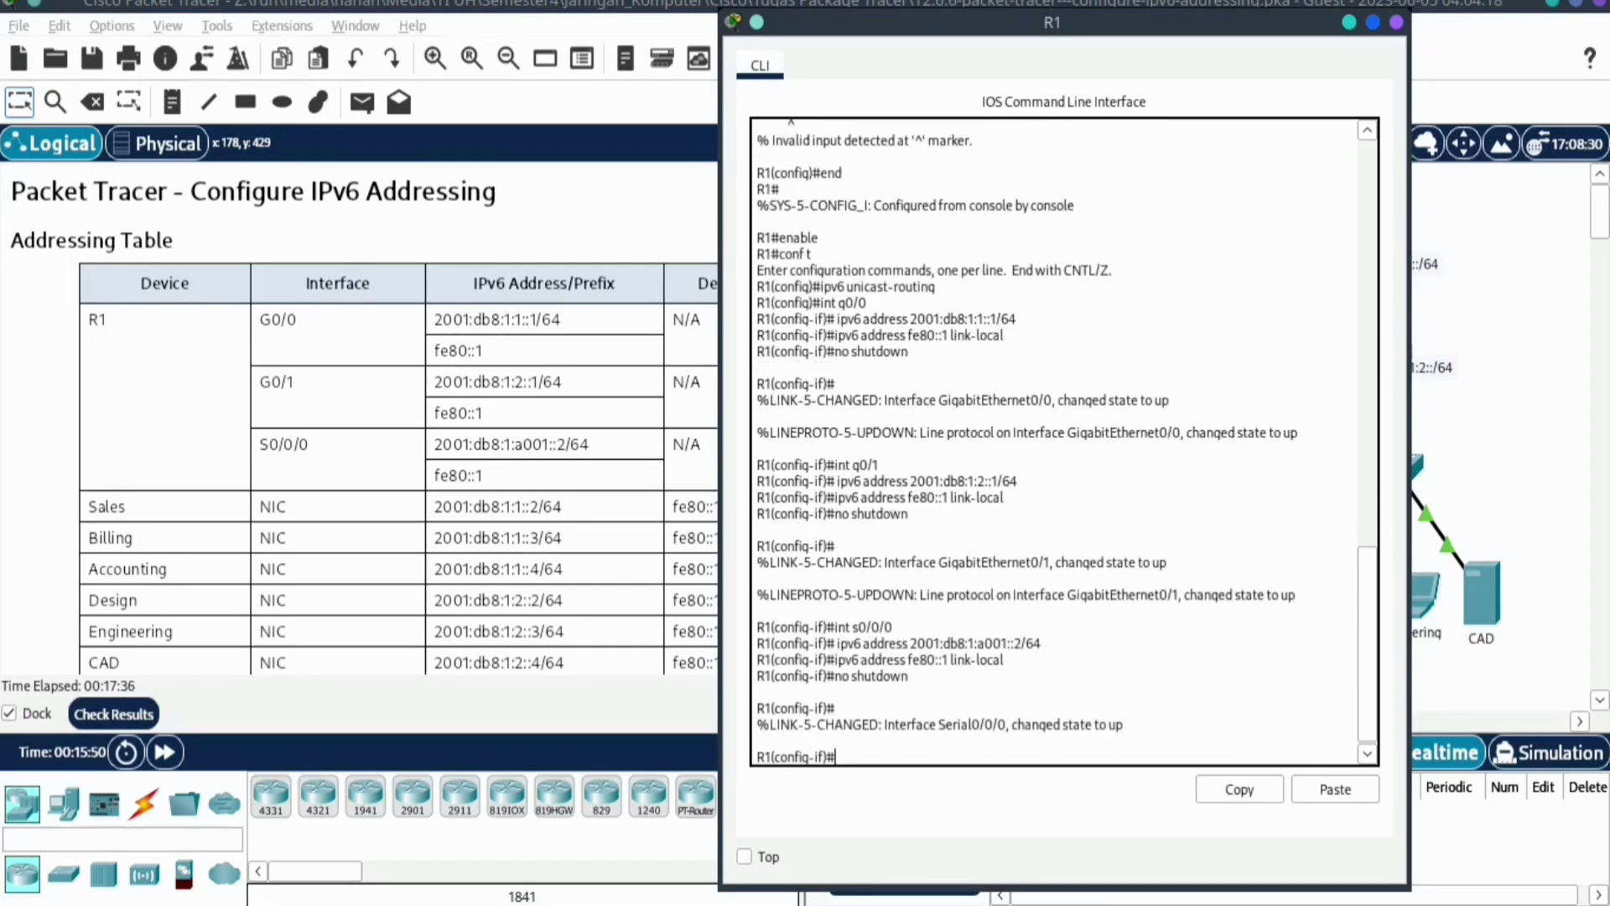
# Exit interface and global configuration modes on R1 back to privileged EXEC mode, as Step 5 of the instructions requires
pyautogui.scroll(-1, 360, 420)
pyautogui.scroll(-15, 361, 419)
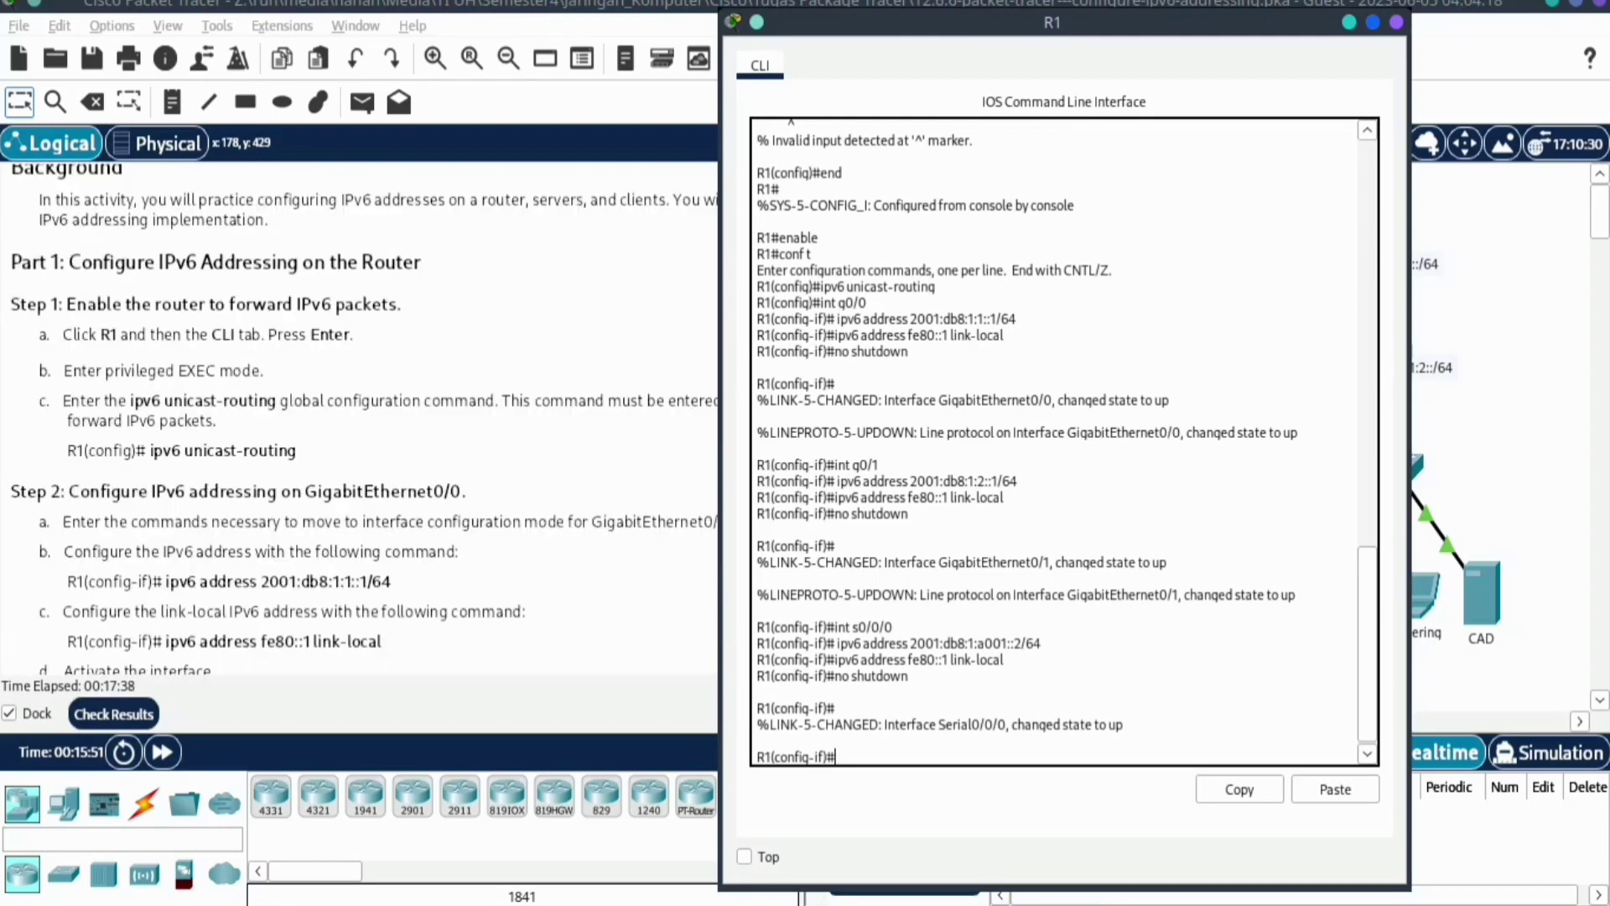
pyautogui.scroll(-2, 361, 419)
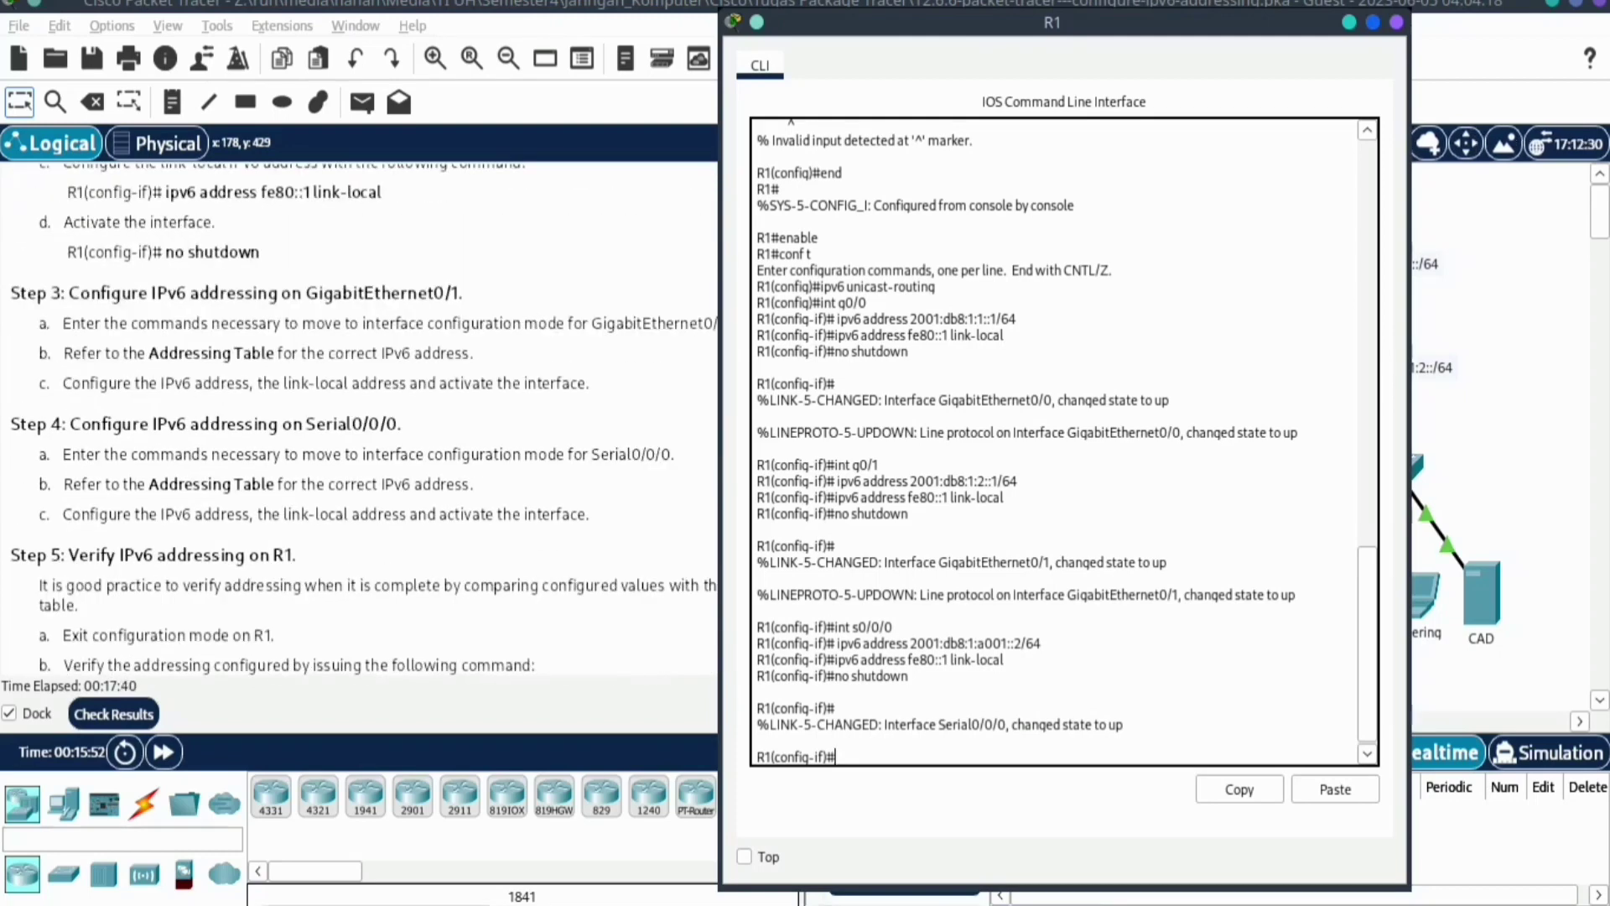
pyautogui.scroll(-2, 361, 420)
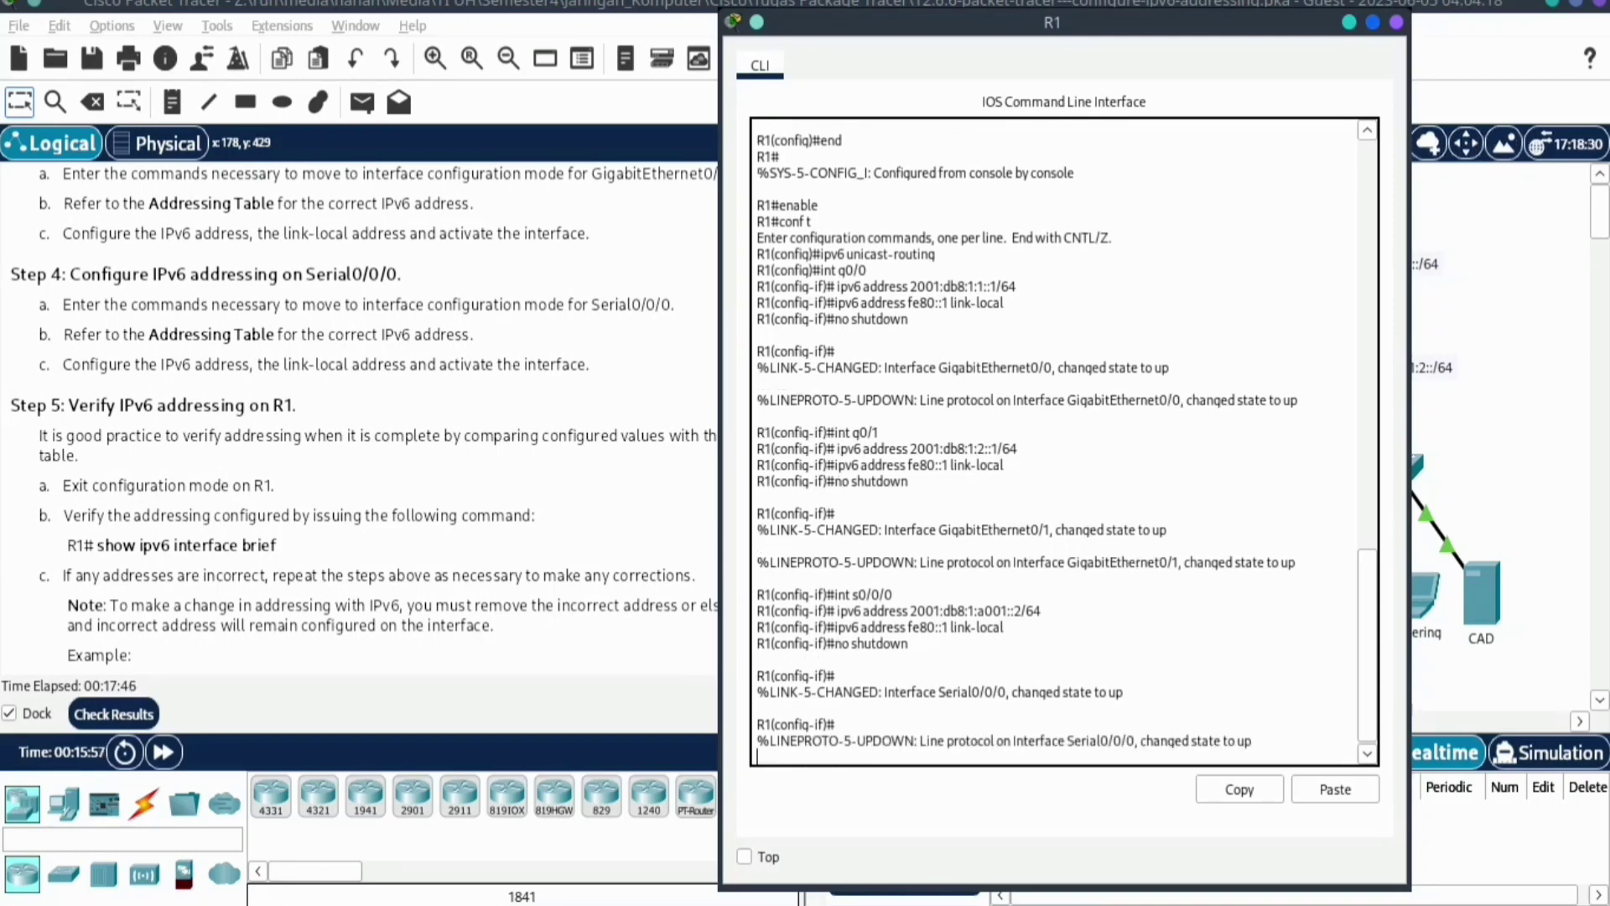
pyautogui.press('Return')
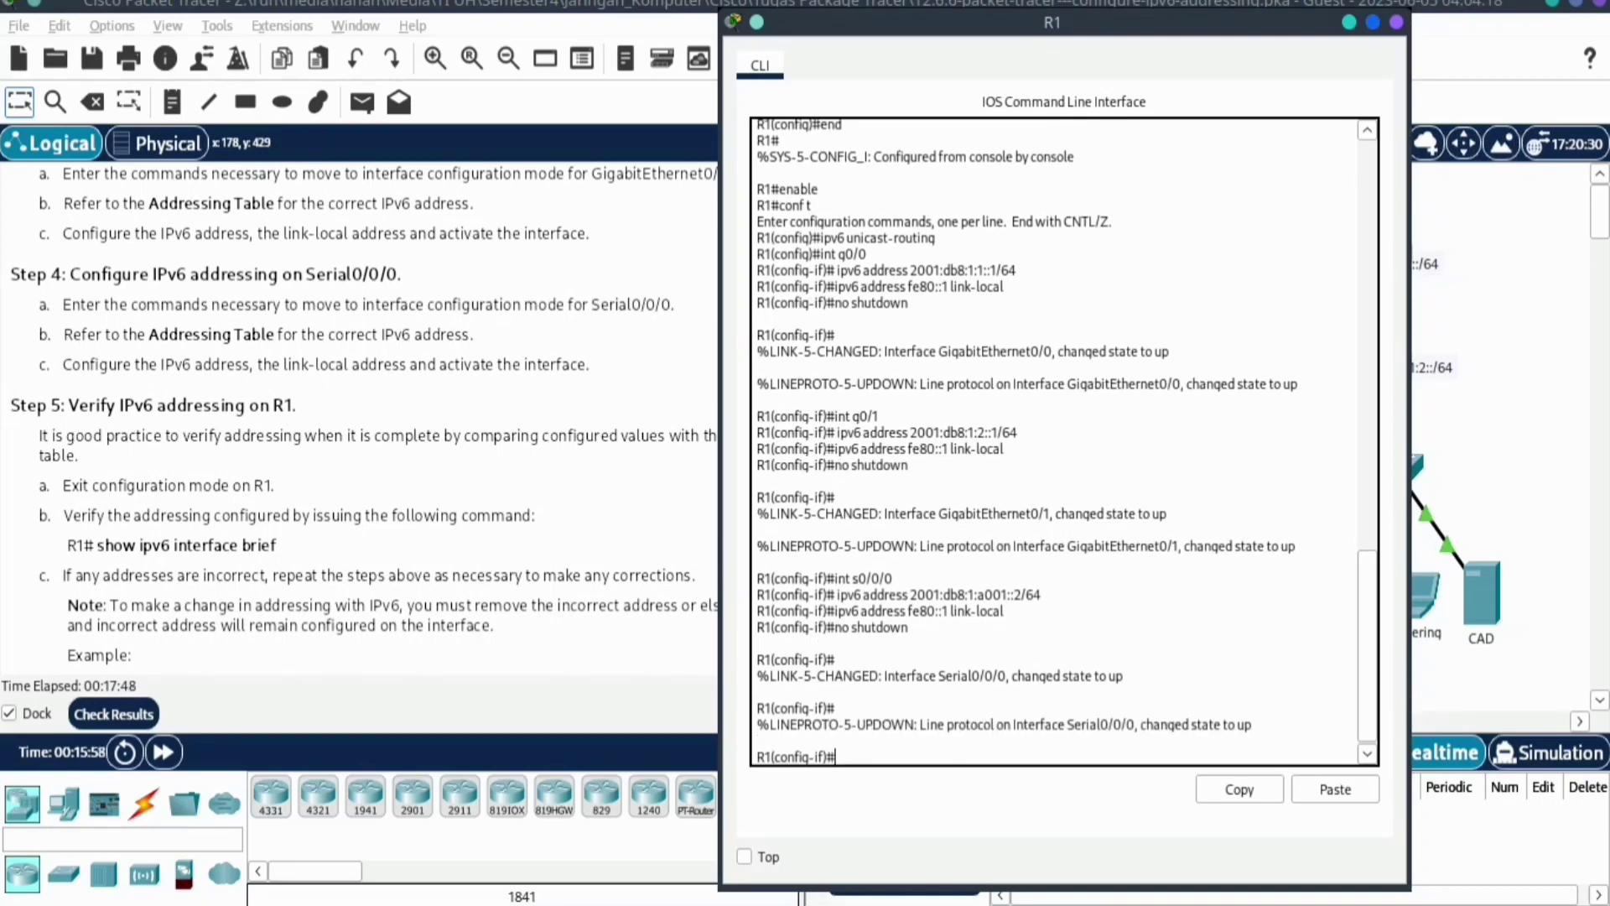
pyautogui.write('e')
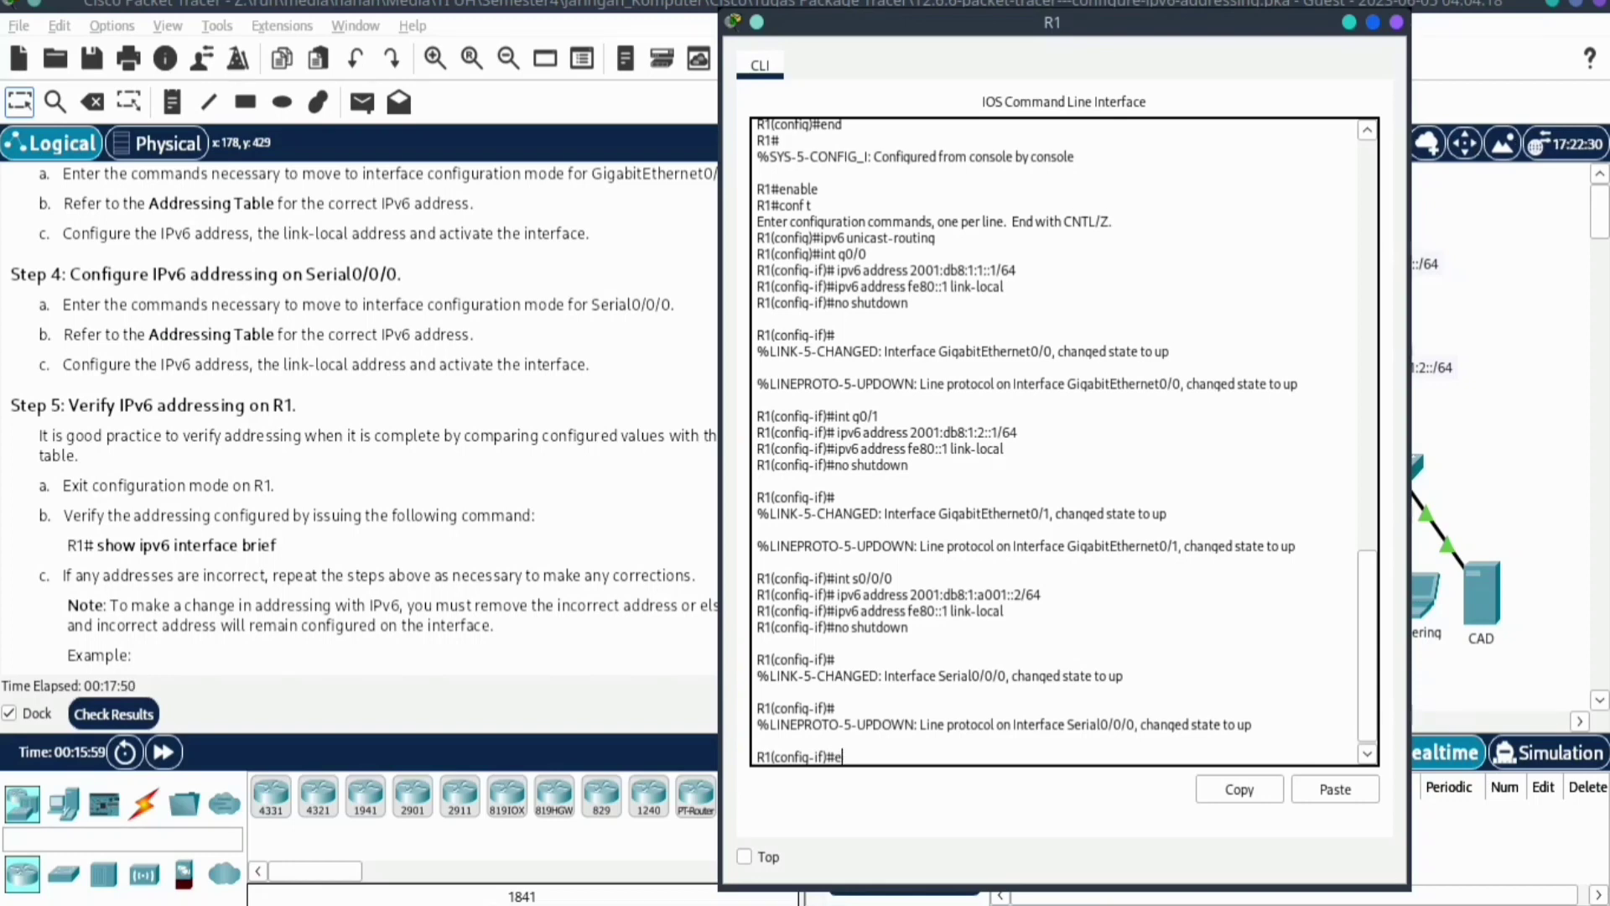
pyautogui.write('xit')
pyautogui.press('Return')
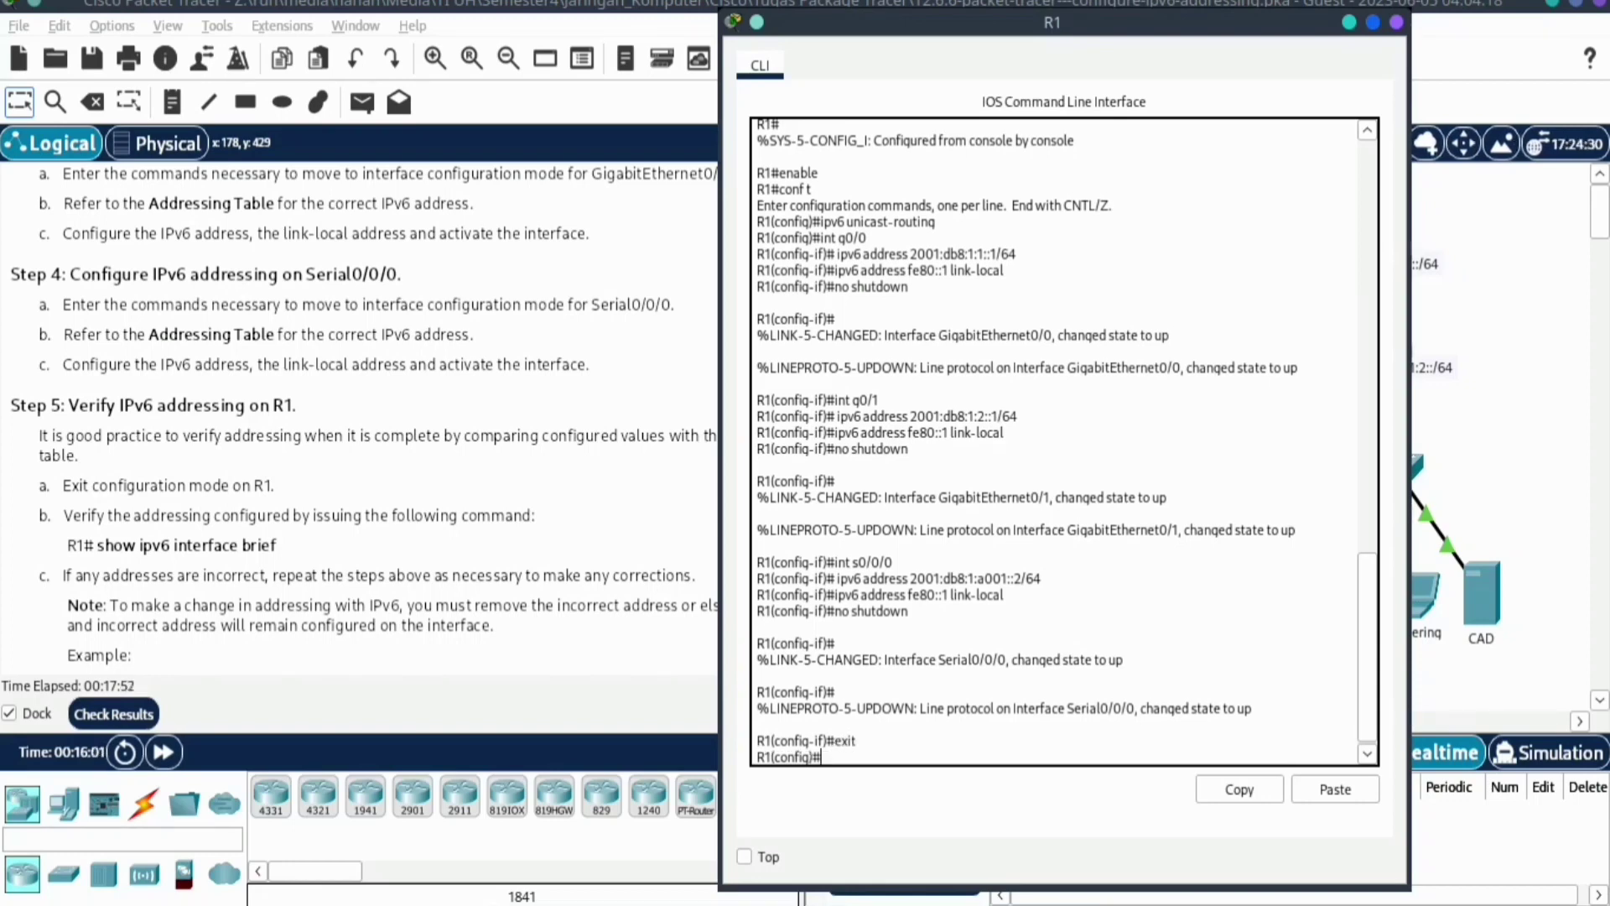
pyautogui.write('exit')
pyautogui.press('Return')
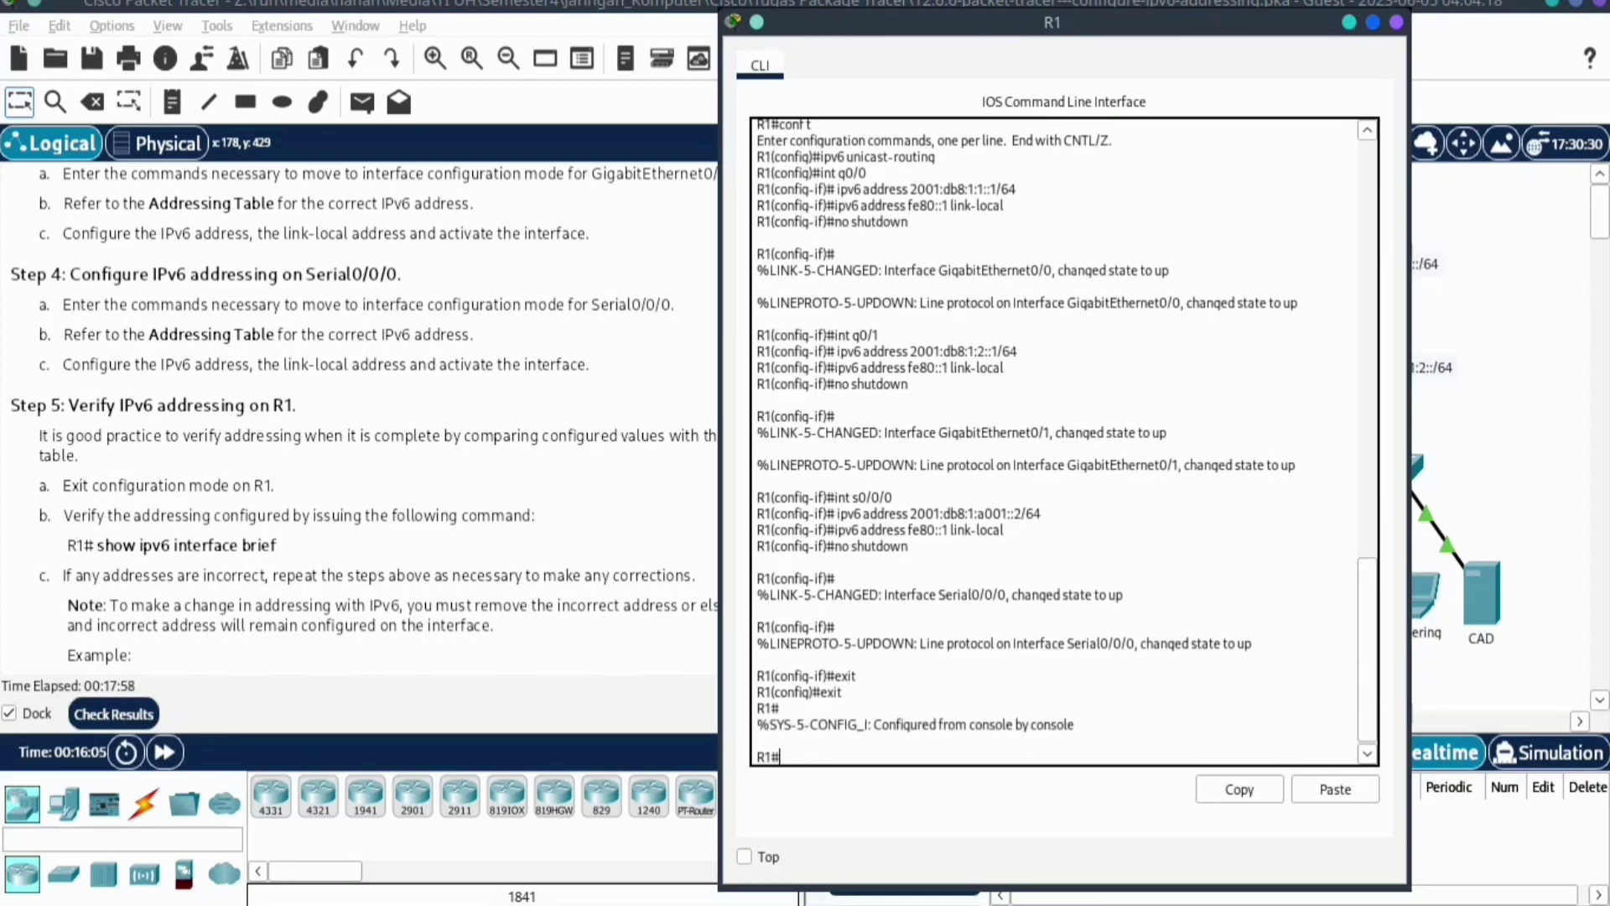
# Copy the show ipv6 interface brief command from Step 5 of the instructions and run it on R1 to check the addressing
pyautogui.hotkey('alt', 'F4')
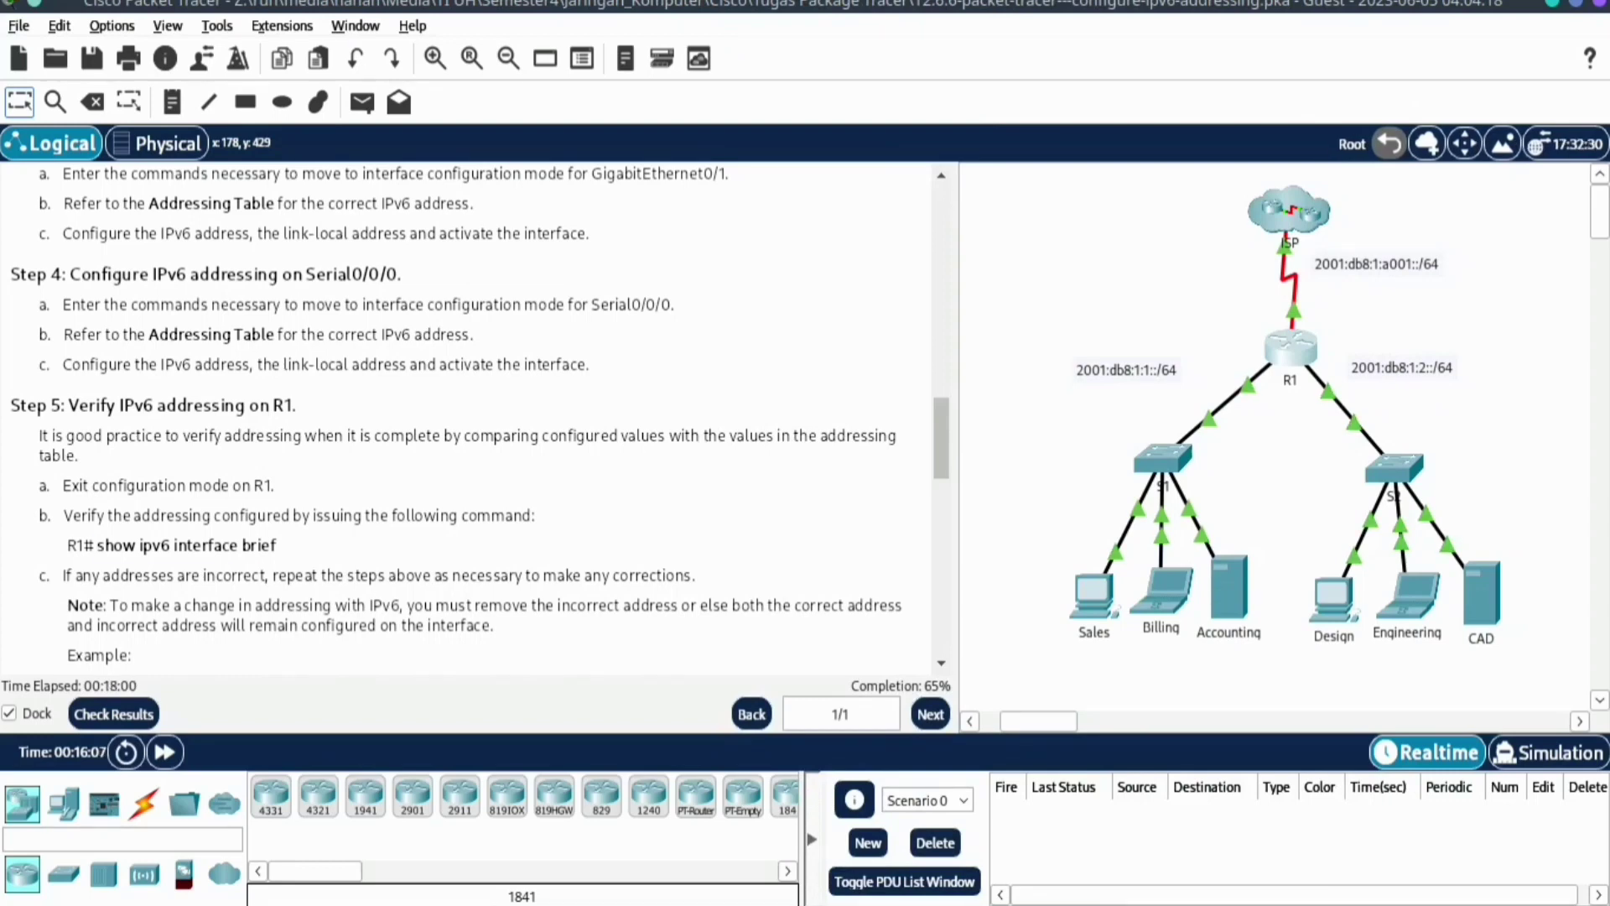
pyautogui.moveTo(95, 545); pyautogui.dragTo(276, 546)
pyautogui.rightClick(271, 550)
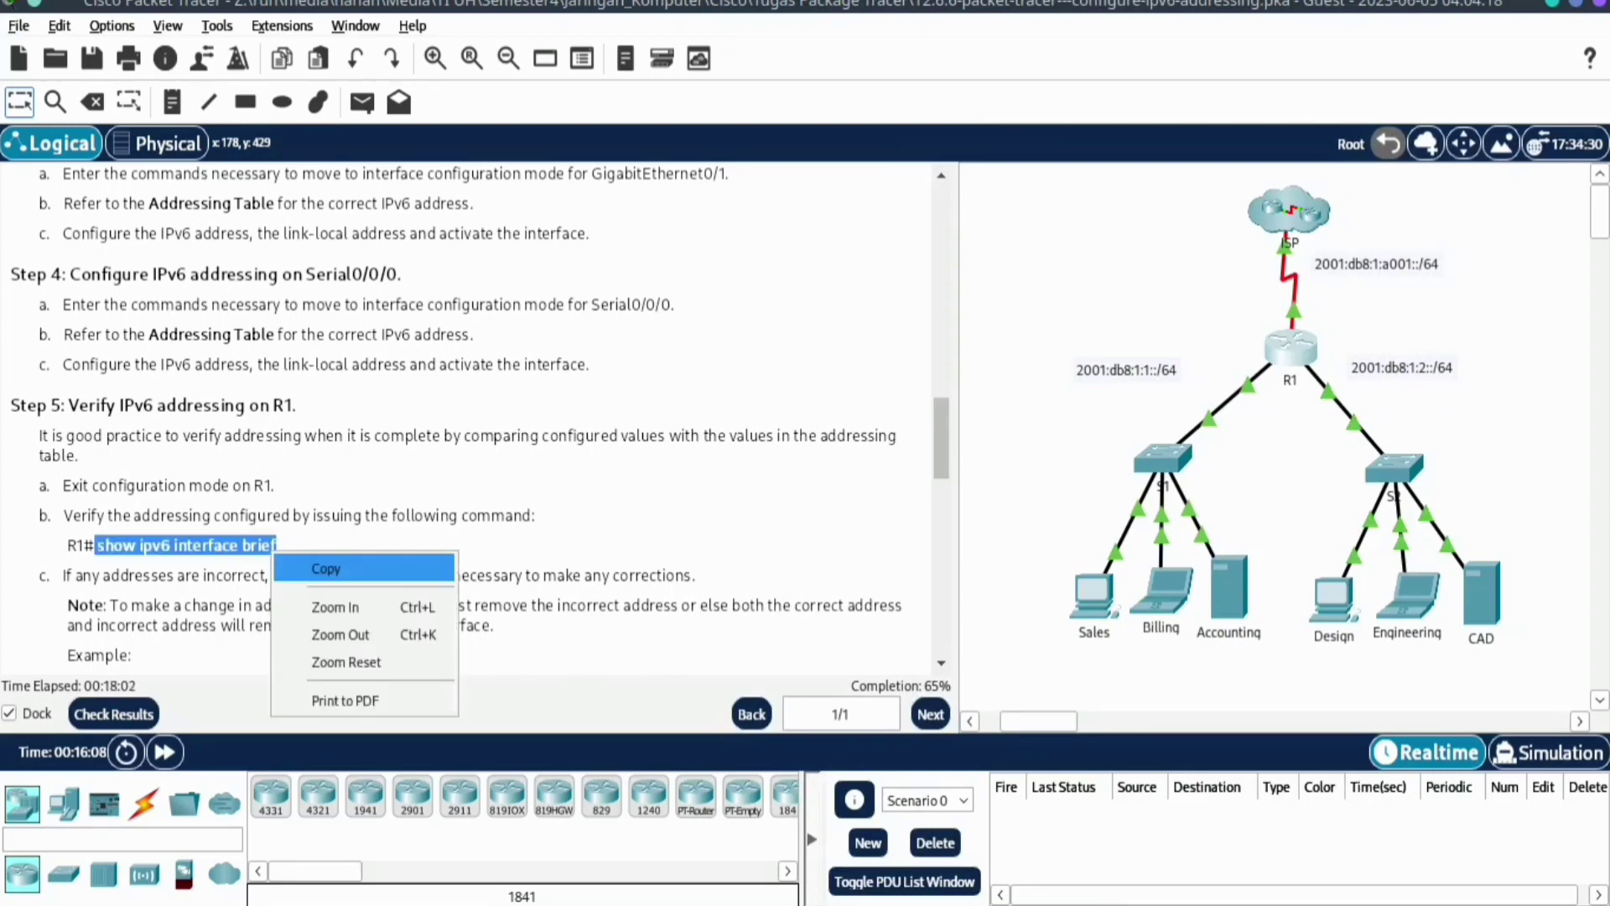
pyautogui.click(326, 567)
pyautogui.hotkey('alt', 'Tab')
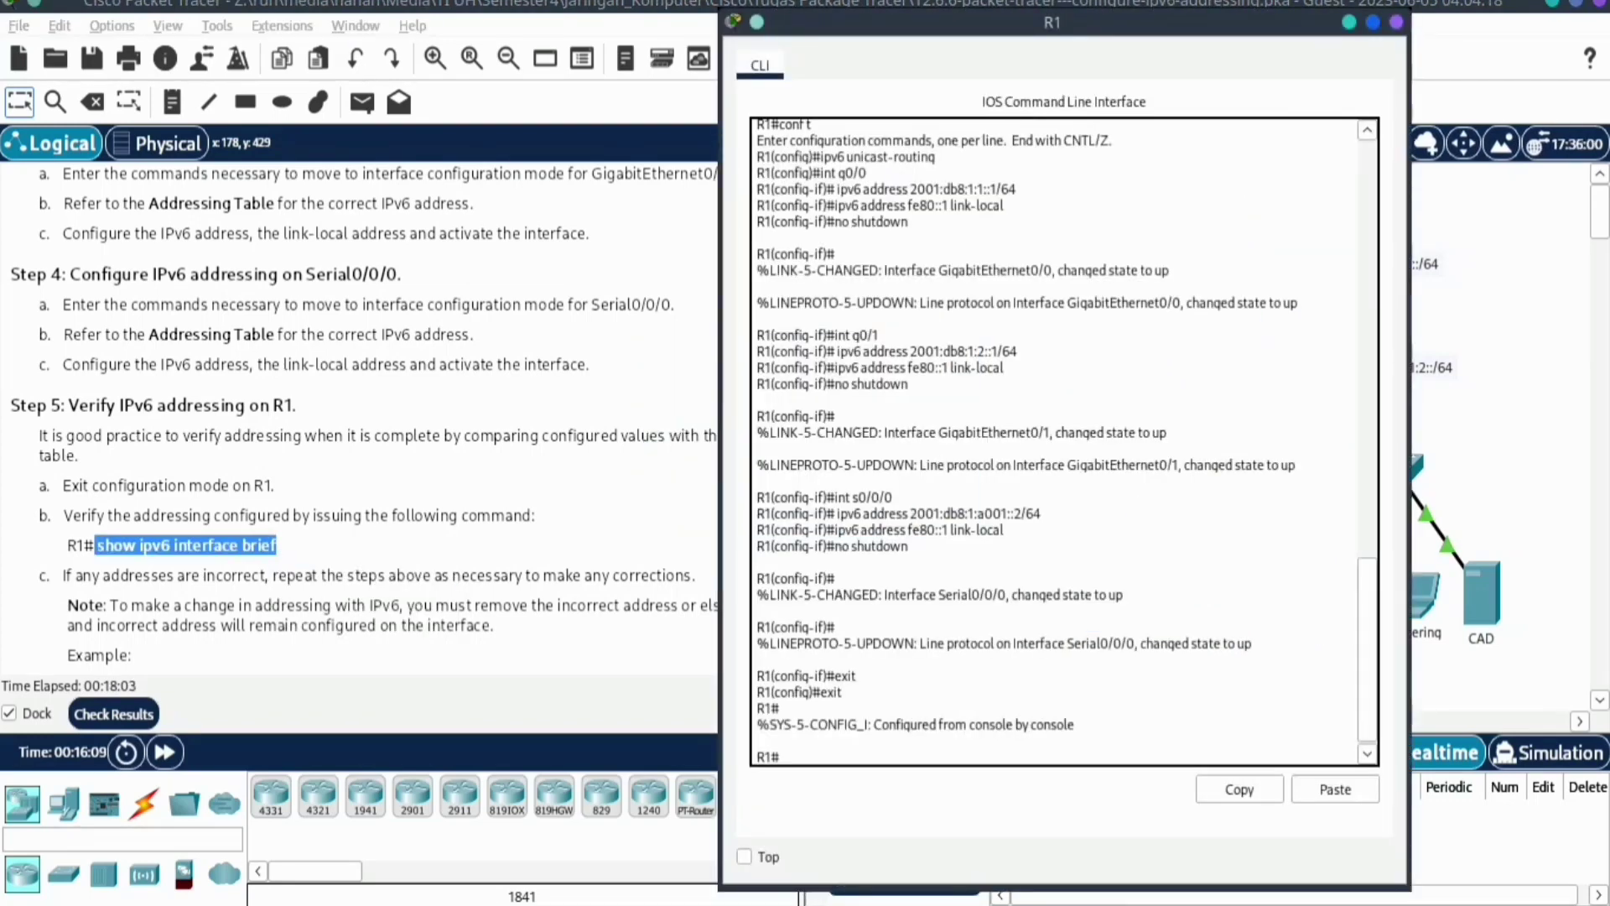
pyautogui.rightClick(824, 758)
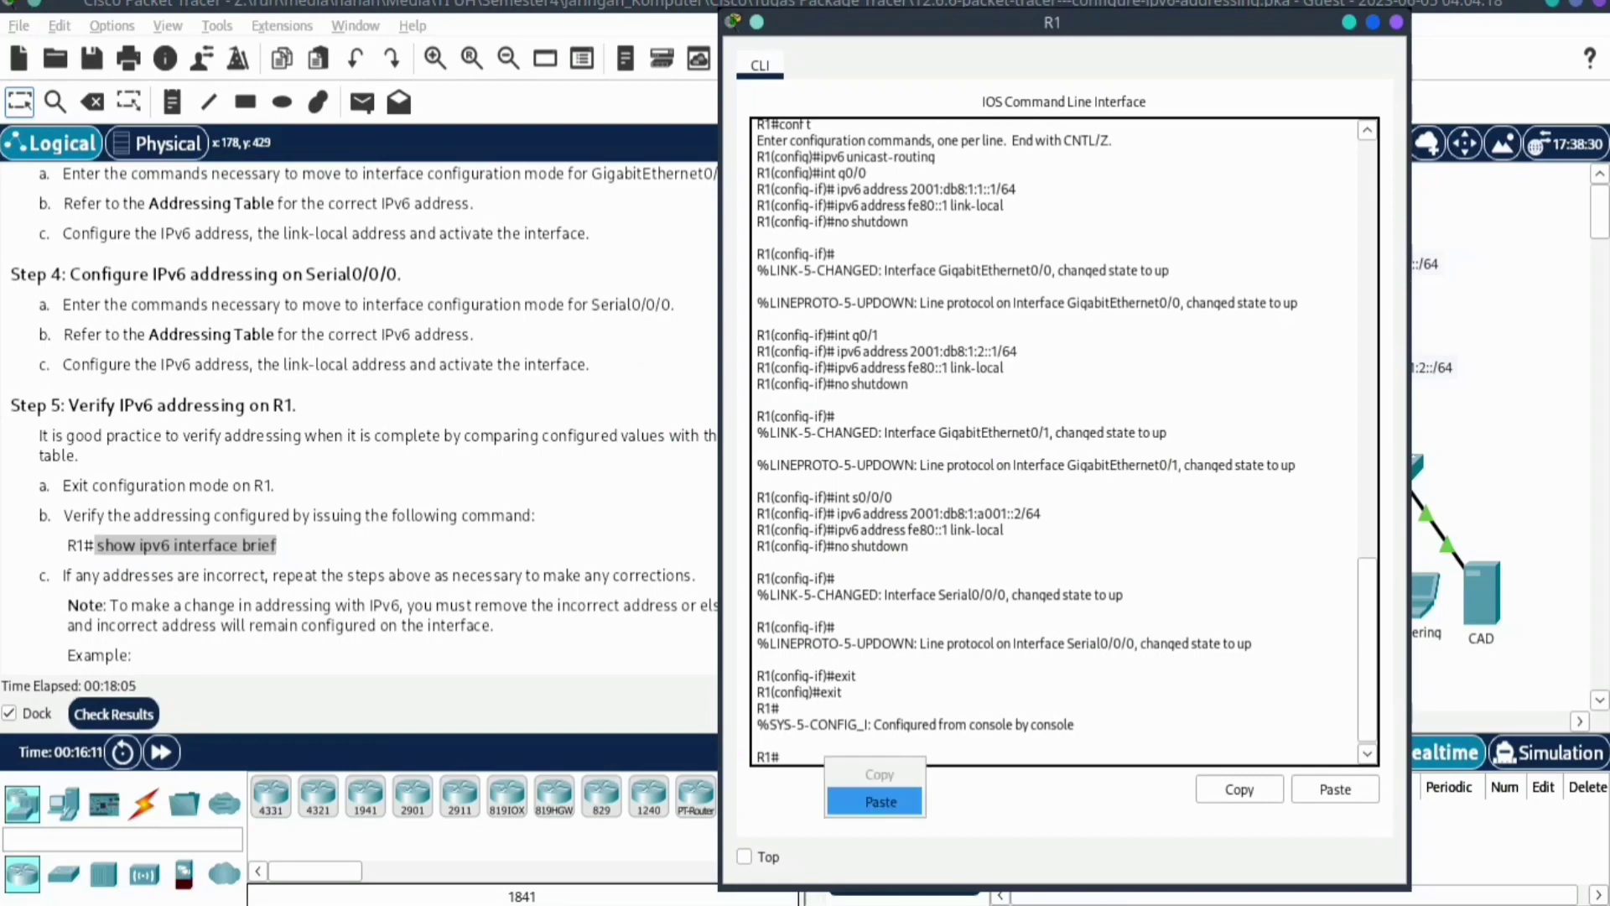
pyautogui.click(874, 799)
pyautogui.press('Return')
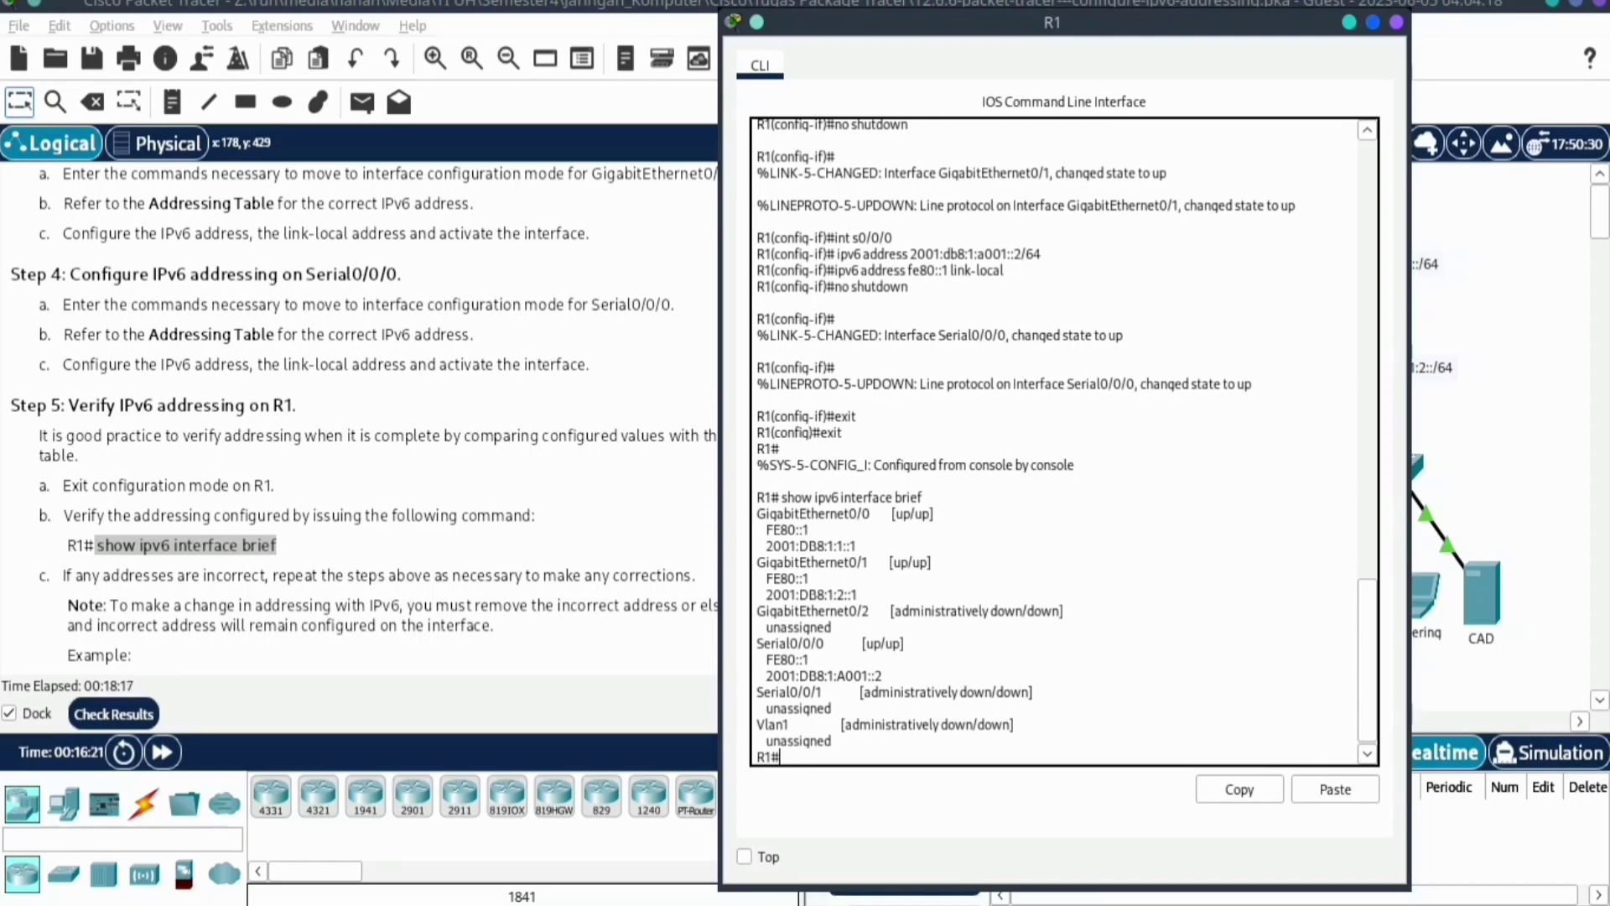
# Save R1's configuration to NVRAM with copy running-config startup-config, accepting the default destination filename
pyautogui.scroll(-2, 358, 419)
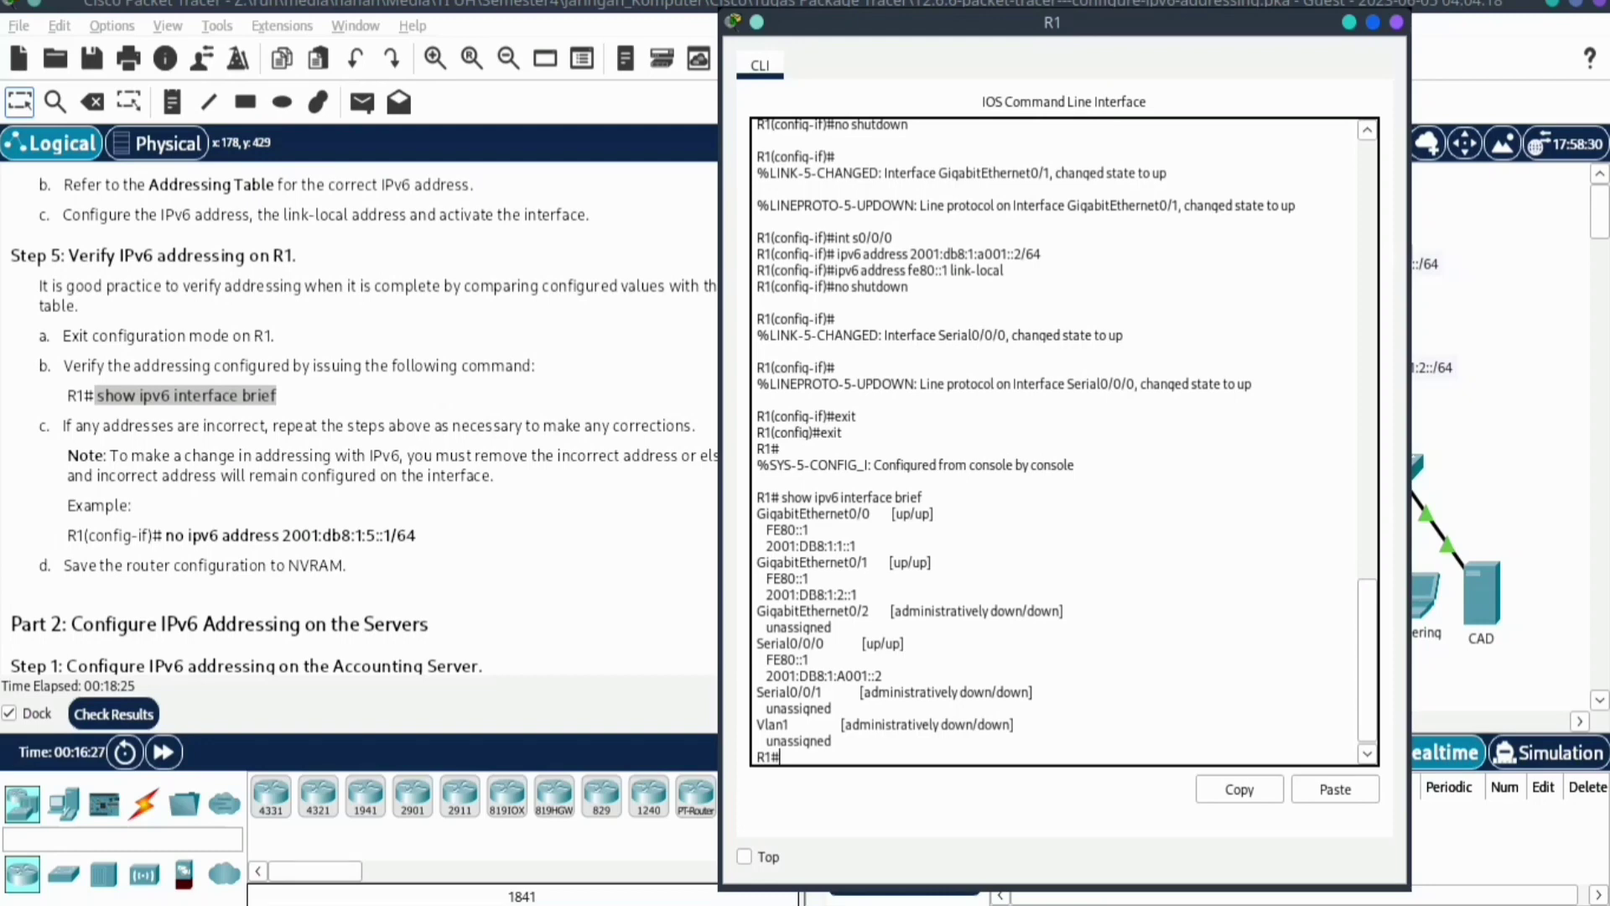
pyautogui.write('cop')
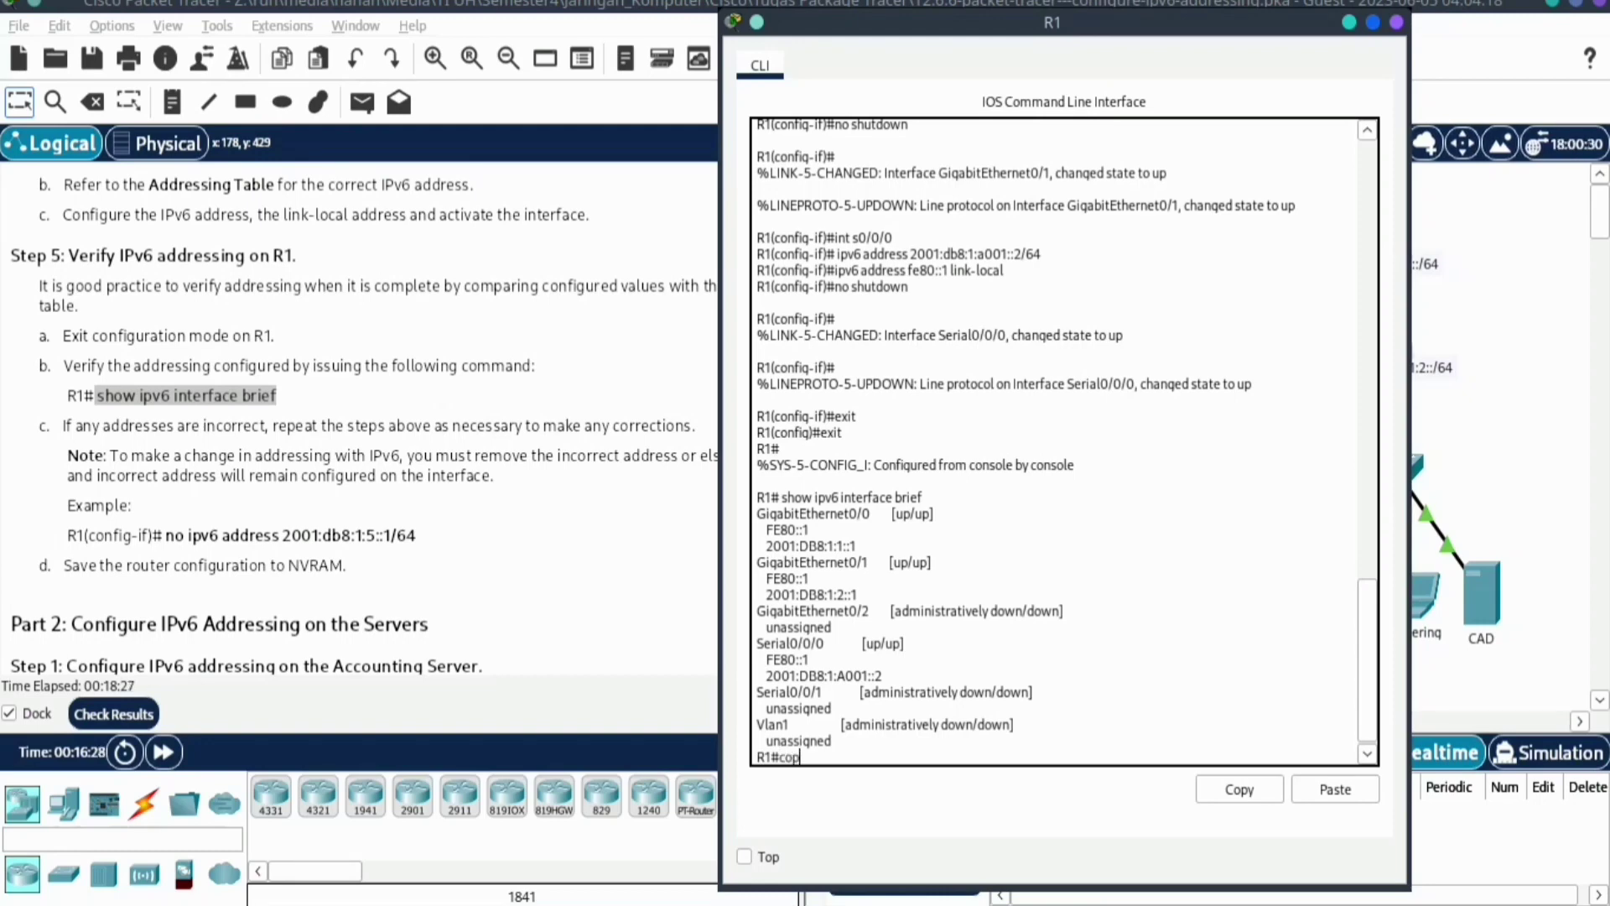
pyautogui.write('y runn')
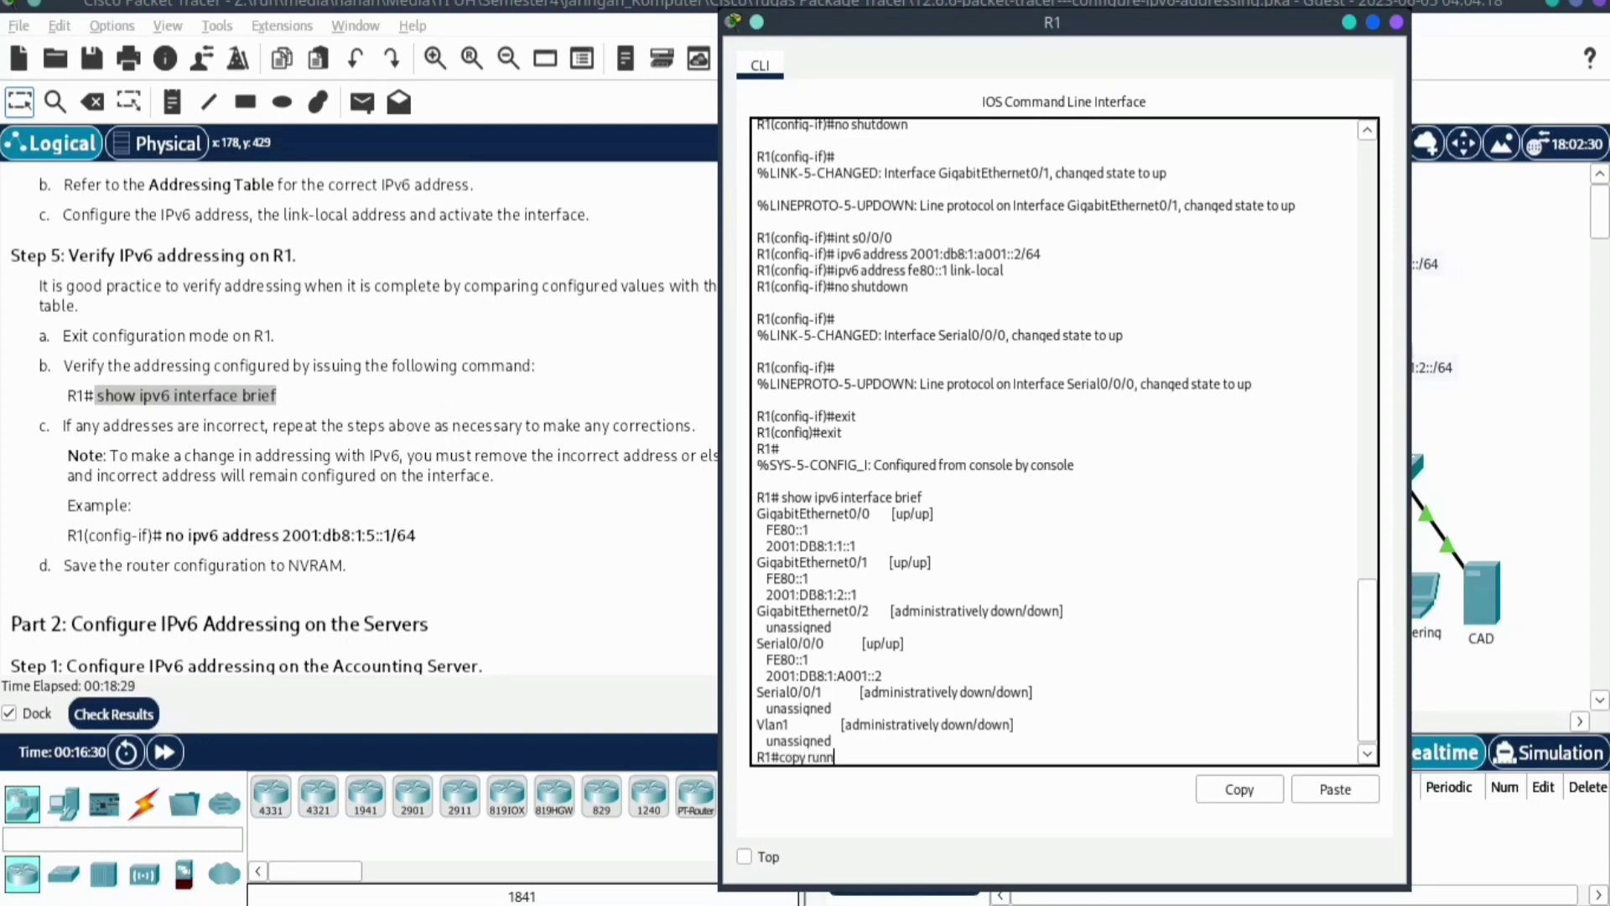
pyautogui.write('ing-conf')
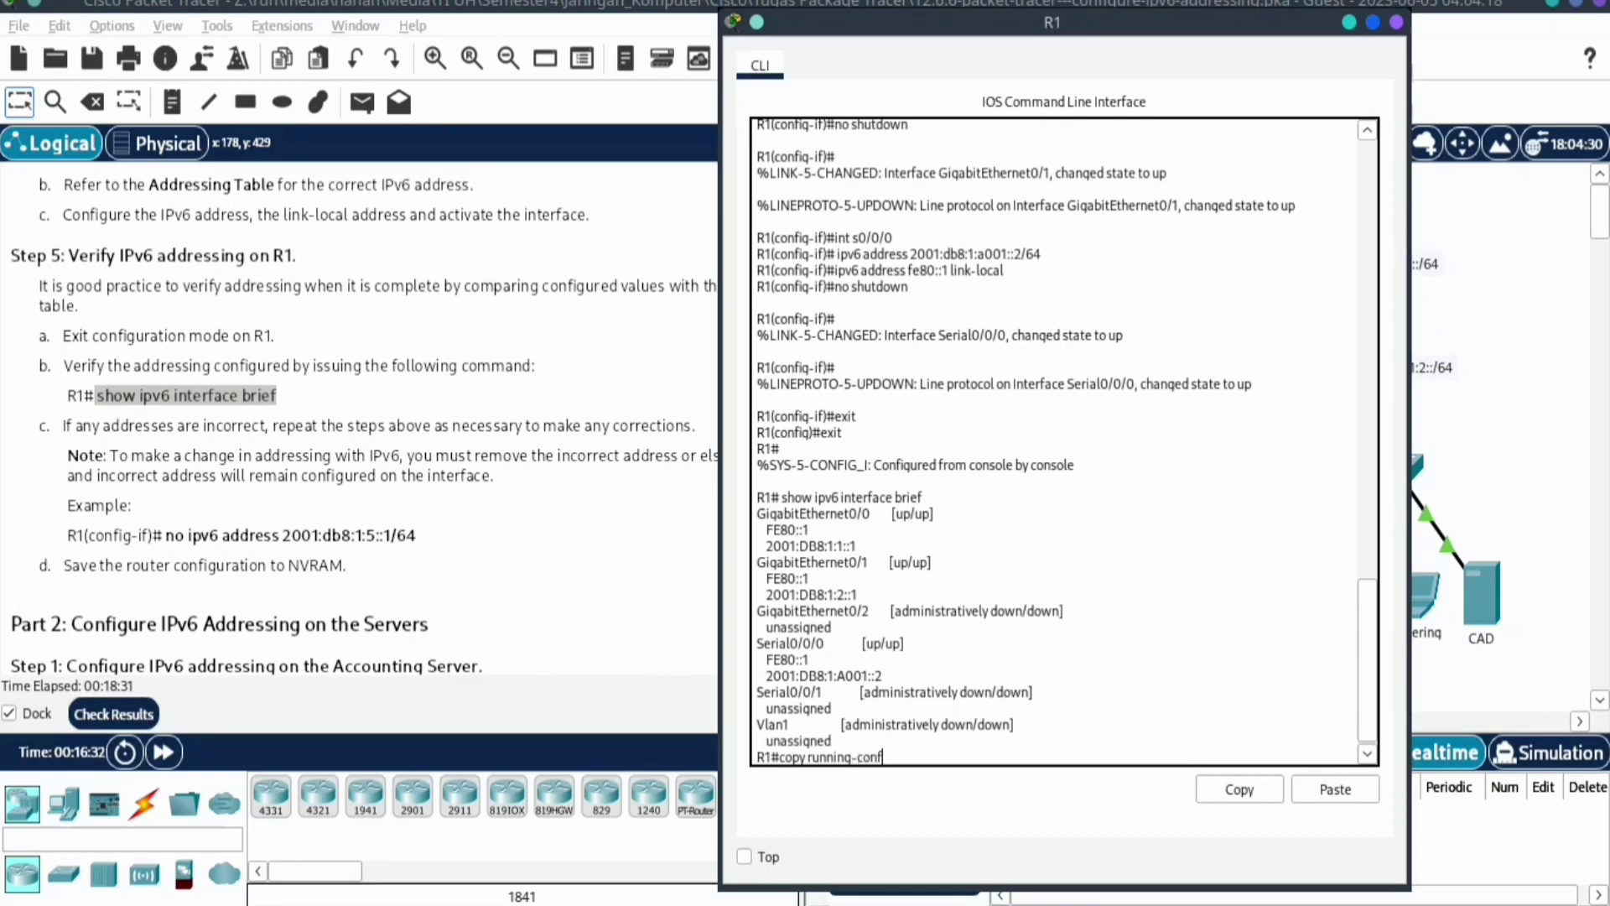
pyautogui.write('ig')
pyautogui.write(' st')
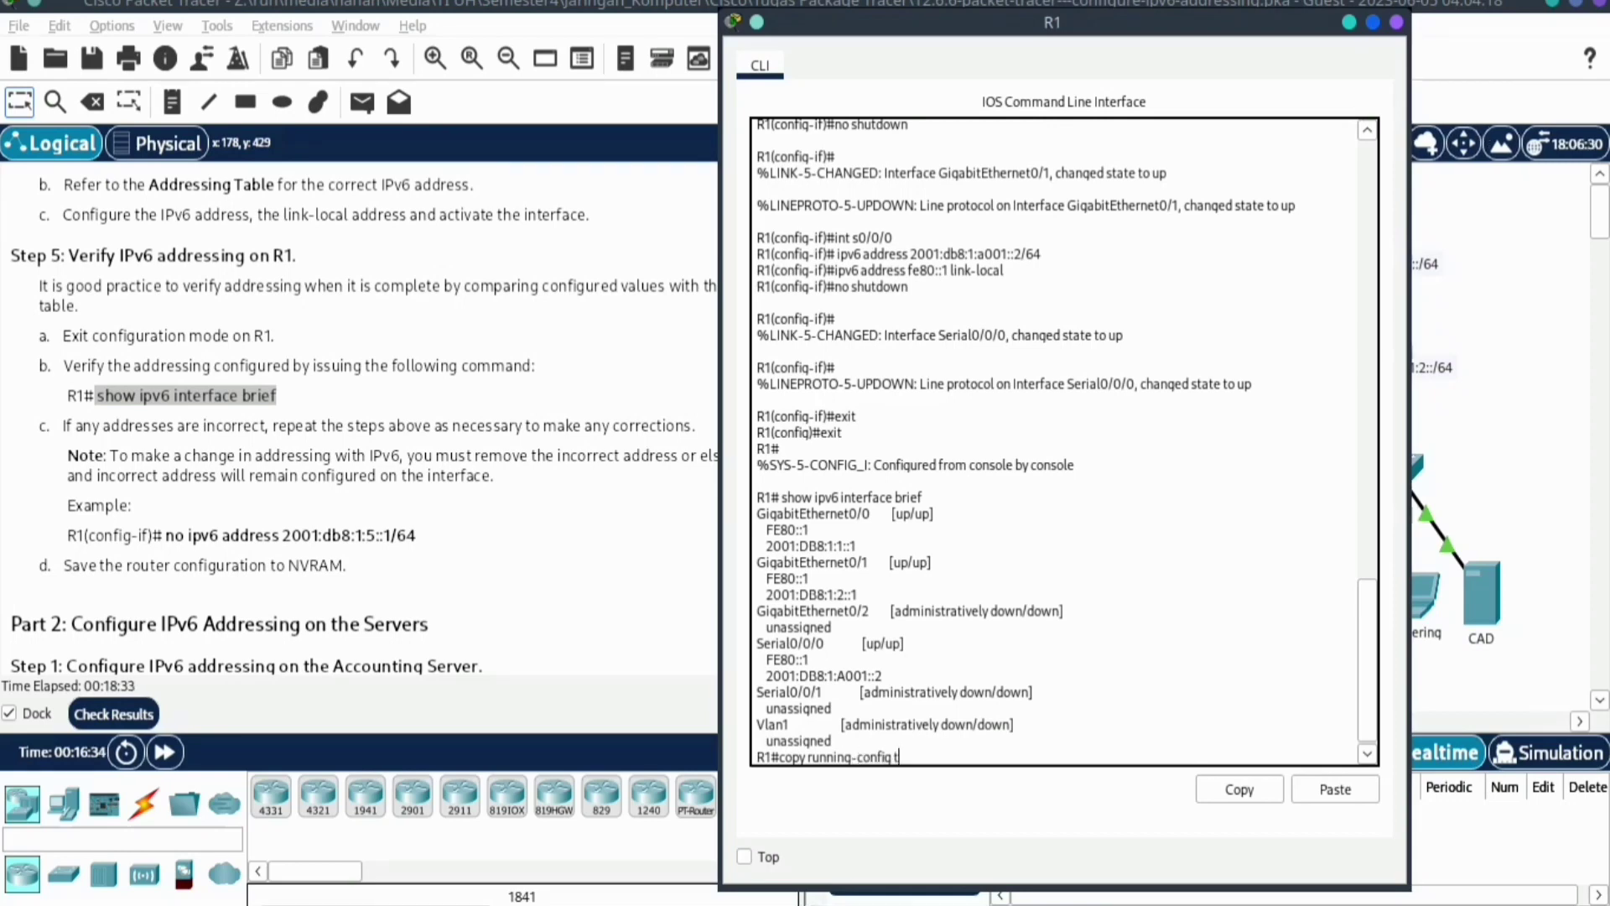
pyautogui.write('artu')
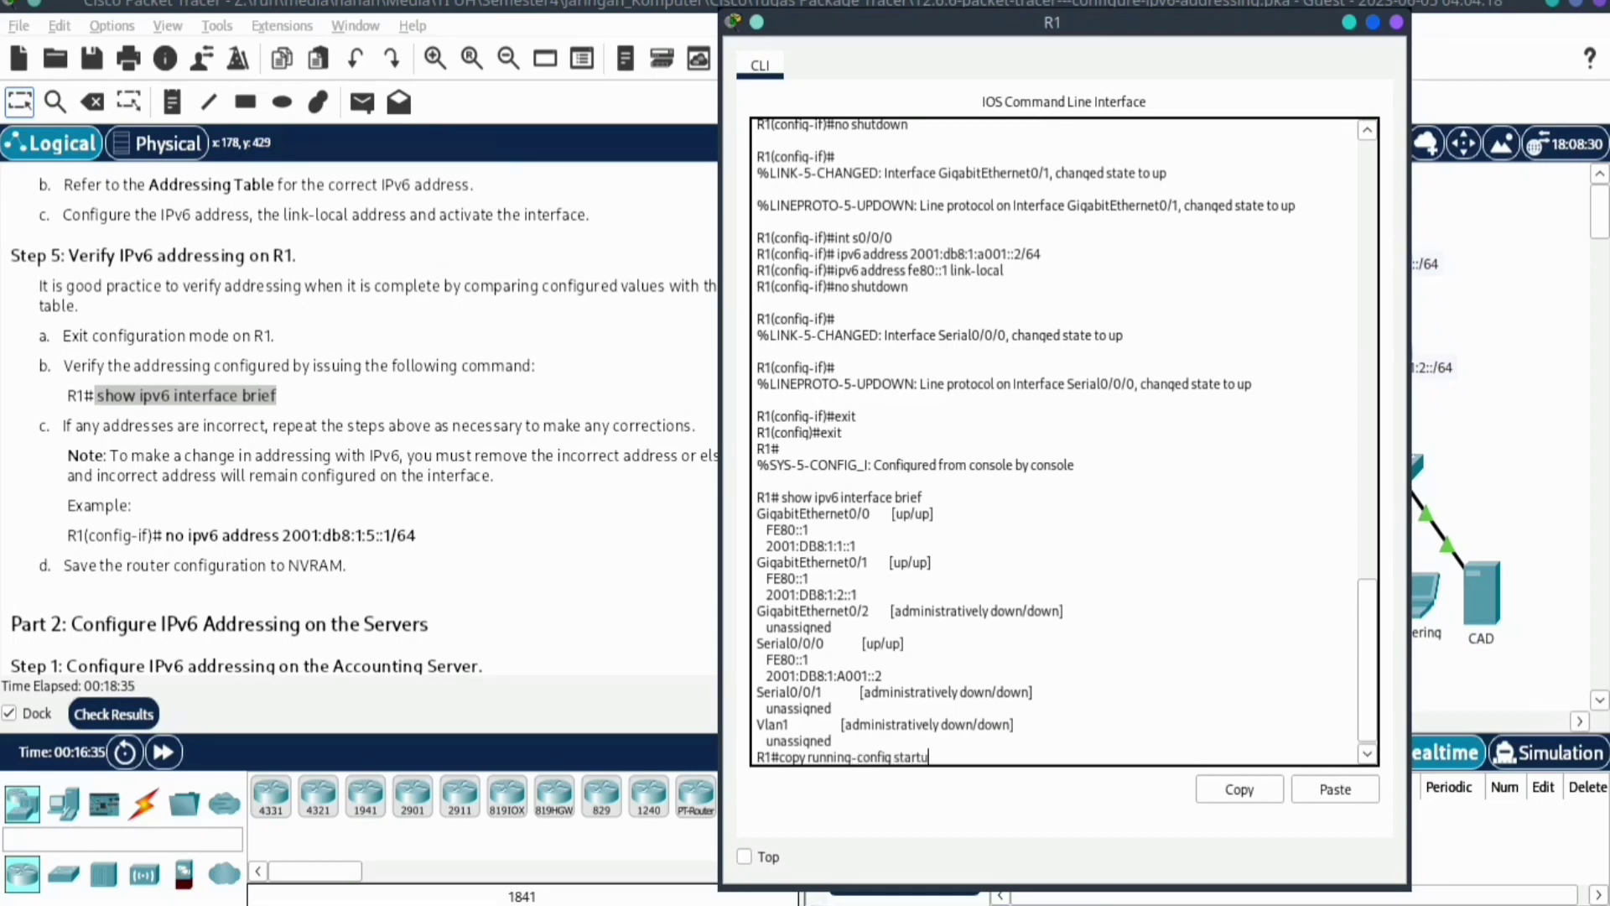
pyautogui.write('p-config')
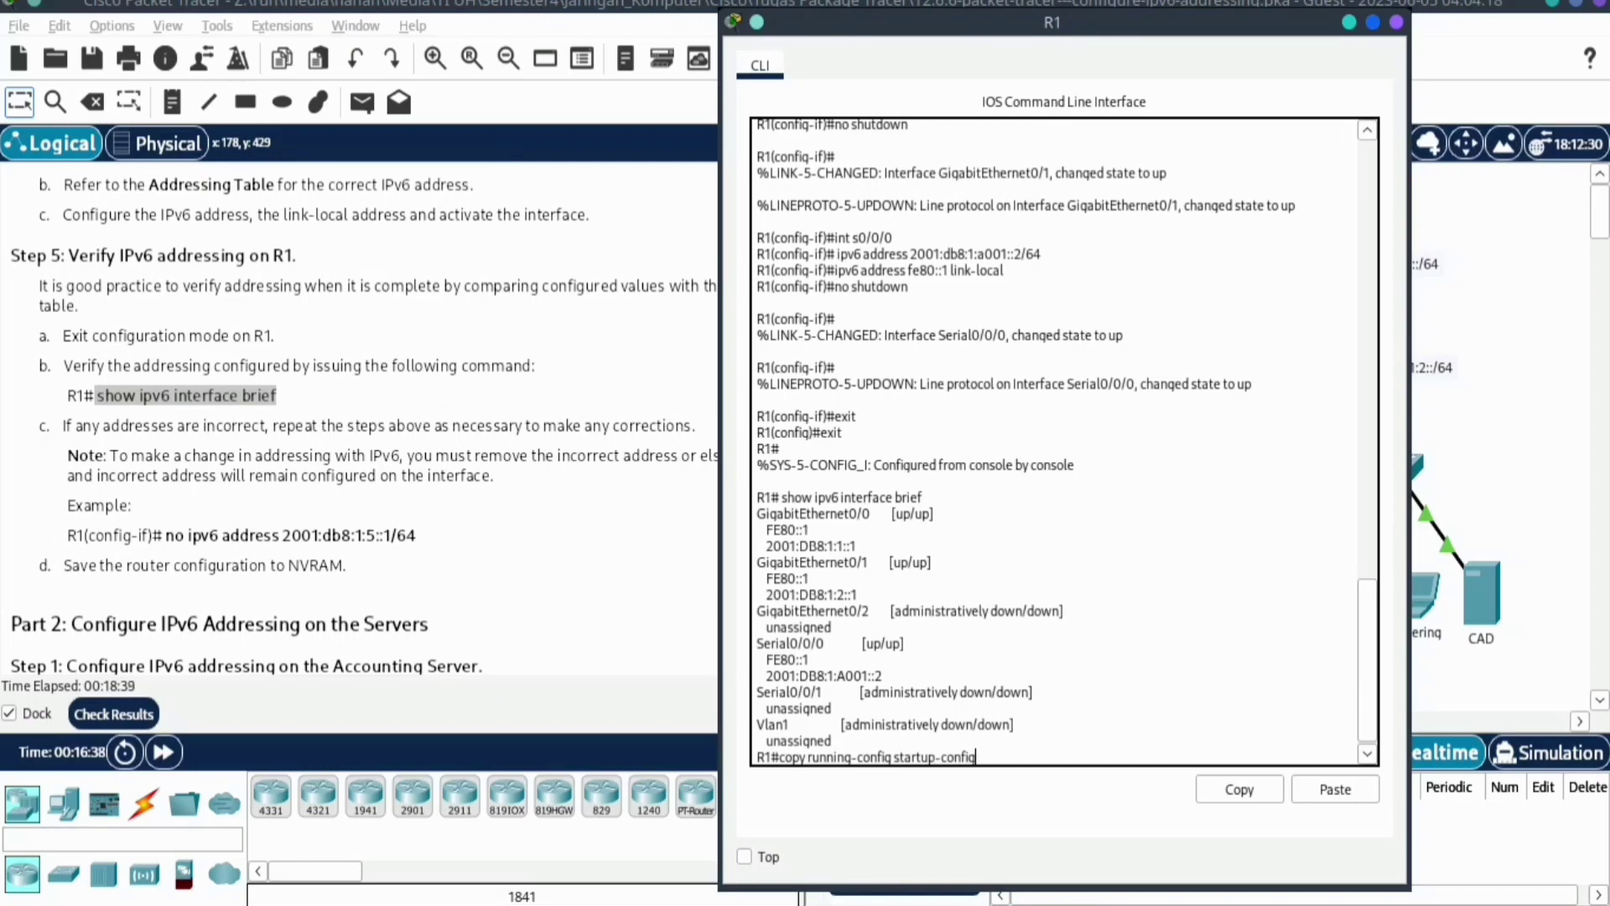
pyautogui.press('Return')
pyautogui.press('Return')
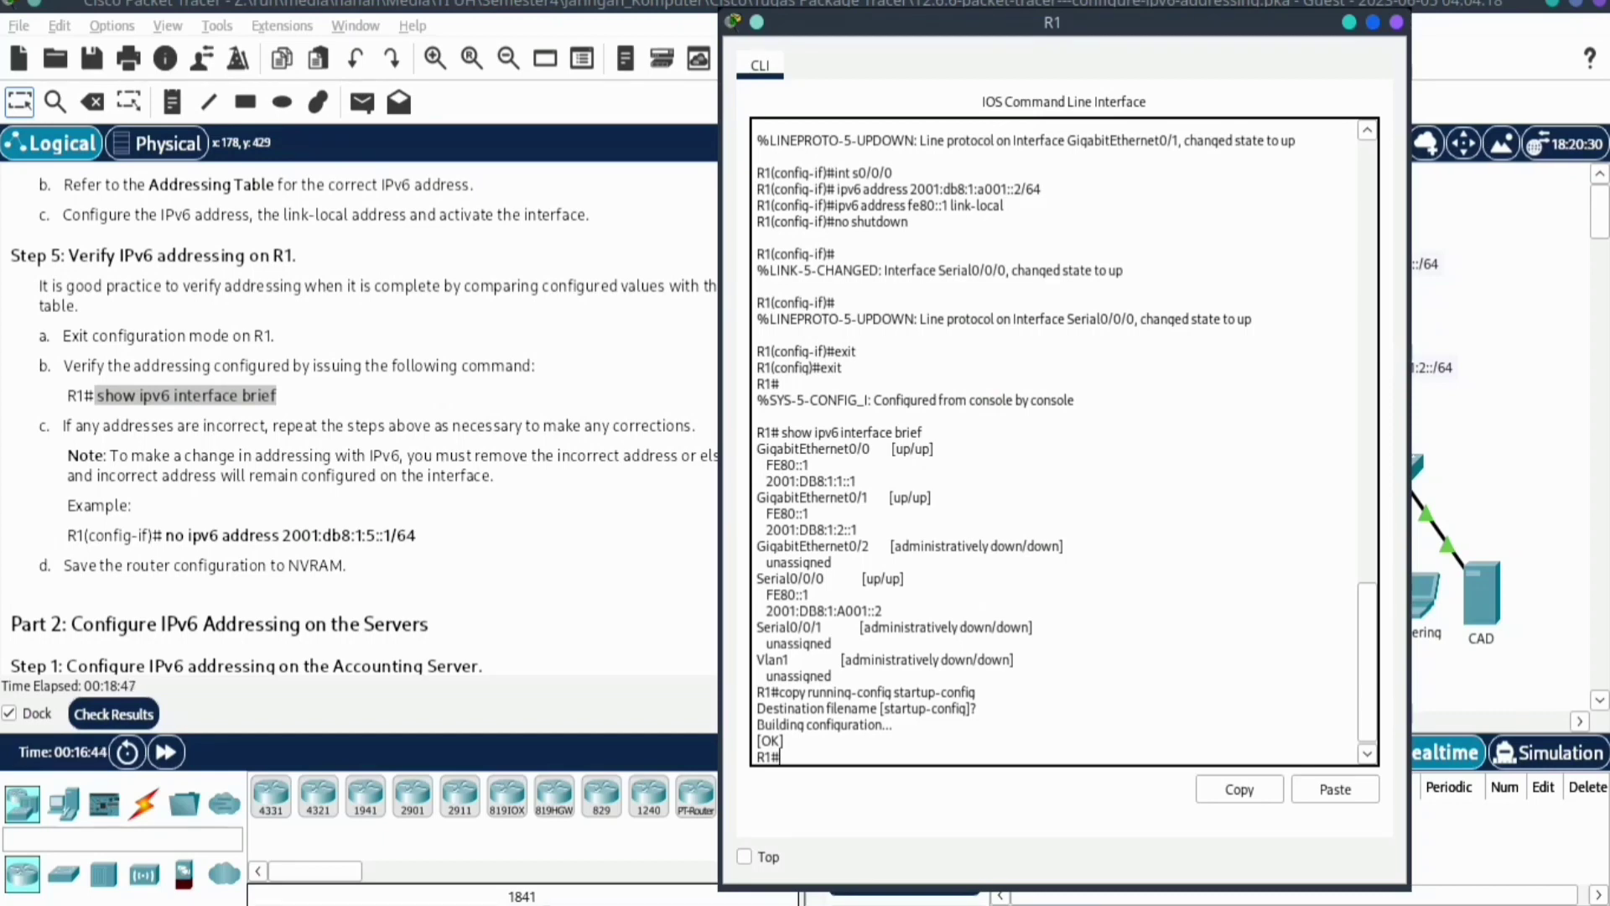
# Bring up the Part 2 server addressing instructions and close R1's command-line window
pyautogui.scroll(-1, 360, 419)
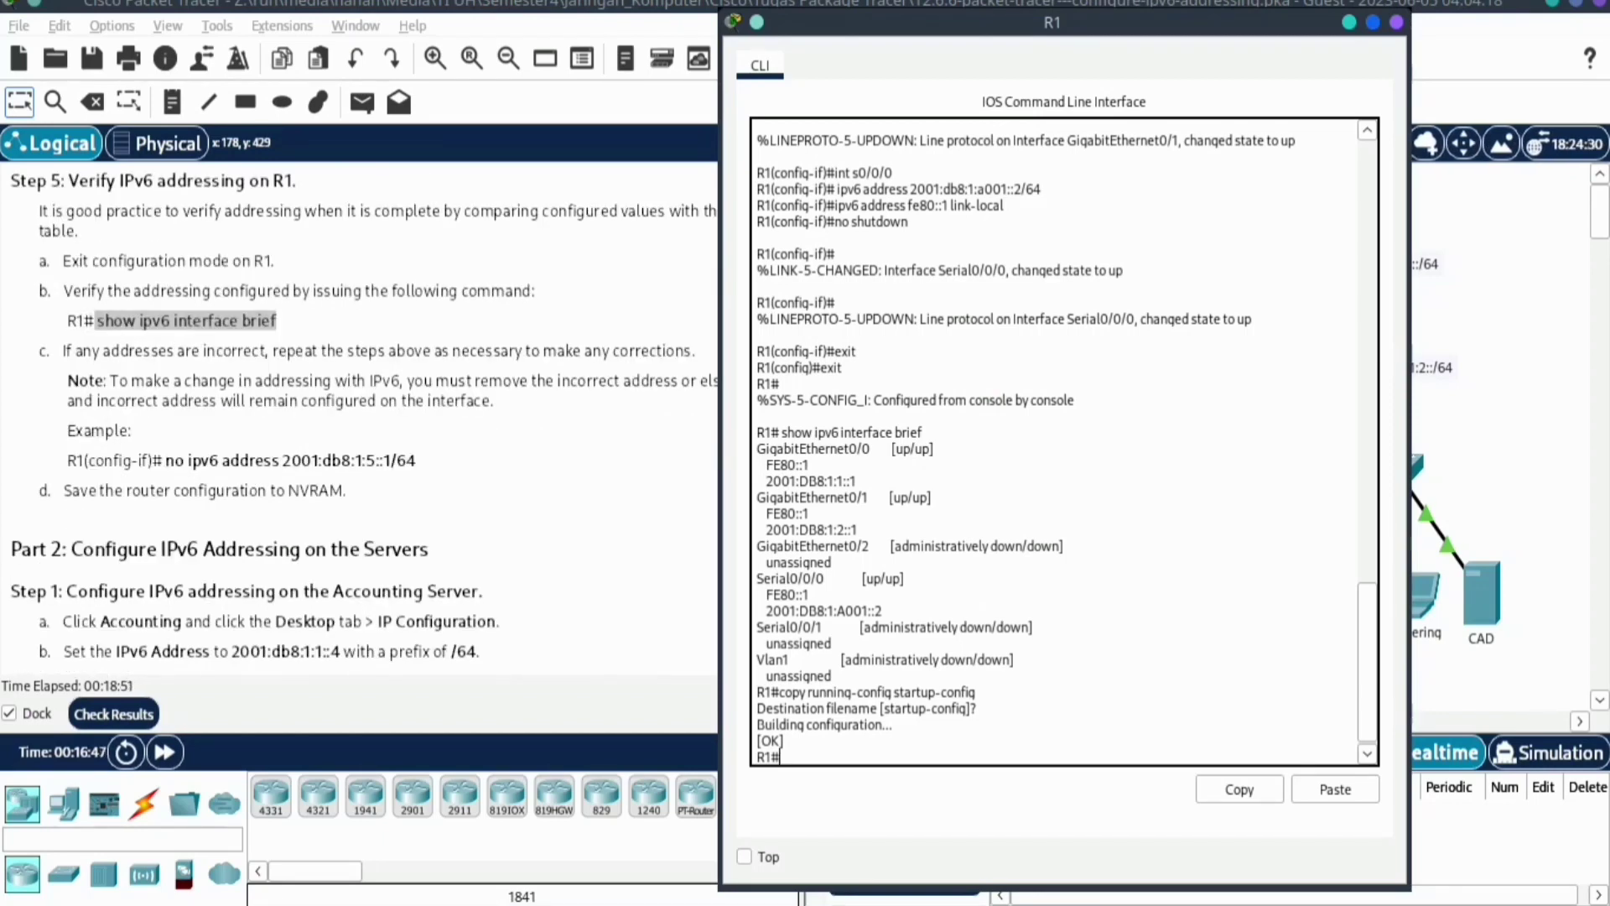
pyautogui.scroll(-2, 361, 419)
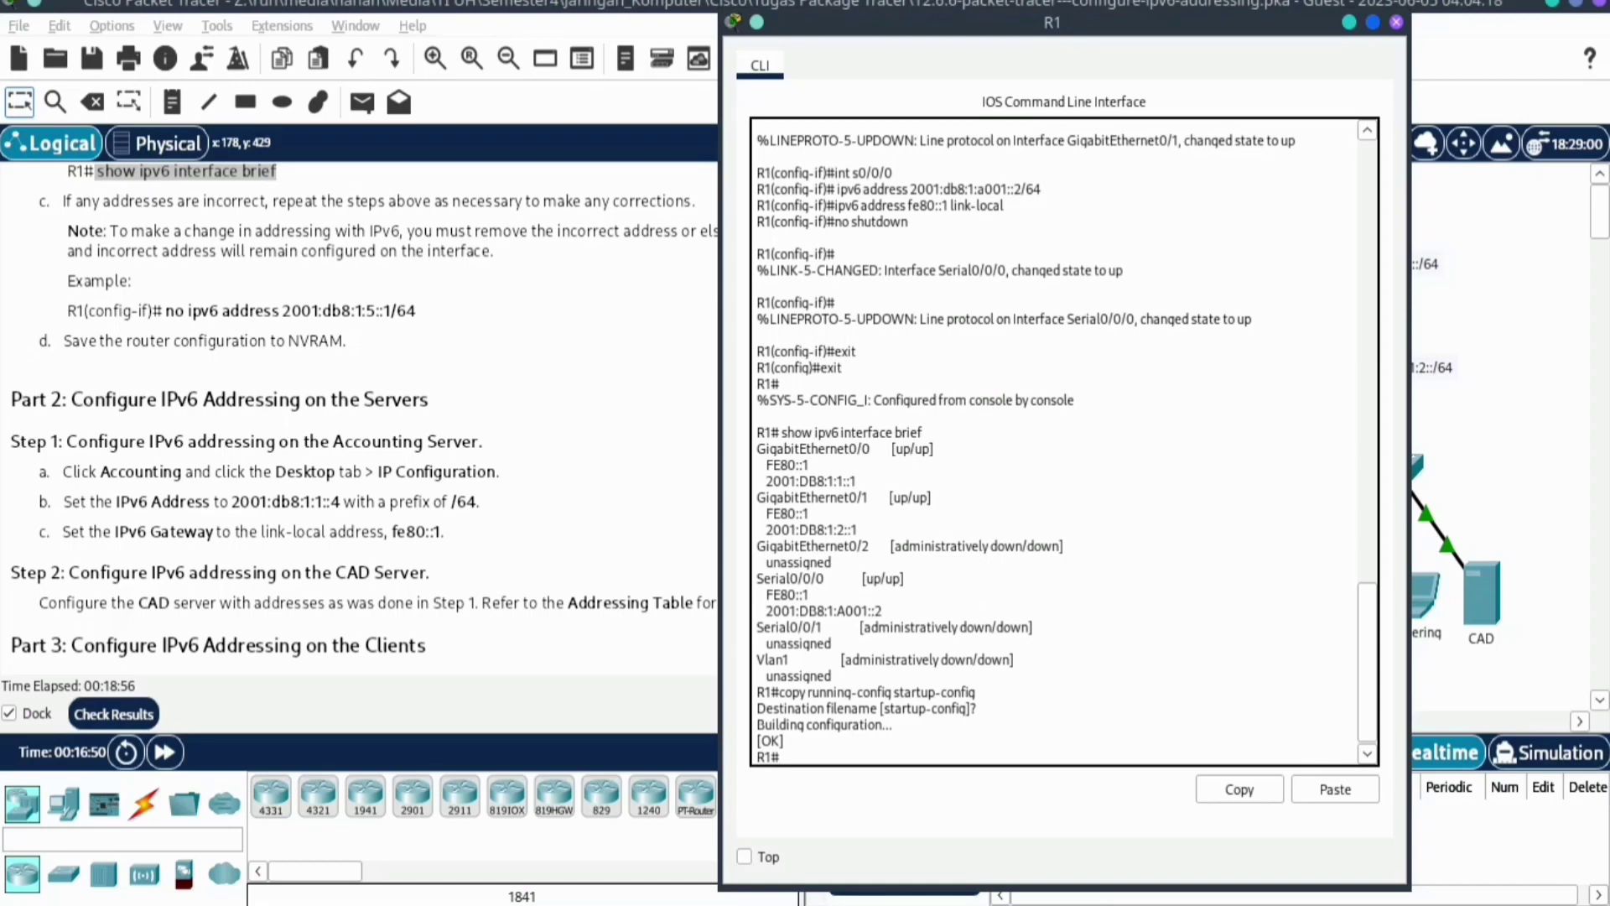
pyautogui.hotkey('alt', 'F4')
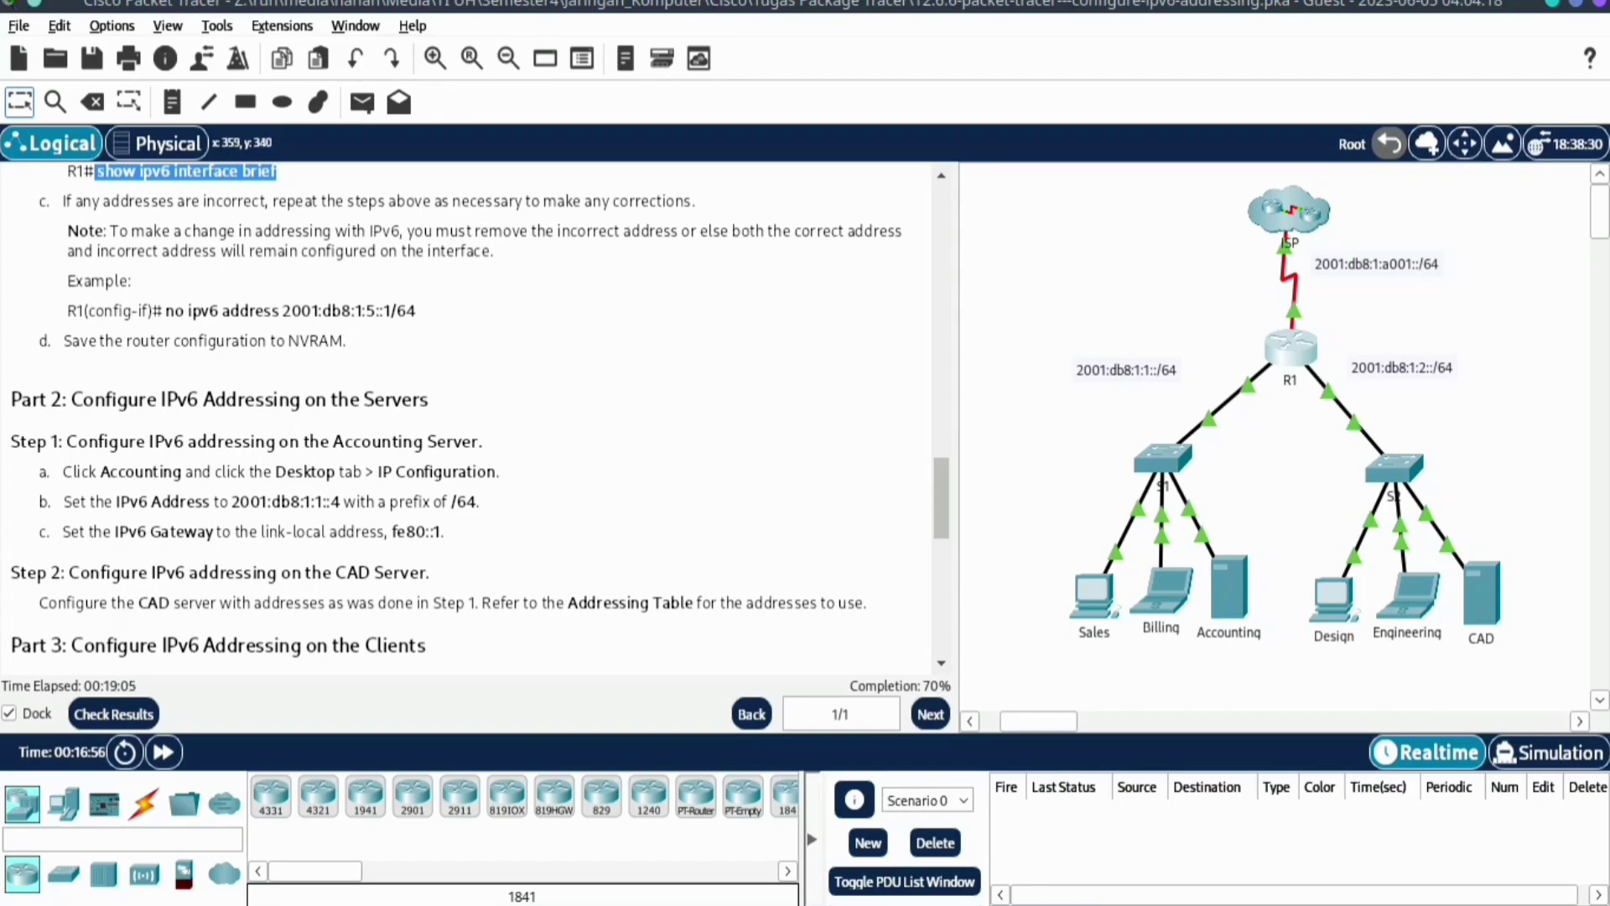
# Open the Accounting server's IP Configuration and copy its IPv6 address 2001:db8:1:1::4 from Part 2 Step 1 of the instructions
pyautogui.click(1230, 592)
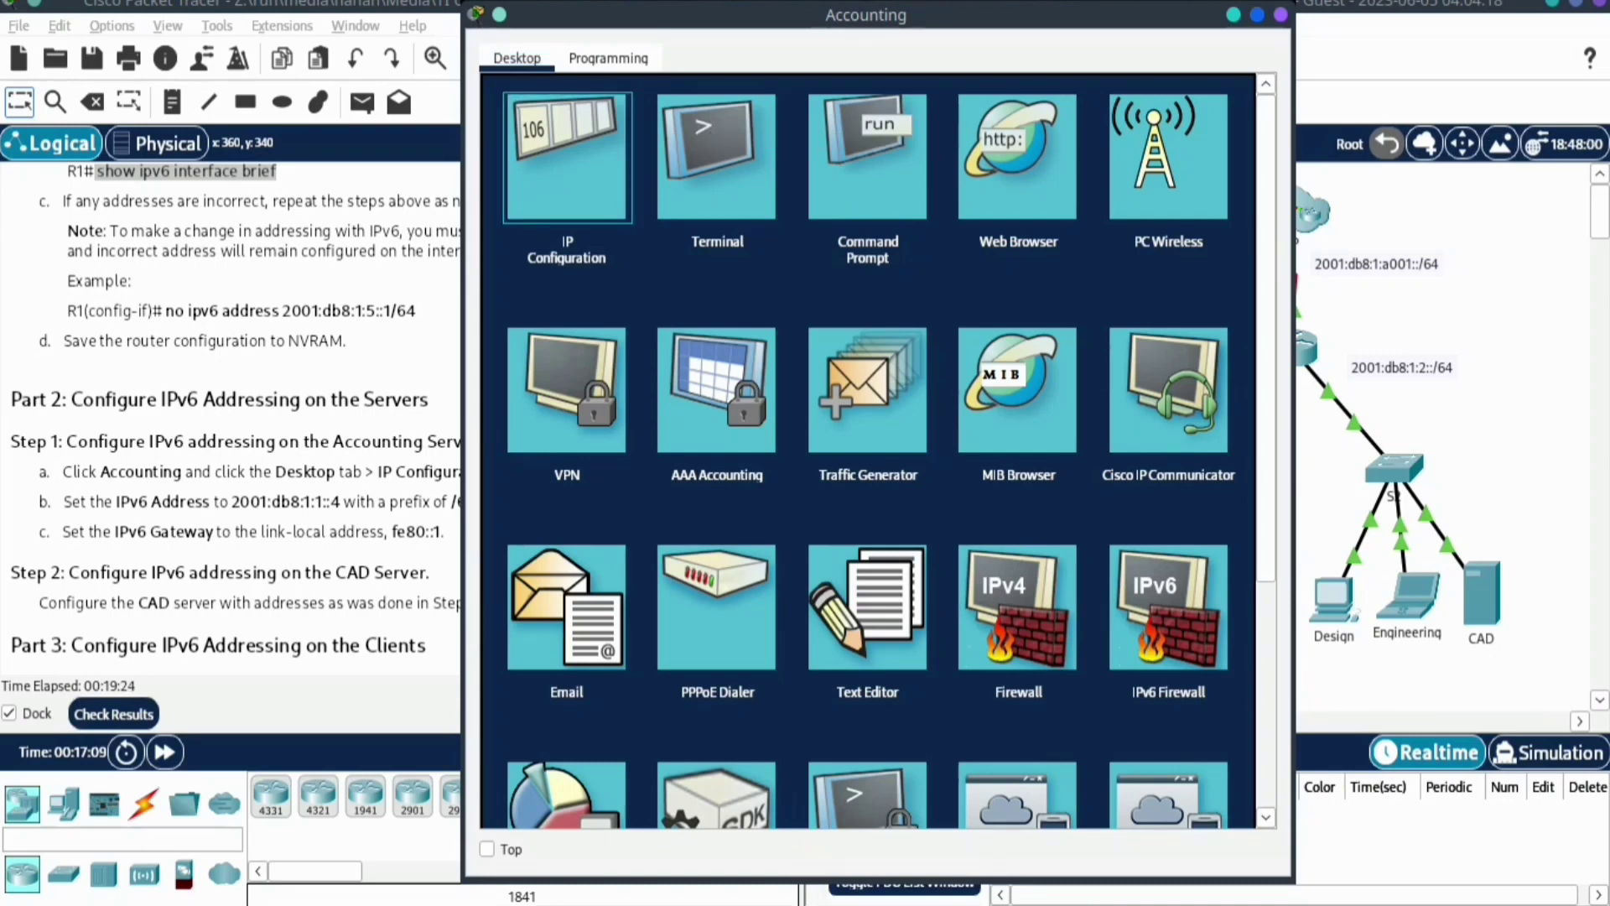
pyautogui.click(566, 156)
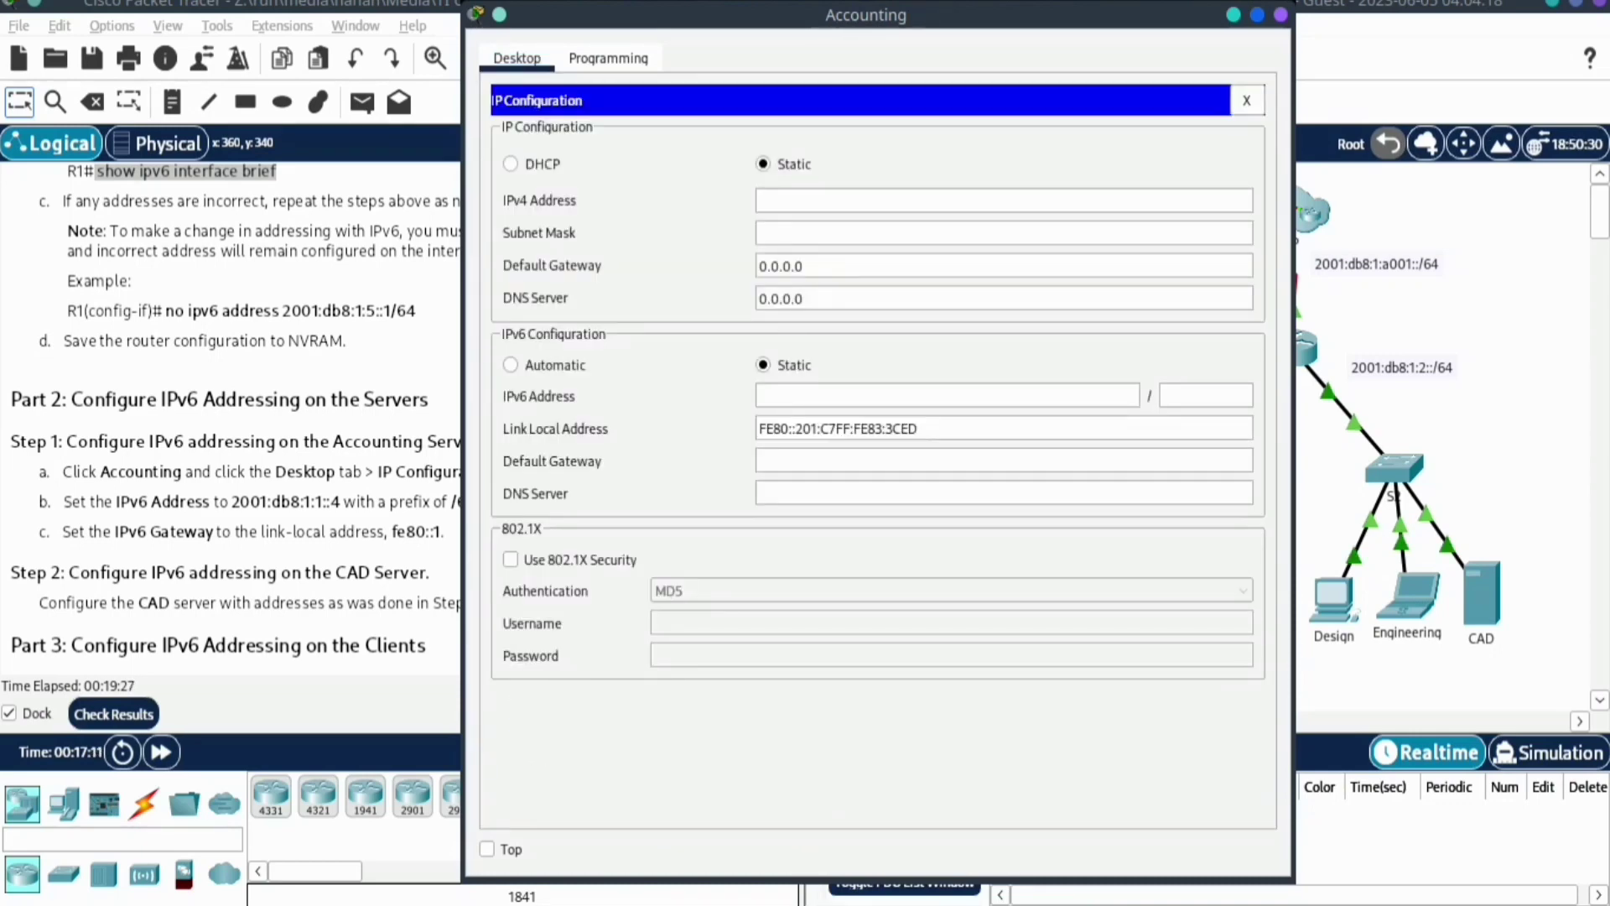
pyautogui.hotkey('alt', 'F4')
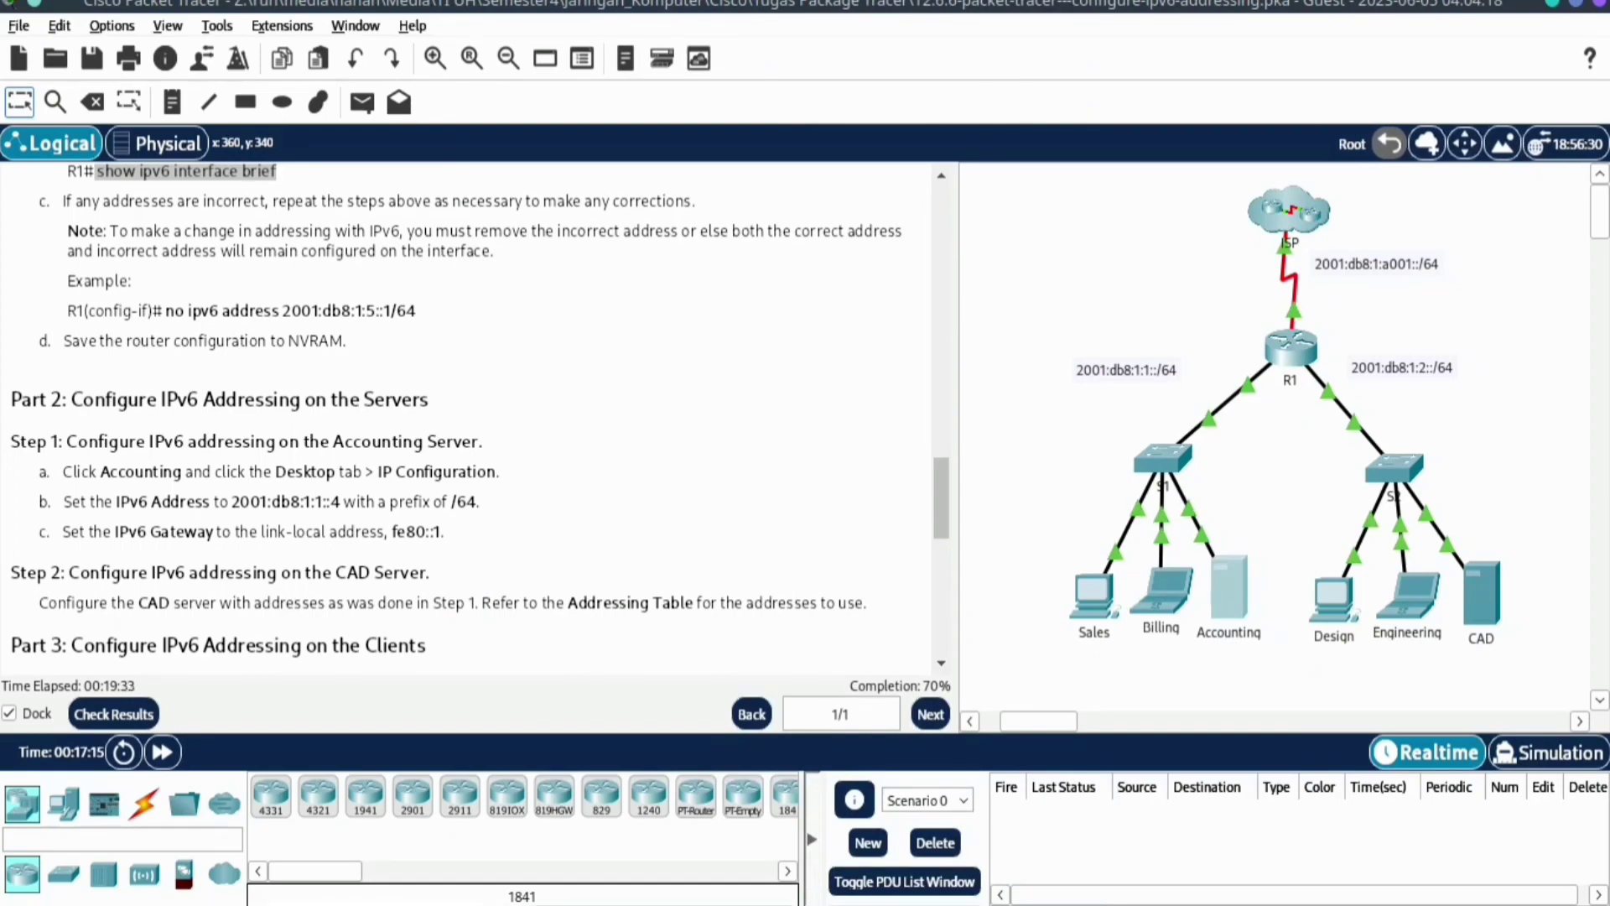
pyautogui.moveTo(231, 502); pyautogui.dragTo(340, 501)
pyautogui.rightClick(339, 503)
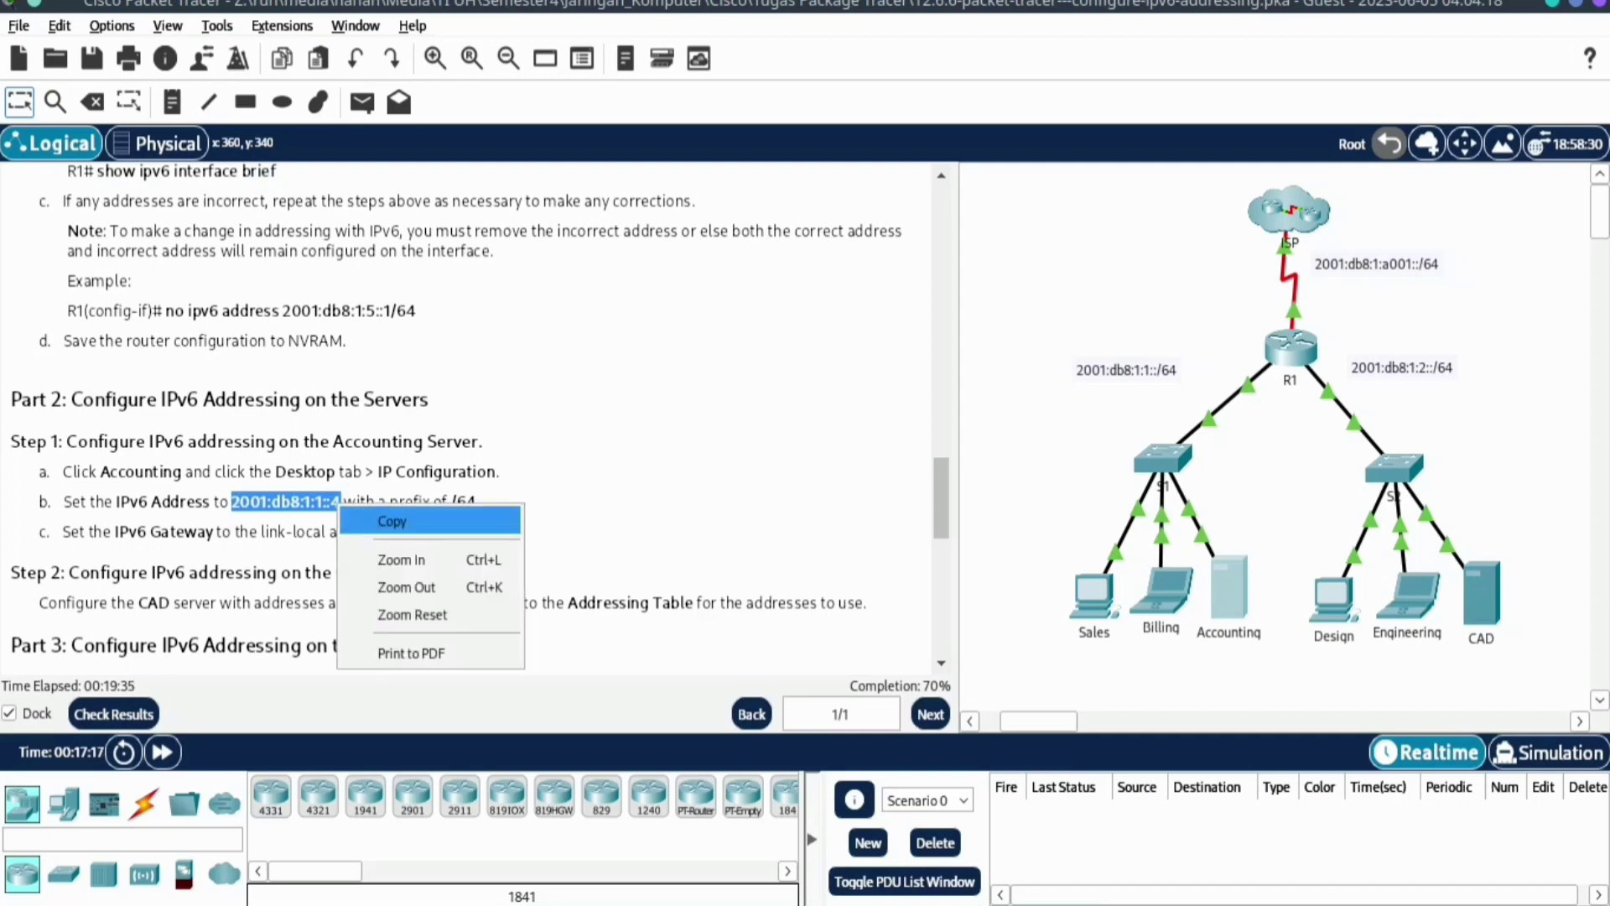
pyautogui.click(392, 521)
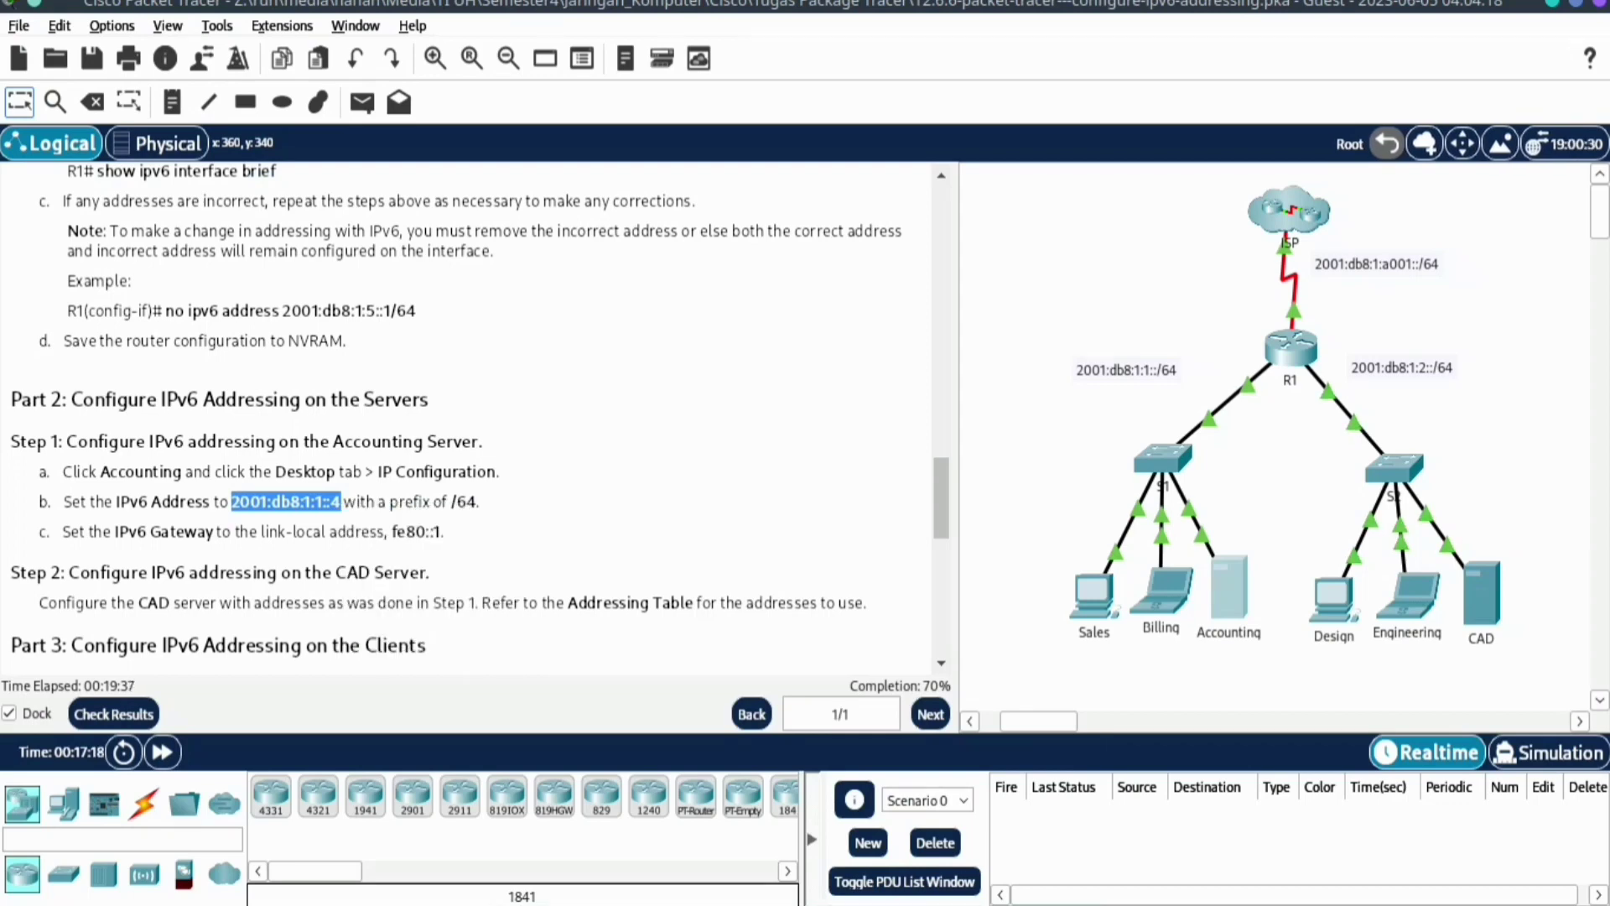
# Set the Accounting server's static IPv6 address to the copied 2001:db8:1:1::4 with a prefix length of 64
pyautogui.click(1229, 595)
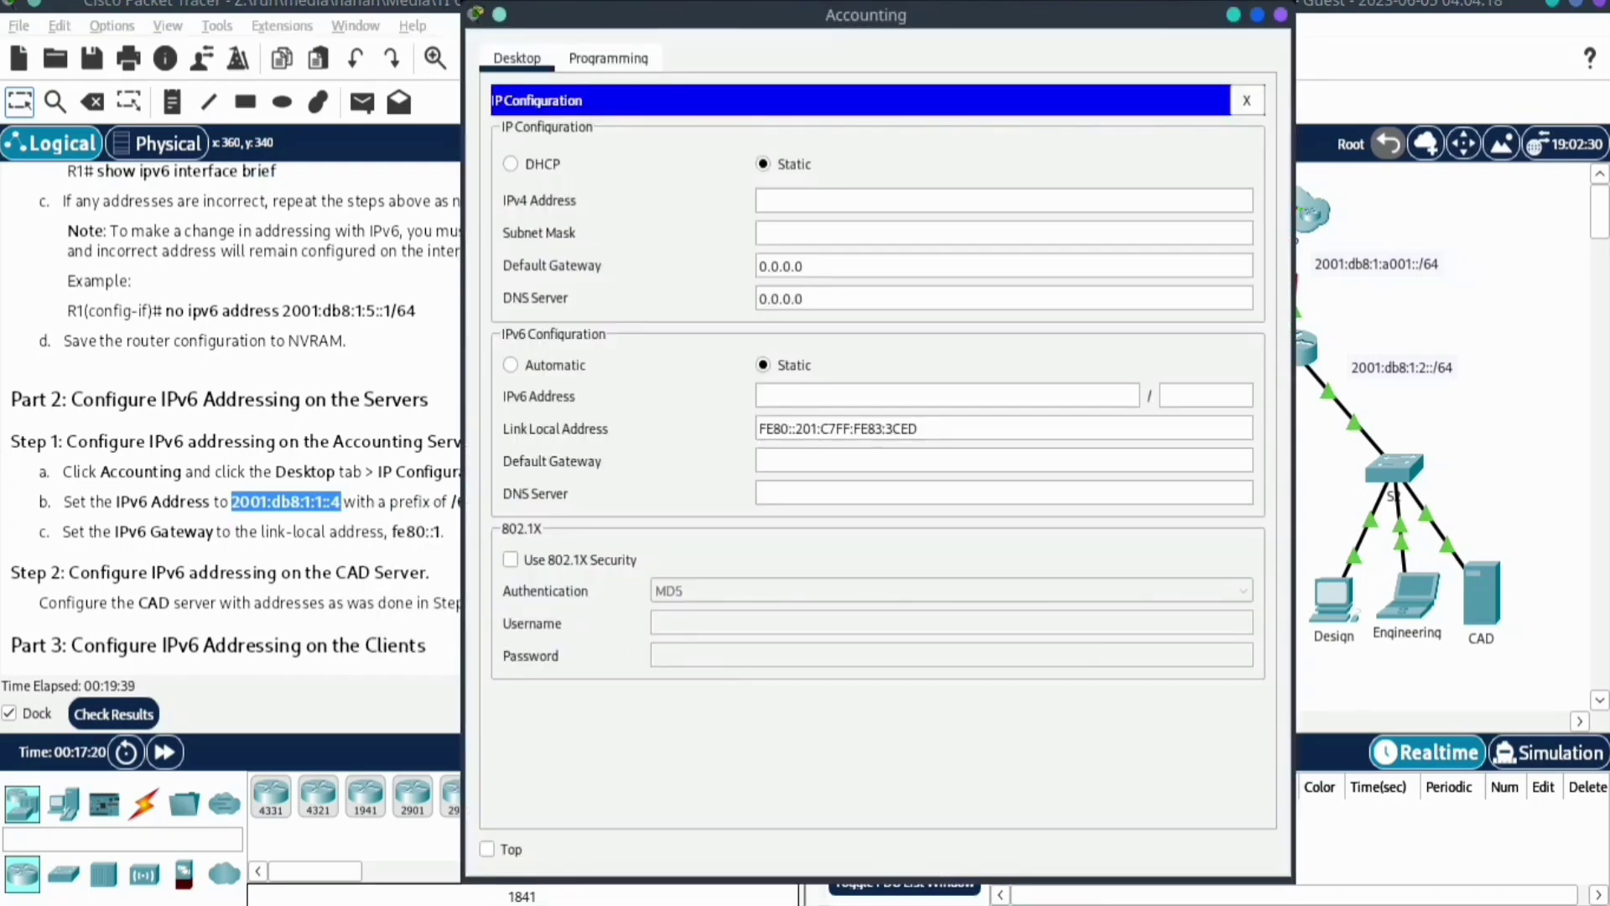
pyautogui.click(948, 396)
pyautogui.rightClick(794, 392)
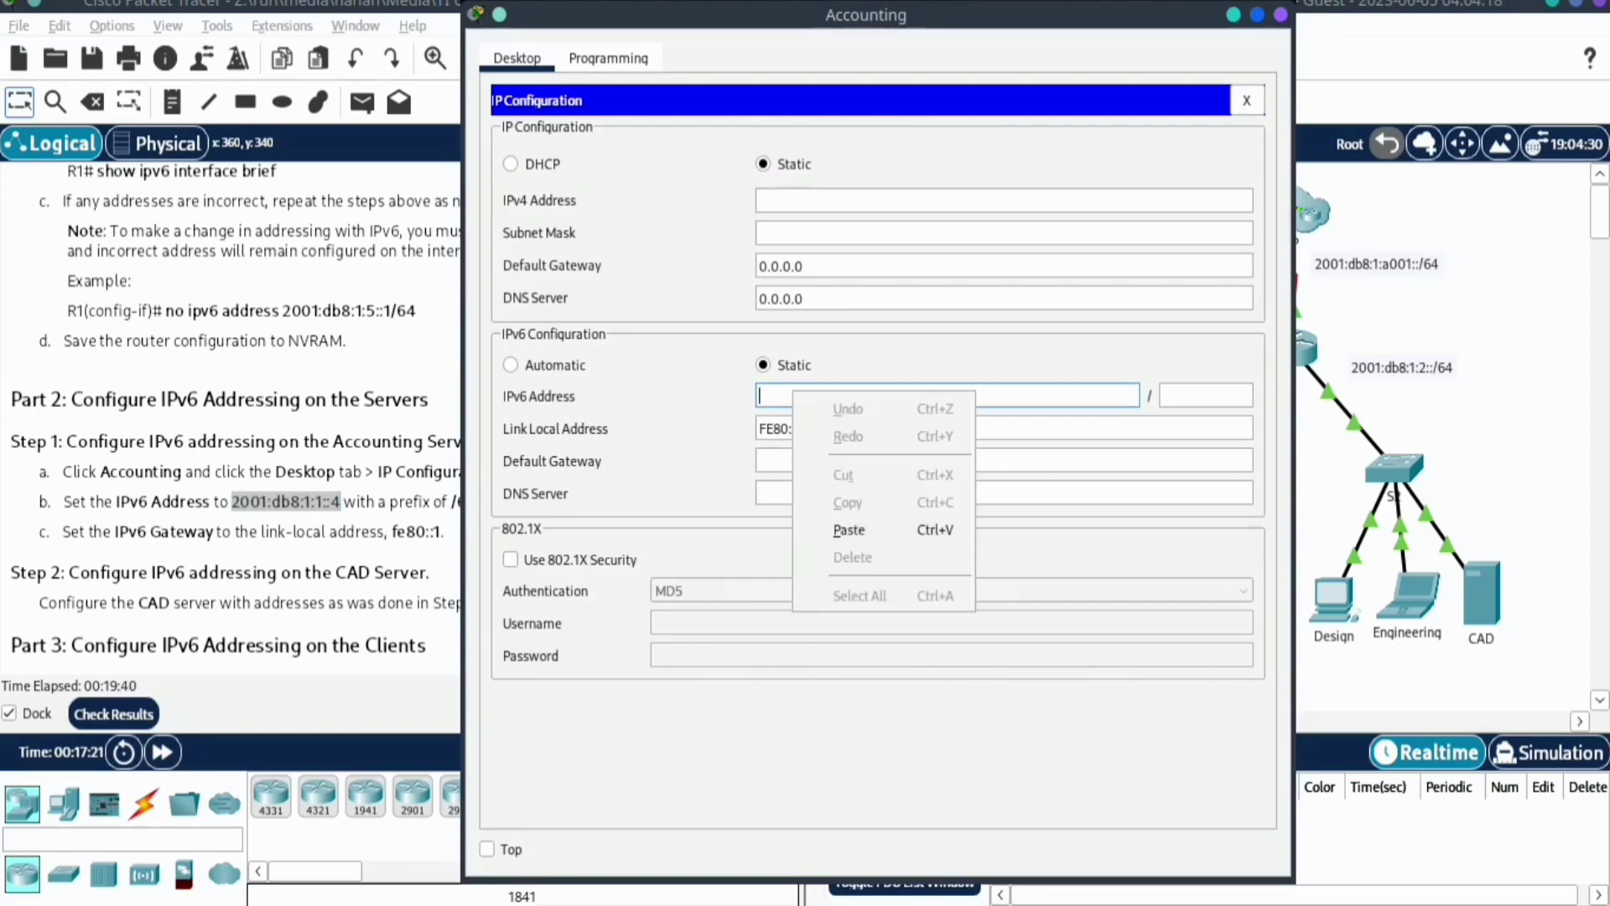
pyautogui.click(849, 529)
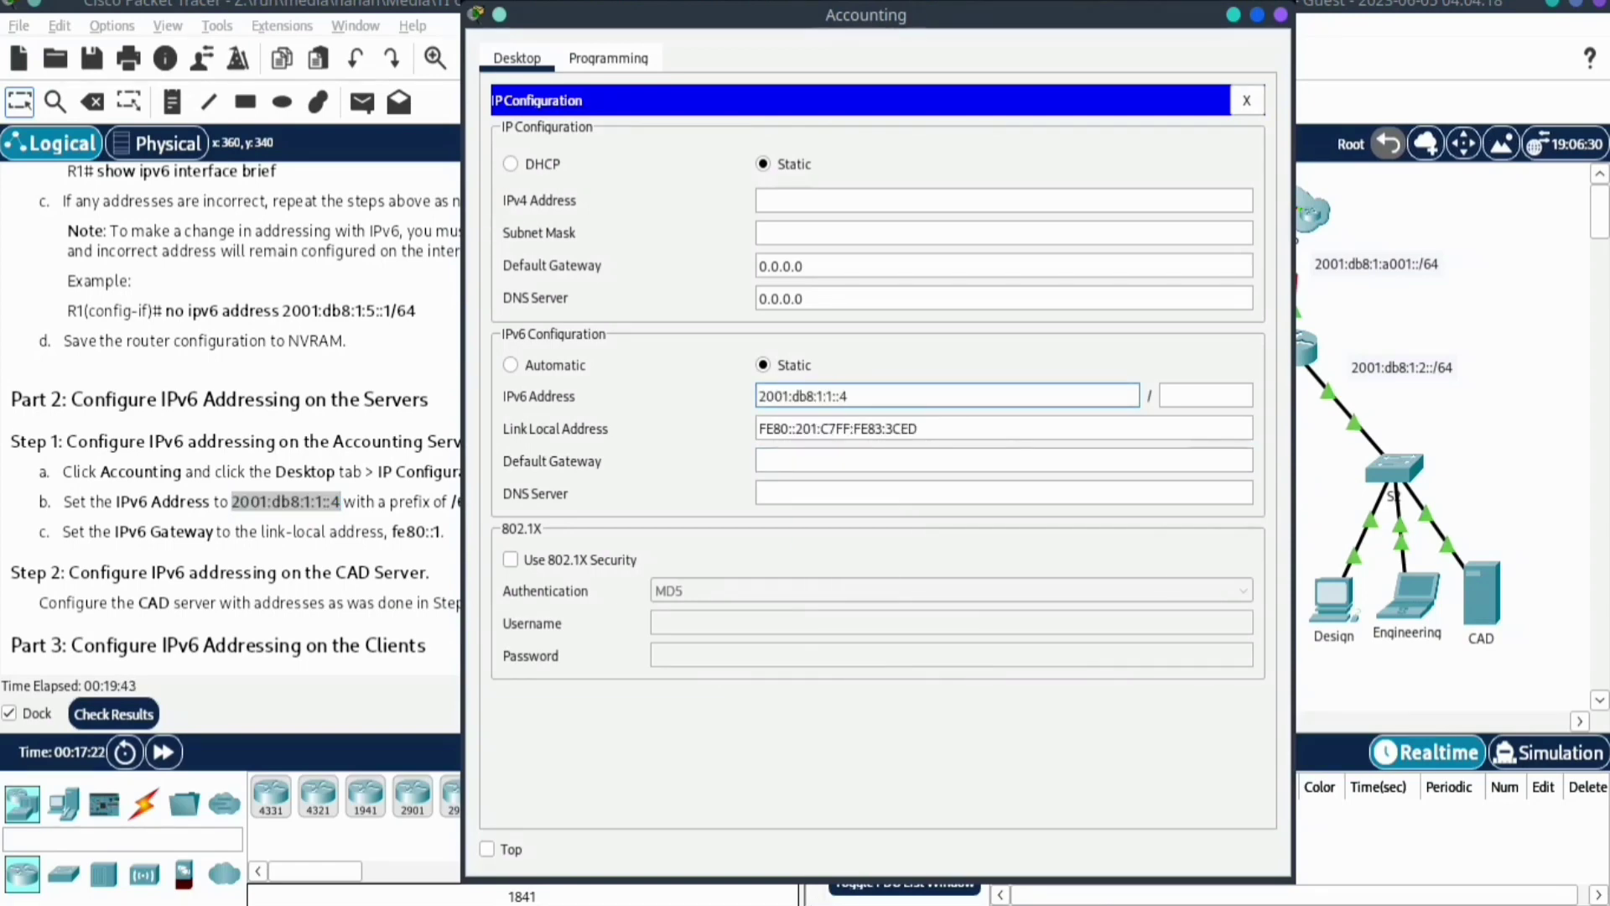
pyautogui.click(1207, 395)
pyautogui.write('64')
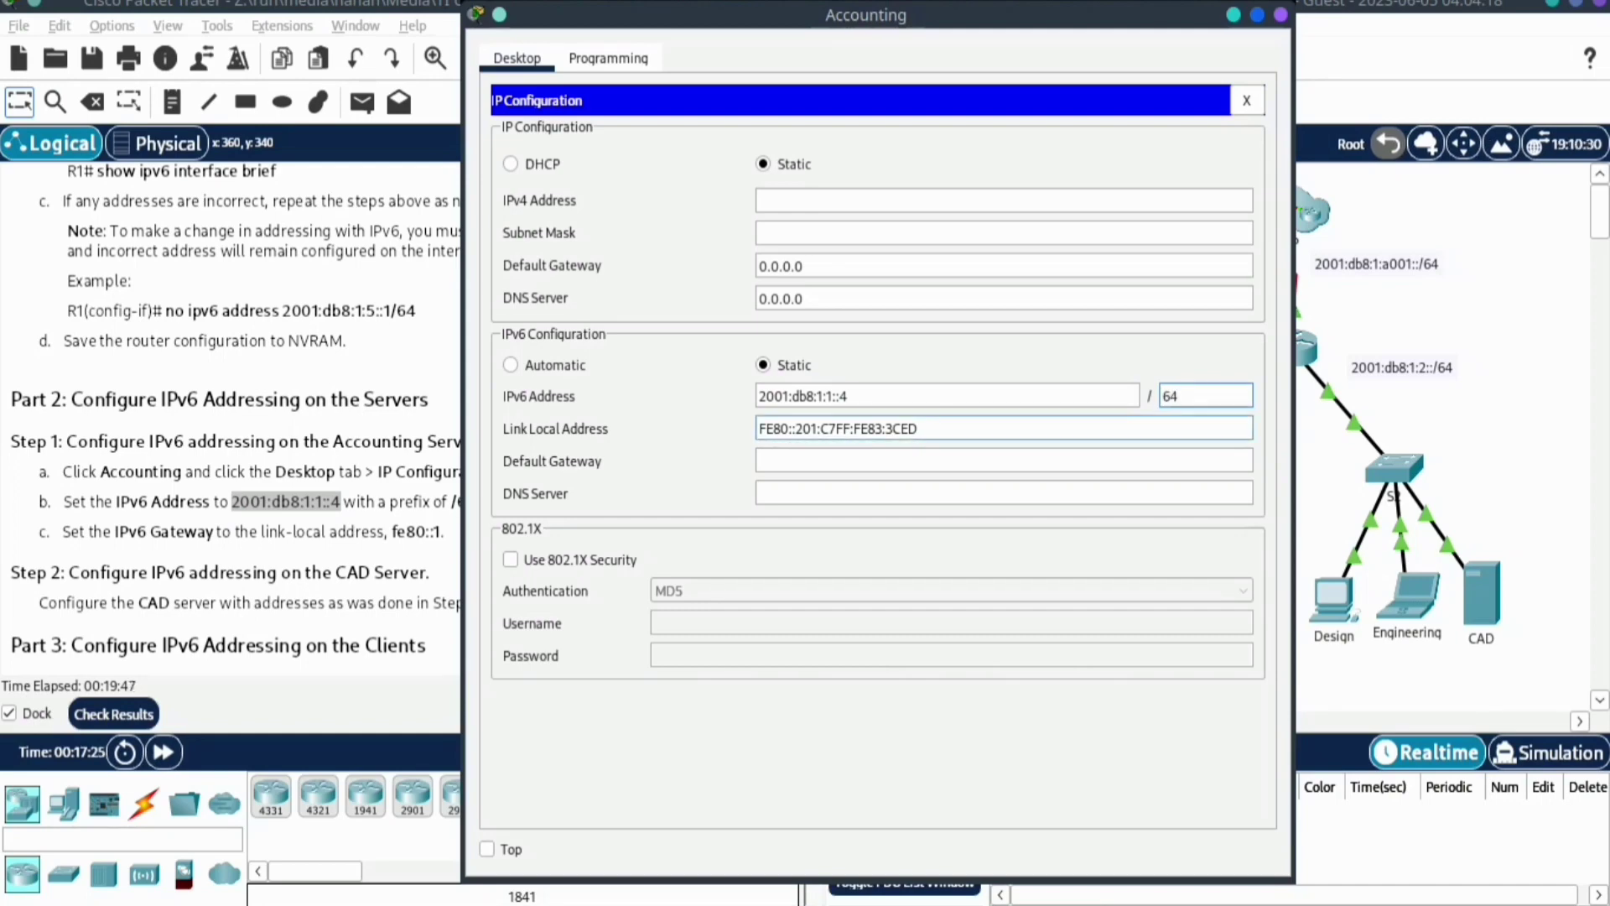
# Set the Accounting server's IPv6 default gateway to fe80::1 and close the server's window
pyautogui.click(839, 461)
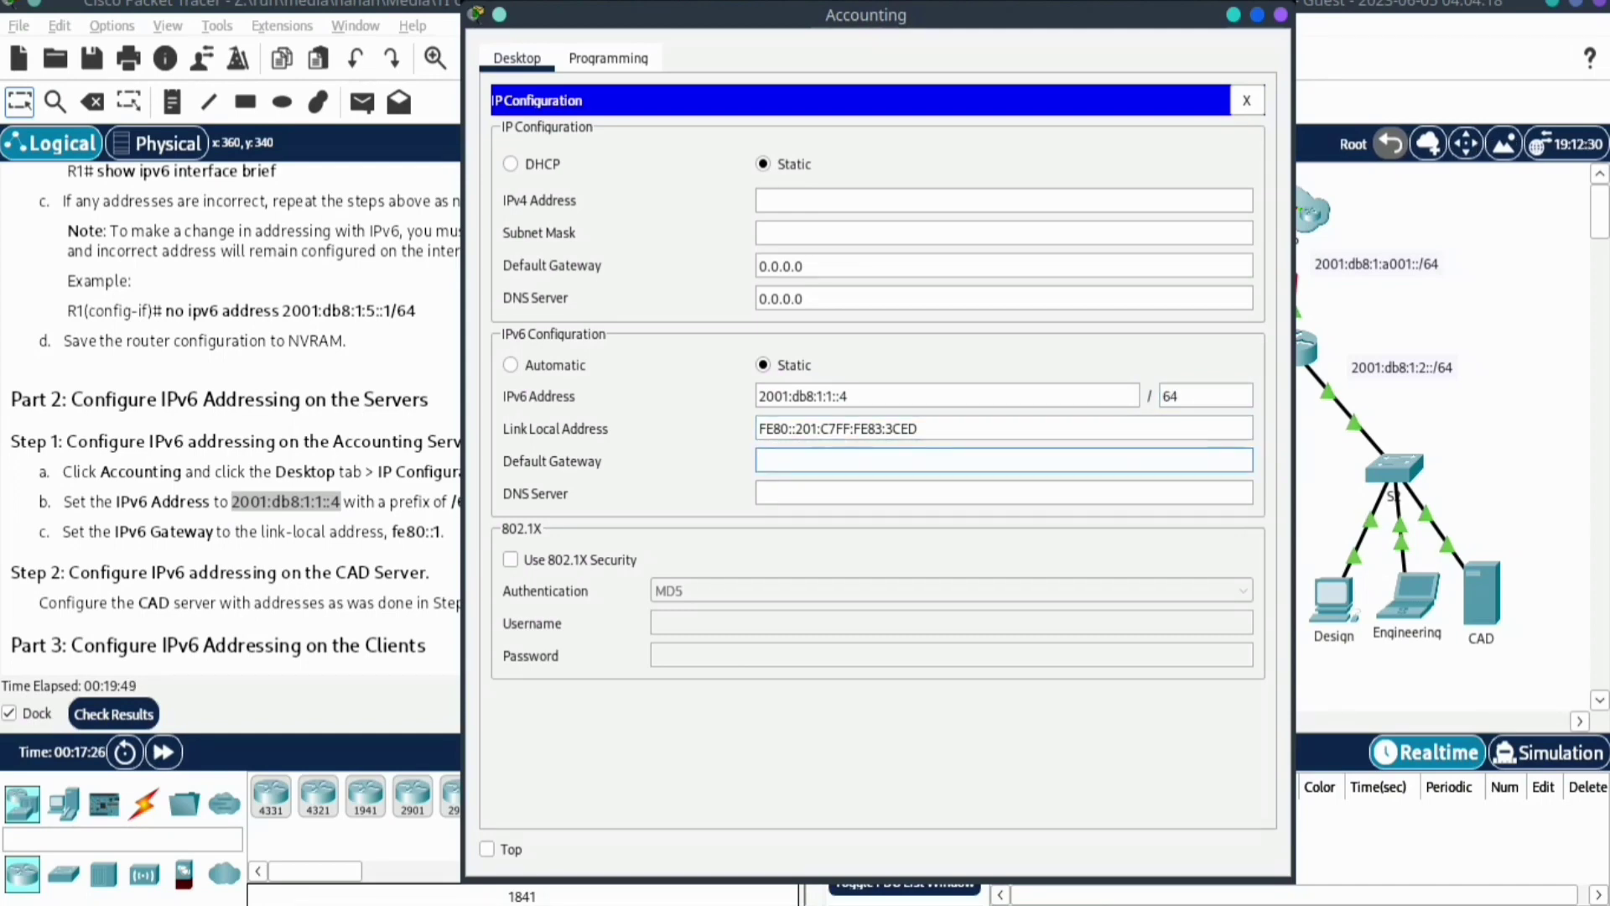
pyautogui.write('fe8')
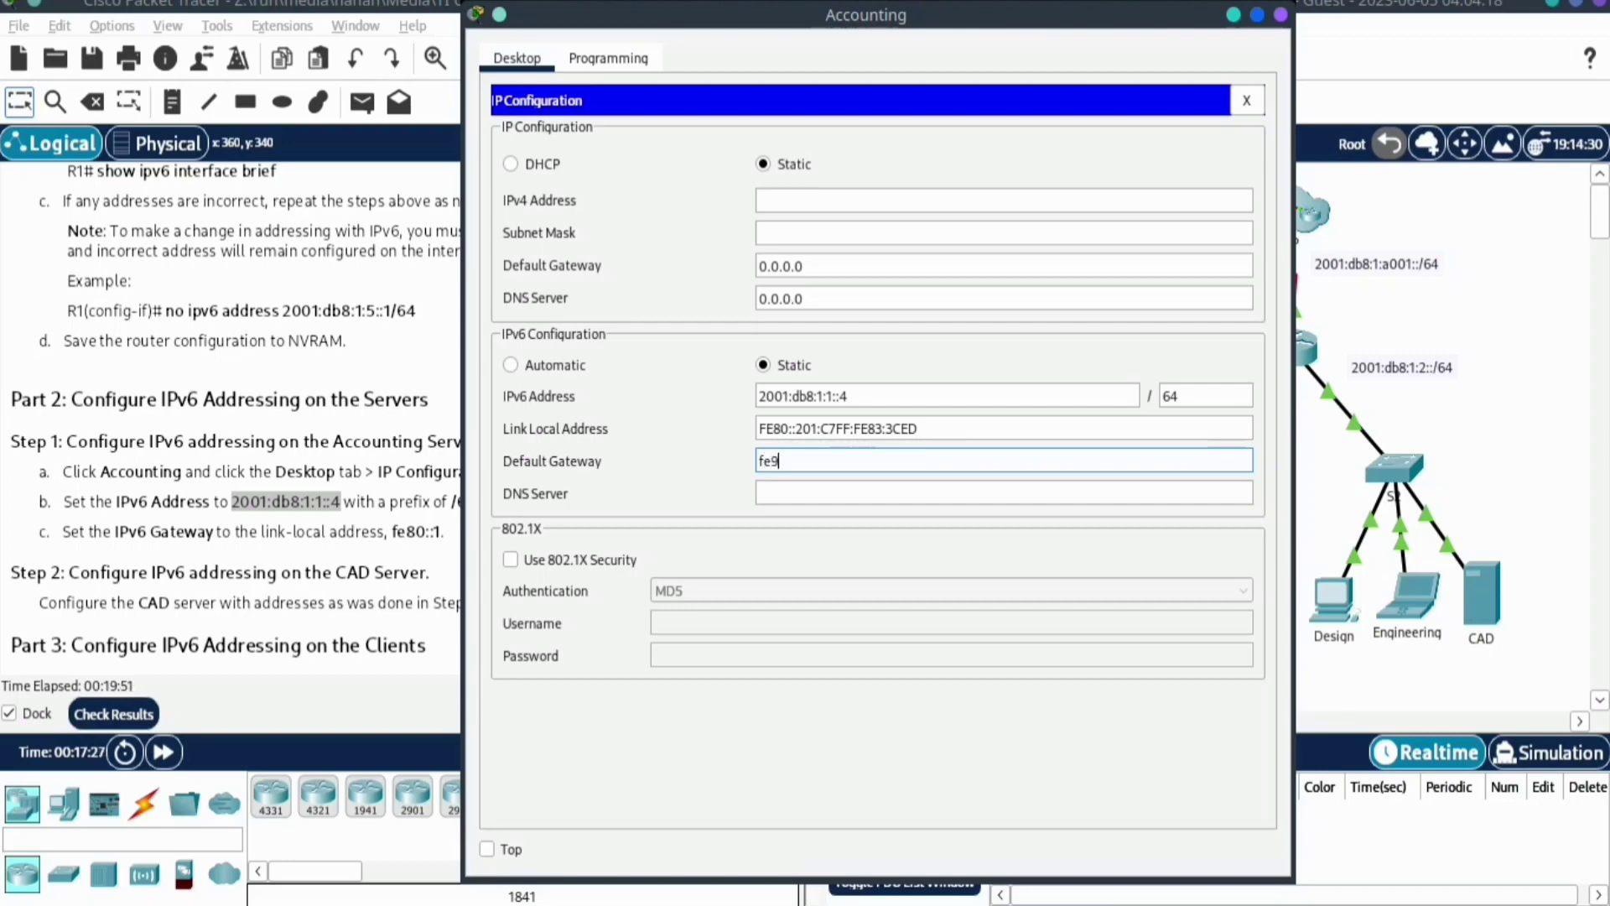
pyautogui.write('0')
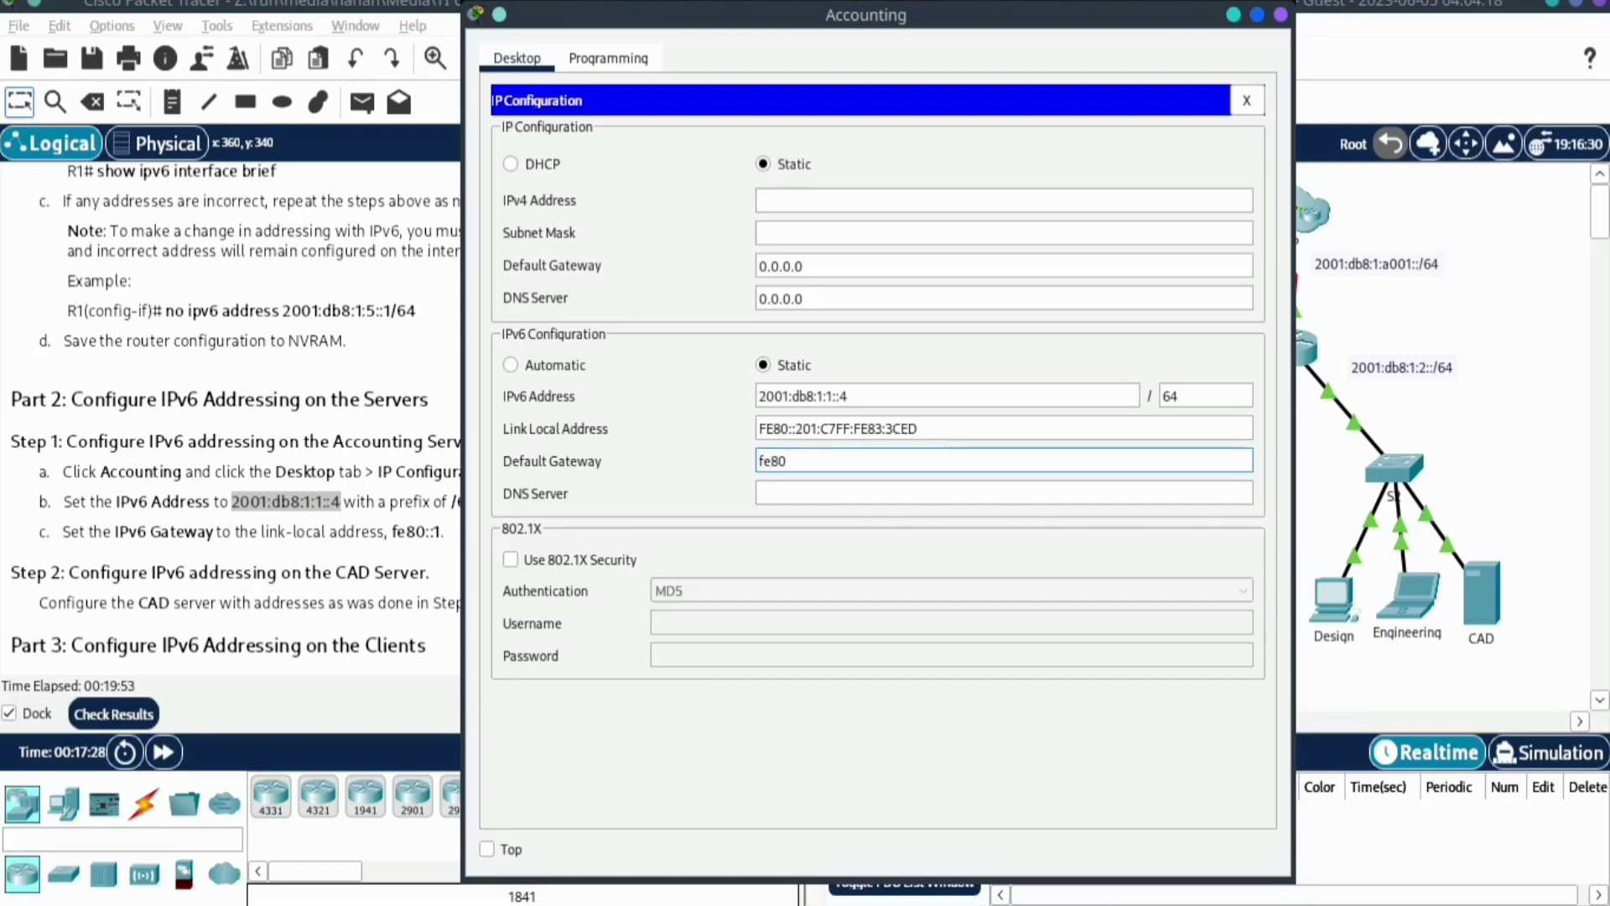
pyautogui.write('::1')
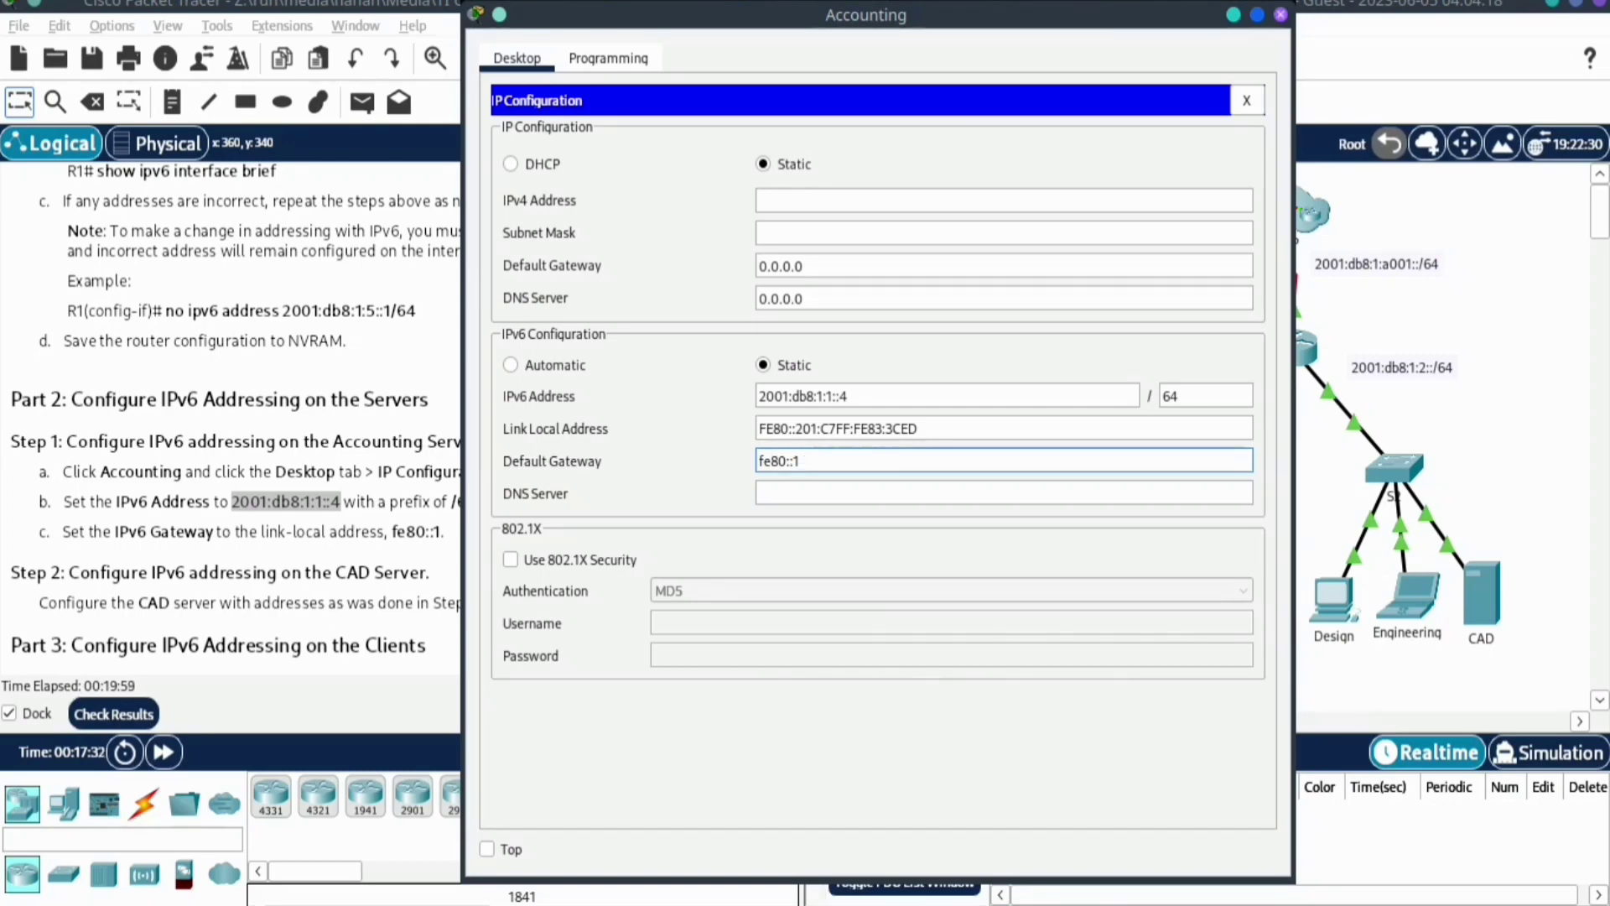
pyautogui.click(1281, 16)
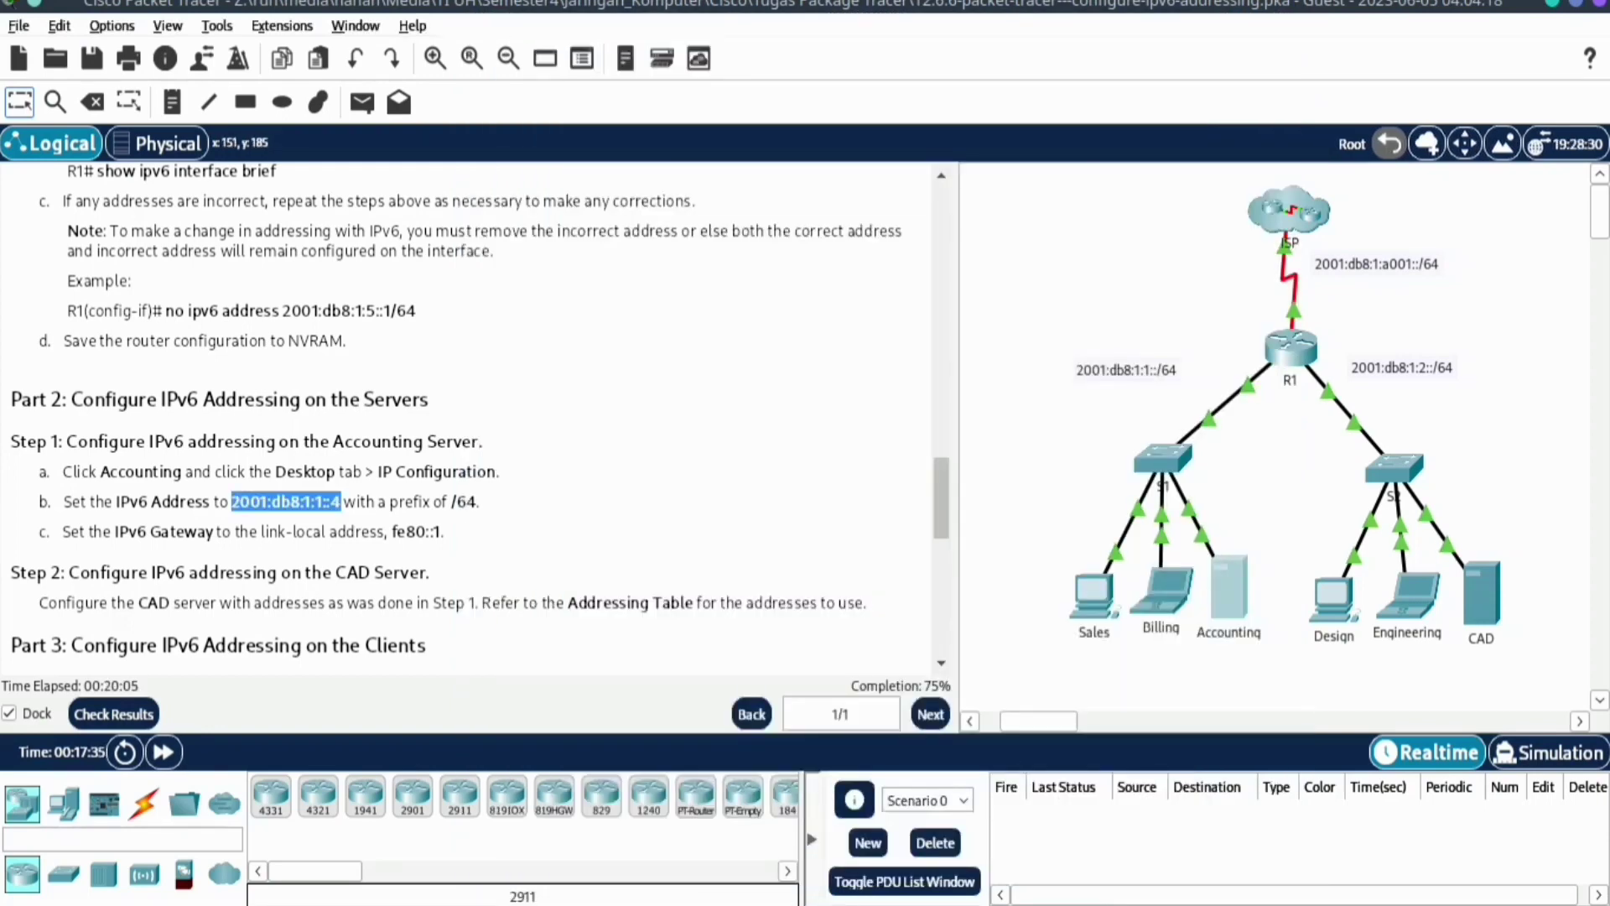
# Copy the CAD server's IPv6 address 2001:db8:1:2::4, without the prefix, from the Addressing Table in the instructions
pyautogui.scroll(15, 470, 420)
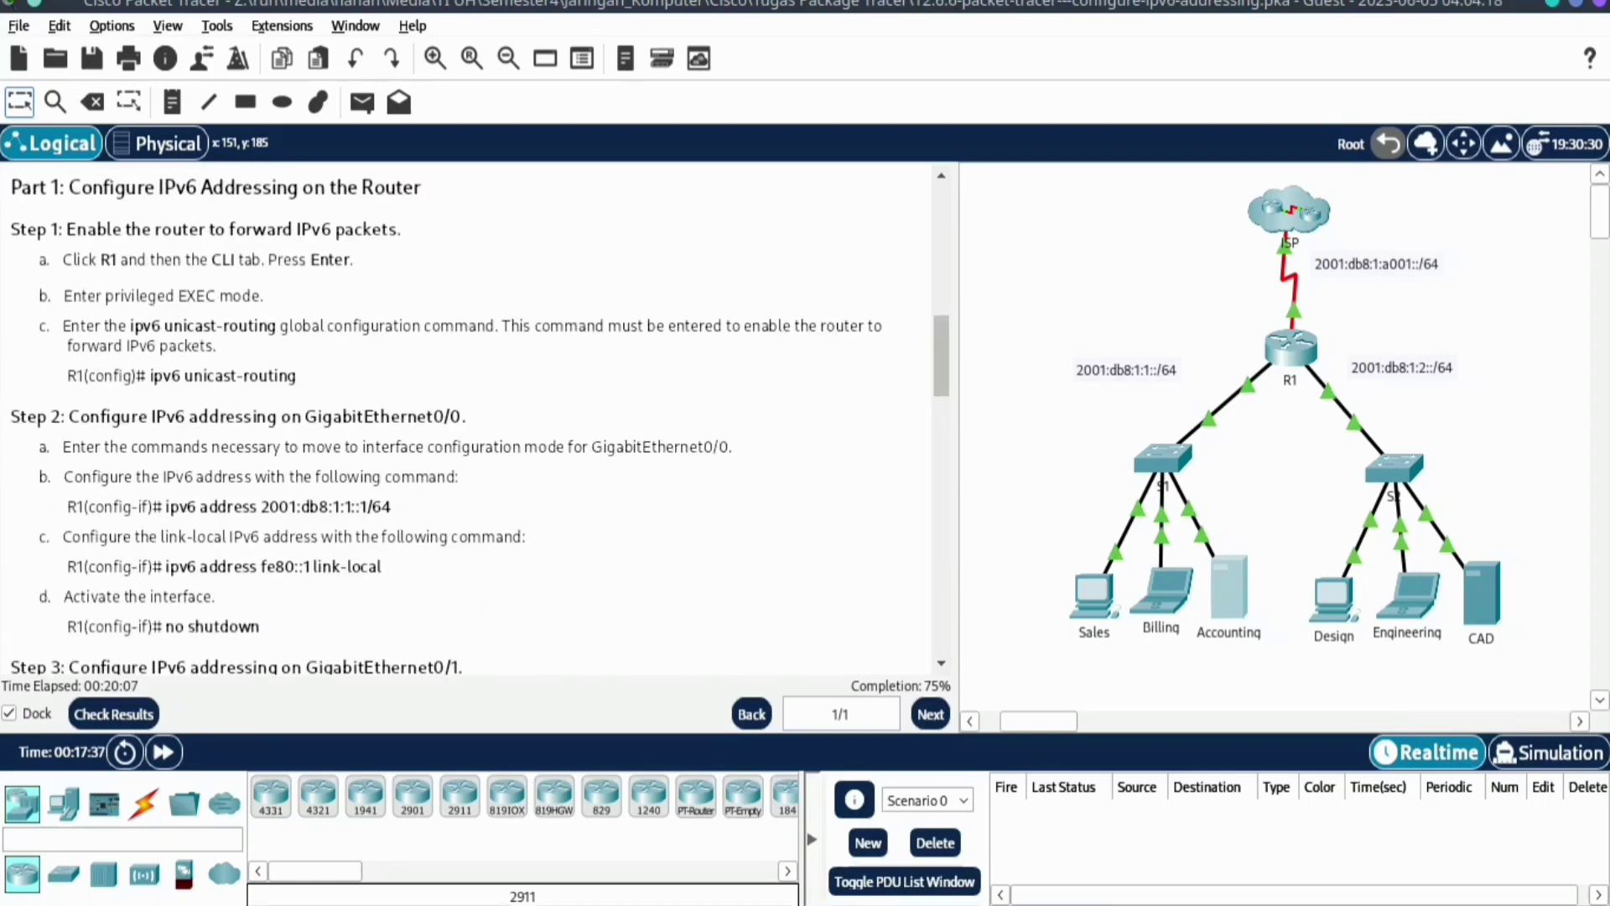
pyautogui.scroll(5, 470, 419)
pyautogui.scroll(-2, 470, 419)
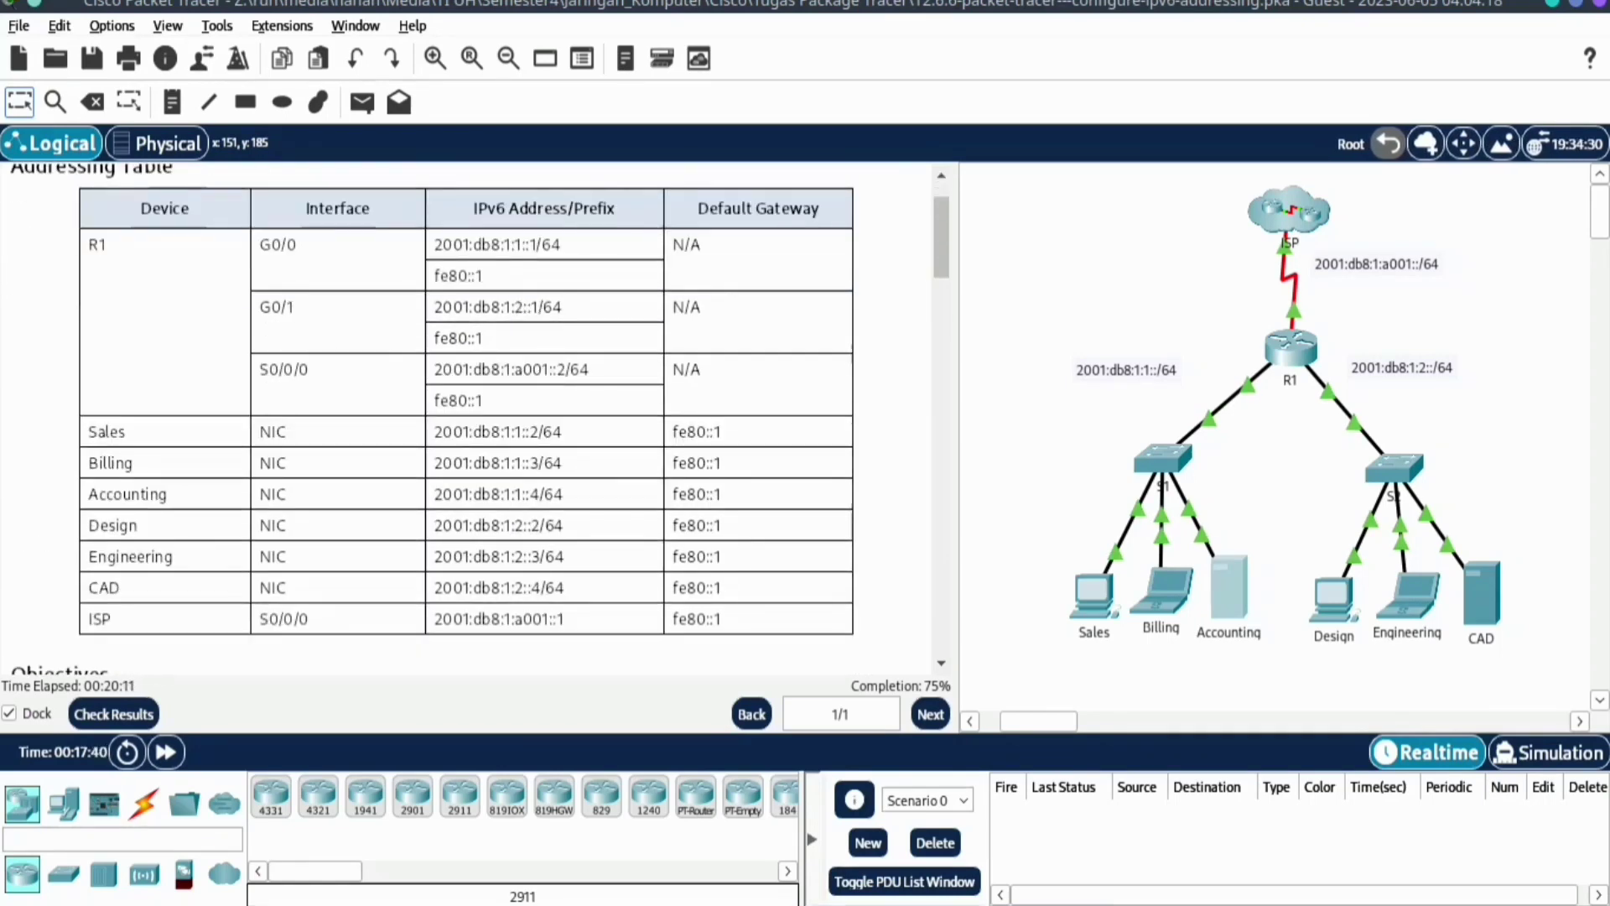
pyautogui.moveTo(435, 588); pyautogui.dragTo(541, 588)
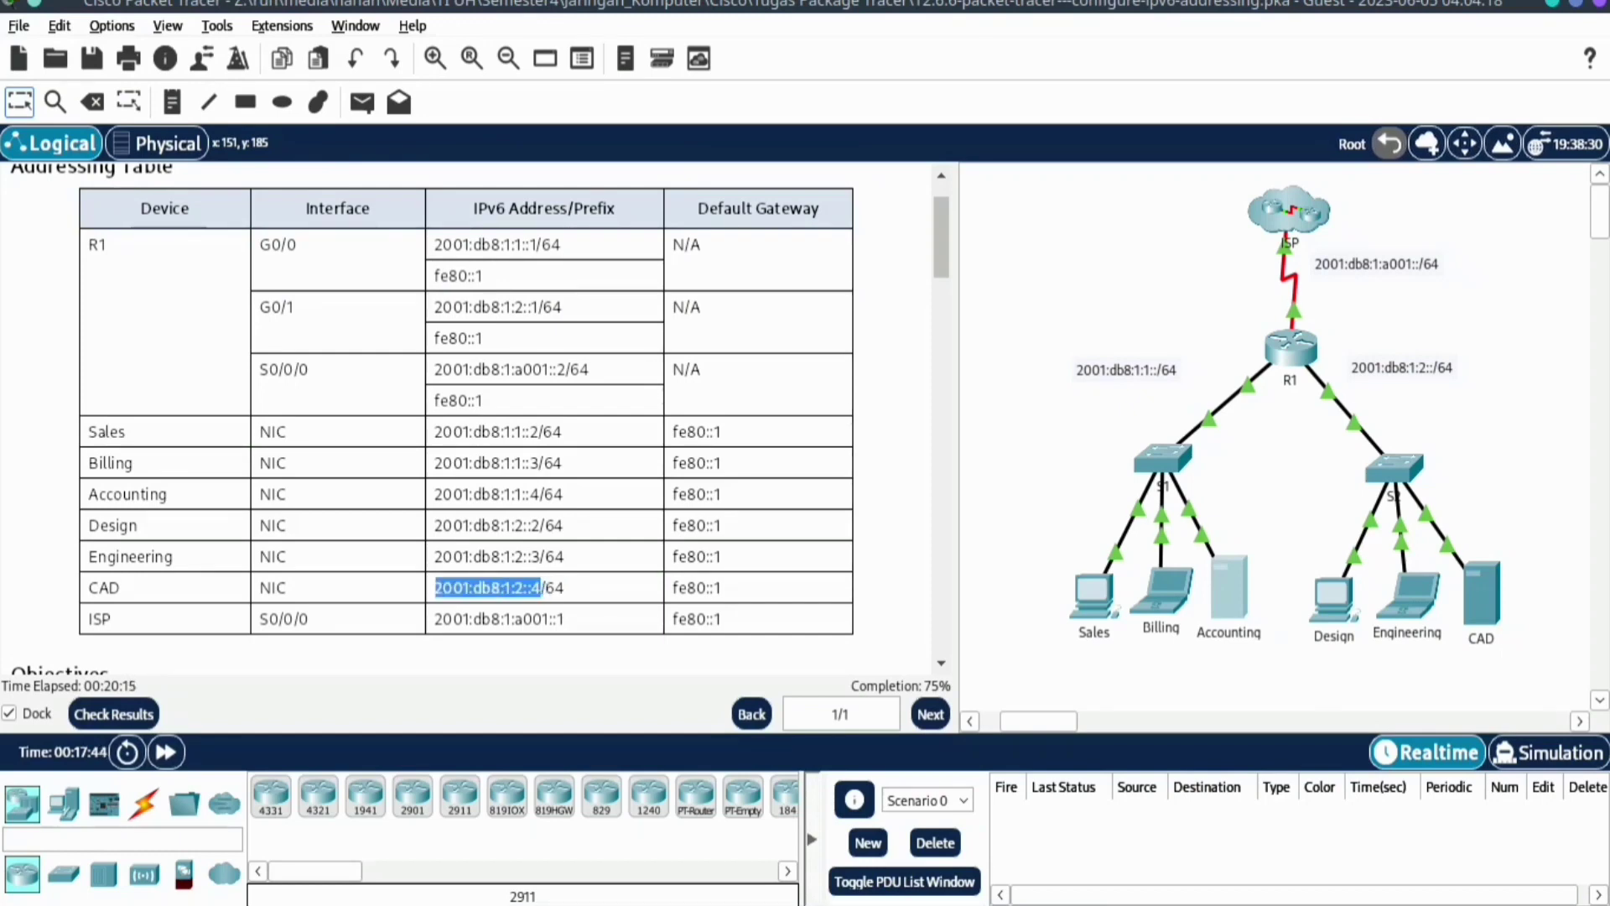
pyautogui.rightClick(542, 589)
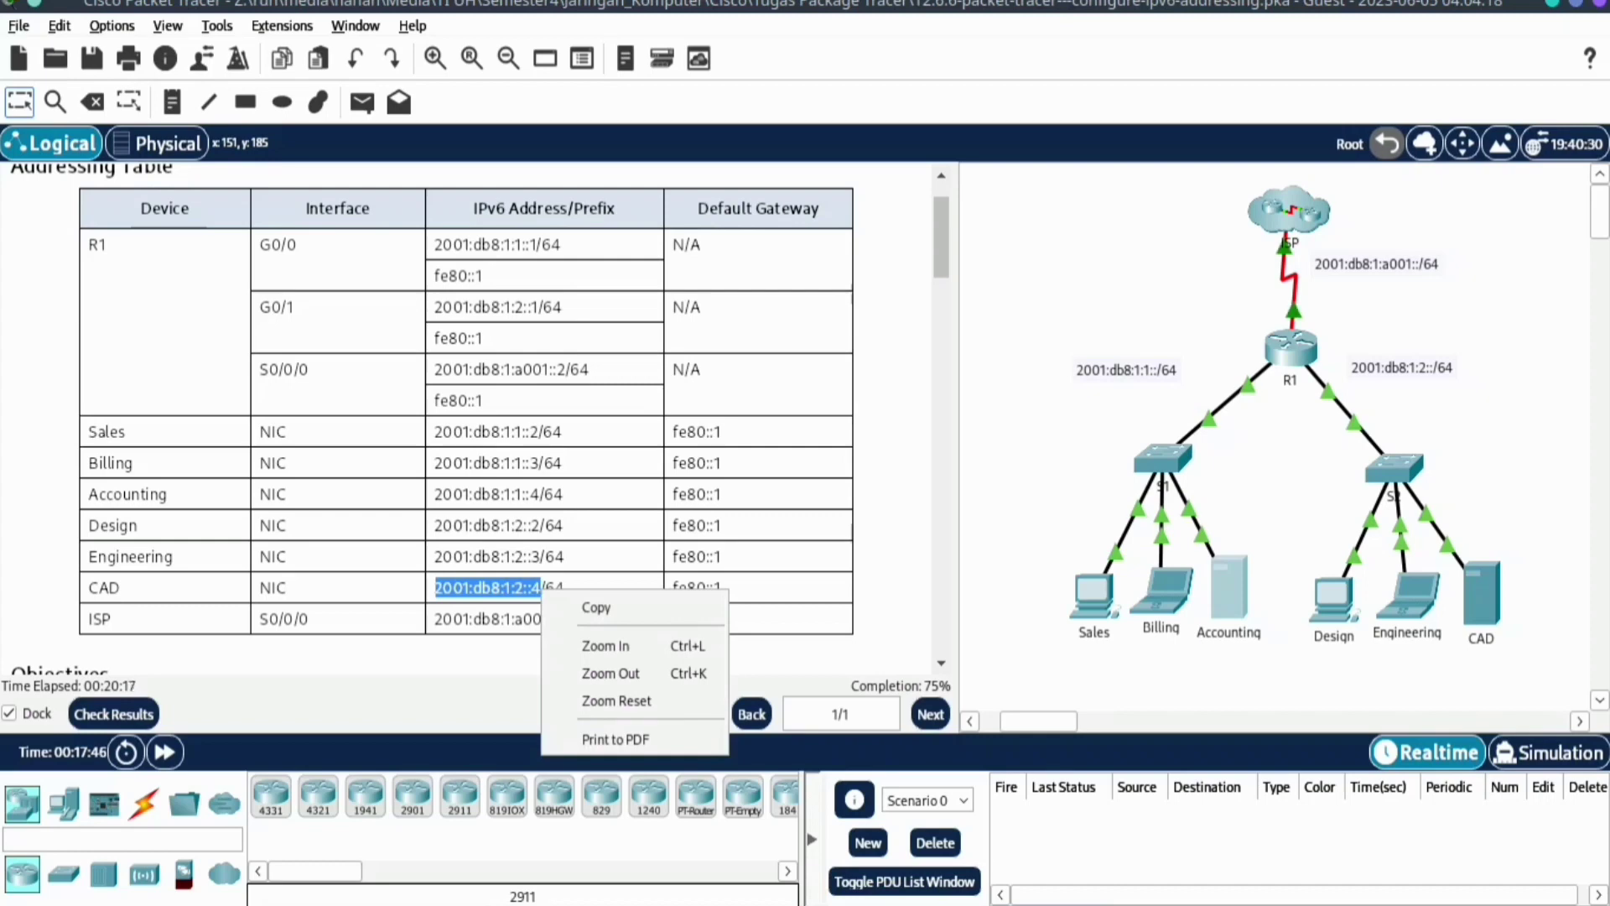
pyautogui.click(596, 607)
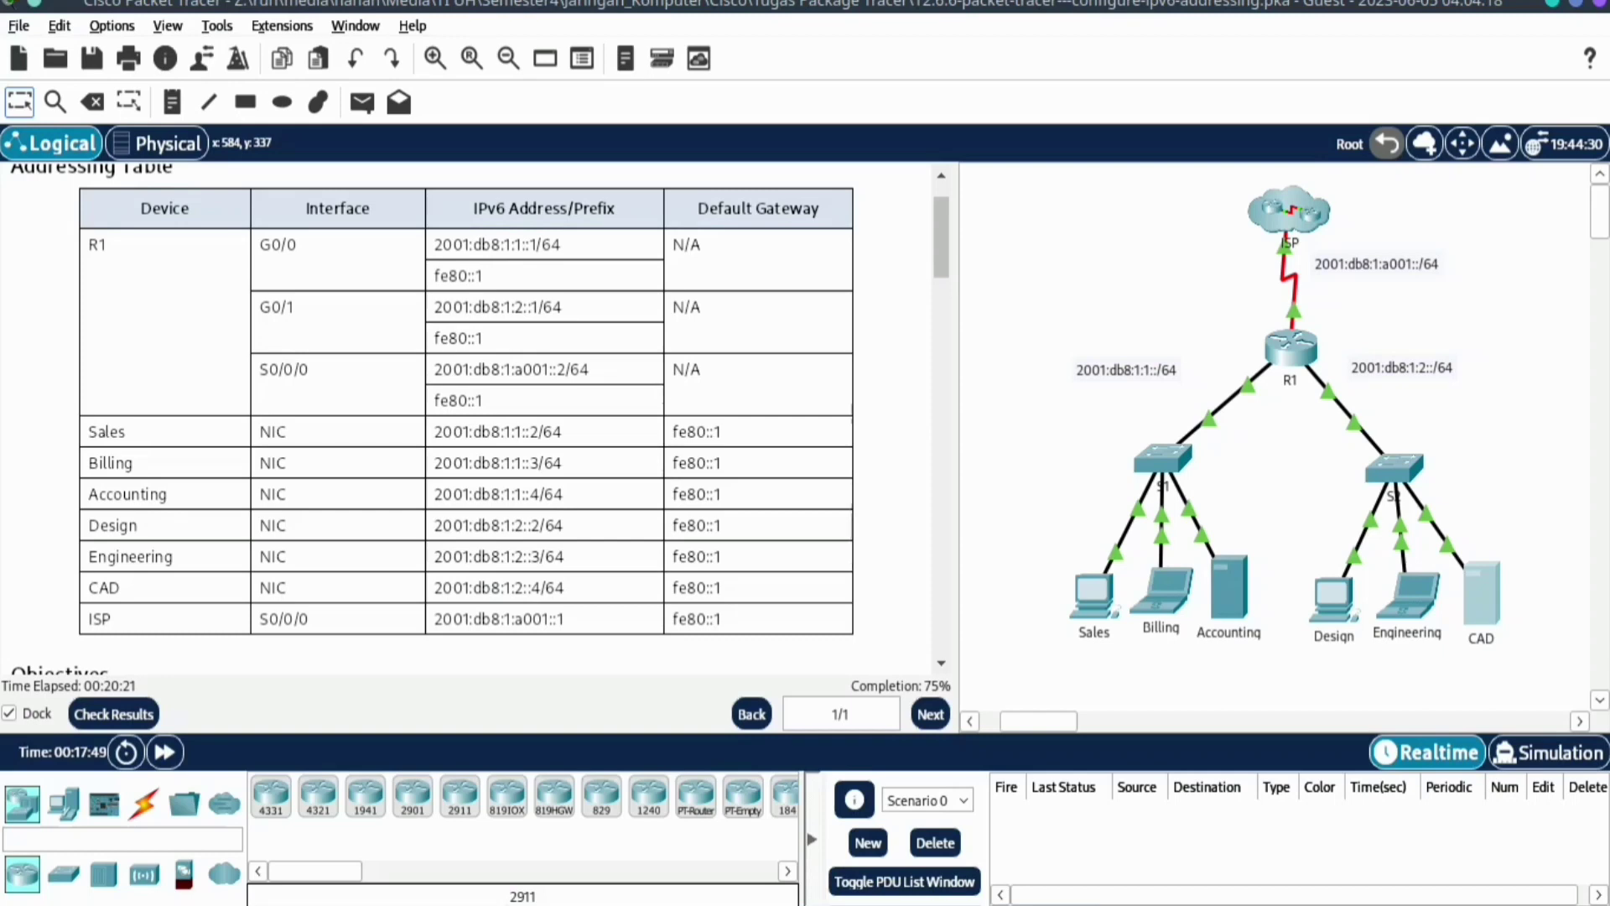
# In the CAD server's IP Configuration, set the static IPv6 address to the copied 2001:db8:1:2::4 with prefix length 64
pyautogui.click(1481, 600)
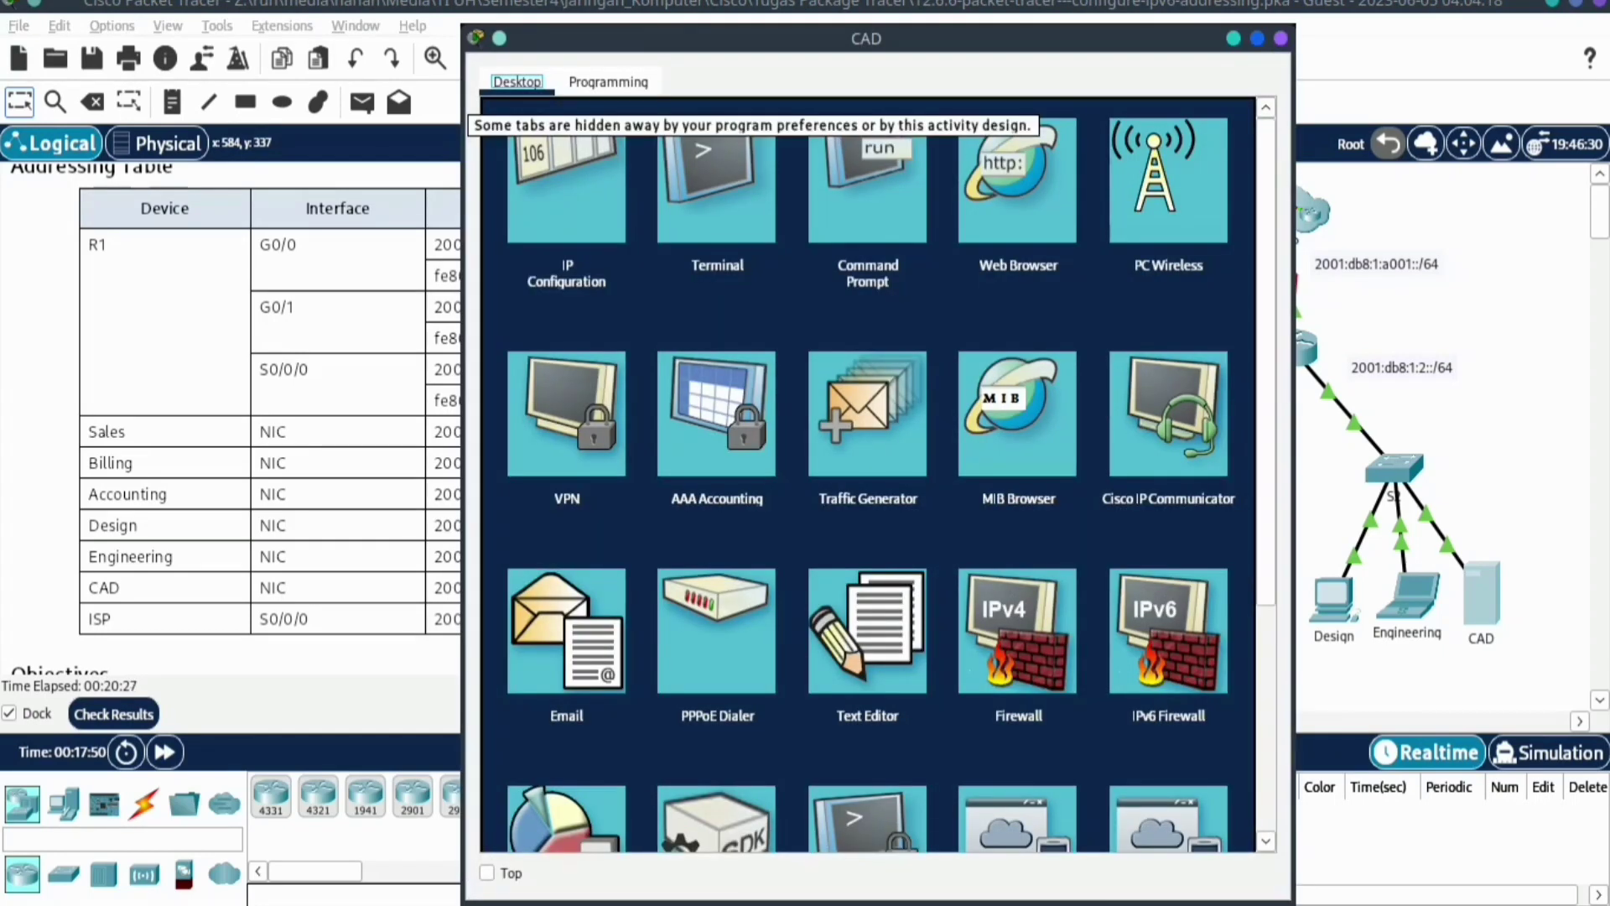
pyautogui.click(566, 180)
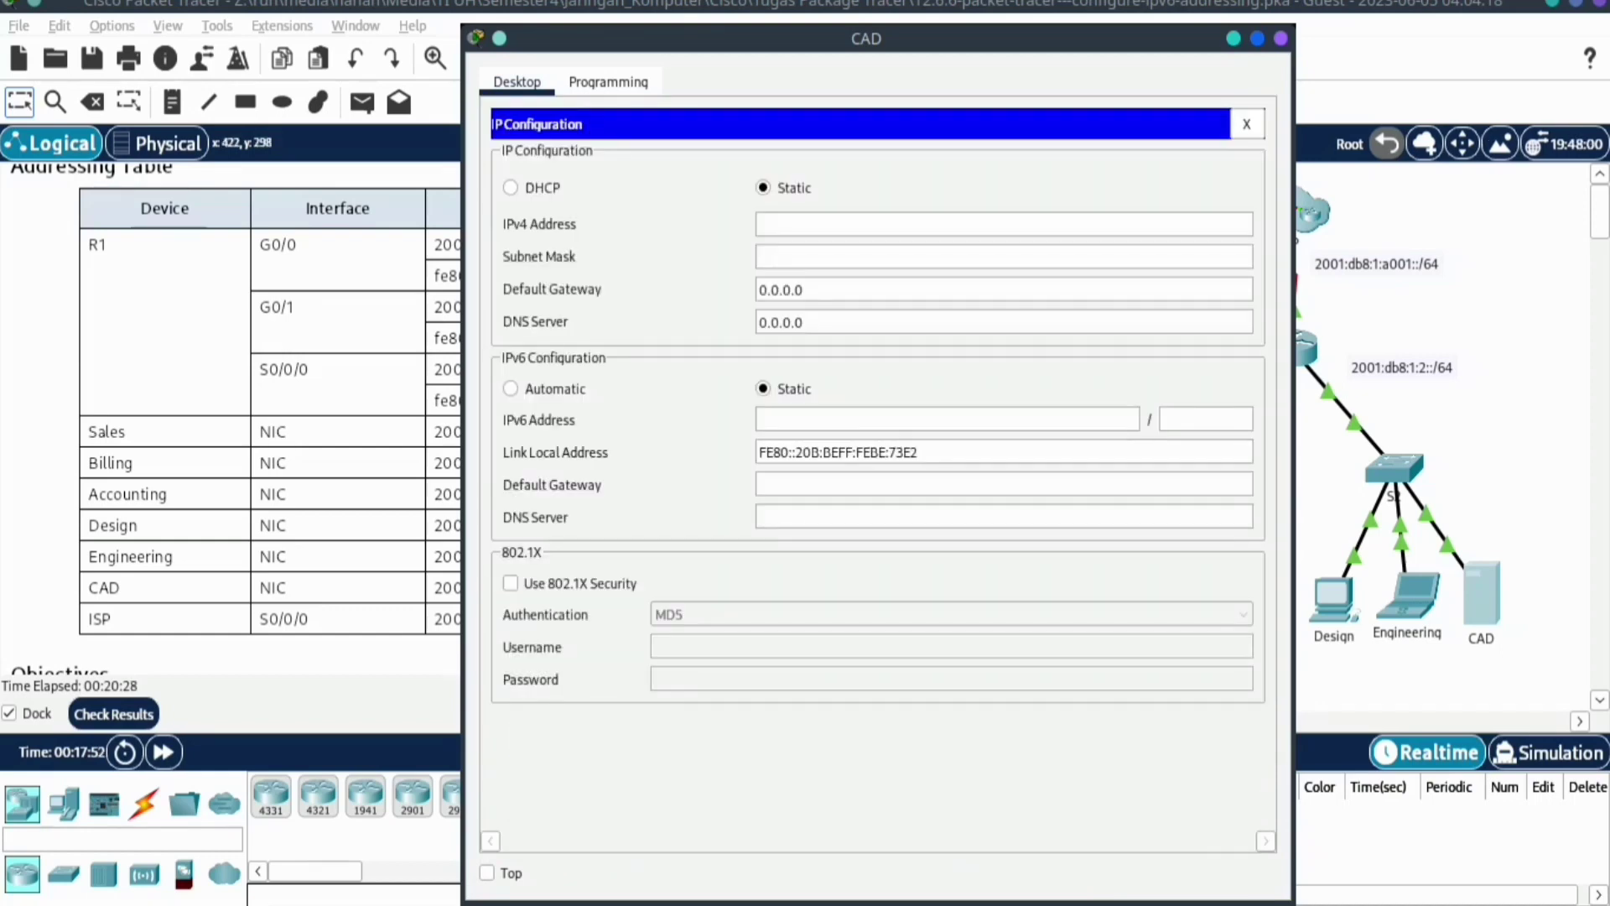
pyautogui.rightClick(783, 417)
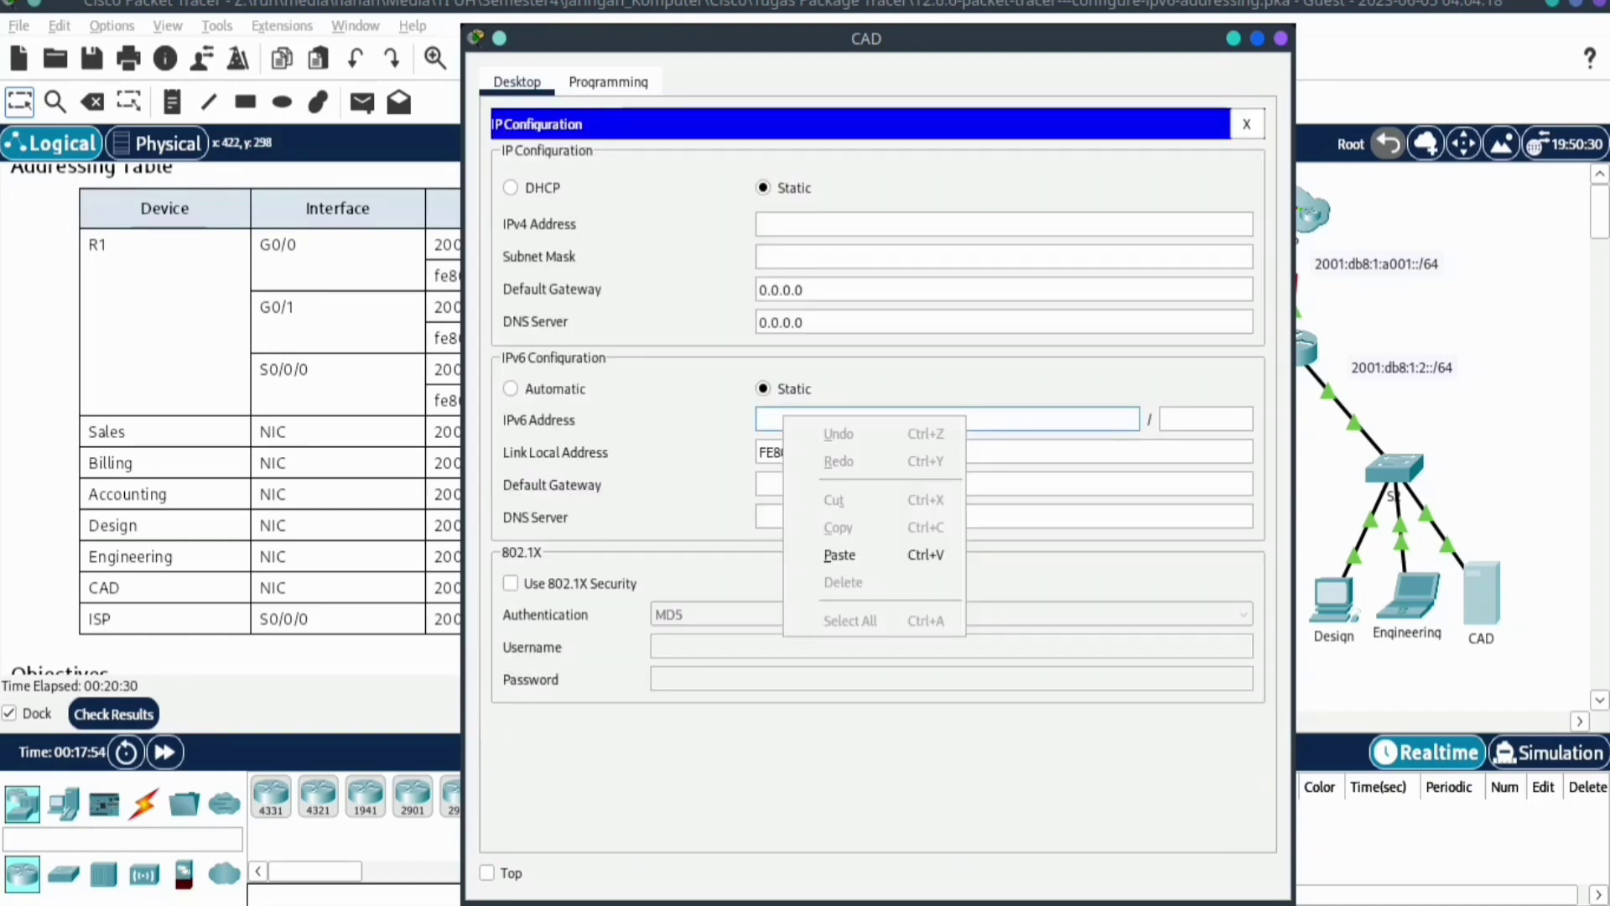
pyautogui.click(819, 551)
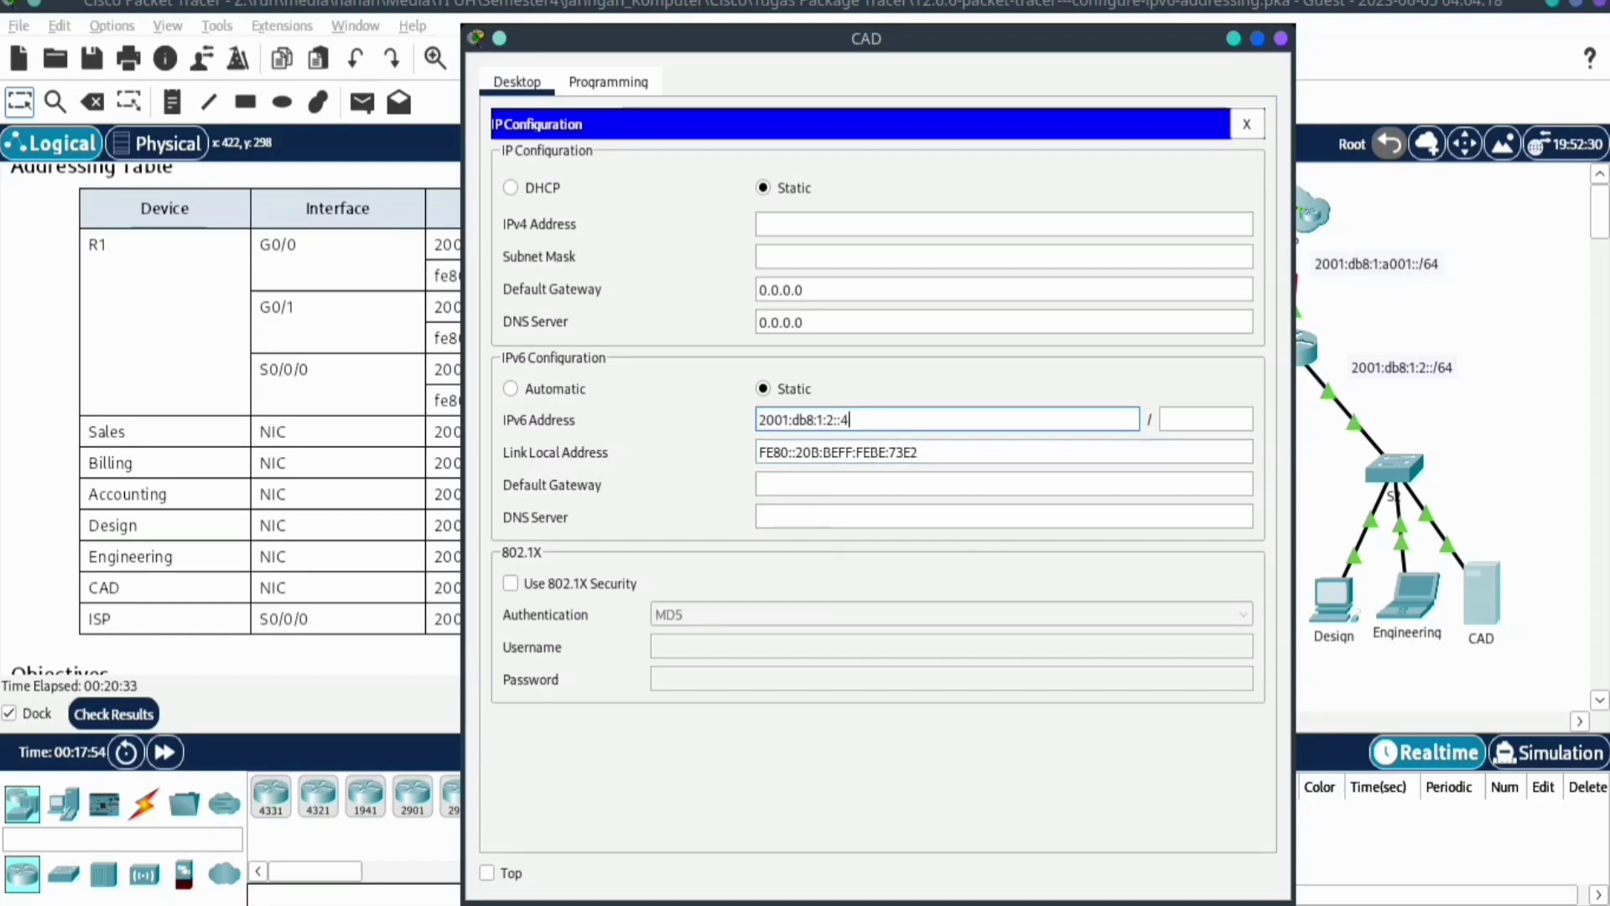
pyautogui.click(1206, 420)
pyautogui.write('64')
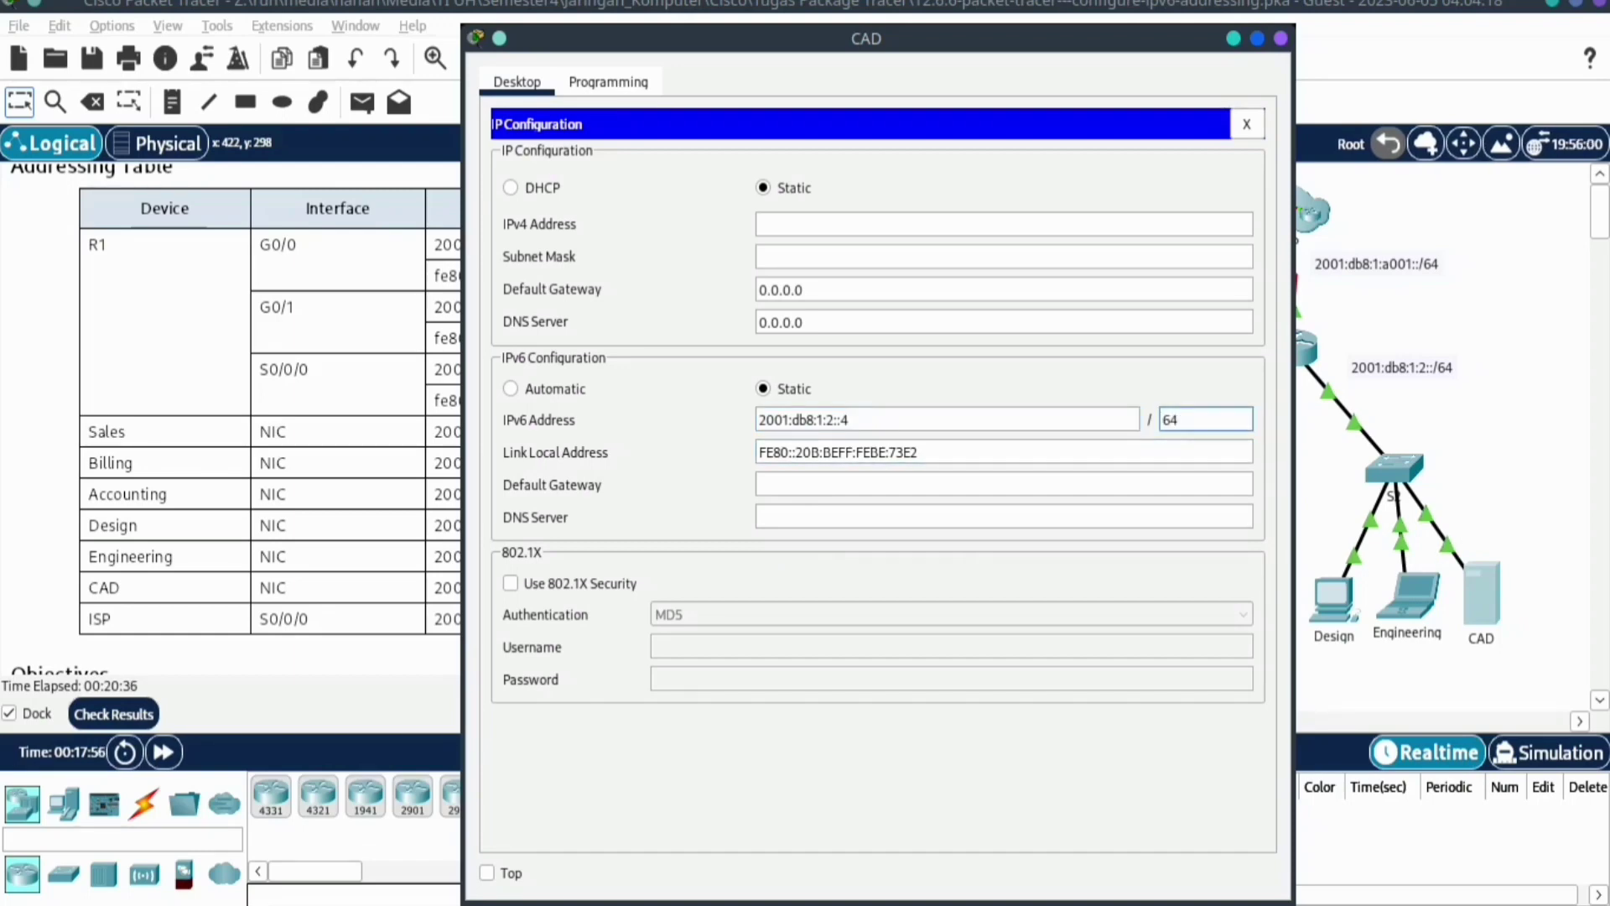
# Set the CAD server's IPv6 default gateway to fe80::1 and close the server's window
pyautogui.click(1004, 485)
pyautogui.write('f')
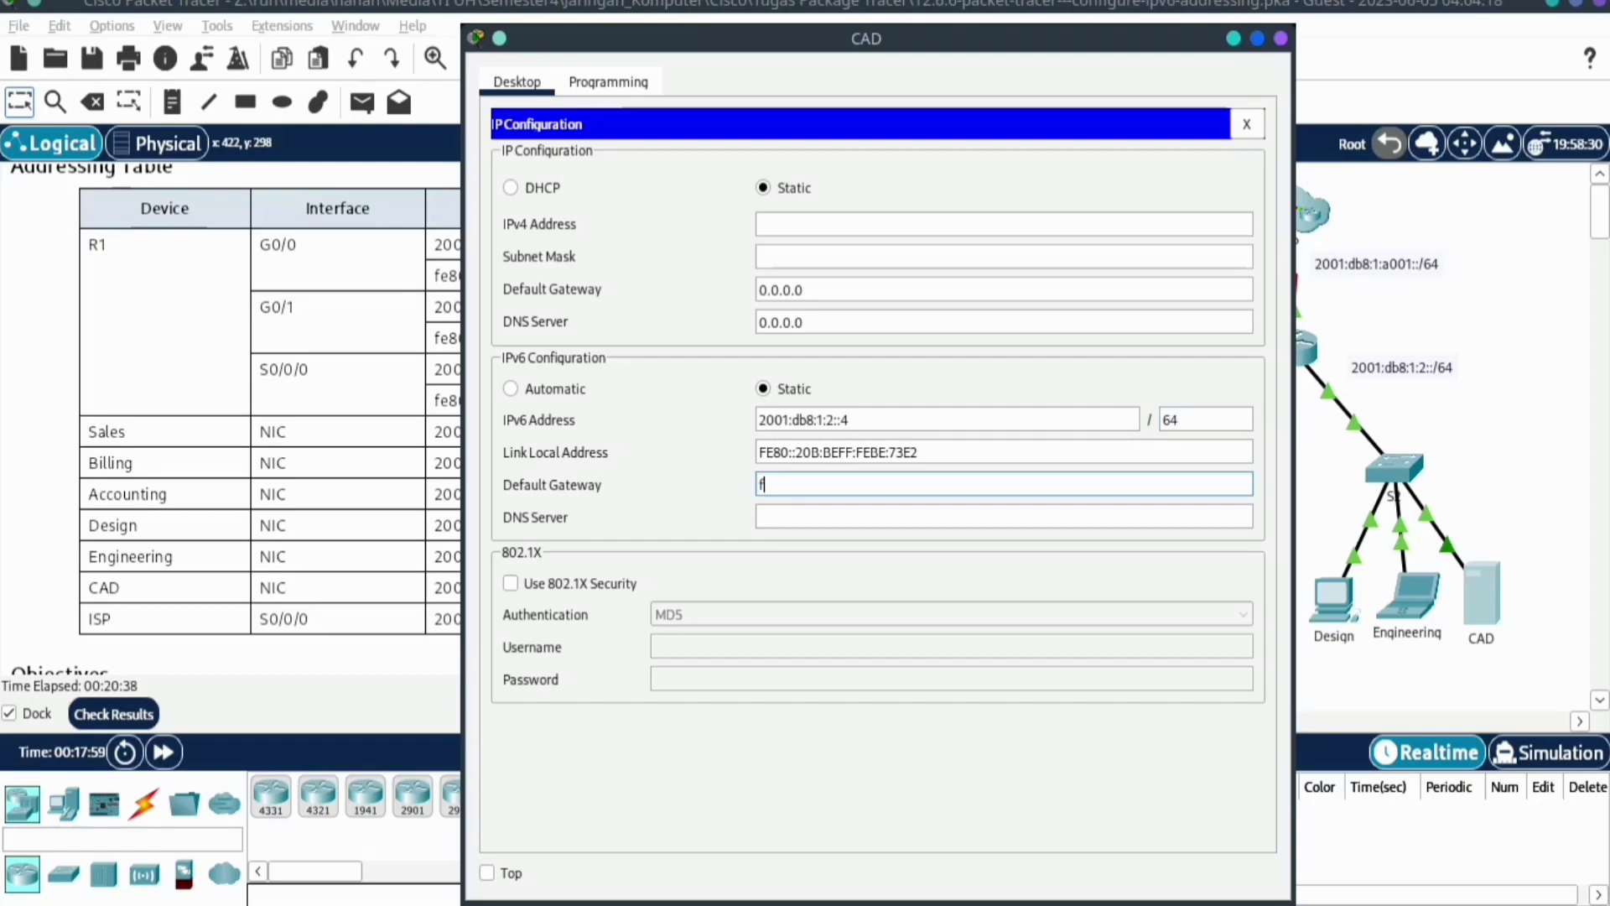
pyautogui.write('e80')
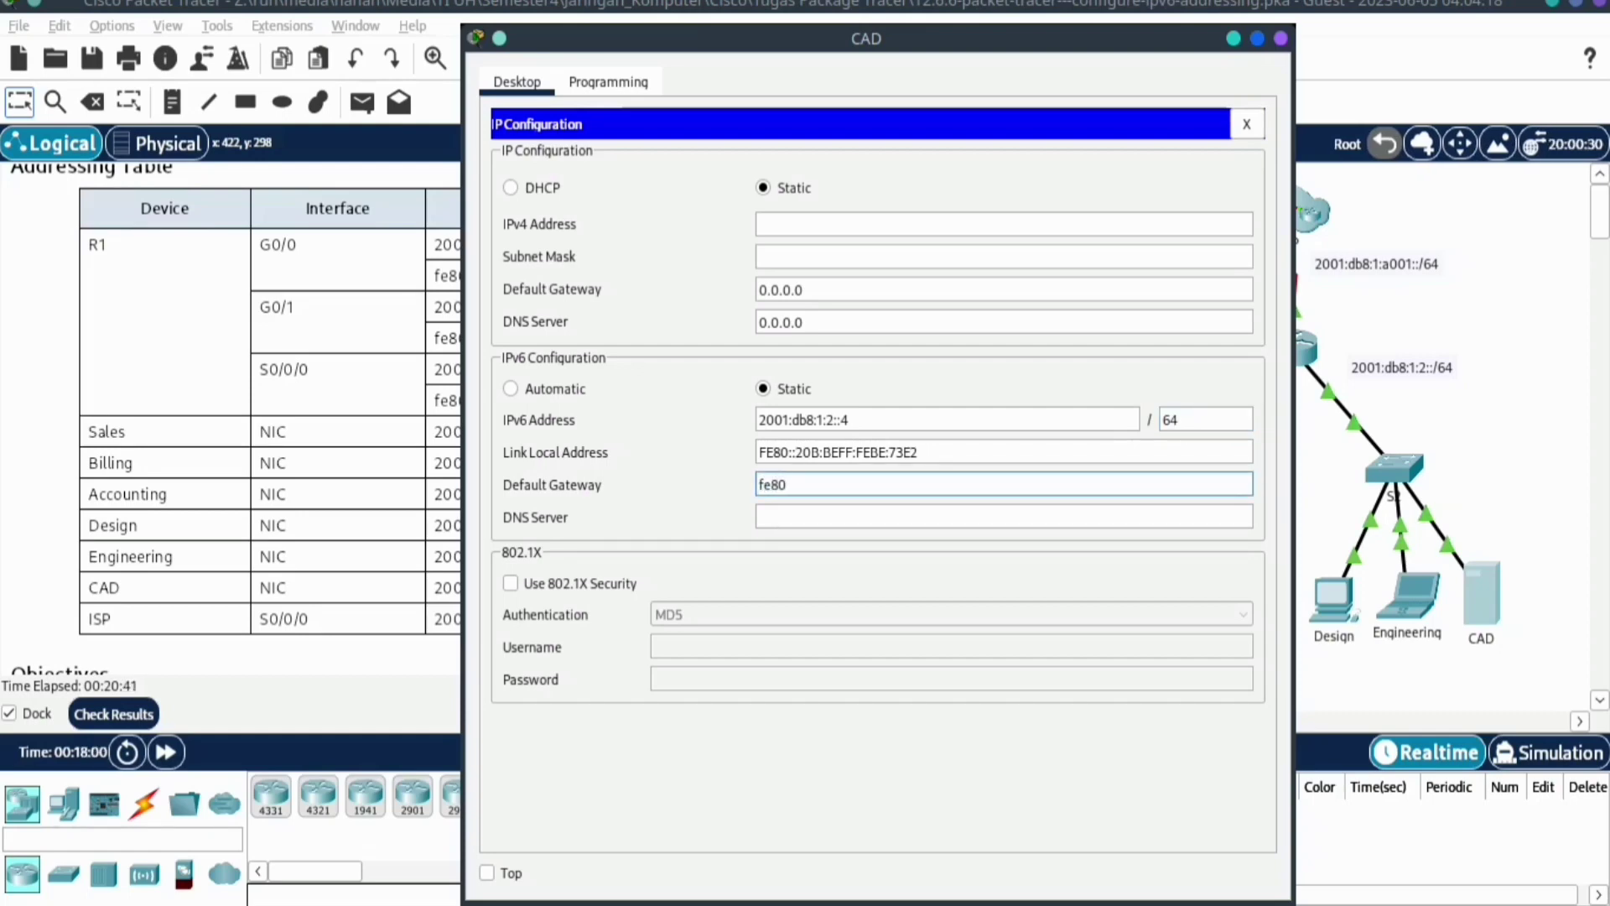
pyautogui.write('::1')
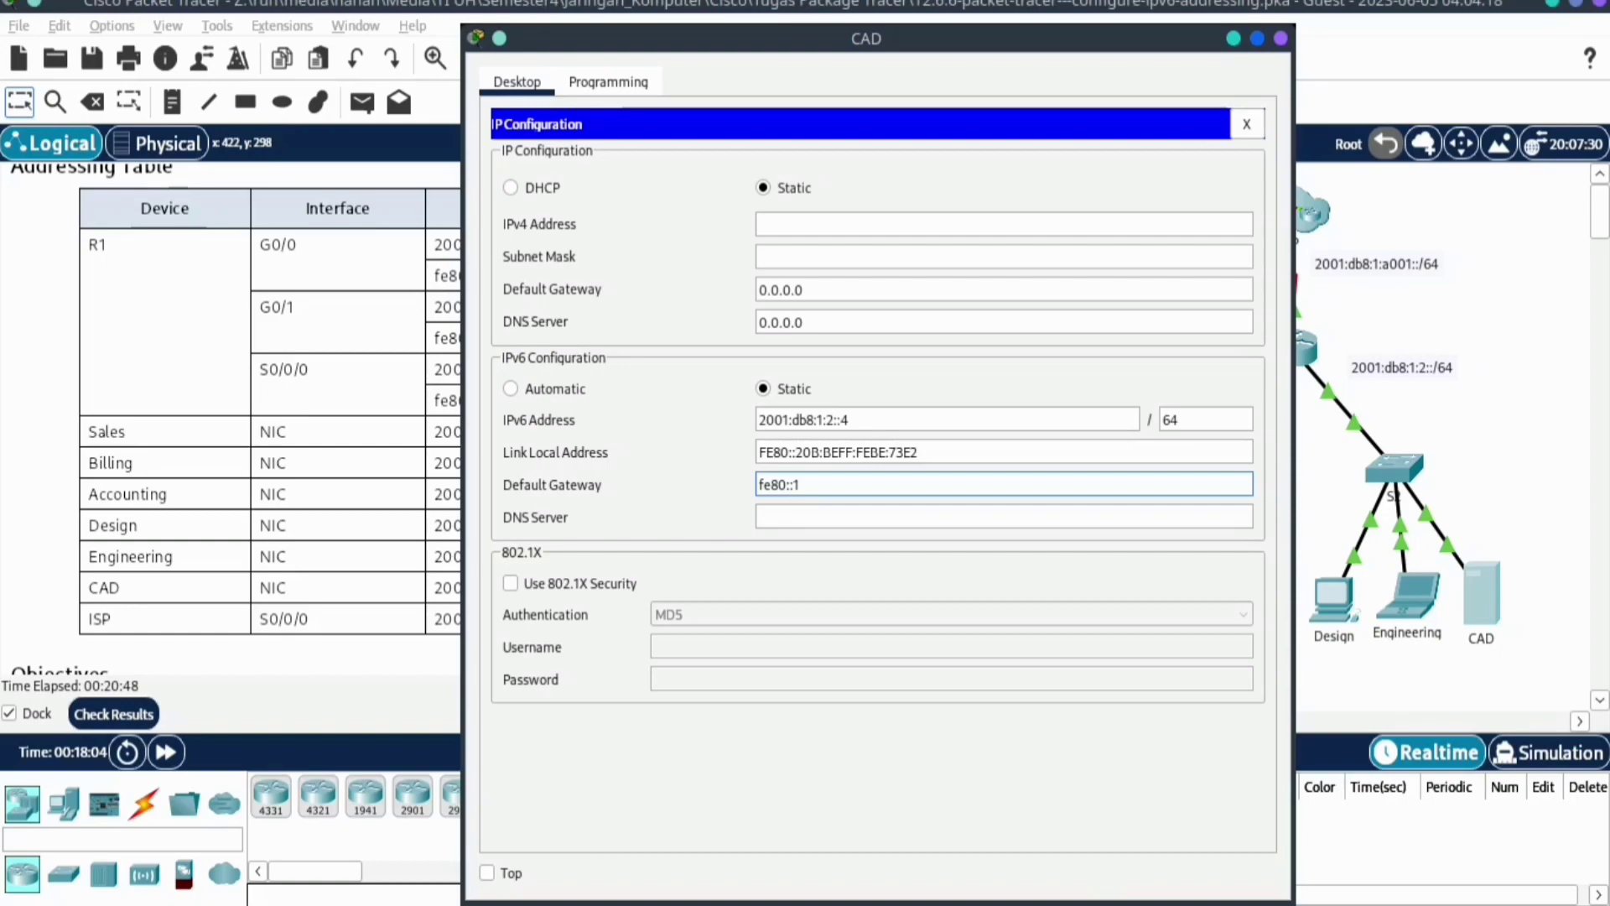
pyautogui.hotkey('alt', 'F4')
# Copy Billing's IPv6 address 2001:db8:1:1::3 from Part 3 Step 1 of the instructions
pyautogui.scroll(-12, 469, 420)
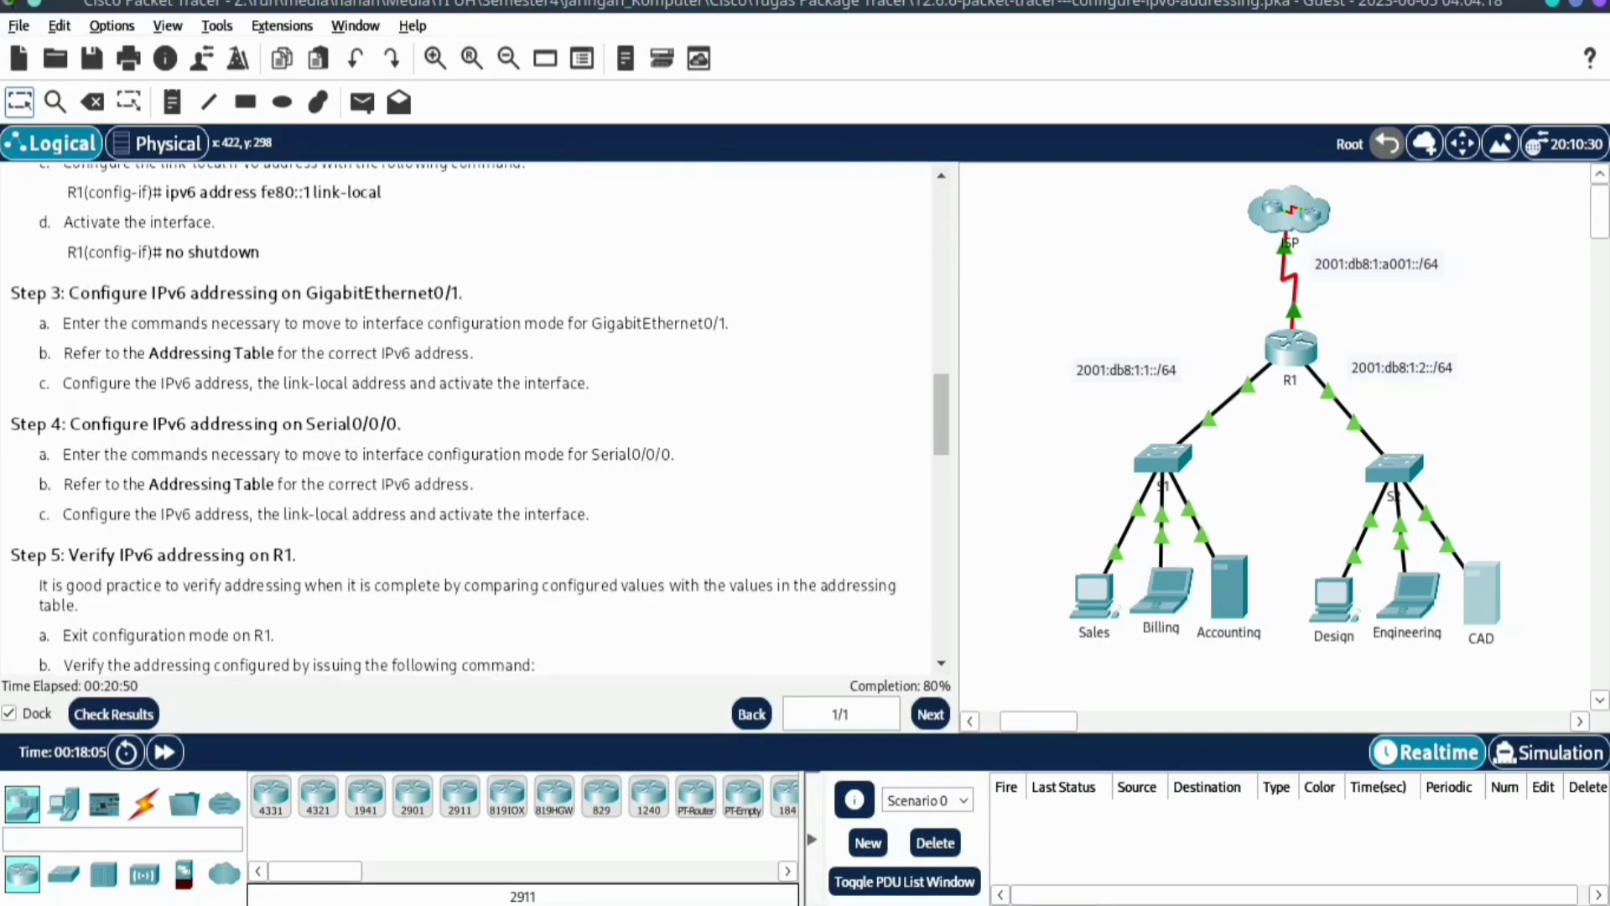
pyautogui.scroll(-15, 469, 419)
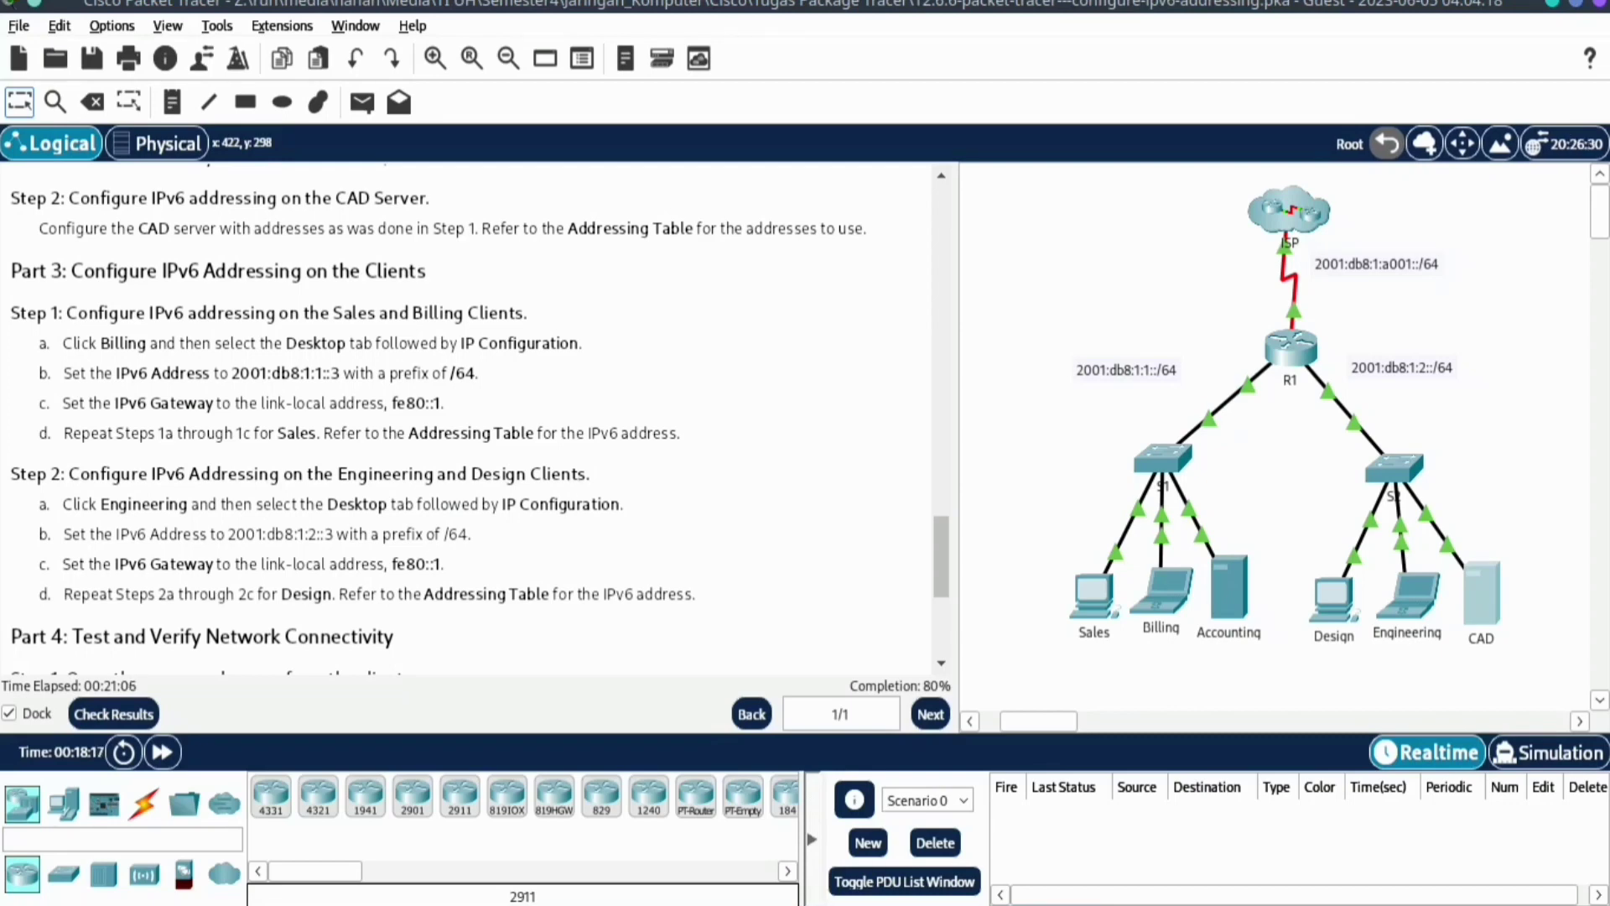
pyautogui.moveTo(232, 373); pyautogui.dragTo(341, 373)
pyautogui.rightClick(342, 375)
pyautogui.click(397, 395)
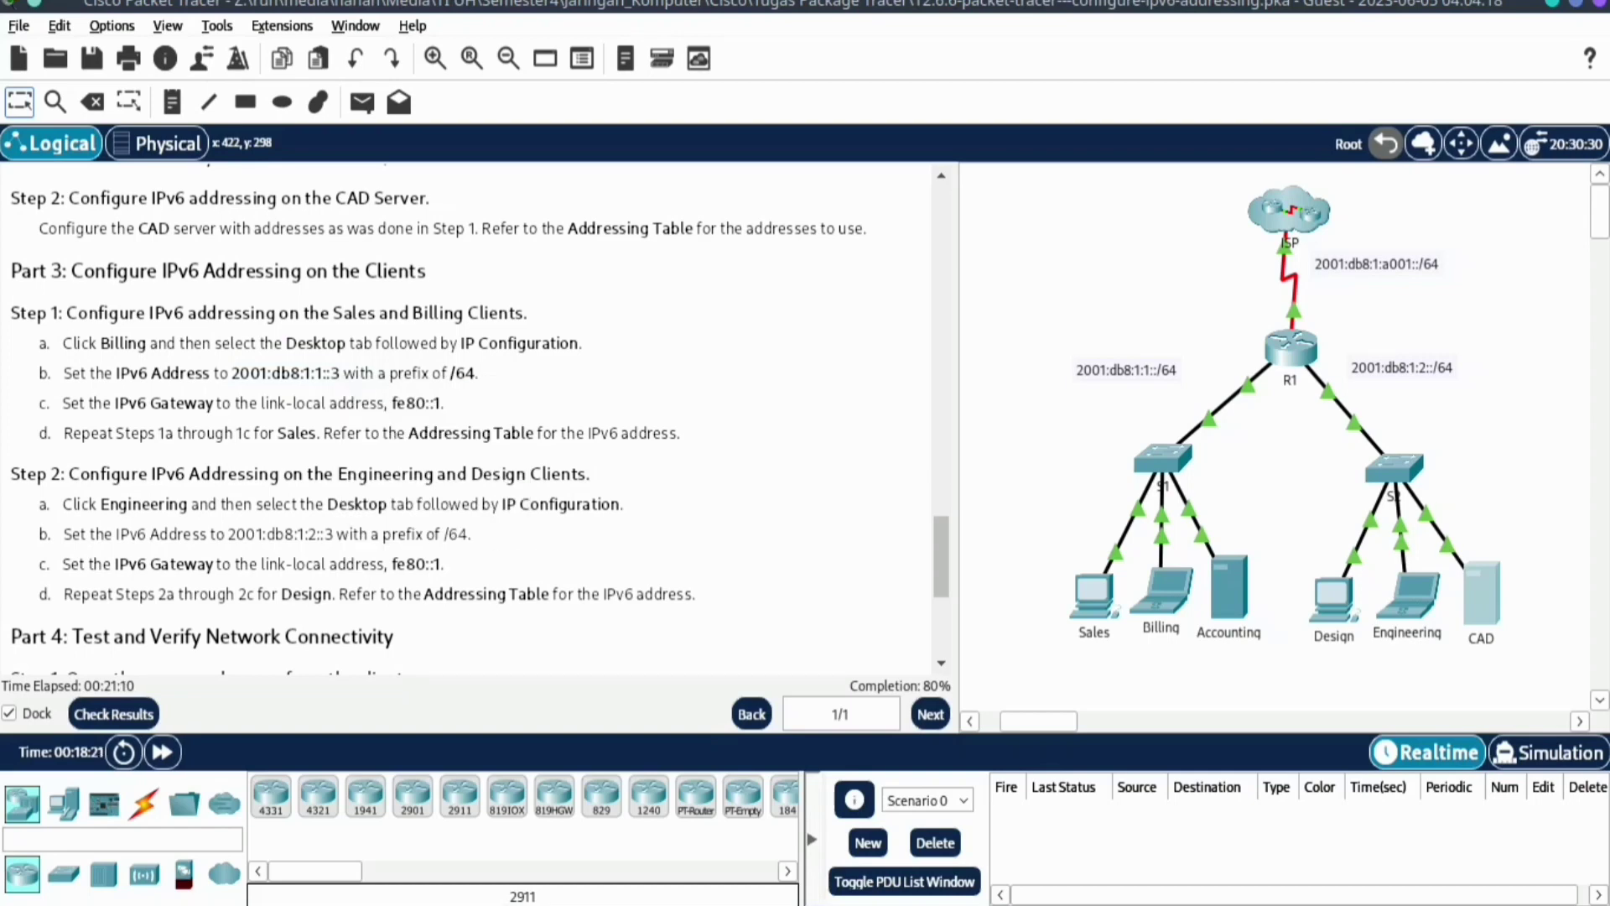
pyautogui.moveTo(232, 373); pyautogui.dragTo(343, 373)
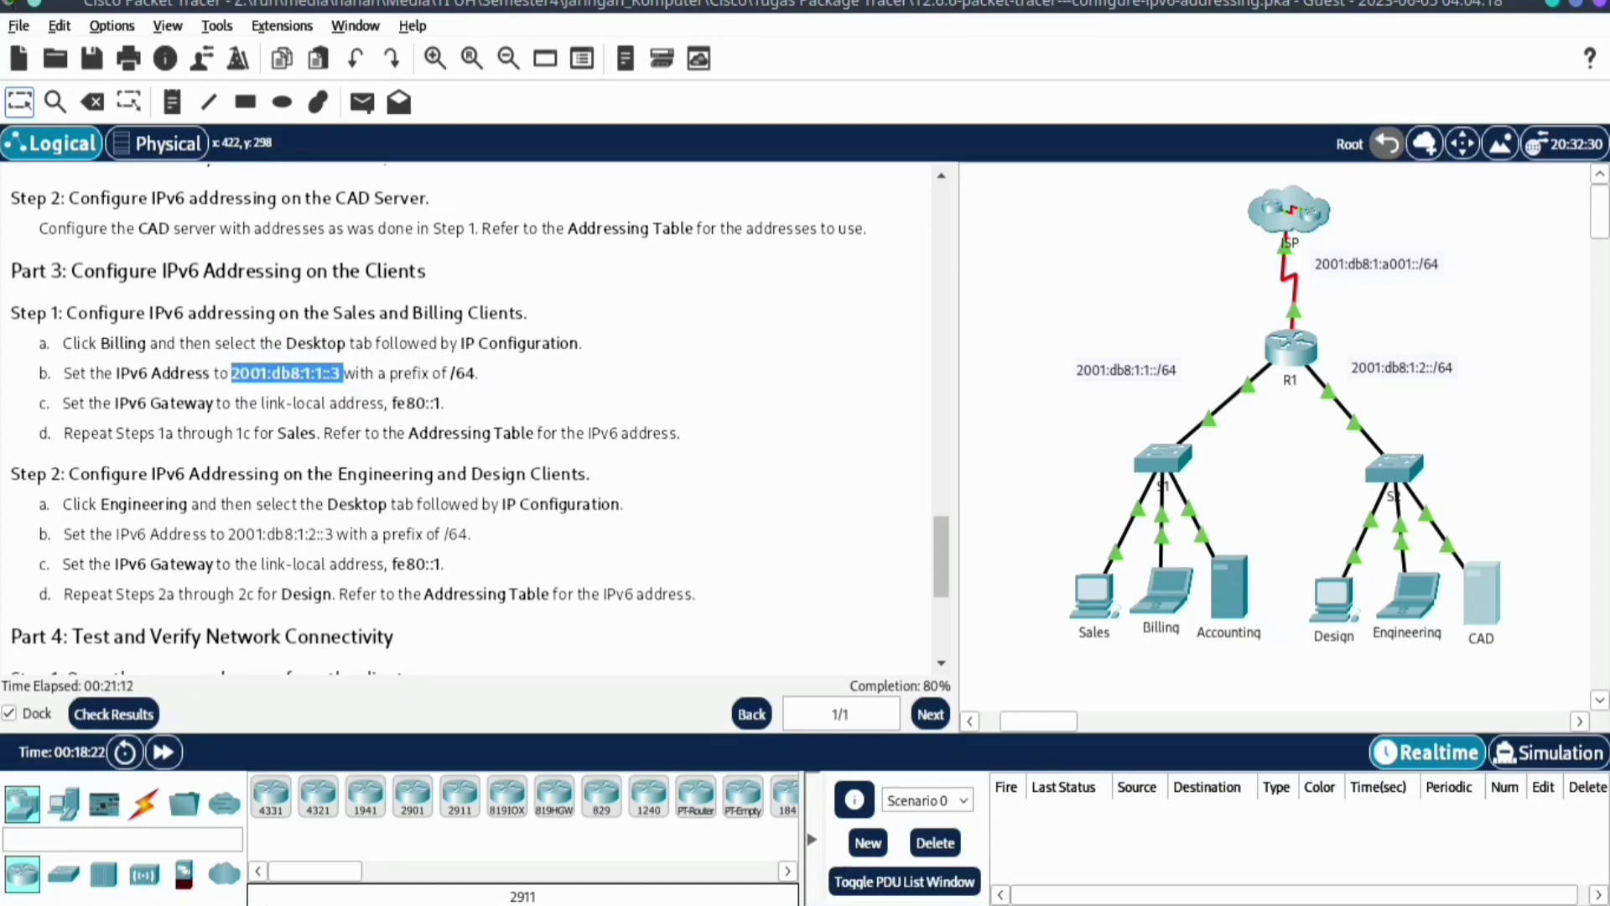
pyautogui.rightClick(342, 374)
pyautogui.click(386, 395)
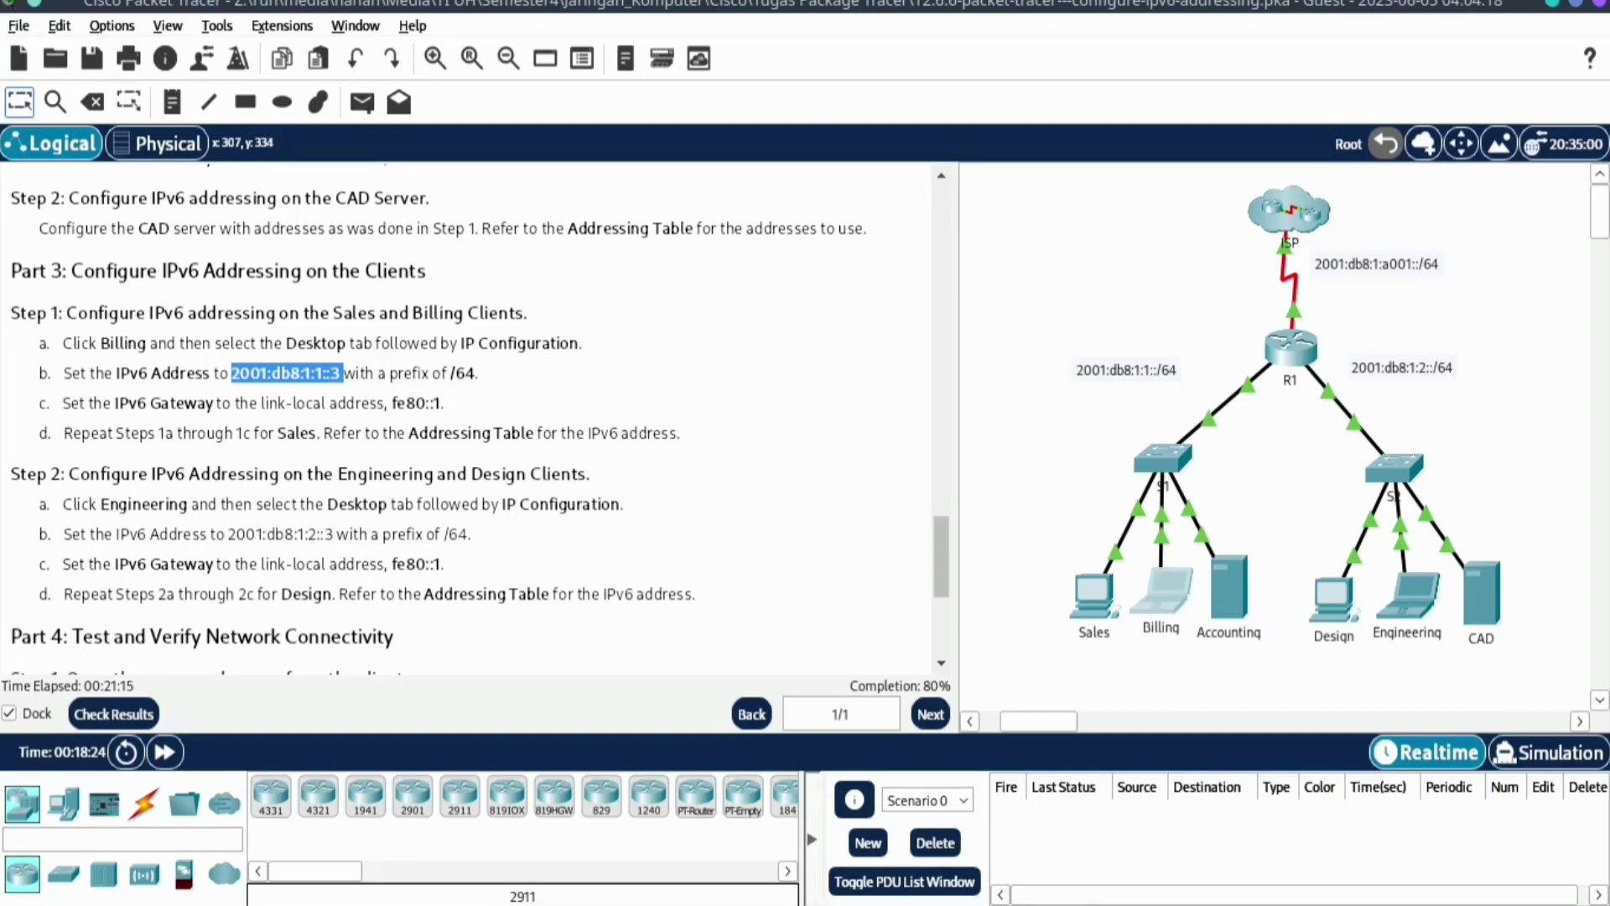
# Open Billing's IP Configuration and start editing its IPv6 address
pyautogui.click(1163, 591)
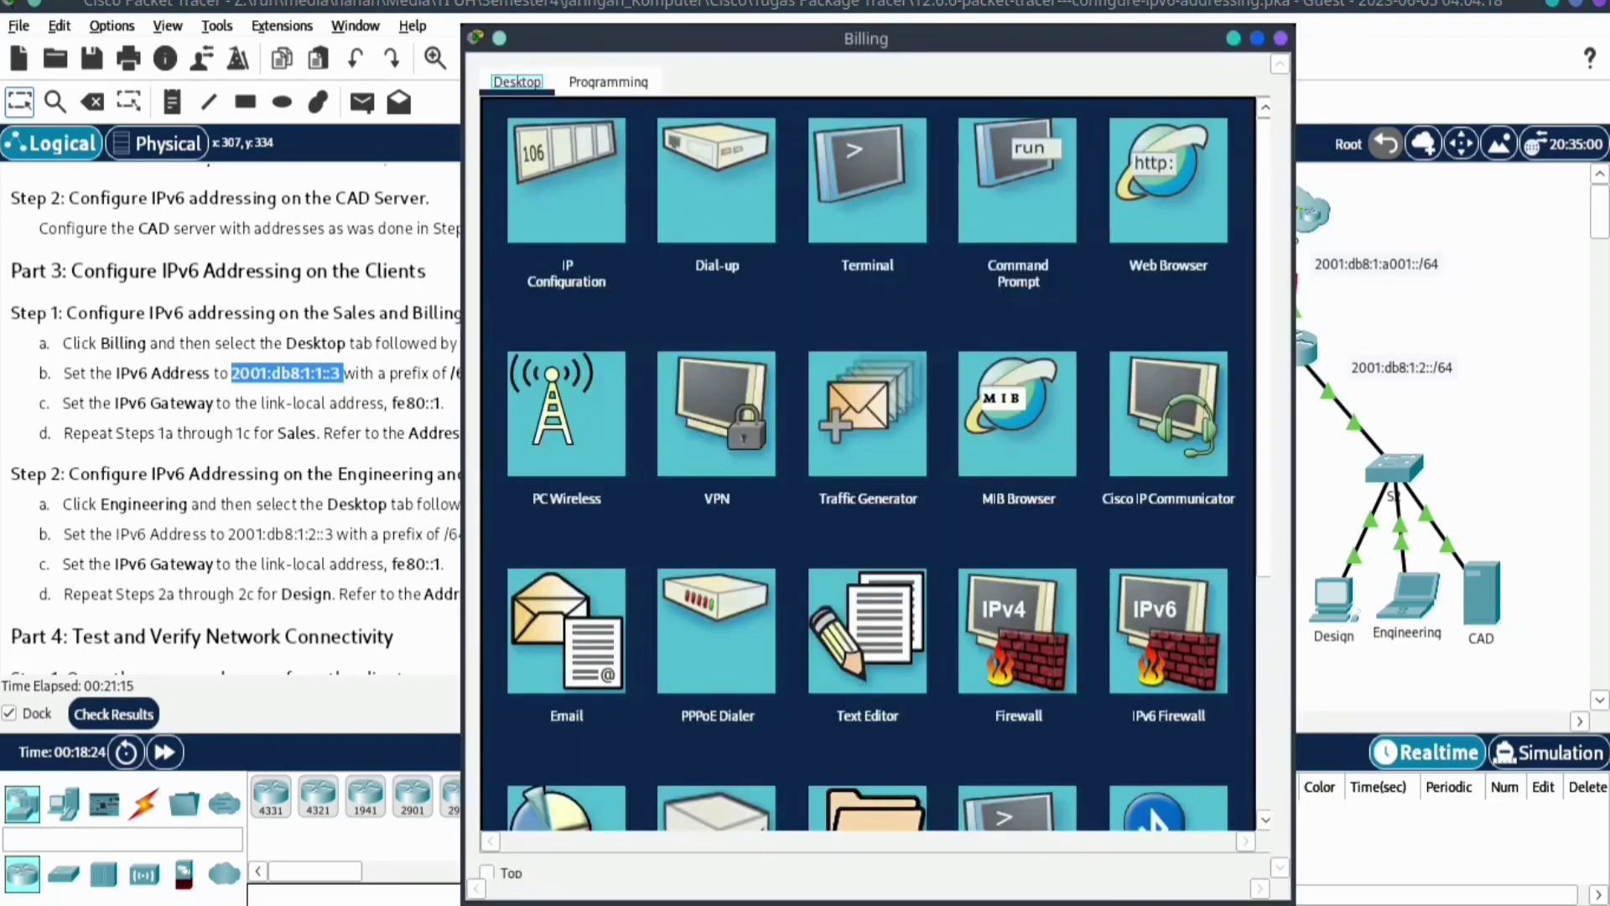
pyautogui.click(567, 180)
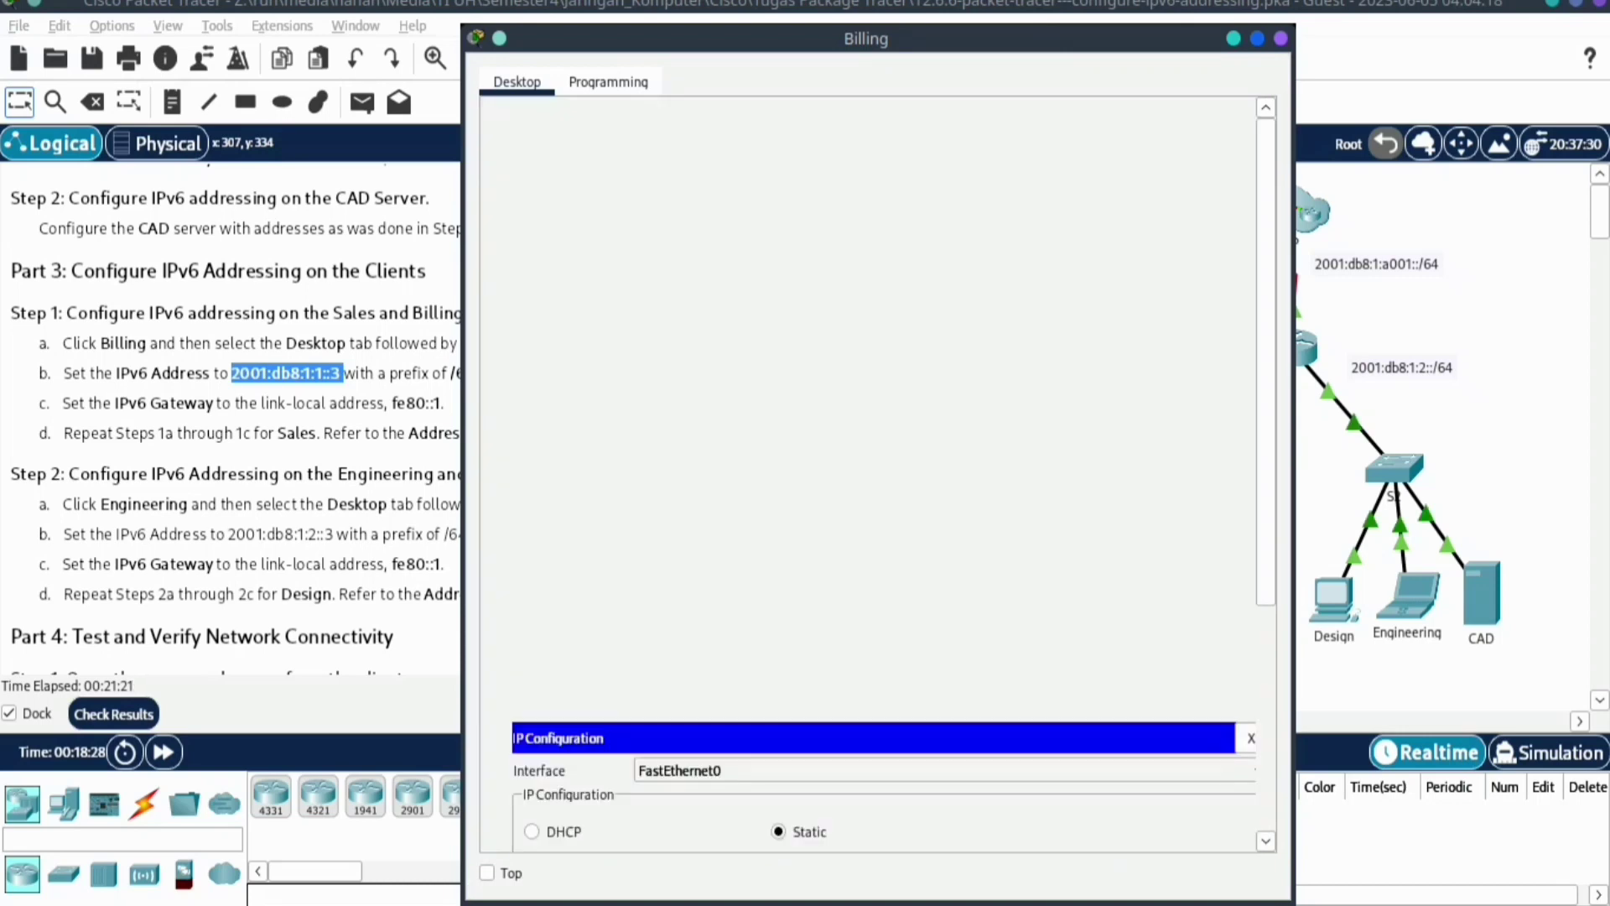
pyautogui.click(823, 449)
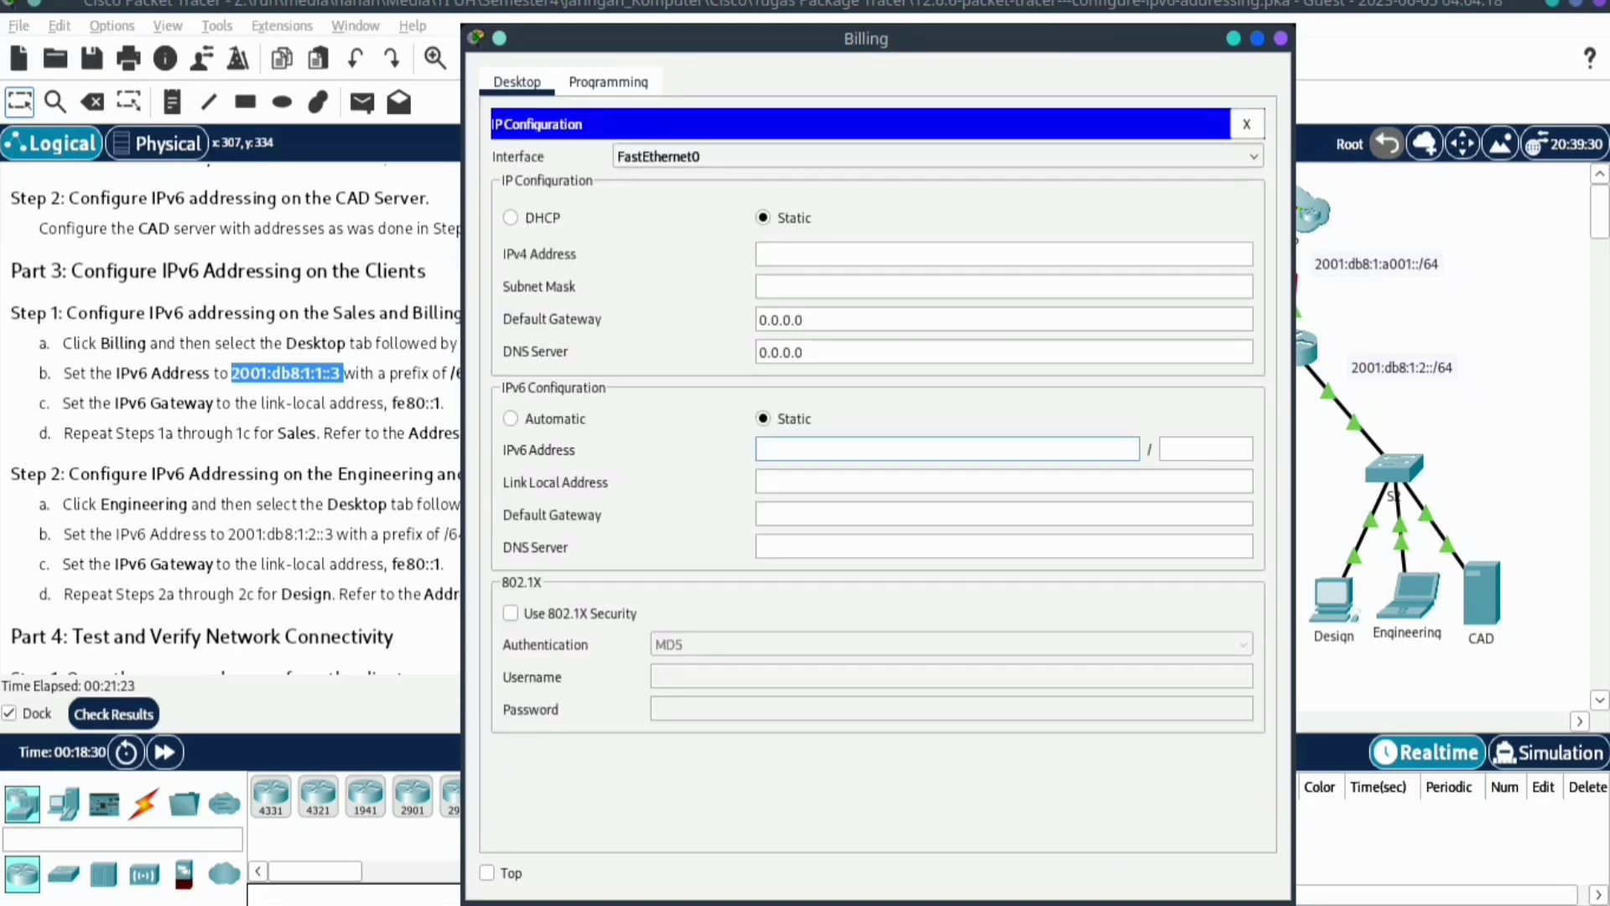
# Try to set Billing's IPv6 address to the copied 2001:db8:1:1::3 with prefix length 64
pyautogui.rightClick(822, 449)
pyautogui.click(880, 585)
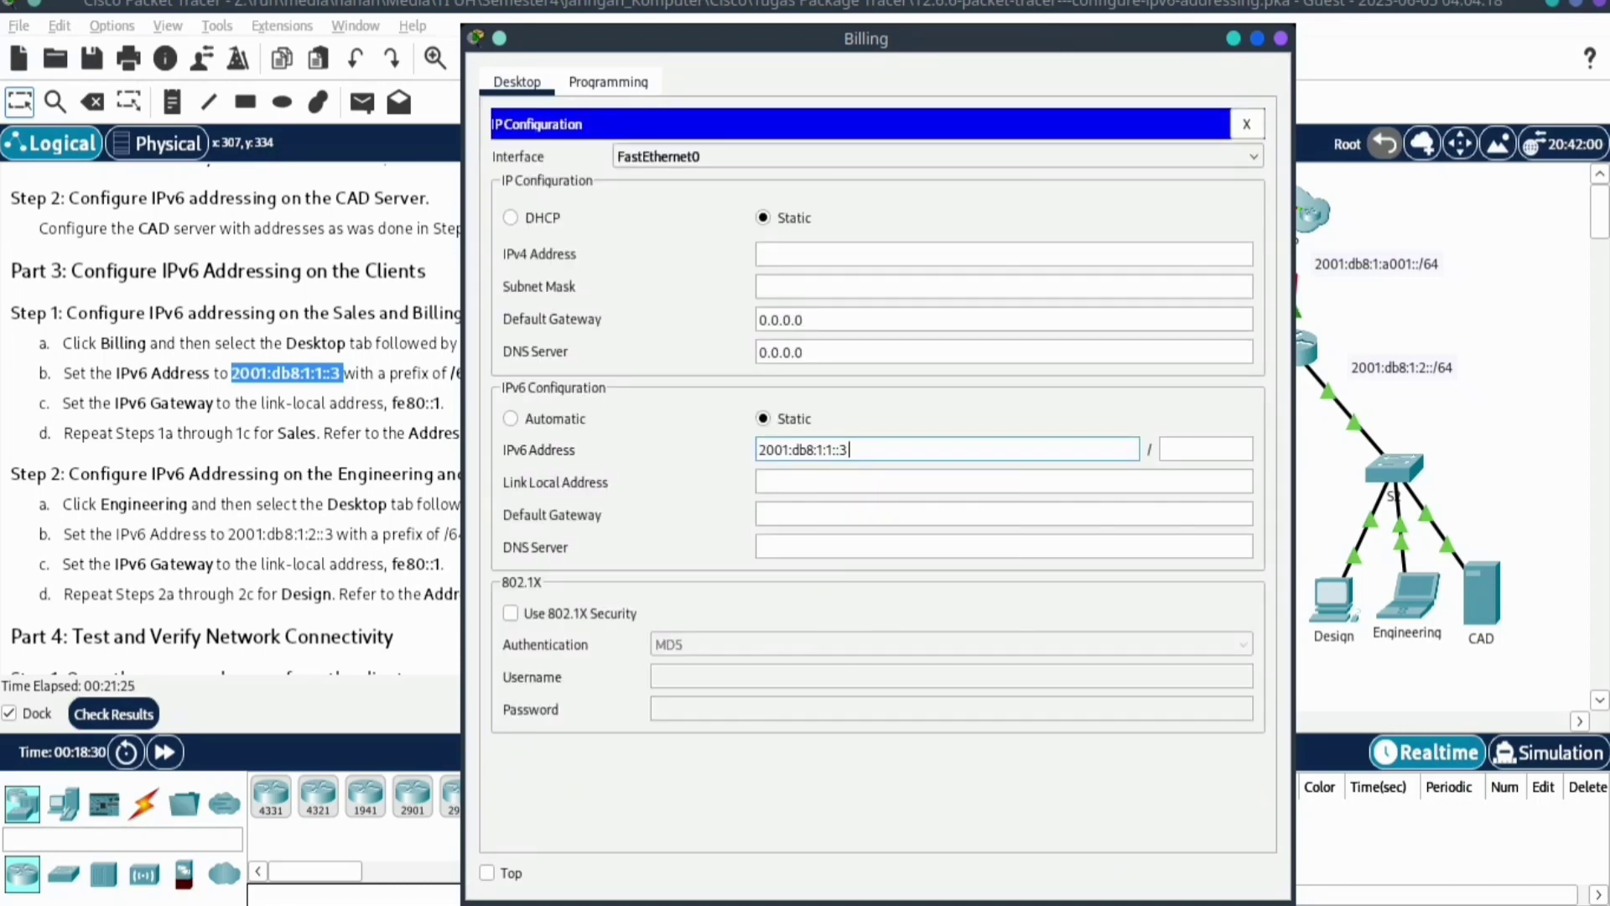
pyautogui.click(1205, 449)
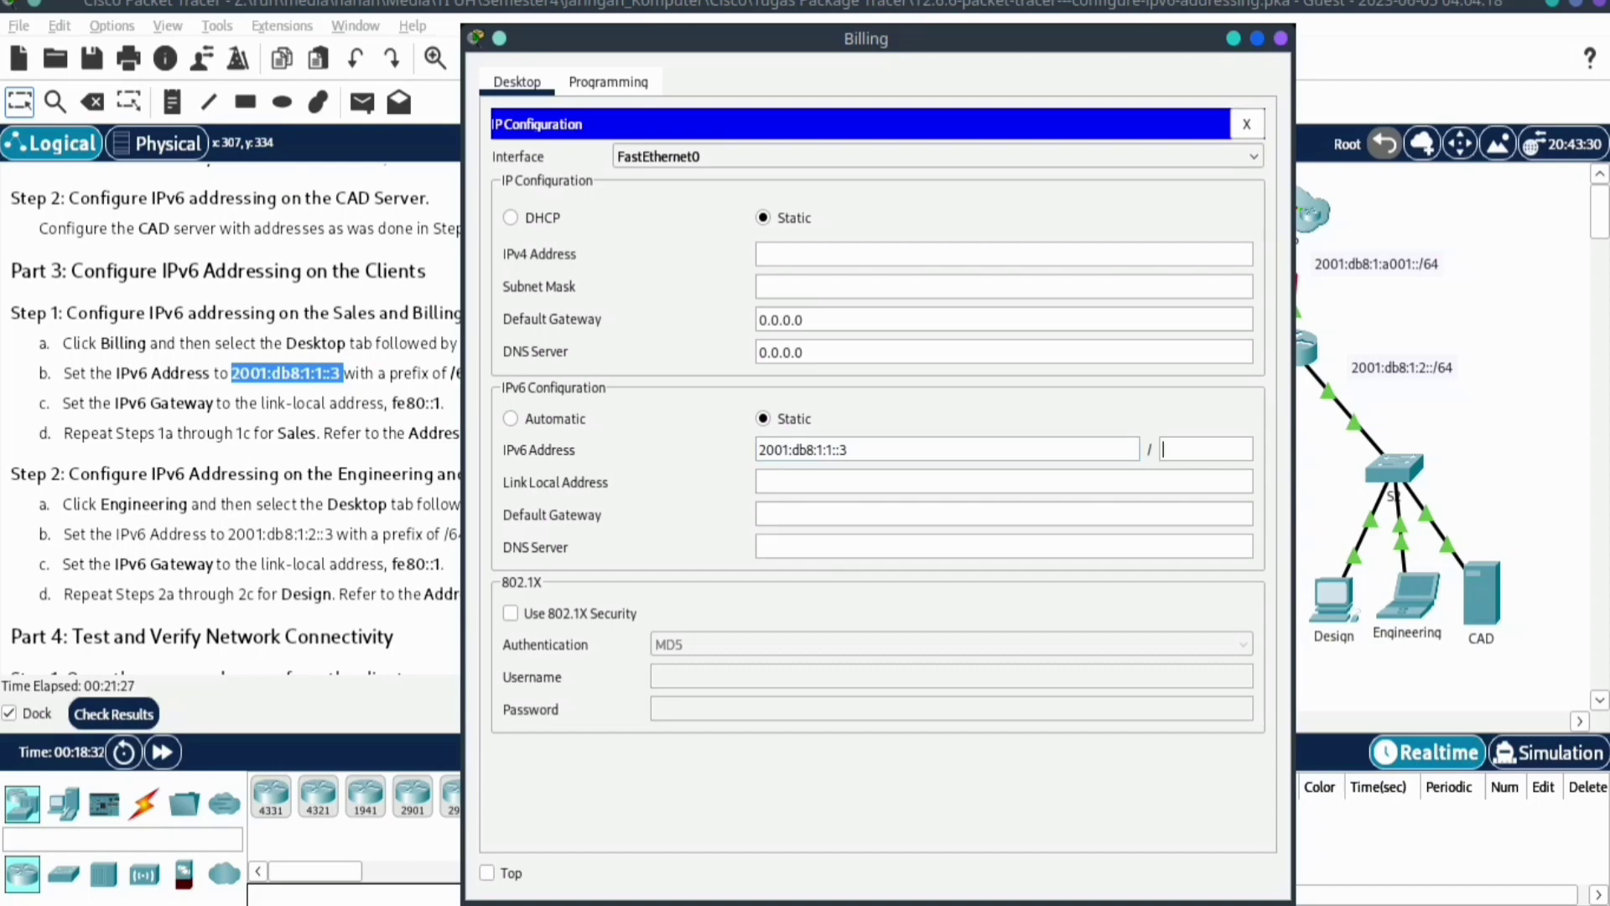
pyautogui.write('64')
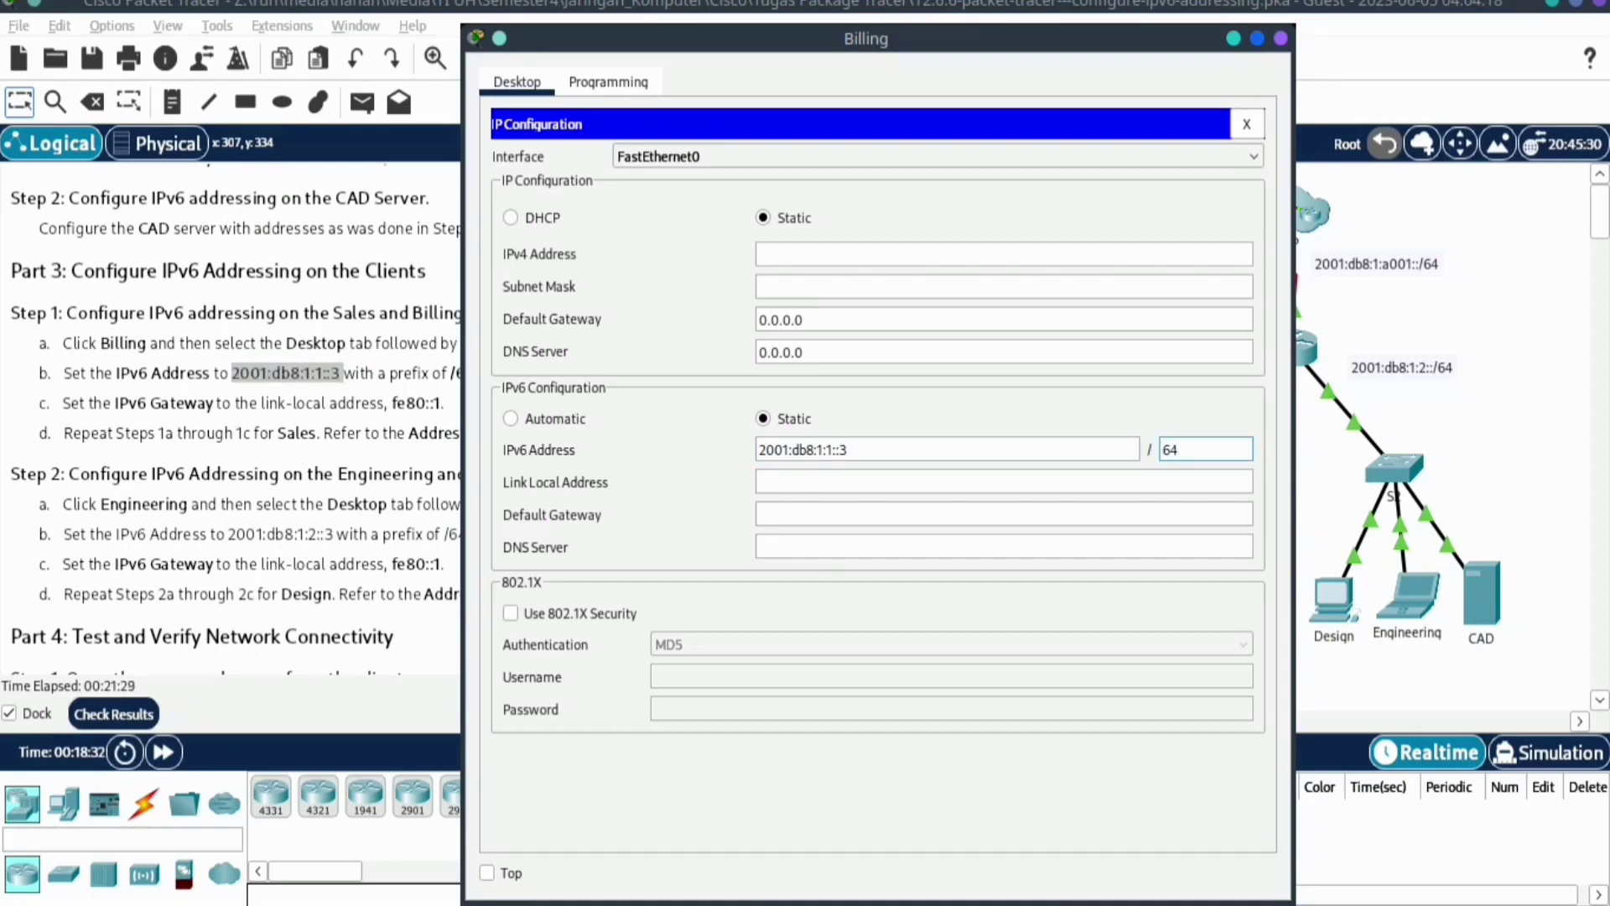
pyautogui.press('Tab')
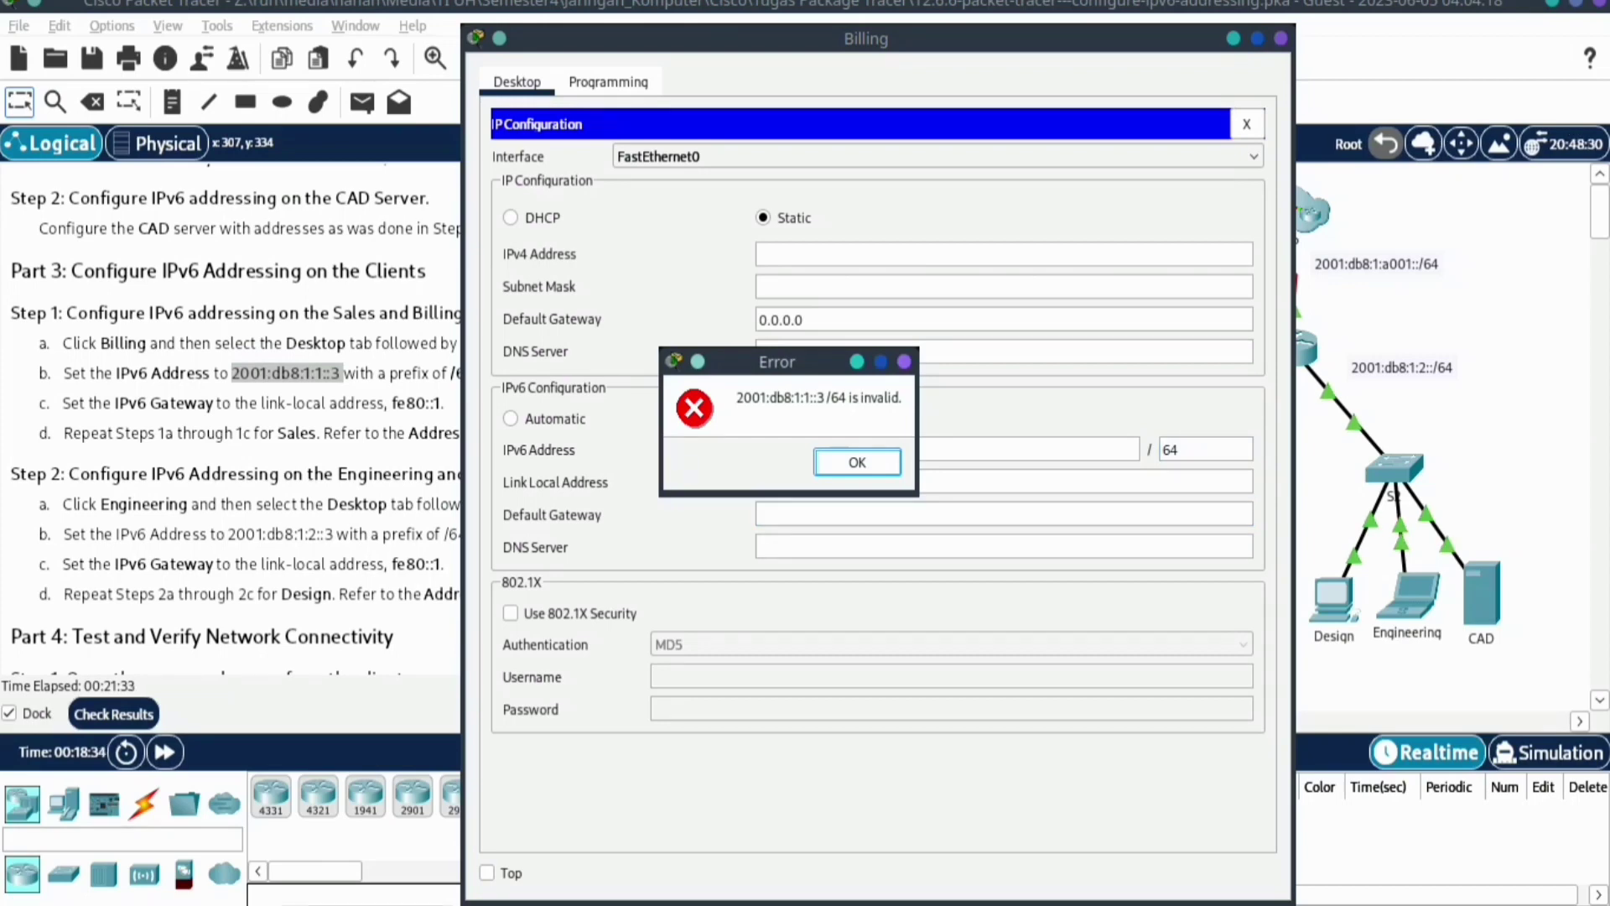
pyautogui.press('Return')
# Enter the copied 2001:db8:1:1::3 again as Billing's static IPv6 address, with prefix length 64
pyautogui.click(948, 449)
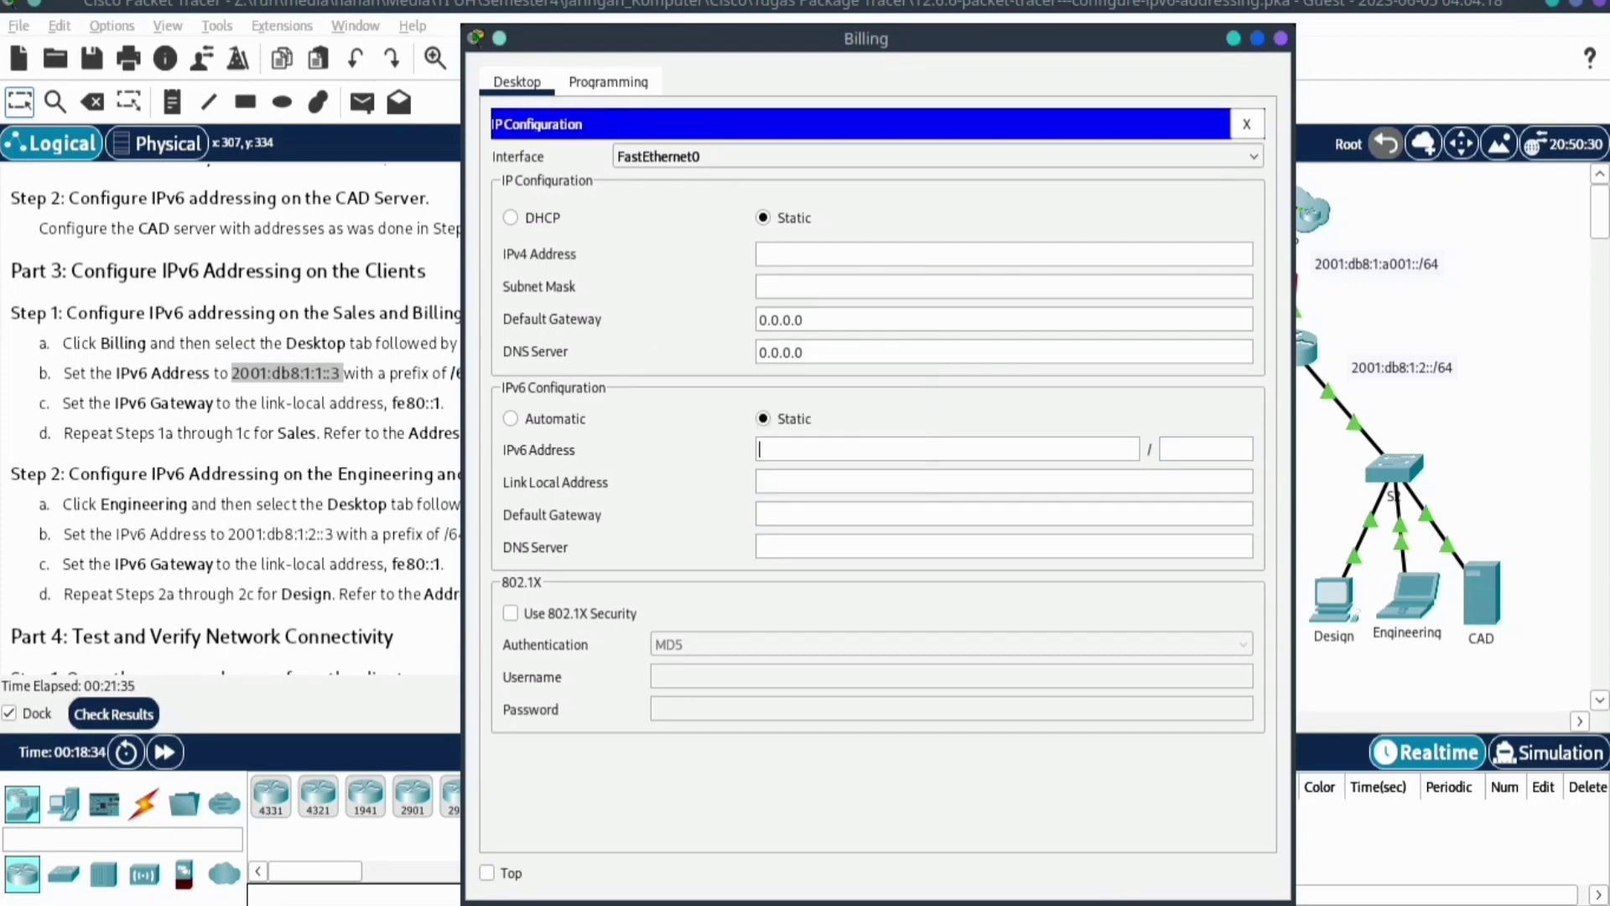
pyautogui.rightClick(850, 446)
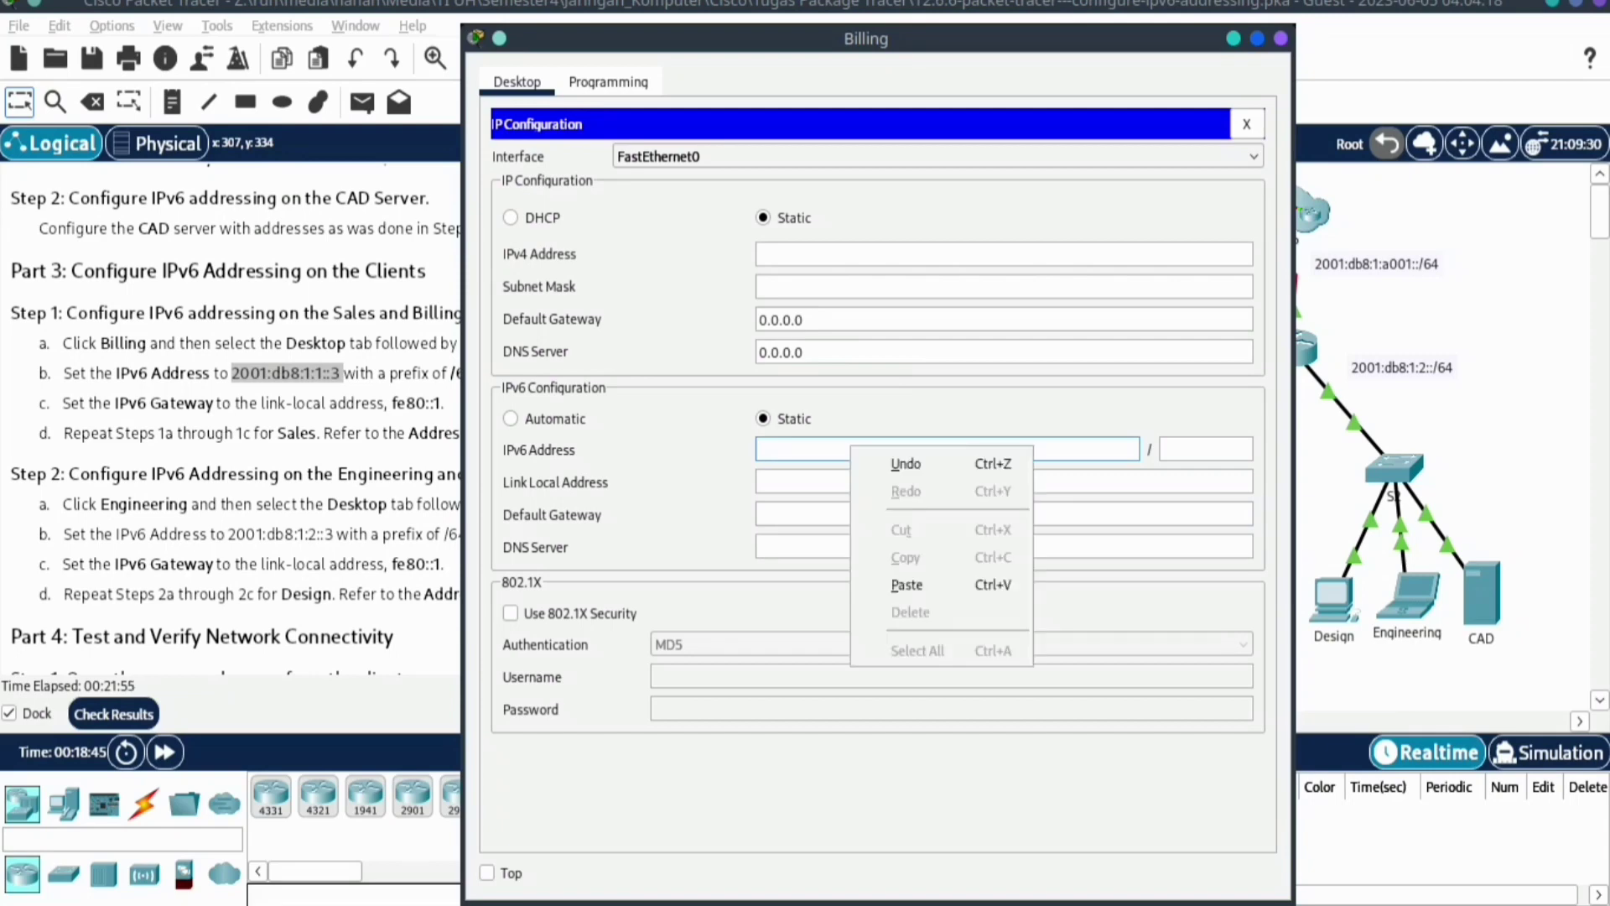
pyautogui.click(908, 584)
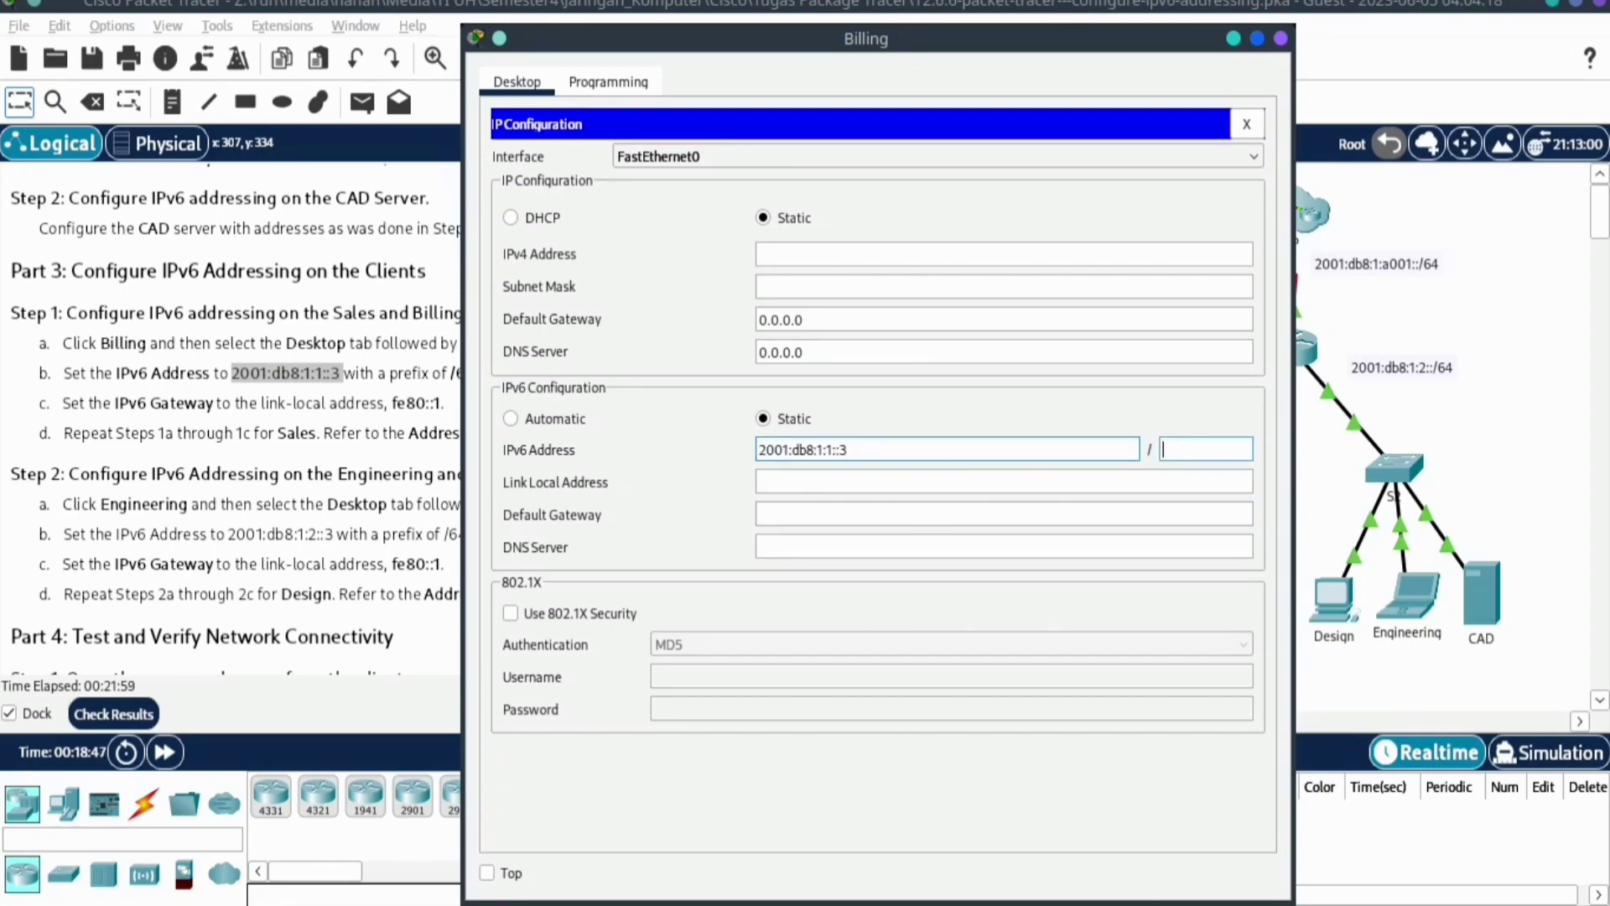
pyautogui.write('64')
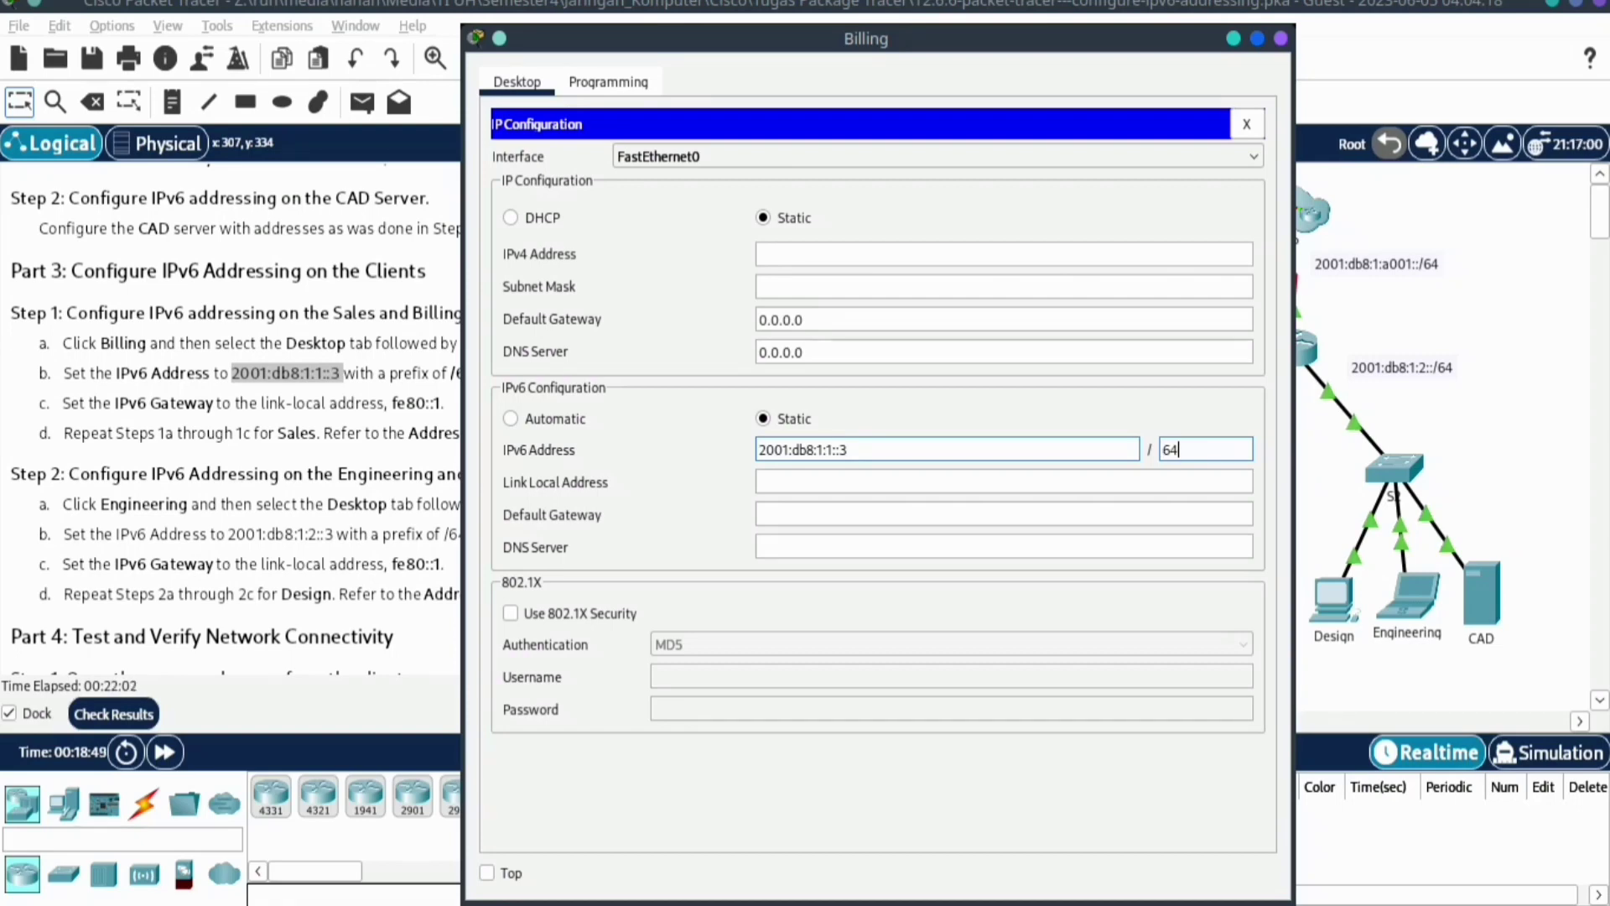
# Set Billing's IPv6 default gateway to fe80::1 and close the device's window
pyautogui.press('Tab')
pyautogui.press('Tab')
pyautogui.write('f')
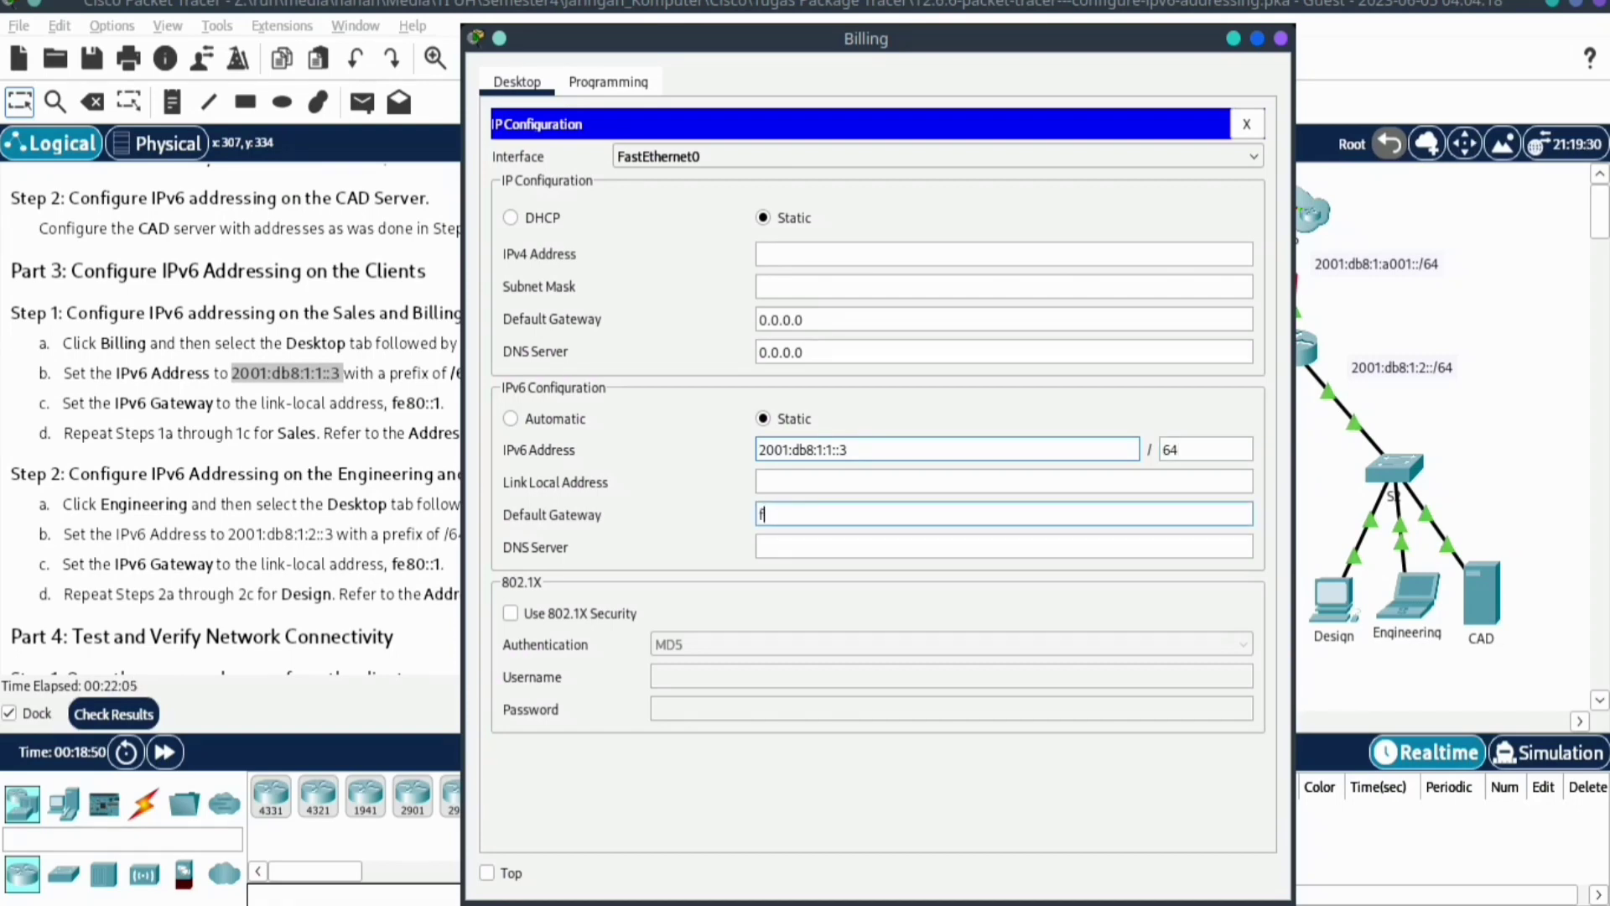
pyautogui.write('e')
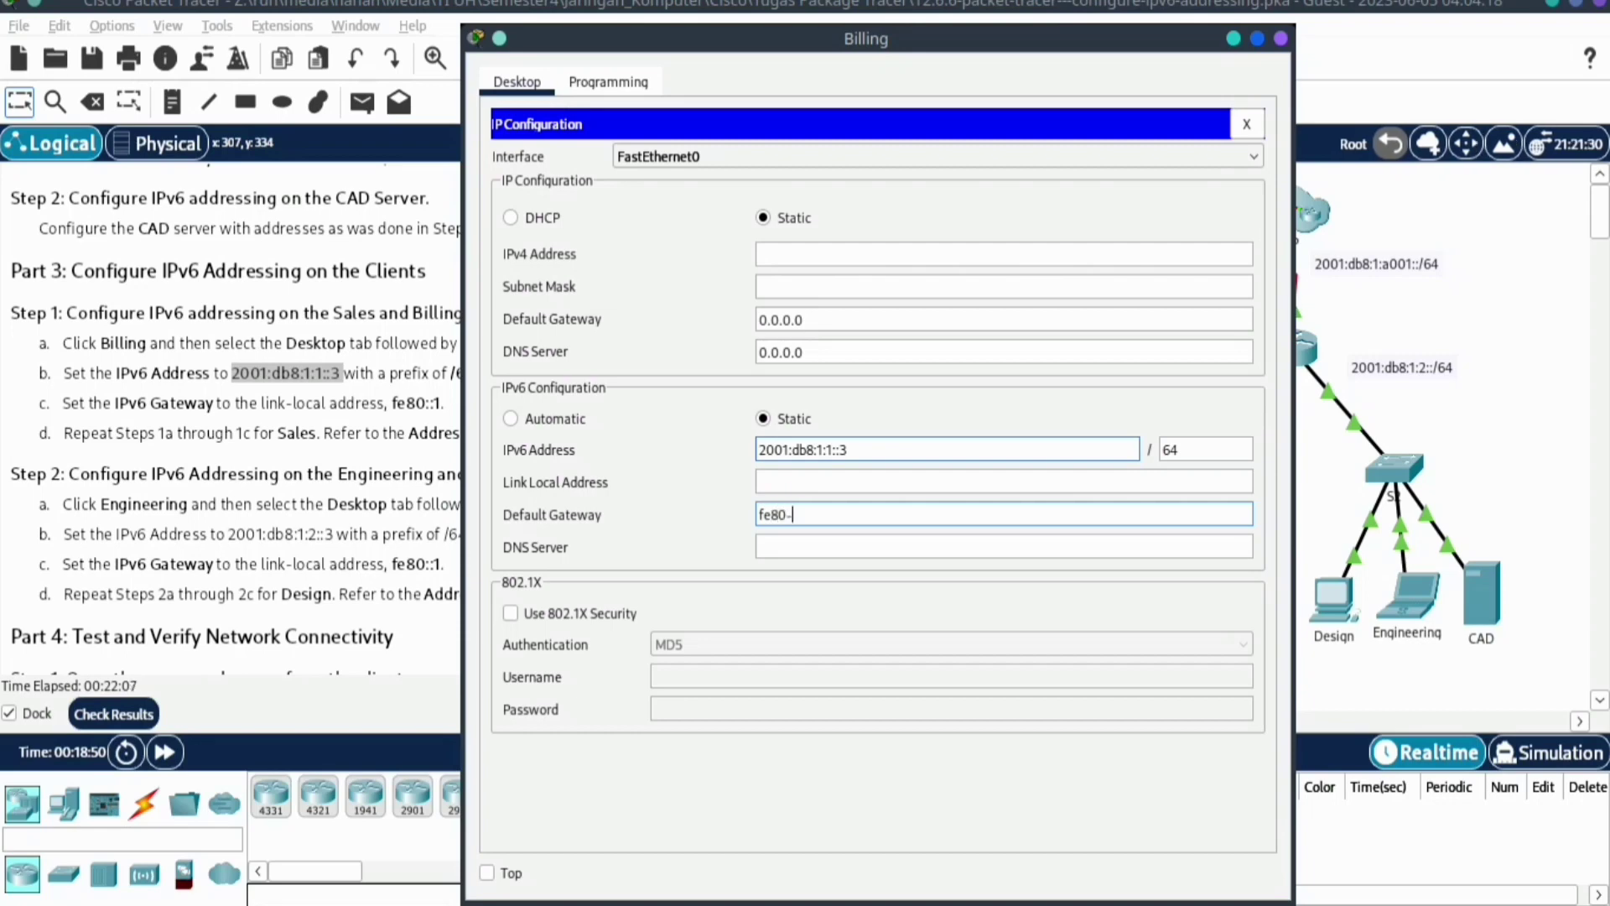
pyautogui.write('80')
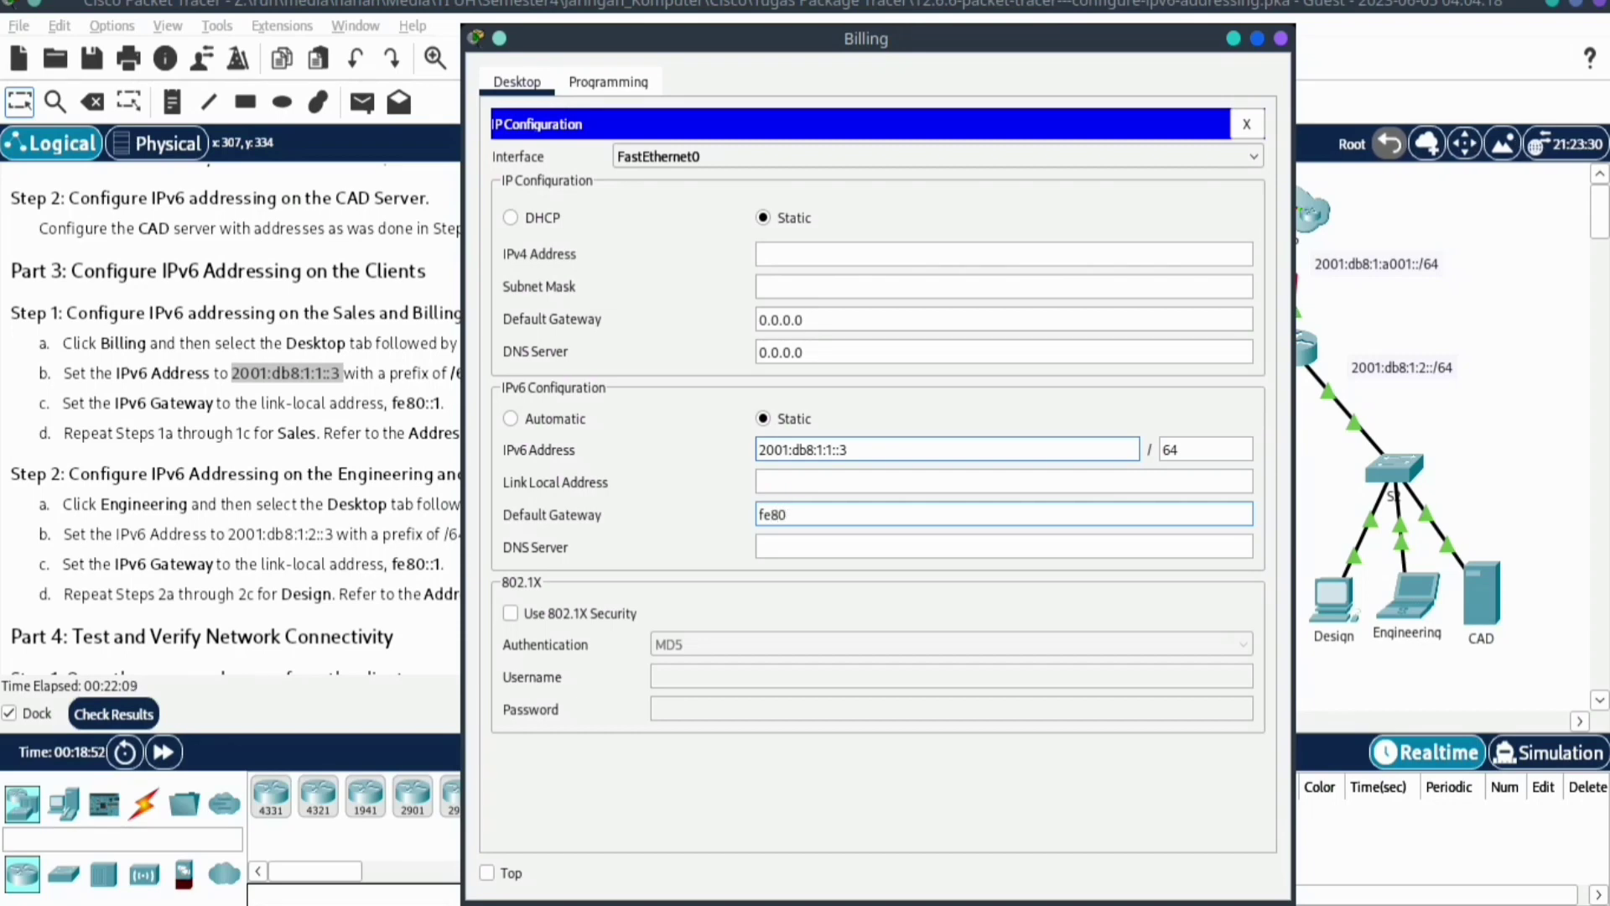
pyautogui.write('::1')
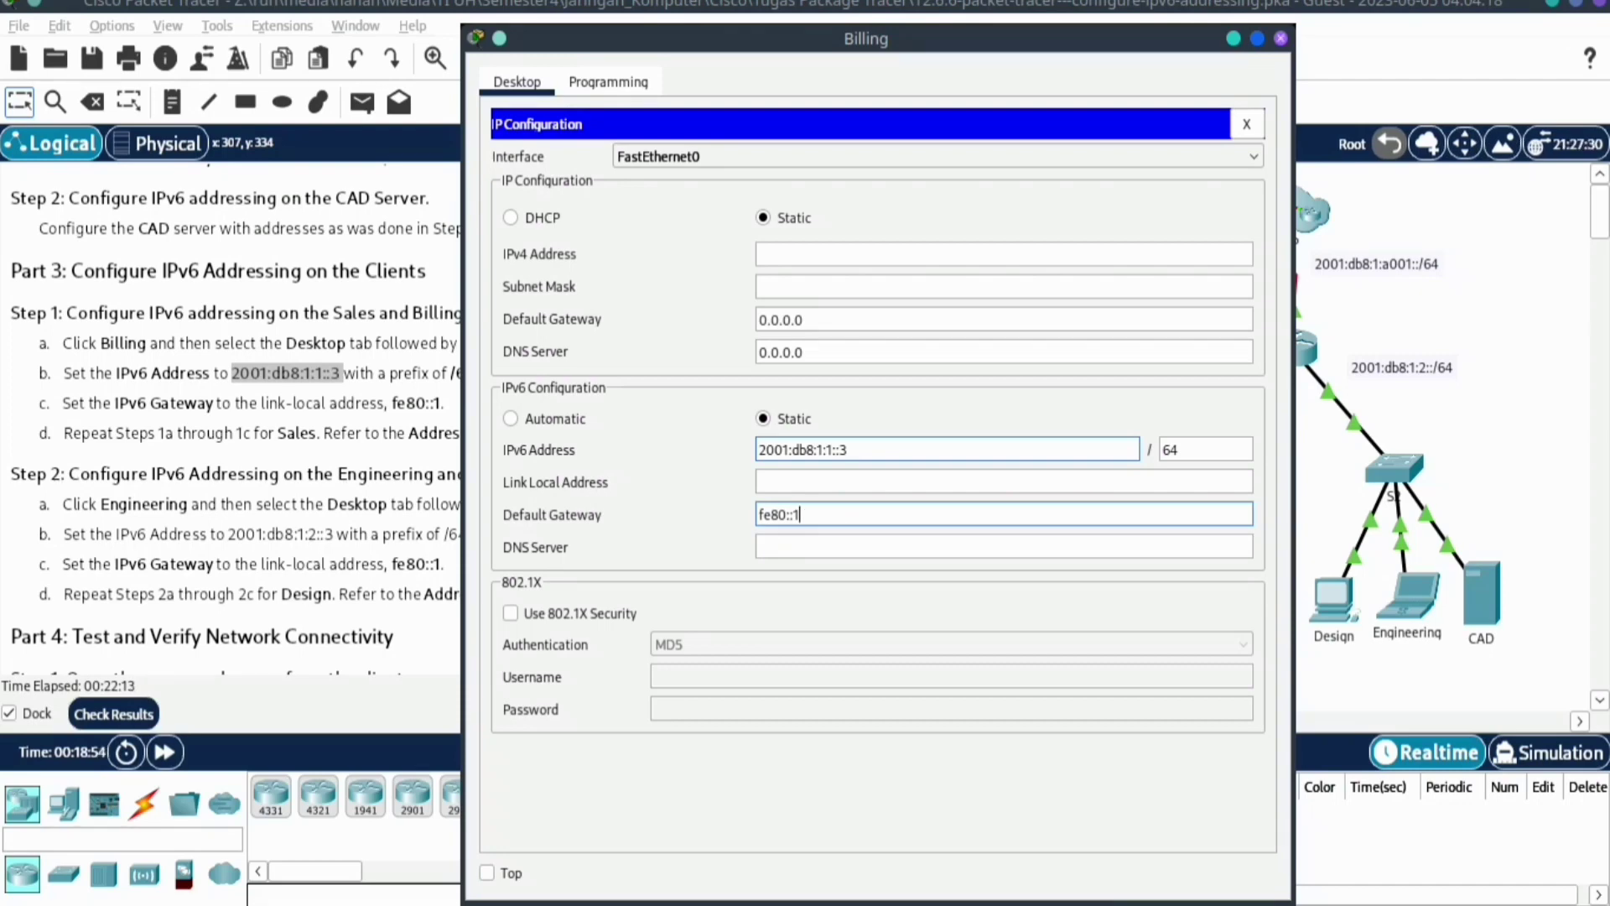
pyautogui.click(1281, 38)
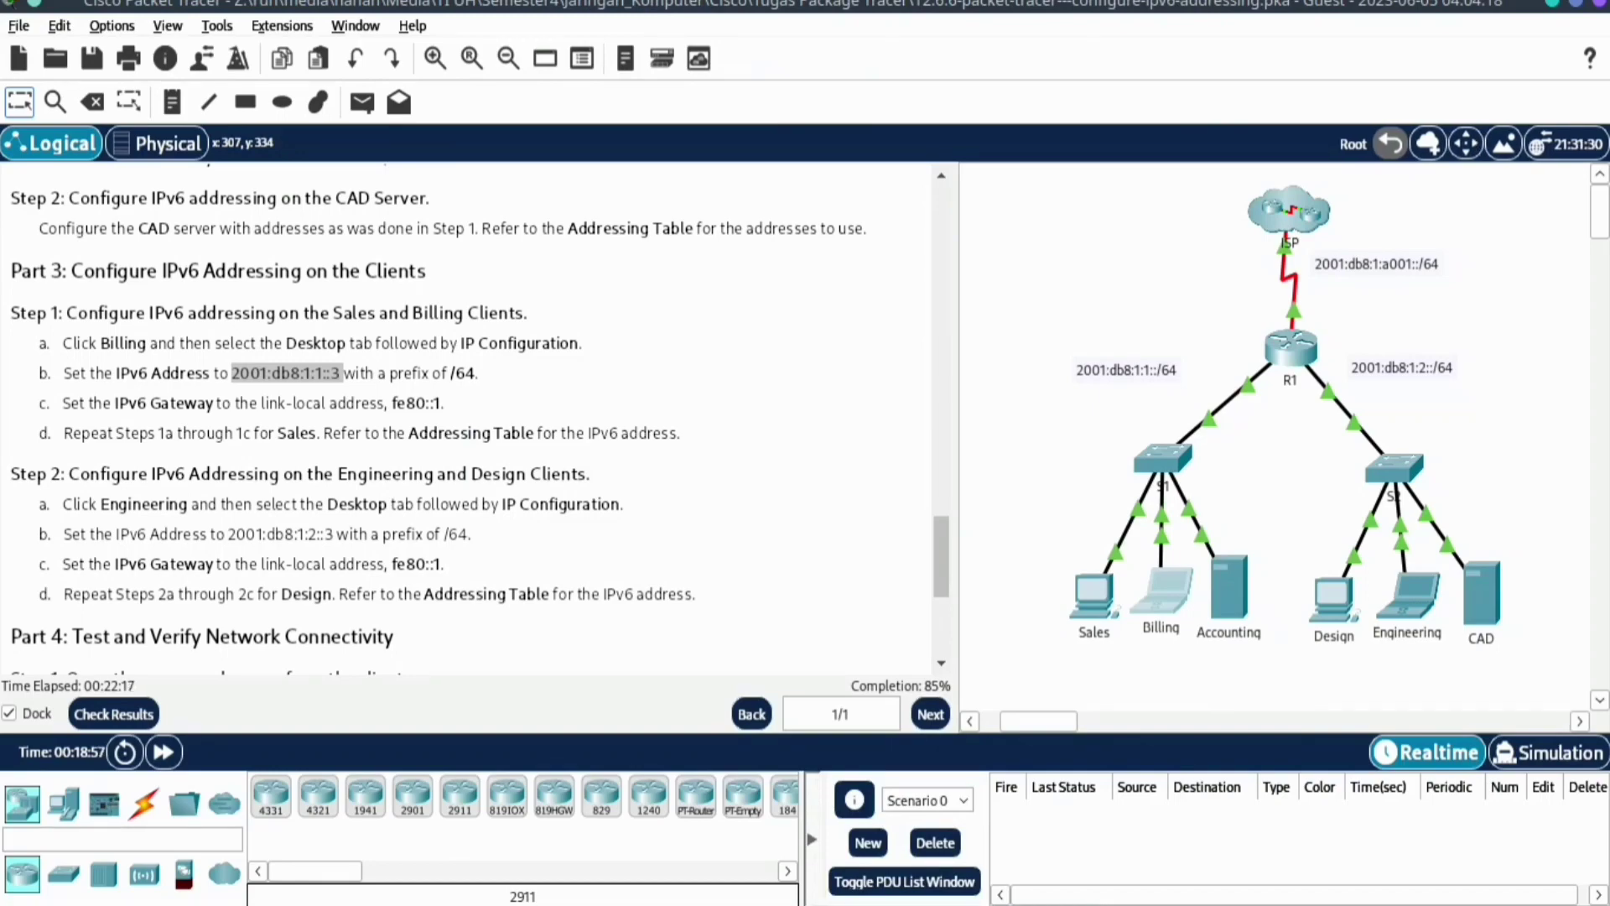
# Copy the Sales client's IPv6 address 2001:db8:1:1::2, without the prefix, from the Addressing Table in the instructions
pyautogui.scroll(15, 469, 419)
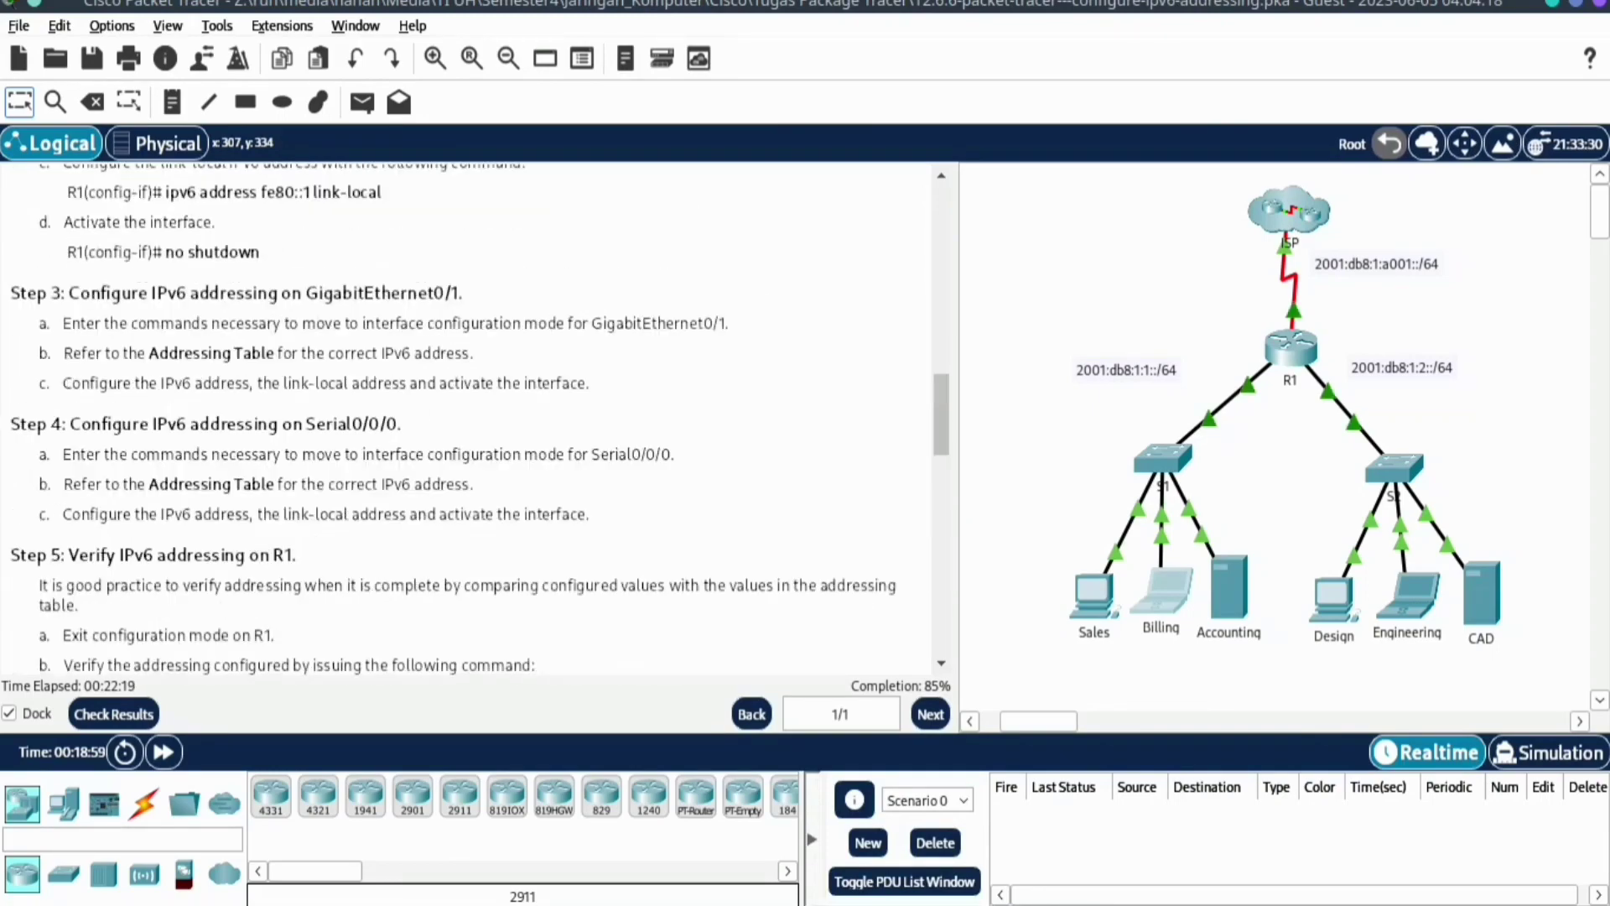
pyautogui.scroll(5, 470, 419)
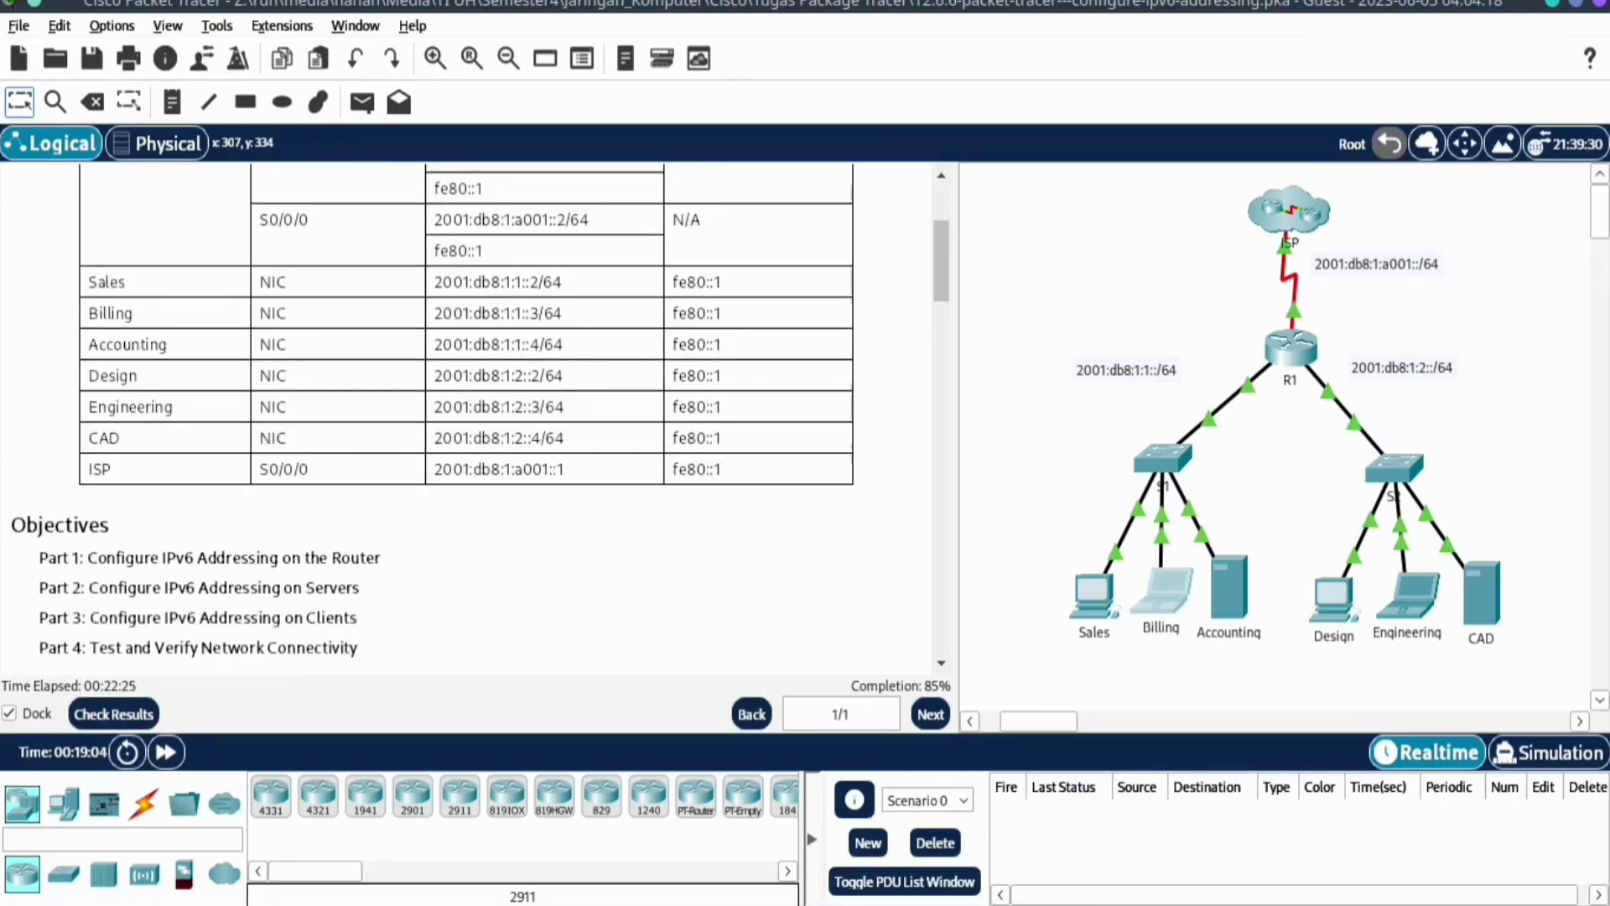
pyautogui.moveTo(434, 283); pyautogui.dragTo(538, 283)
pyautogui.rightClick(537, 286)
pyautogui.click(570, 306)
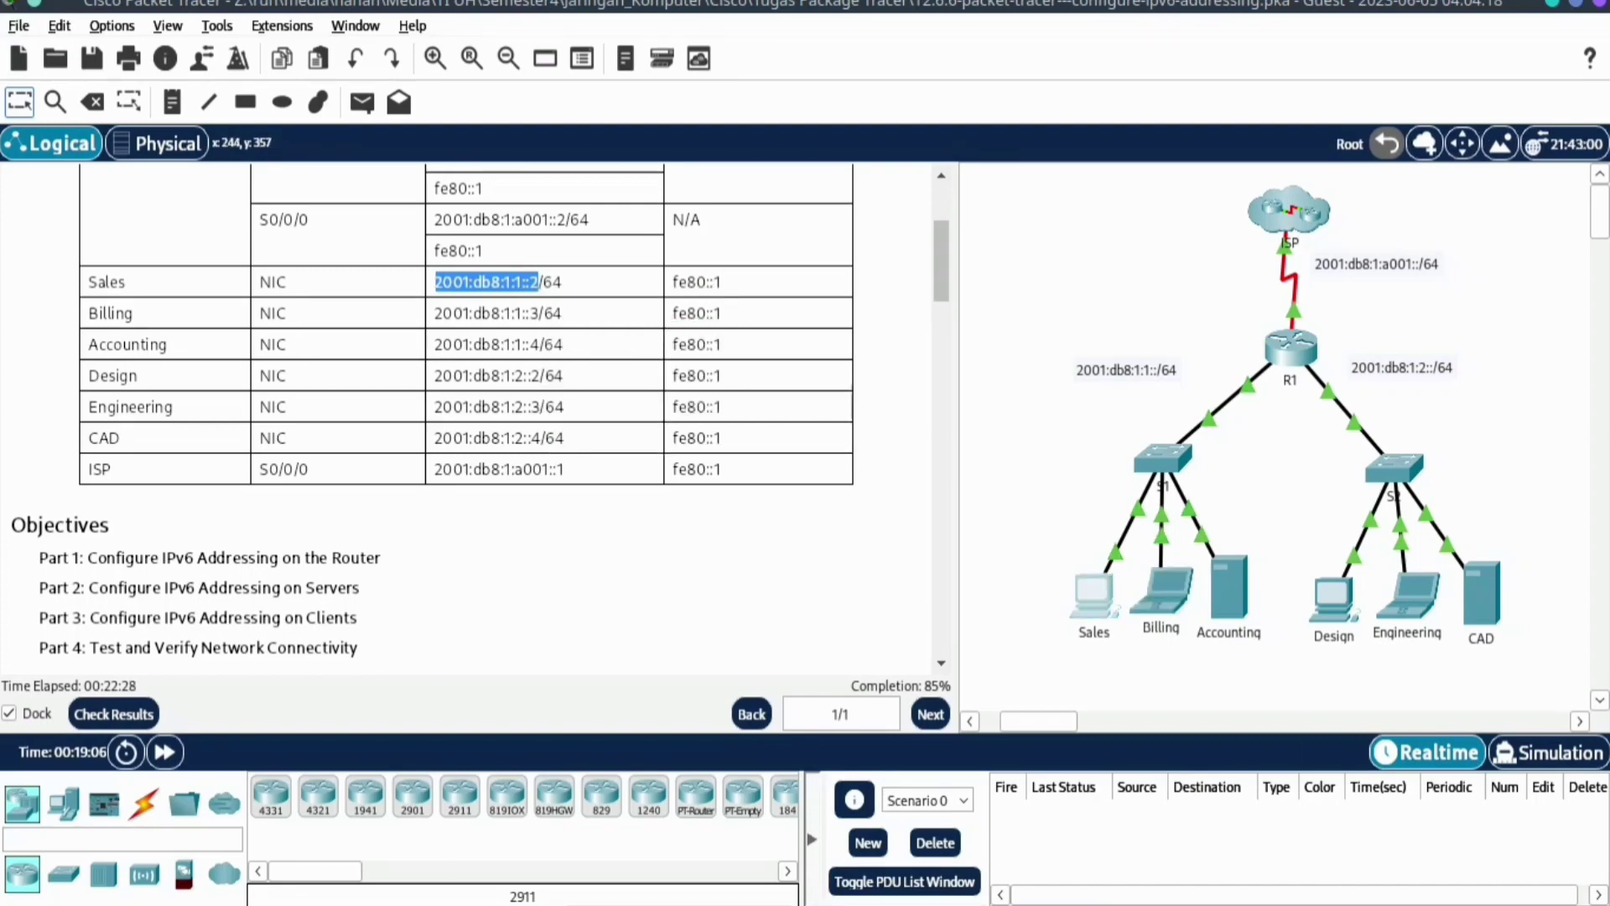
# In the Sales client's IP Configuration, set the static IPv6 address to the copied 2001:db8:1:1::2 with prefix length 64
pyautogui.click(1094, 597)
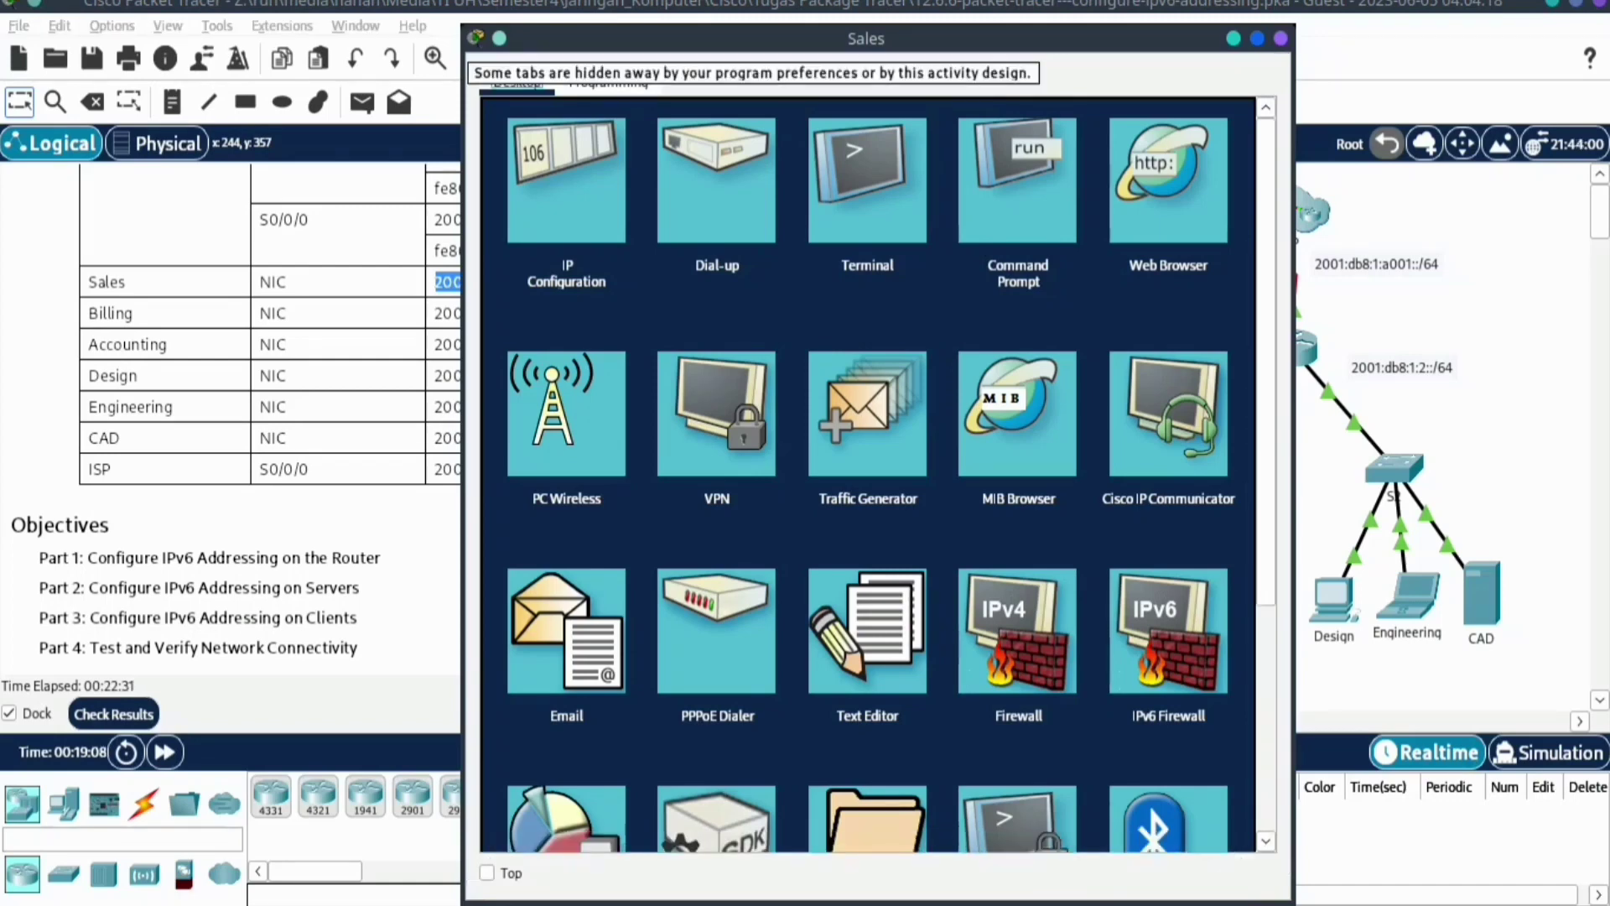
pyautogui.click(566, 180)
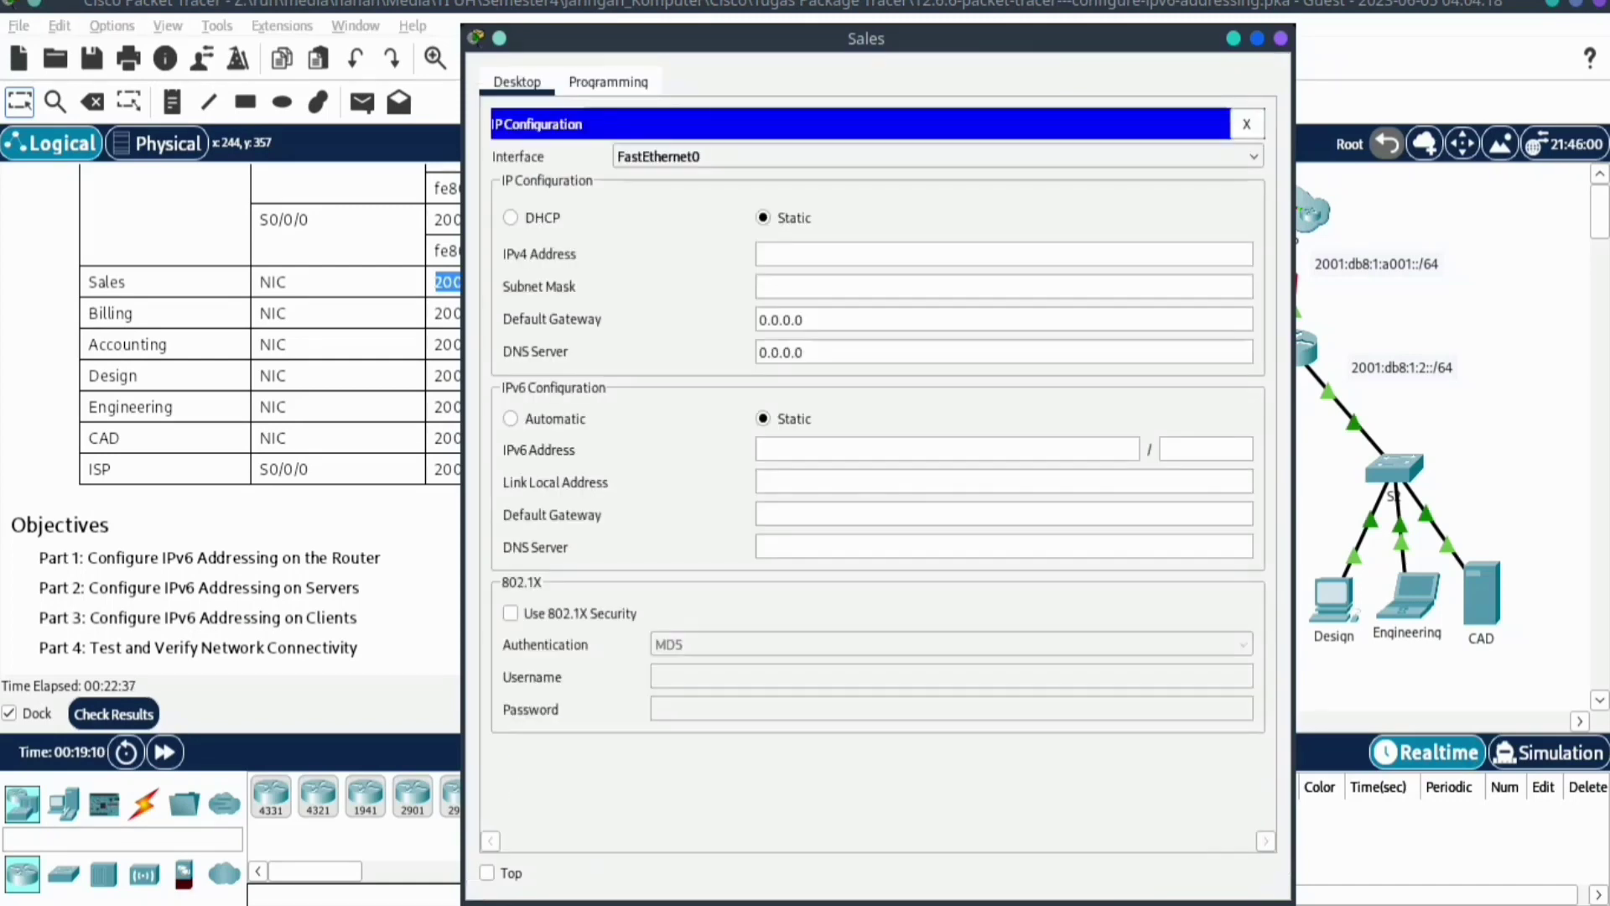
pyautogui.click(946, 449)
pyautogui.rightClick(822, 444)
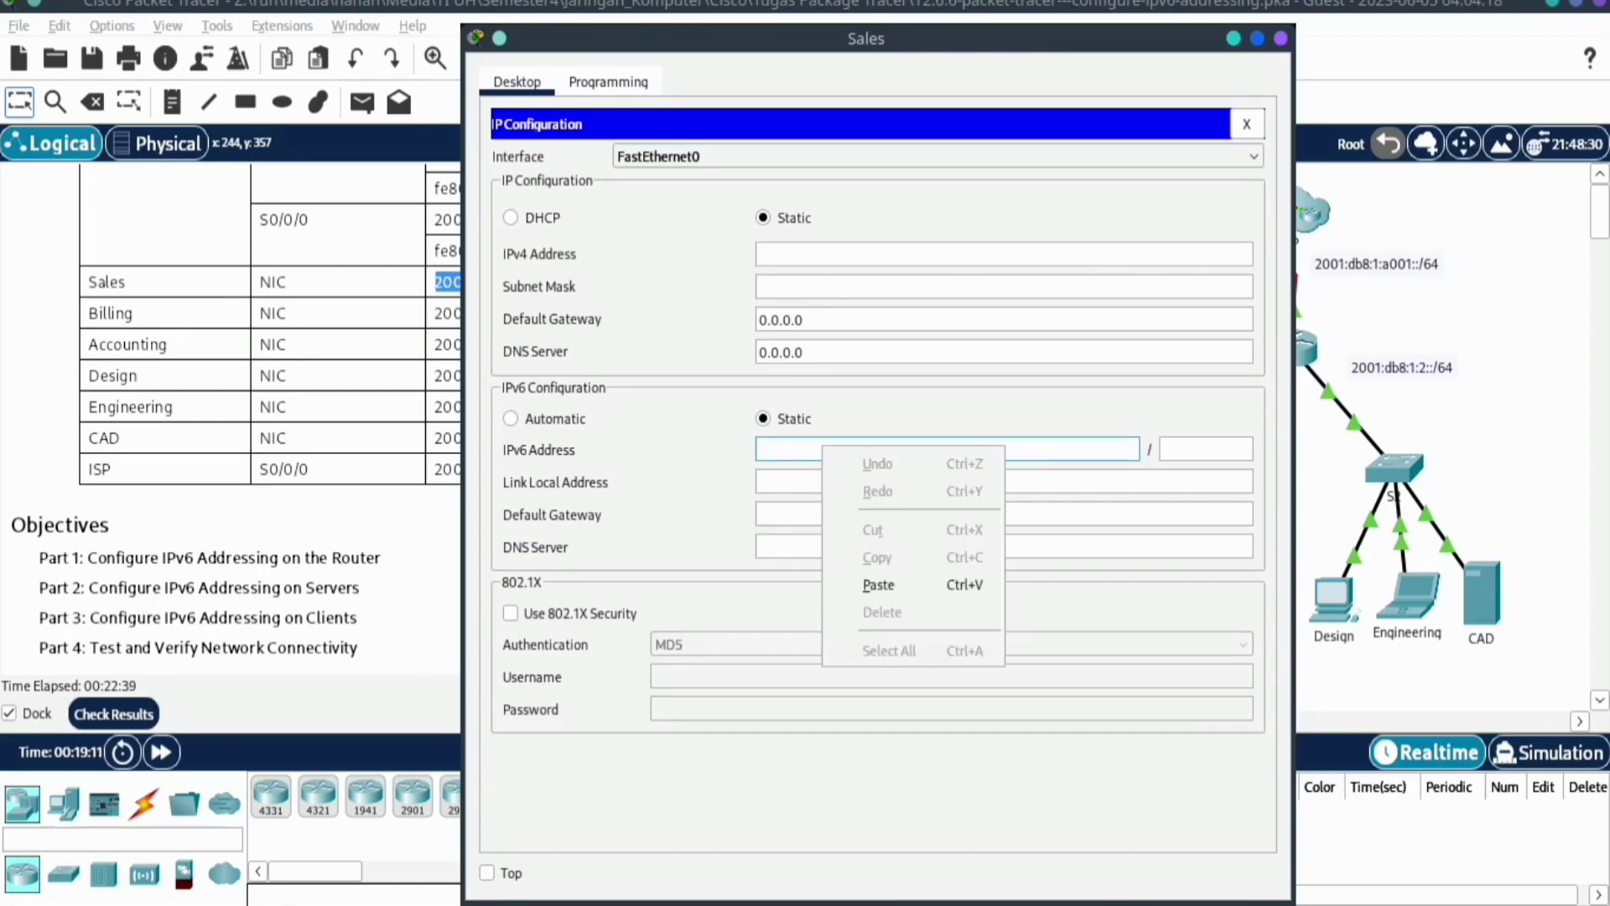
pyautogui.click(864, 580)
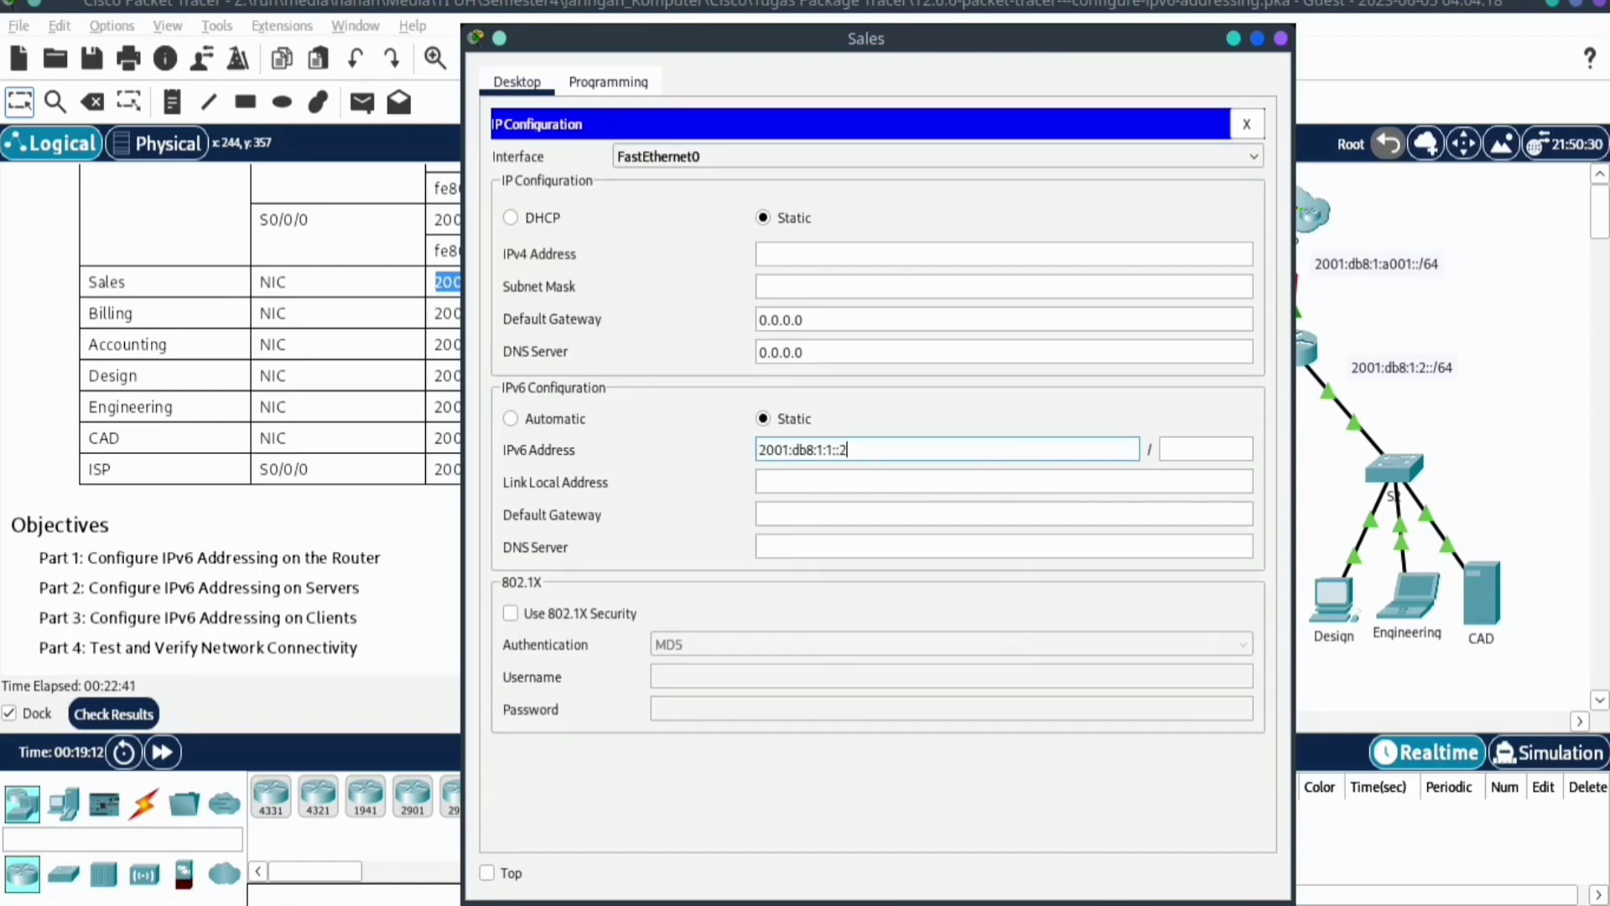
pyautogui.press('Tab')
pyautogui.write('64')
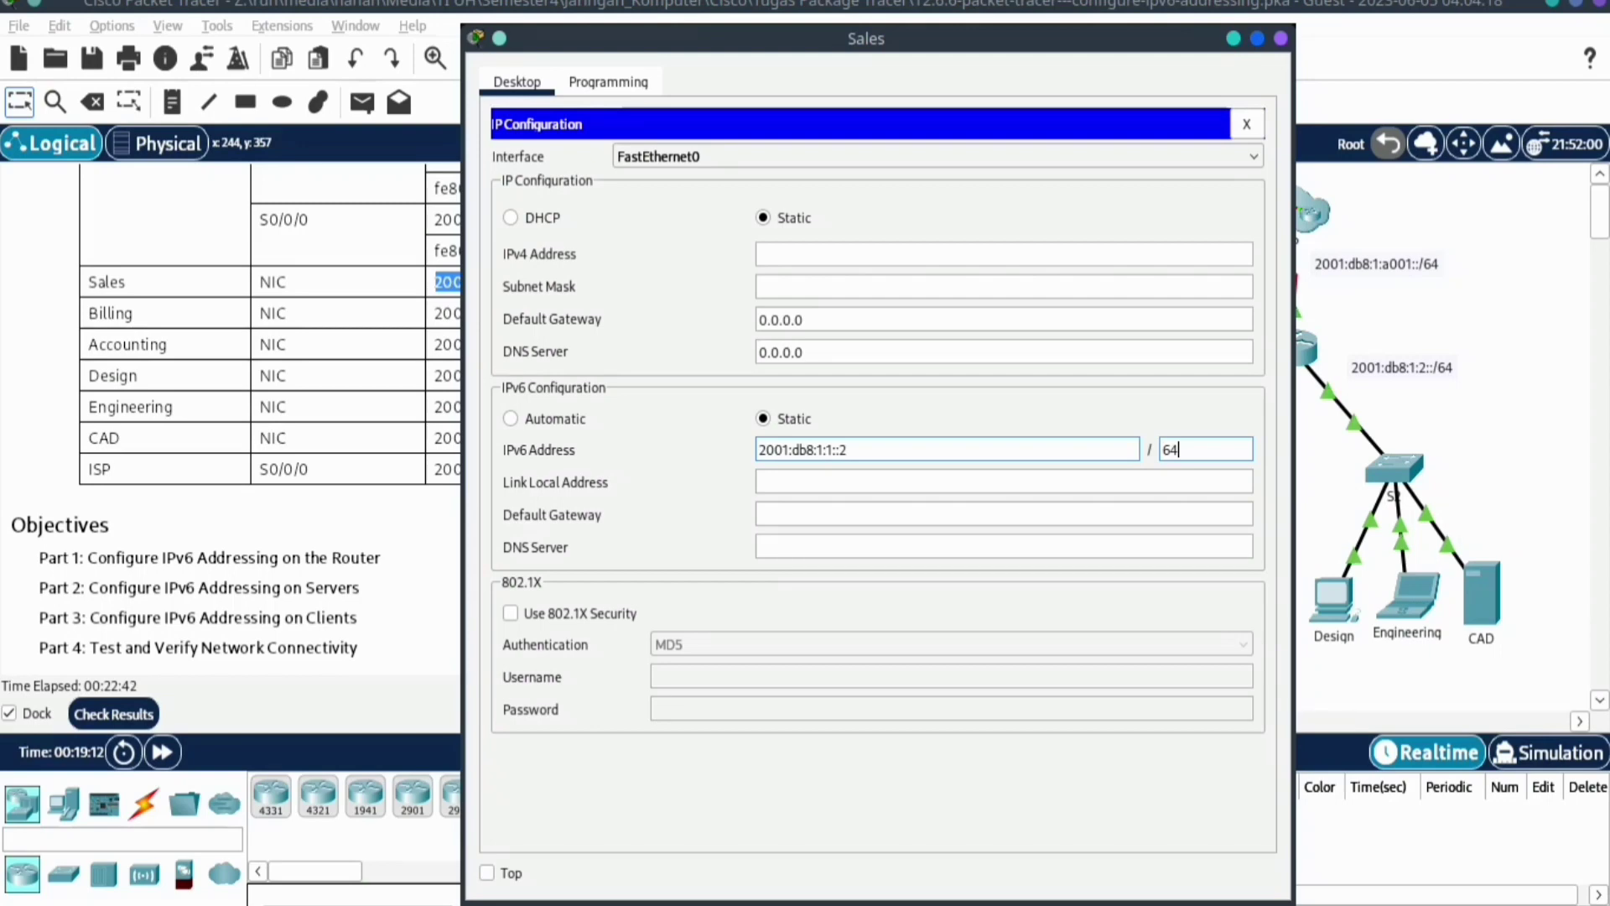
# Set the Sales client's IPv6 default gateway to fe80::1 and close the device's window
pyautogui.click(839, 514)
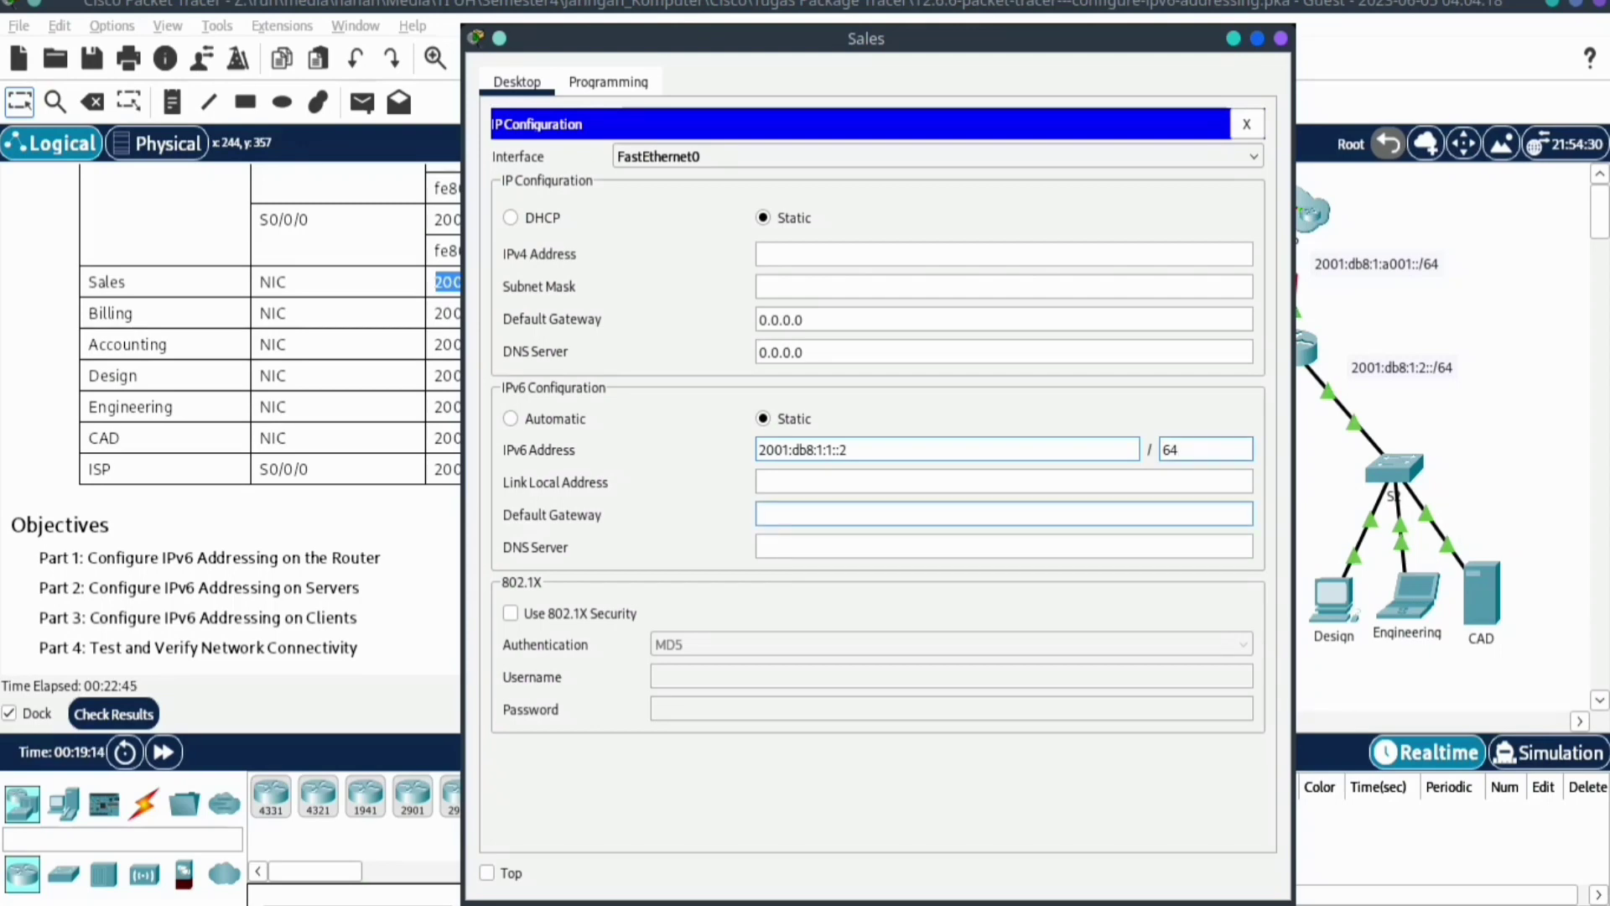
pyautogui.write('fe80')
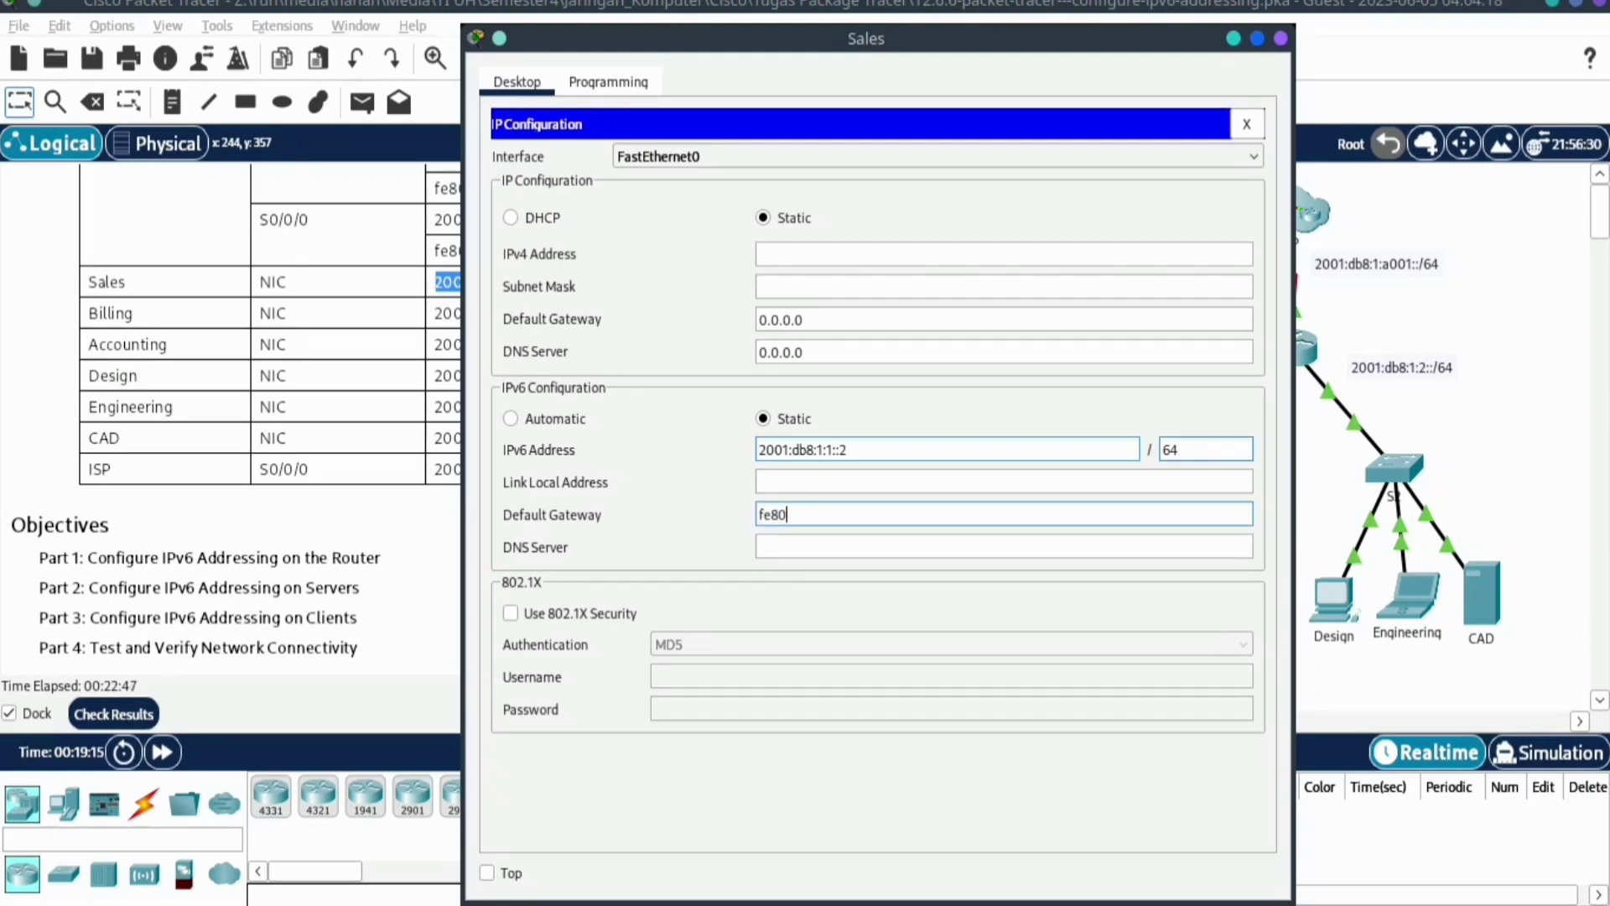
pyautogui.write('::')
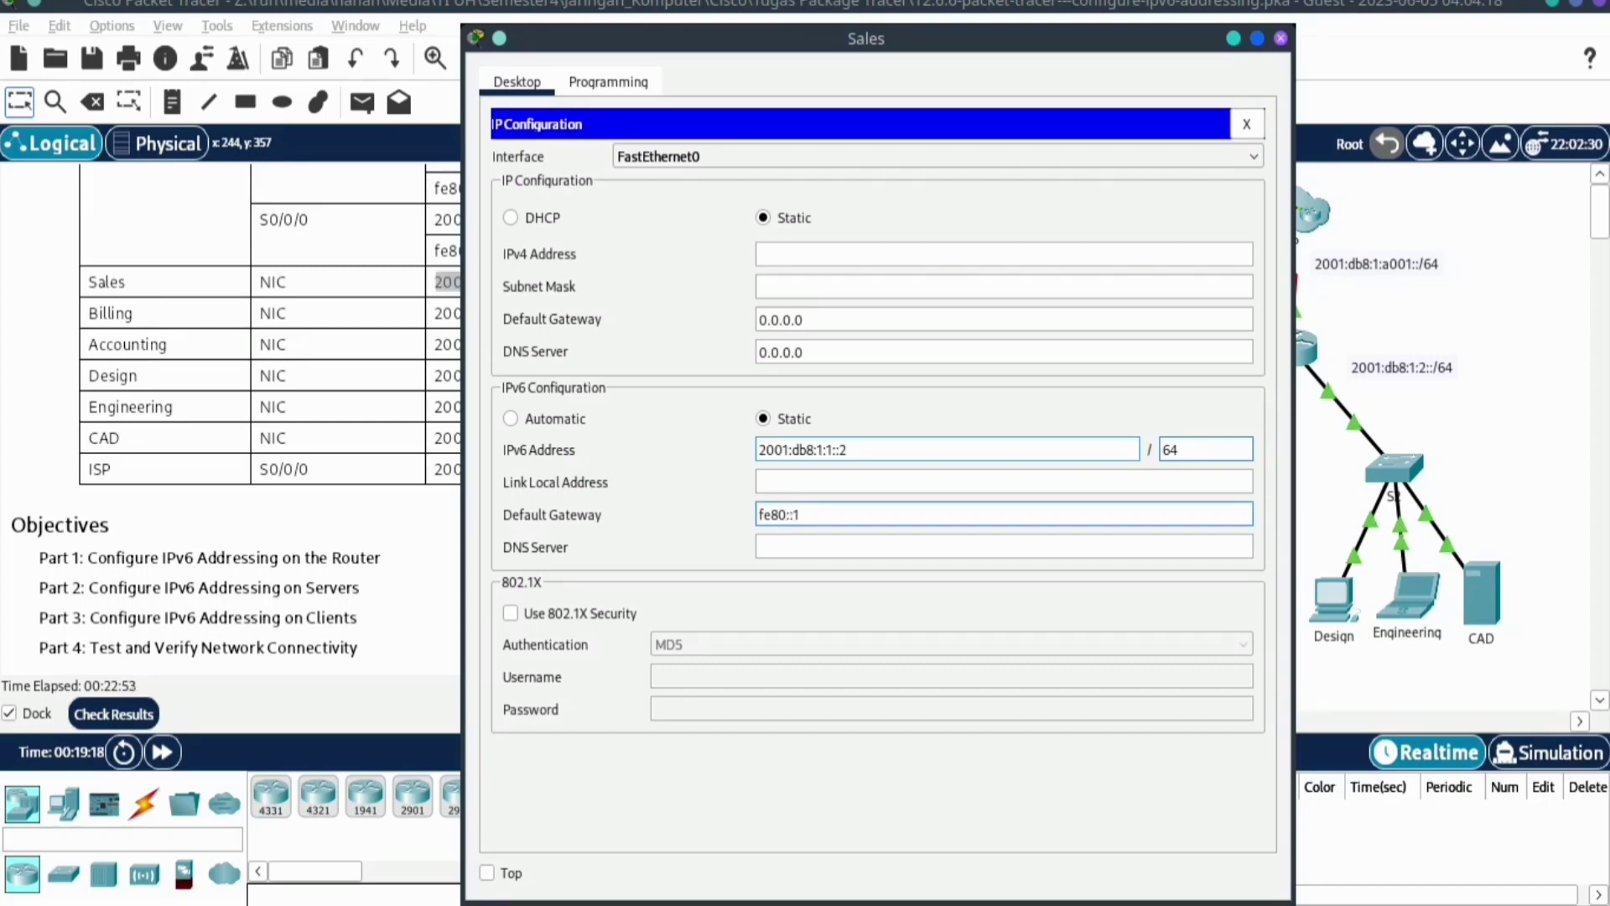
pyautogui.click(1257, 37)
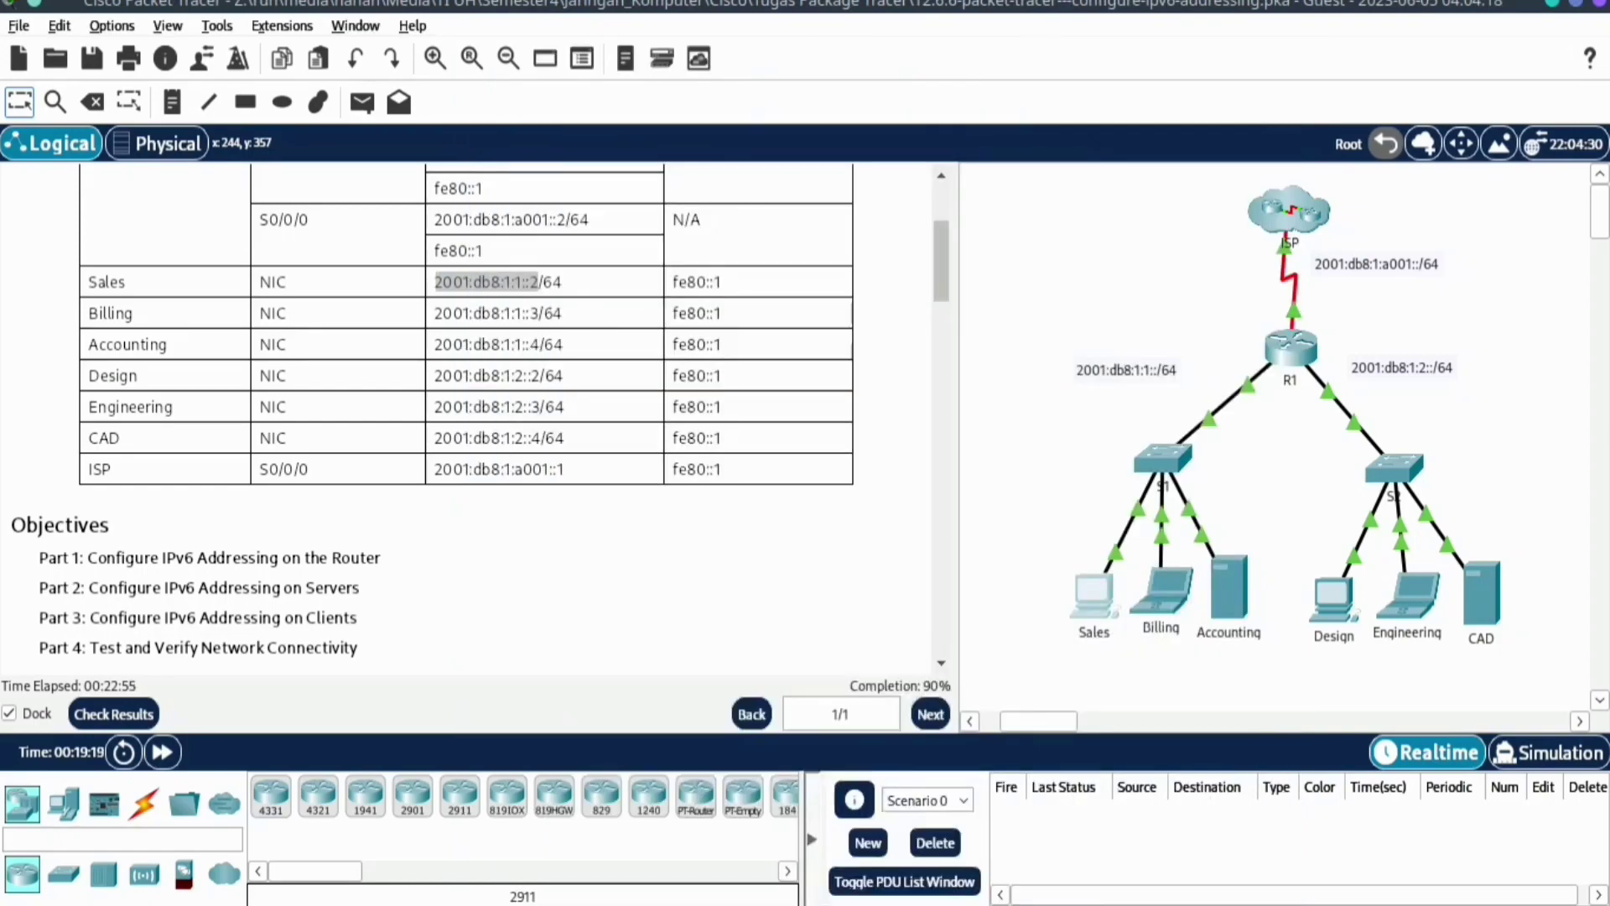
# Copy Engineering's IPv6 address 2001:db8:1:2::3 from Part 3 Step 2 of the instructions
pyautogui.scroll(-15, 470, 419)
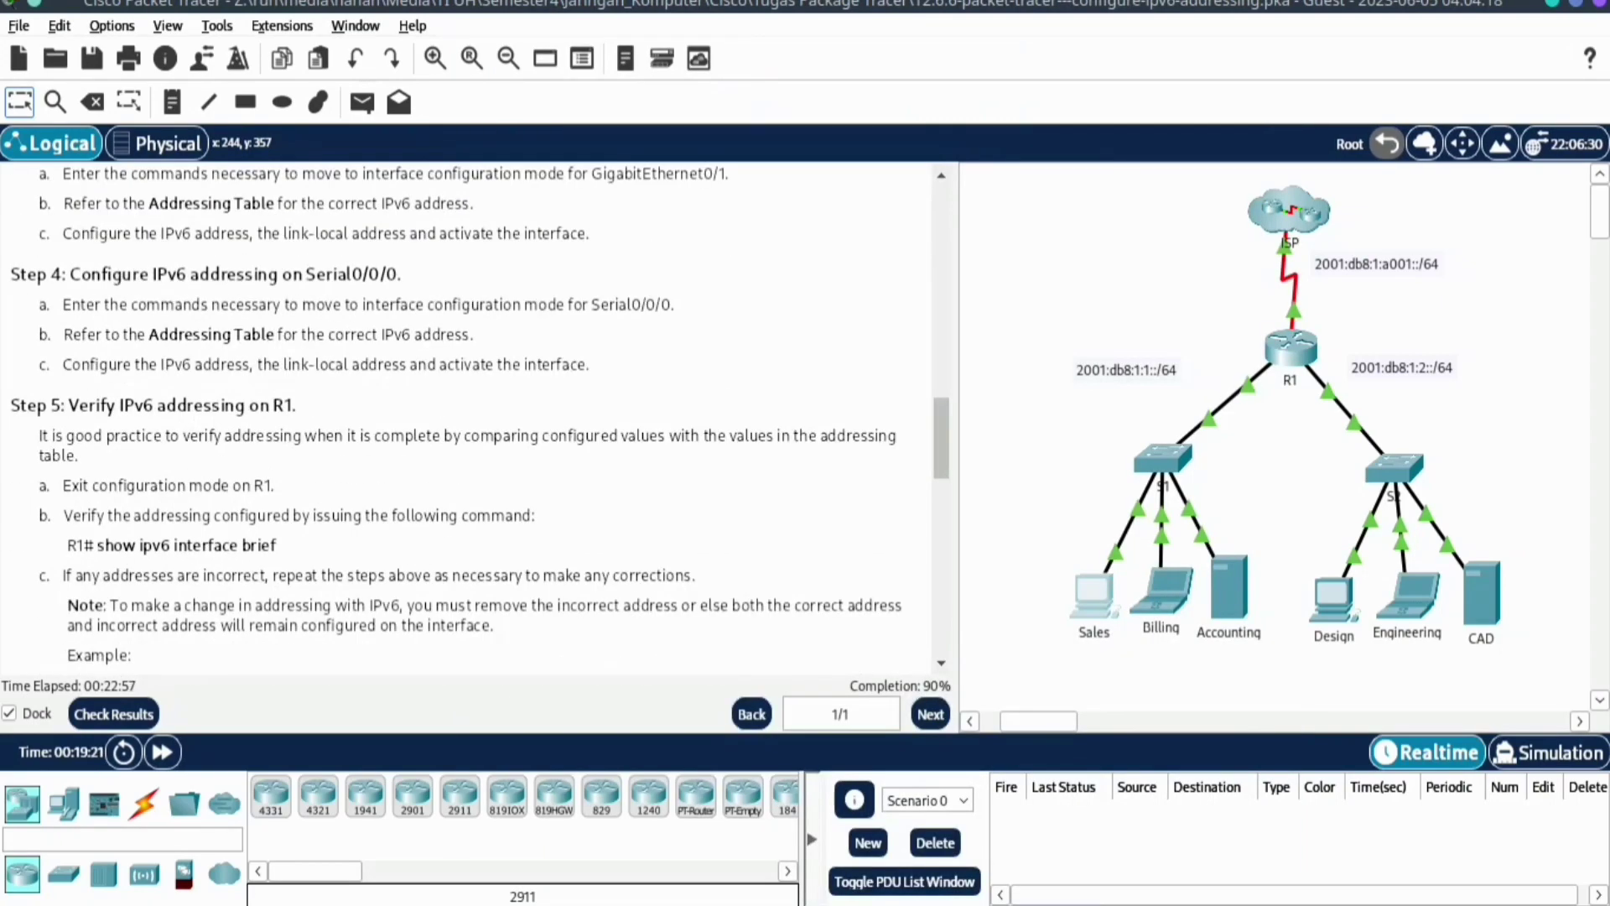
pyautogui.scroll(-2, 478, 419)
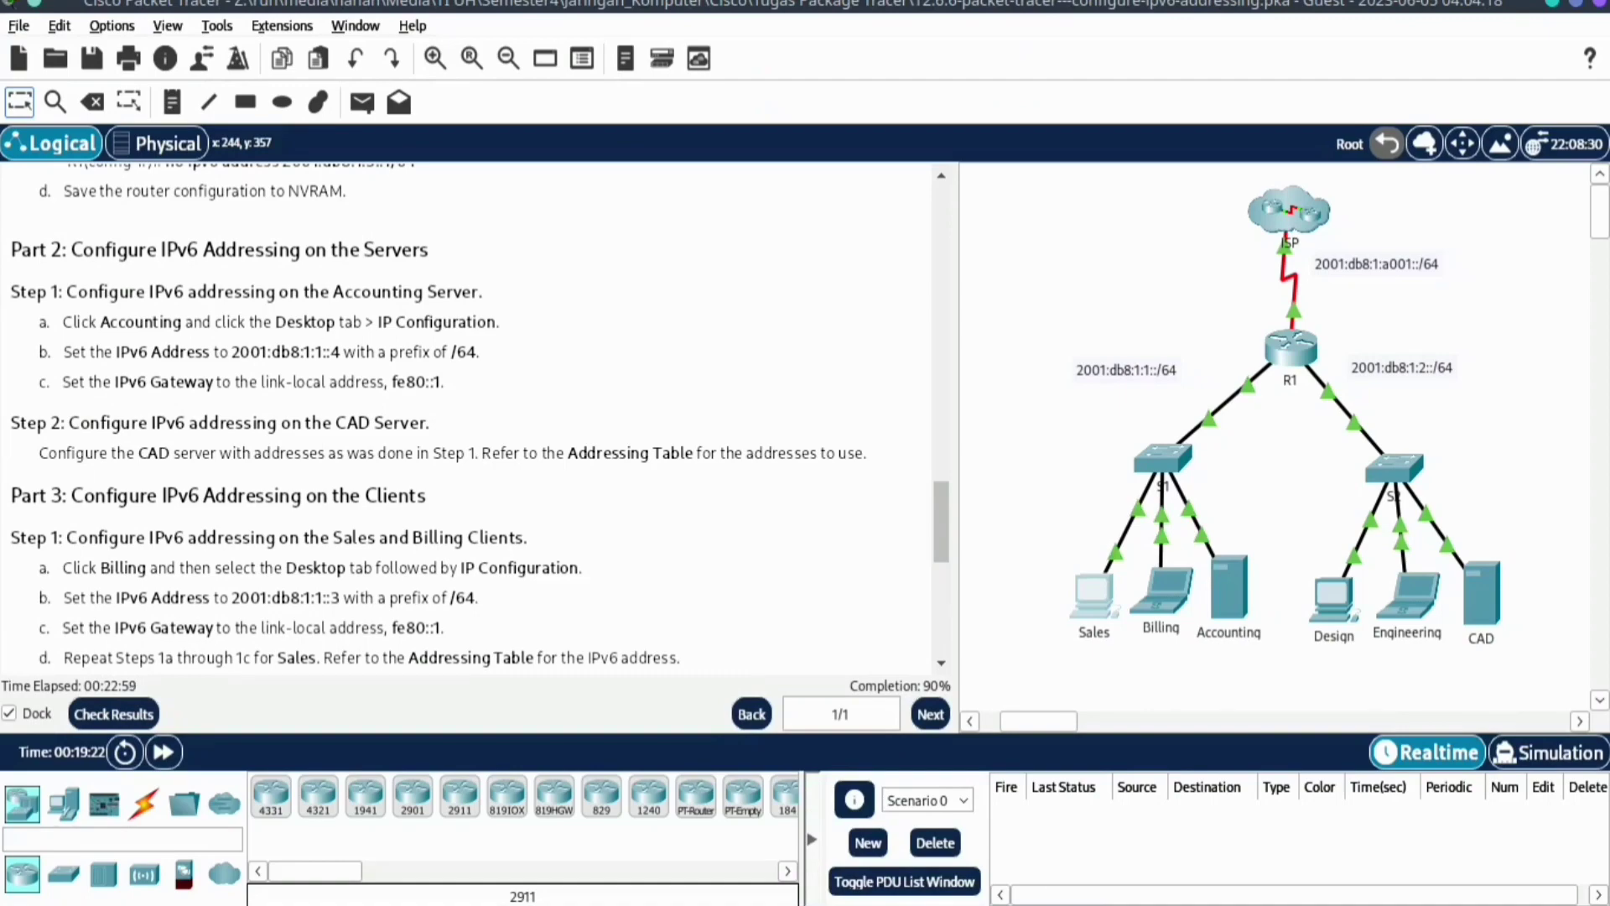
pyautogui.scroll(-6, 478, 419)
pyautogui.scroll(-2, 470, 419)
pyautogui.scroll(6, 470, 419)
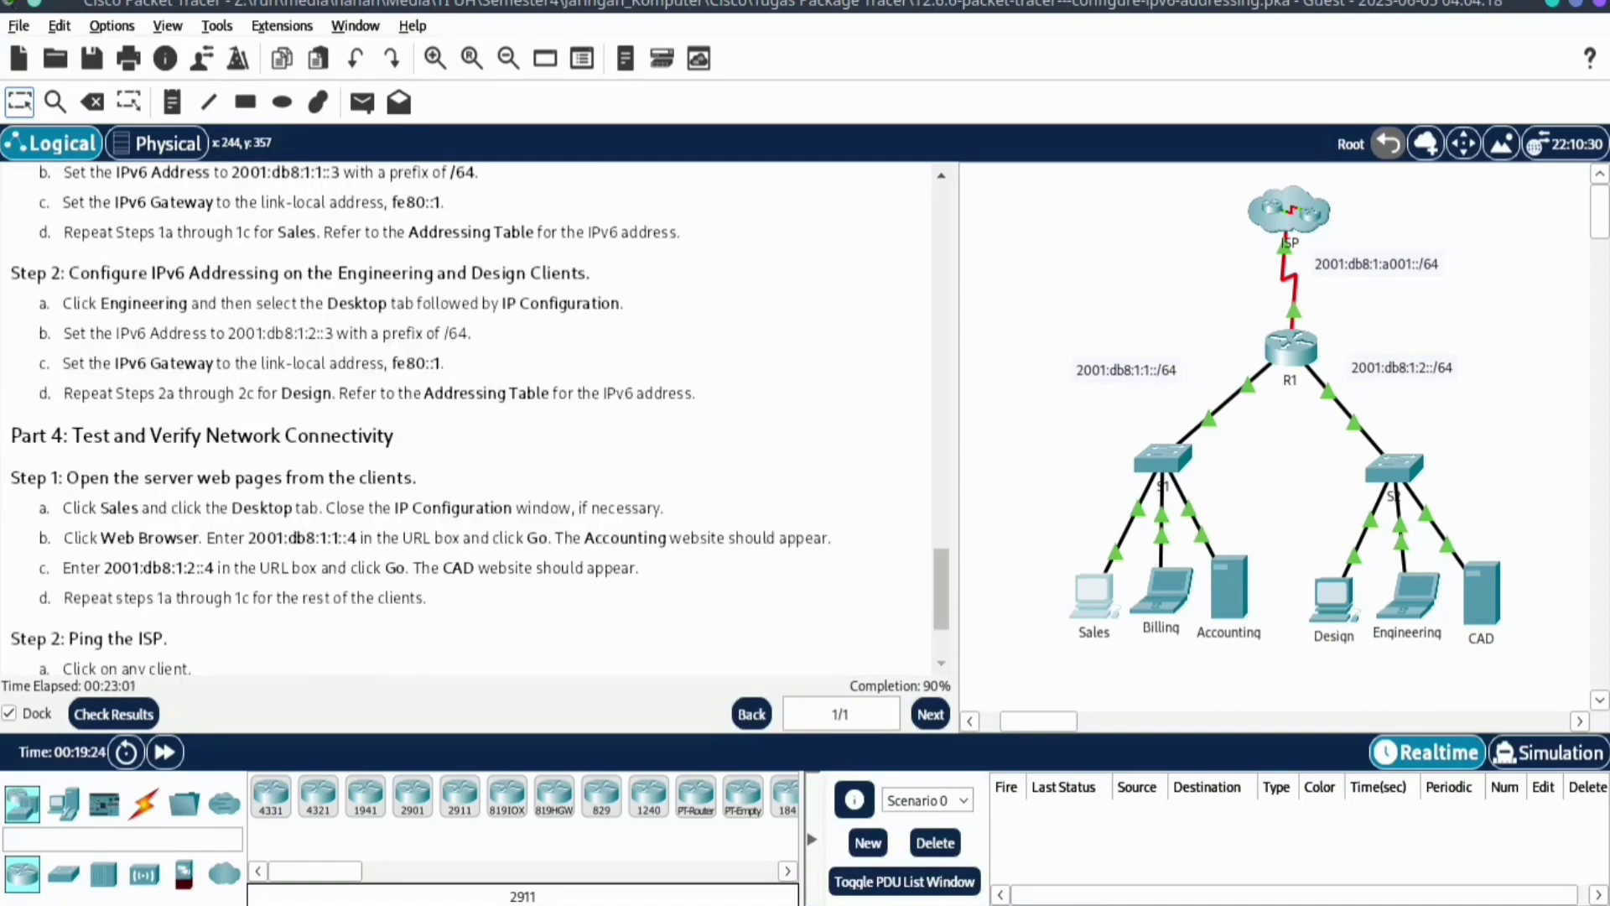
pyautogui.scroll(4, 470, 419)
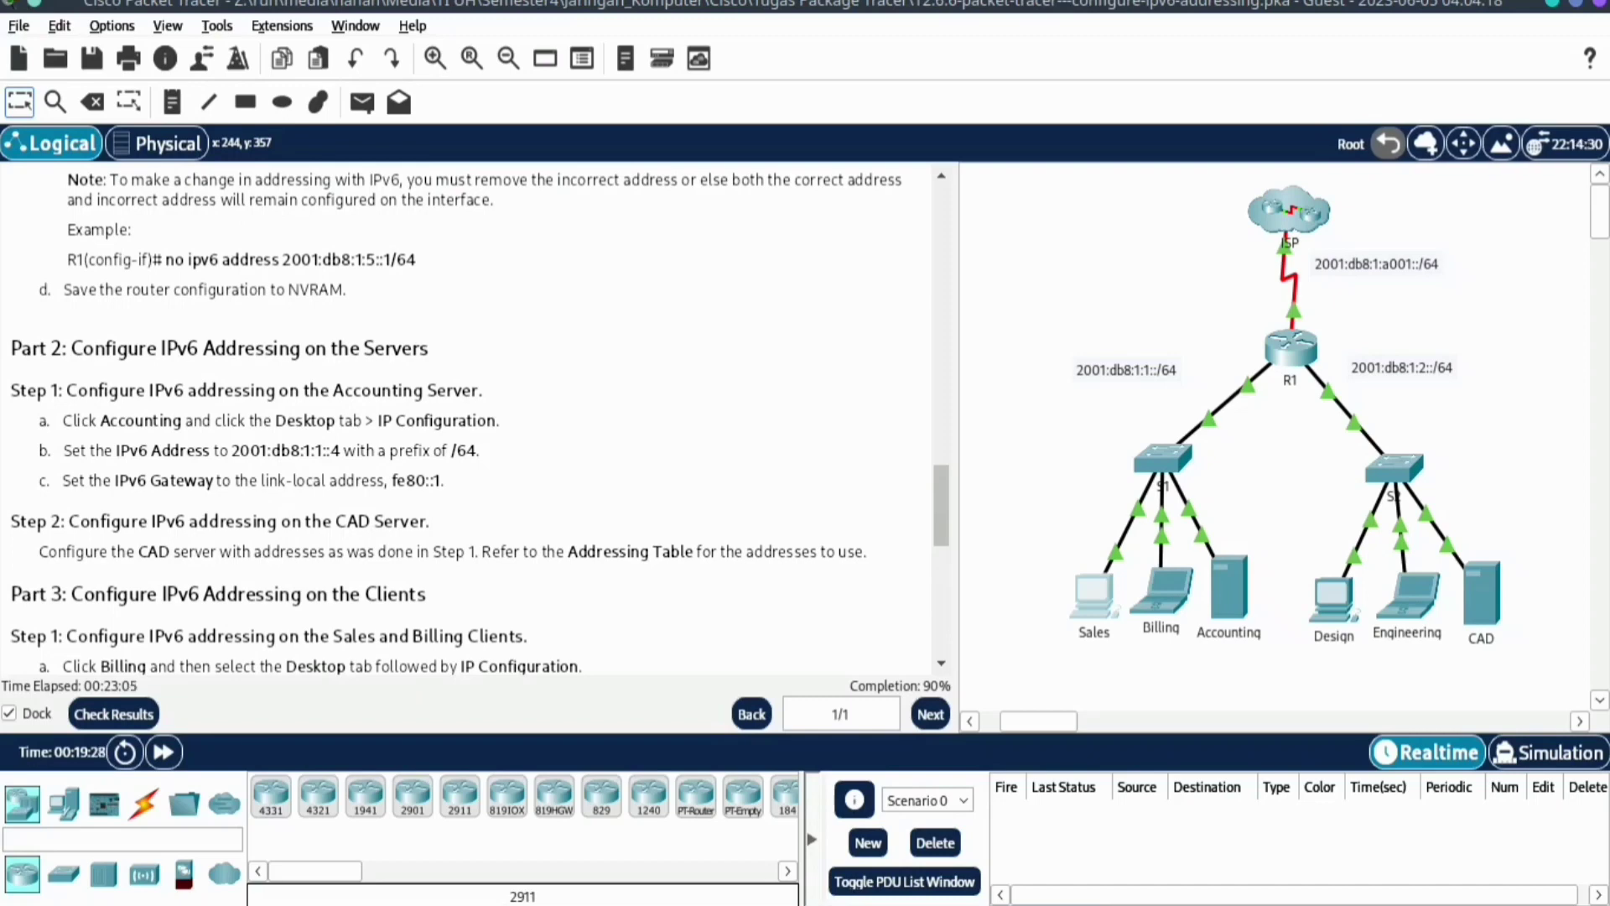
pyautogui.scroll(-5, 469, 419)
pyautogui.scroll(-2, 470, 419)
pyautogui.scroll(2, 469, 419)
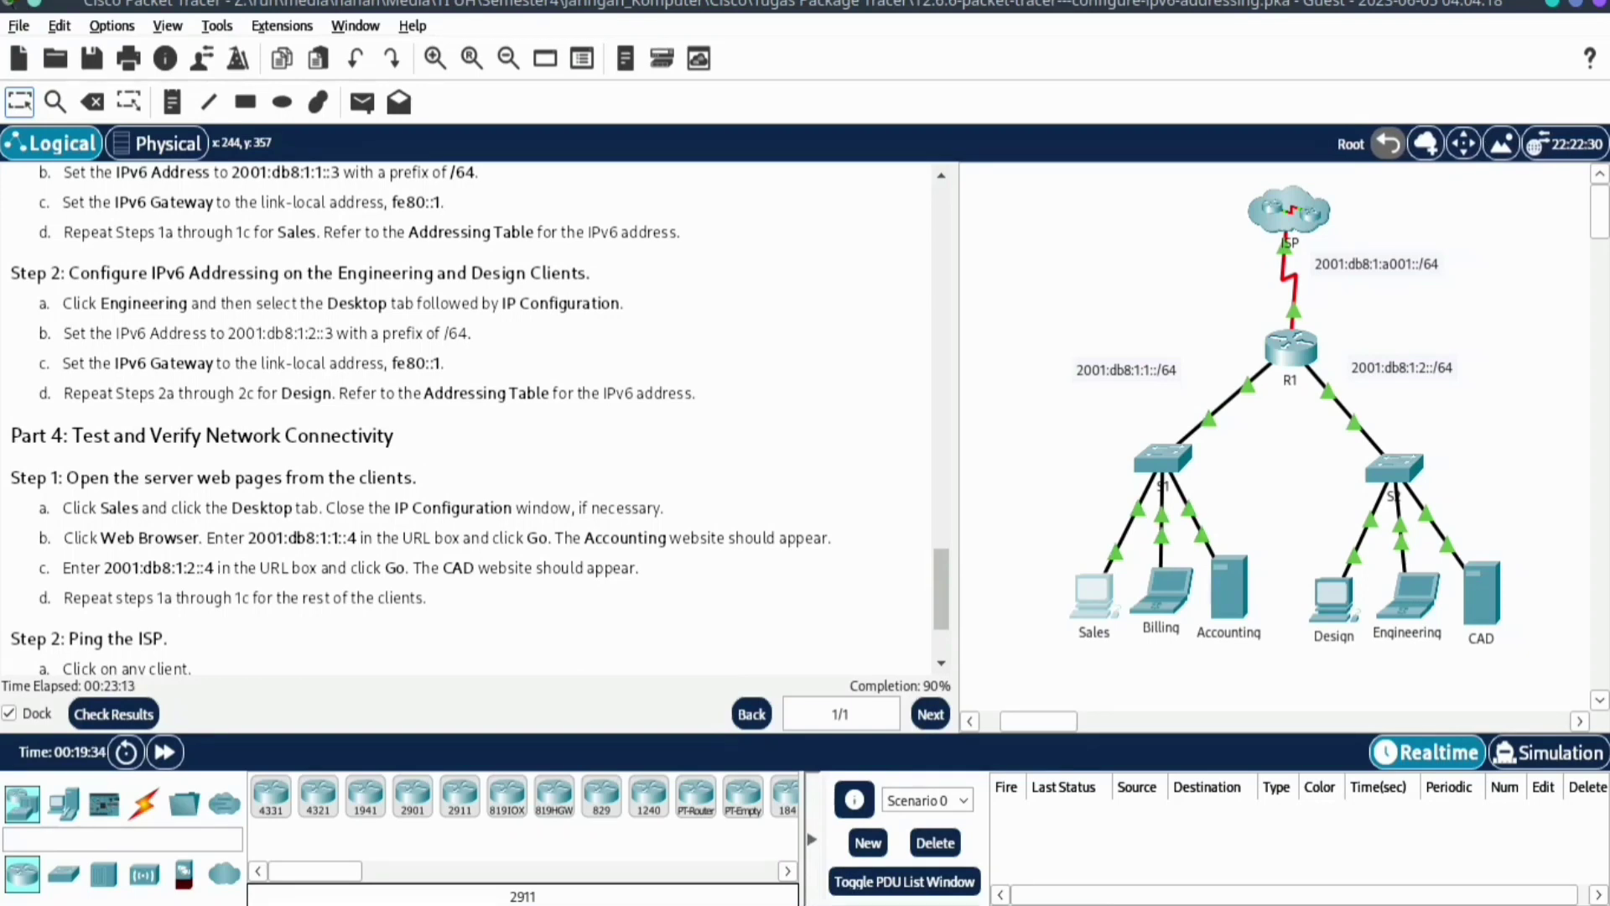
pyautogui.moveTo(229, 333); pyautogui.dragTo(333, 333)
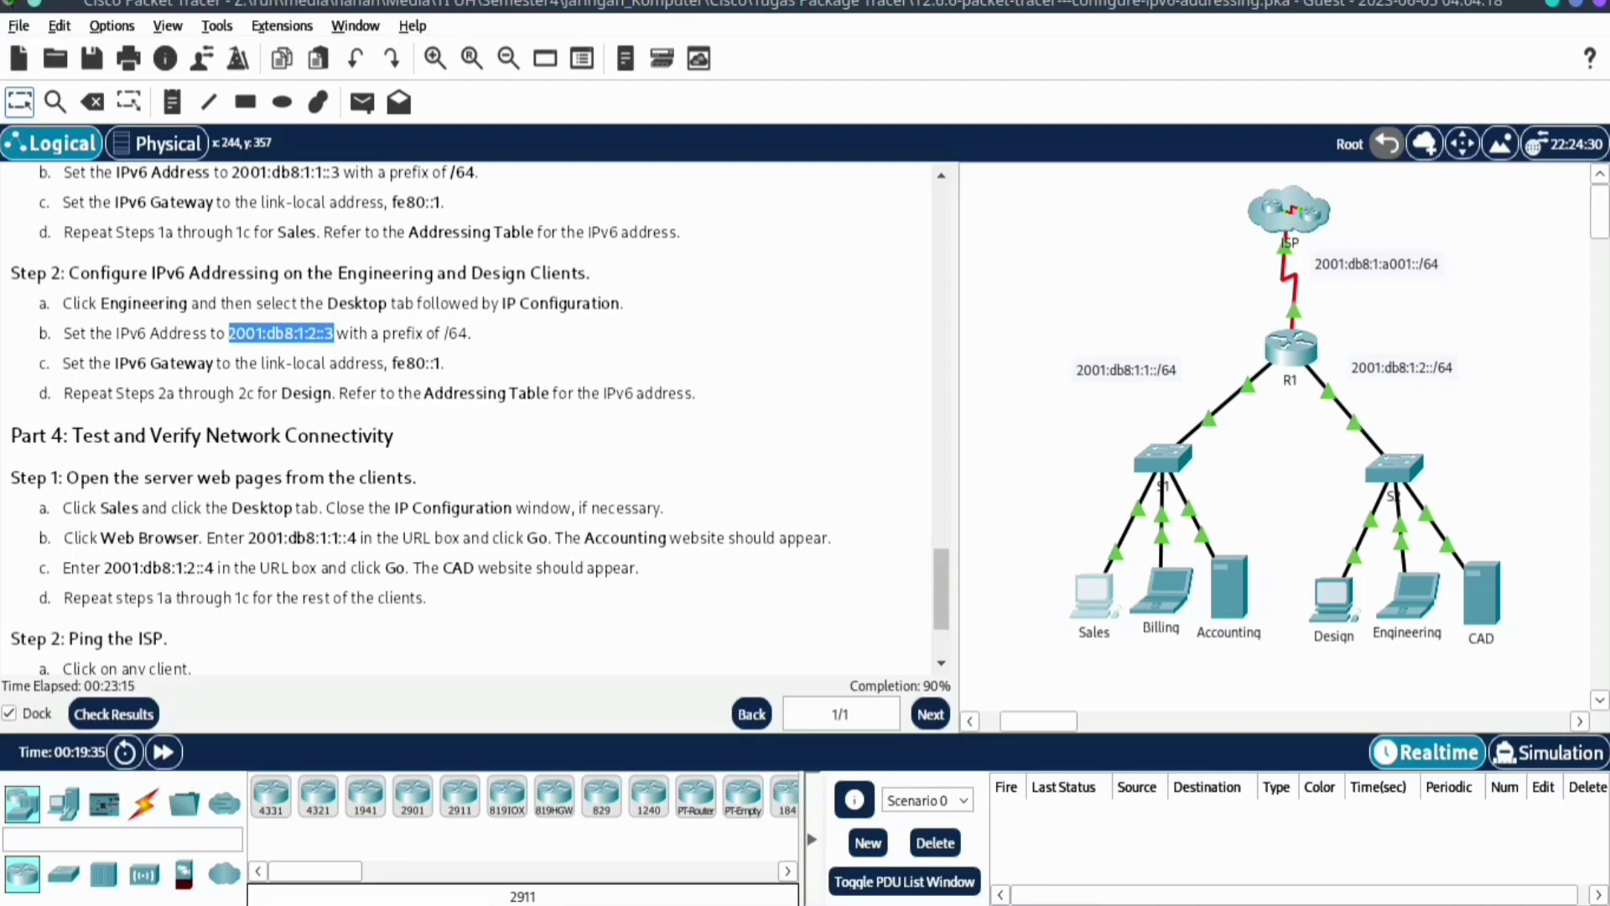
pyautogui.rightClick(334, 338)
pyautogui.click(377, 356)
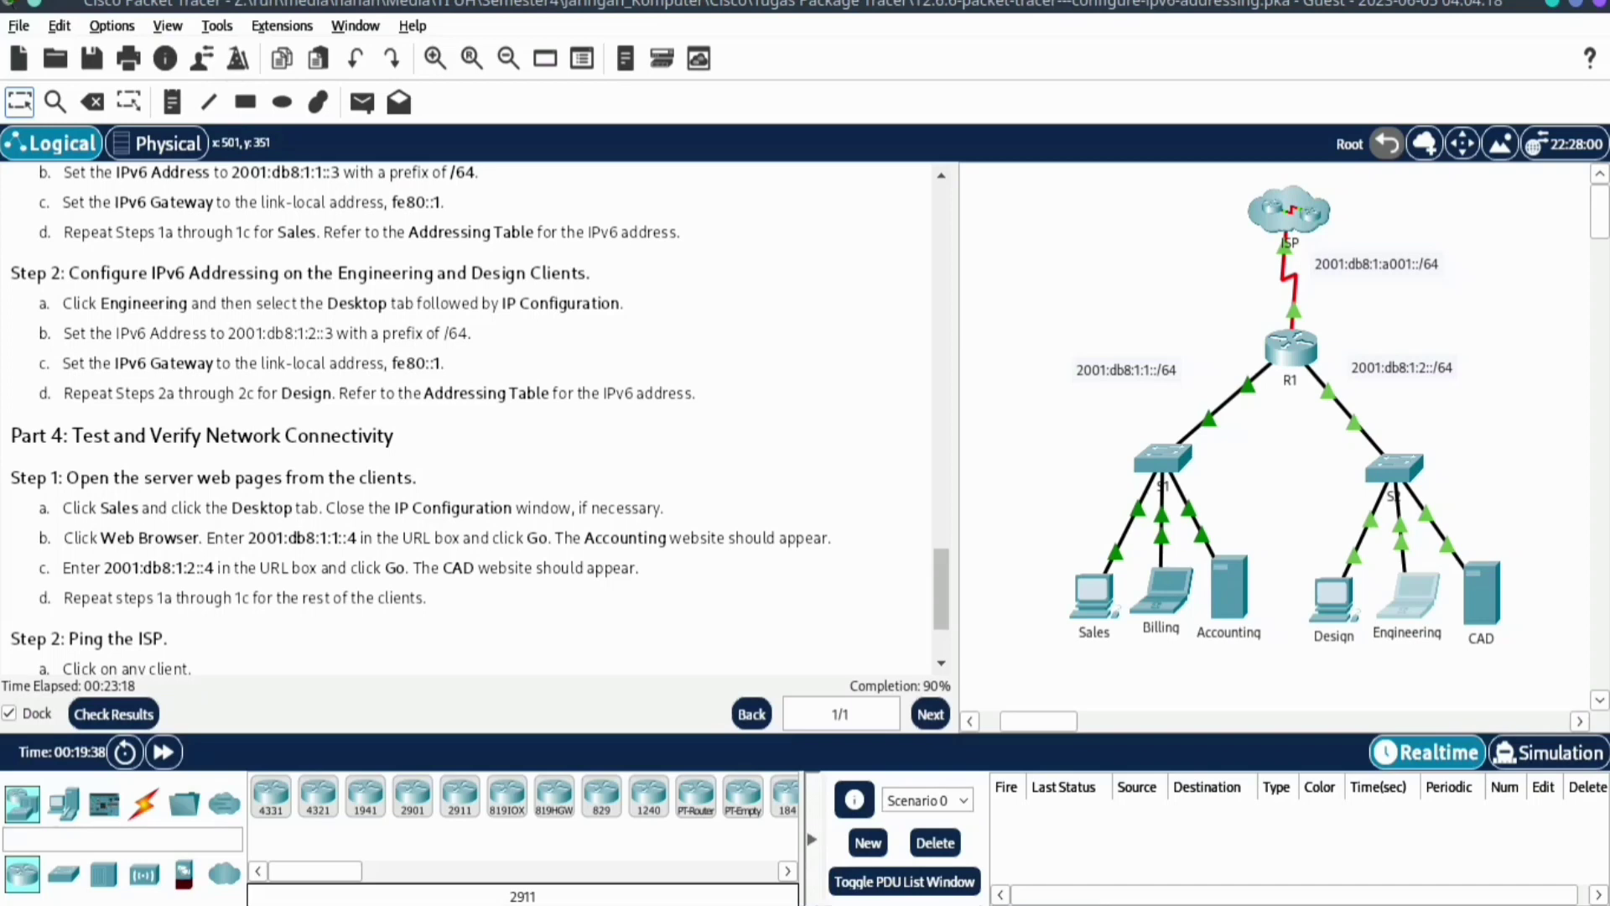
# In the Engineering client's IP Configuration, set the static IPv6 address to the copied 2001:db8:1:2::3 with prefix length 64
pyautogui.click(1408, 594)
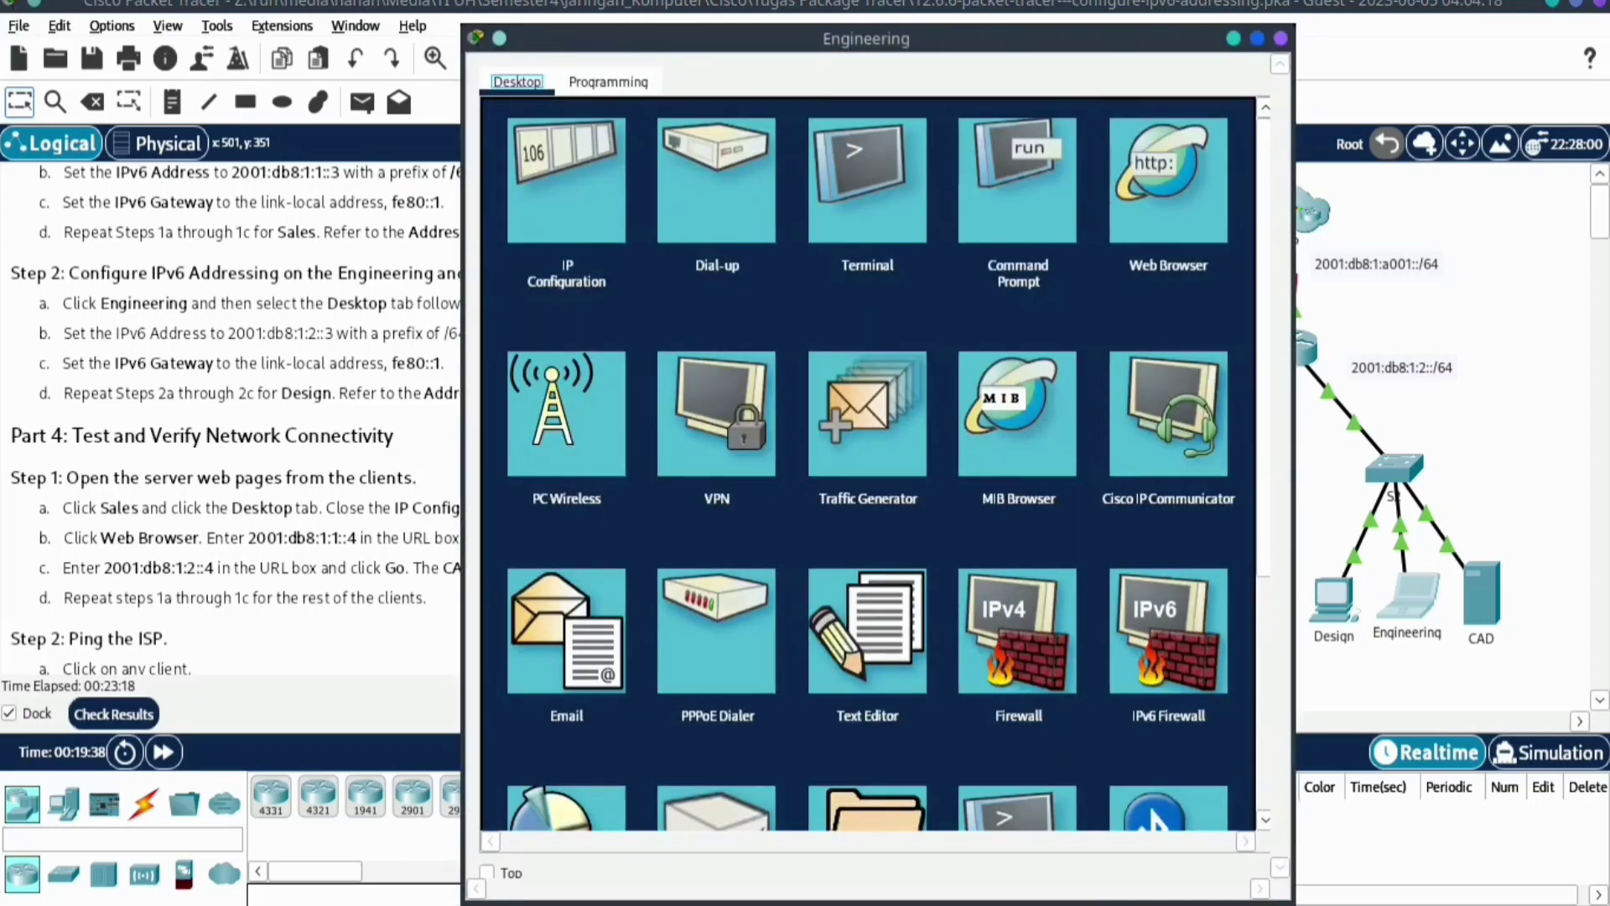
pyautogui.click(566, 181)
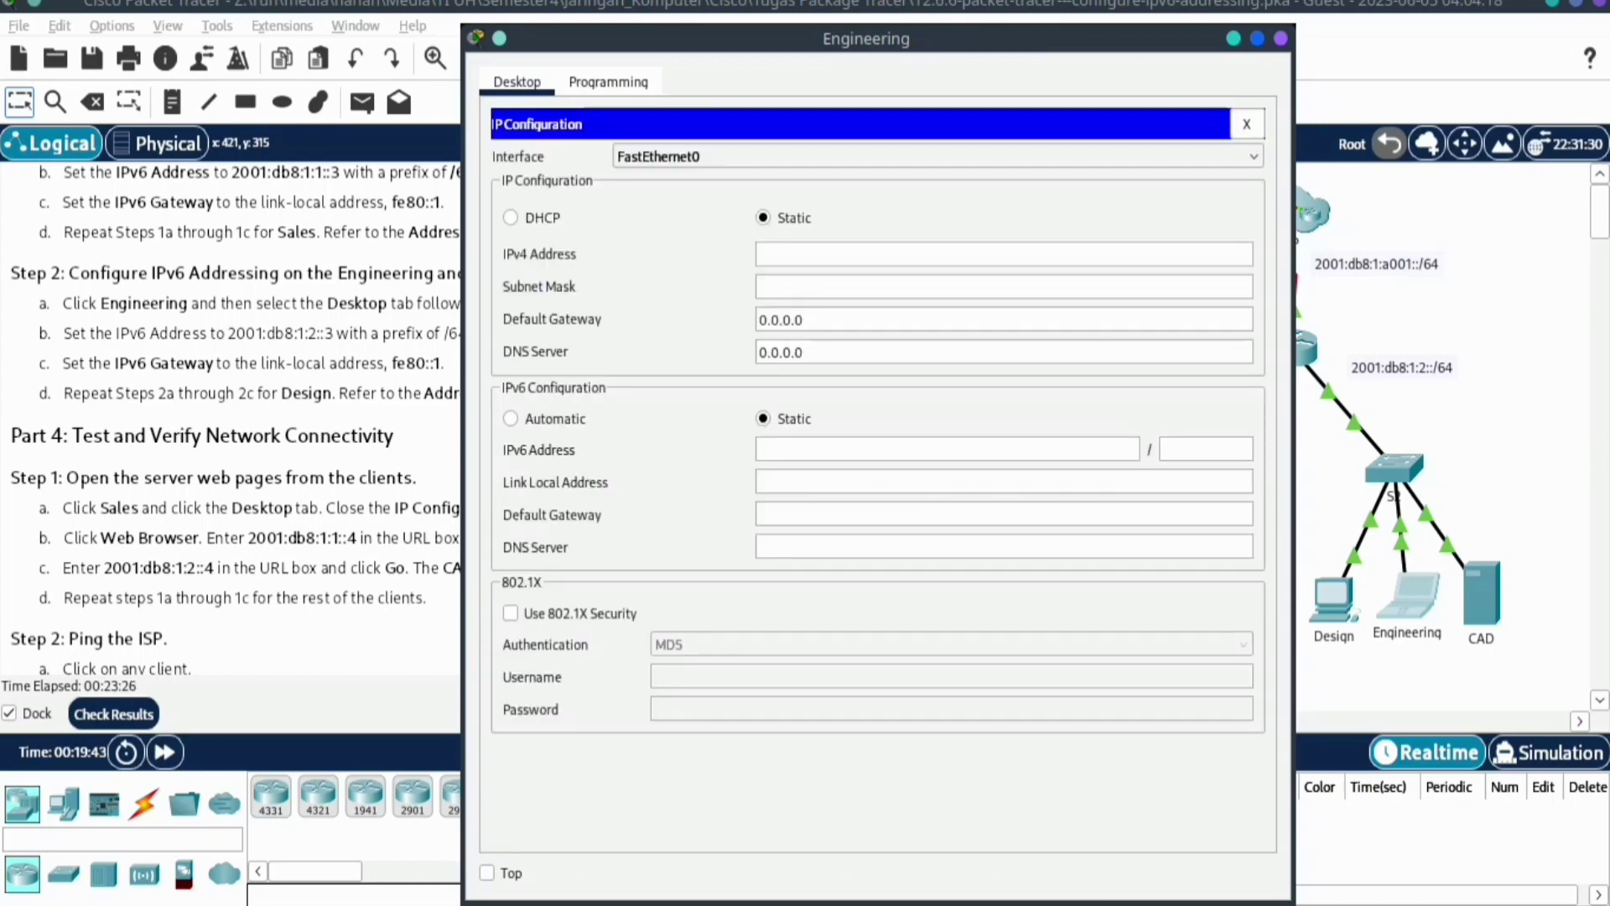
pyautogui.click(784, 449)
pyautogui.rightClick(784, 449)
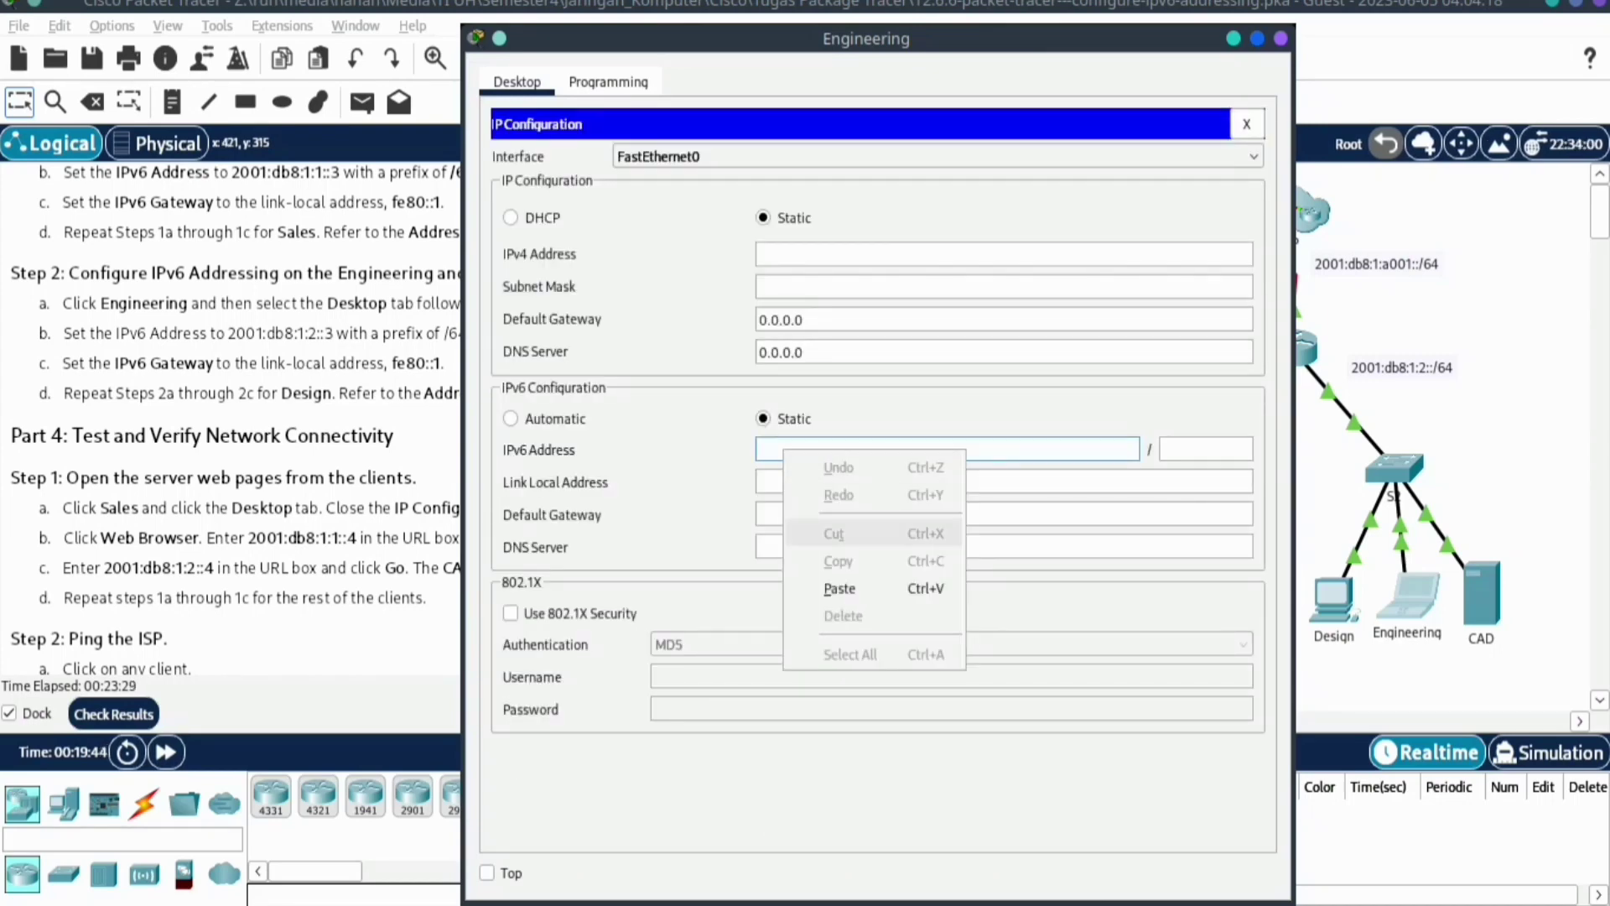
pyautogui.click(840, 589)
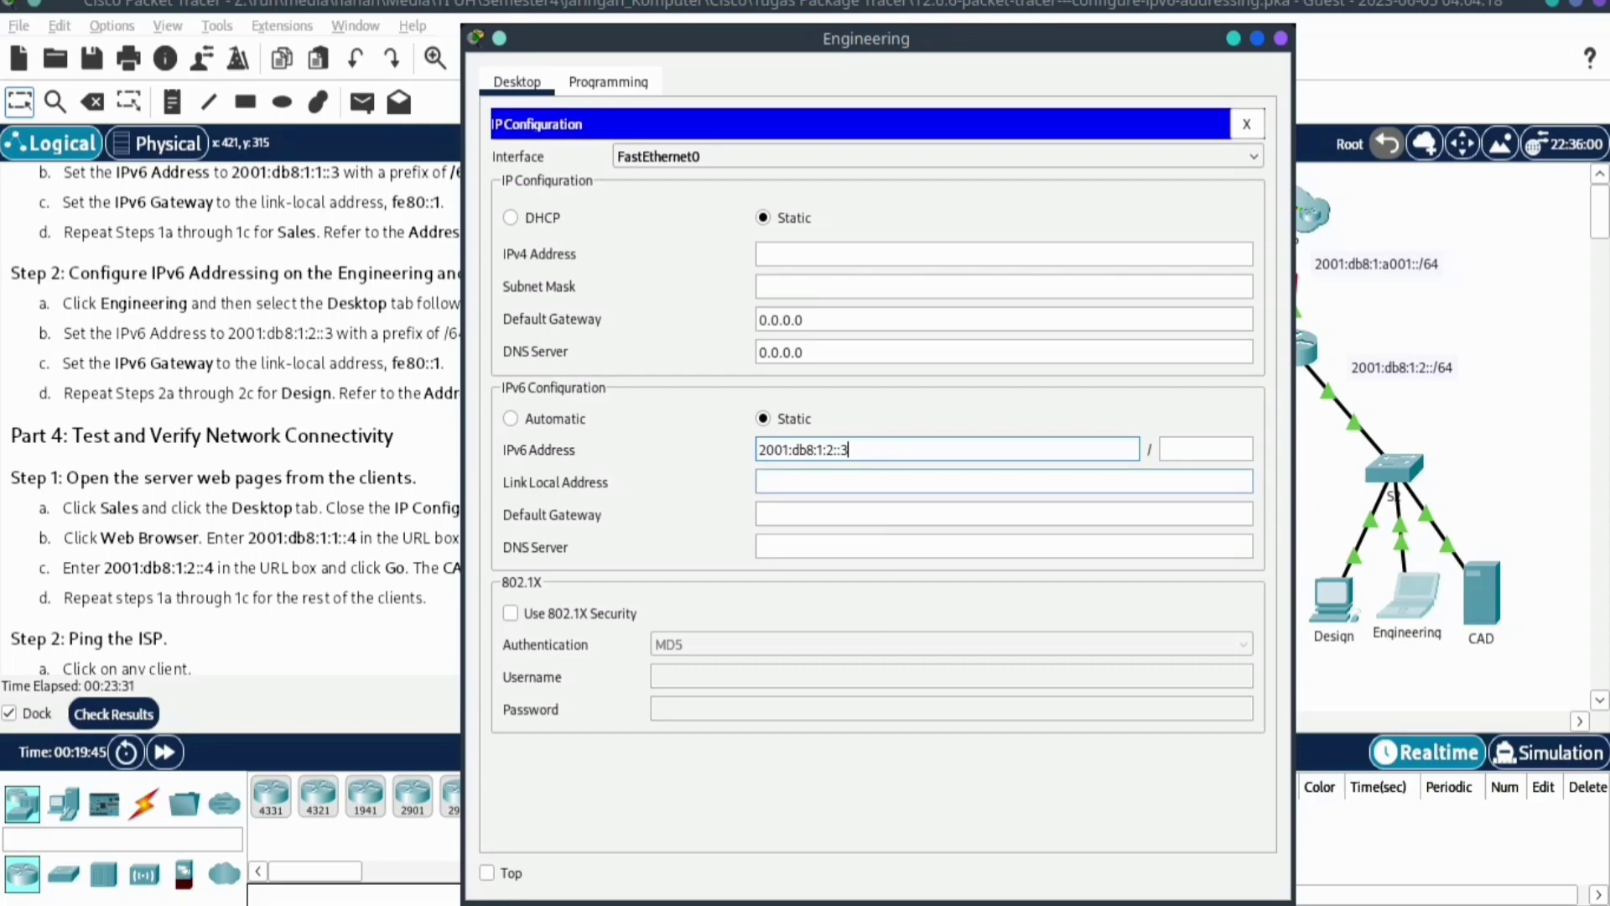
pyautogui.click(1206, 450)
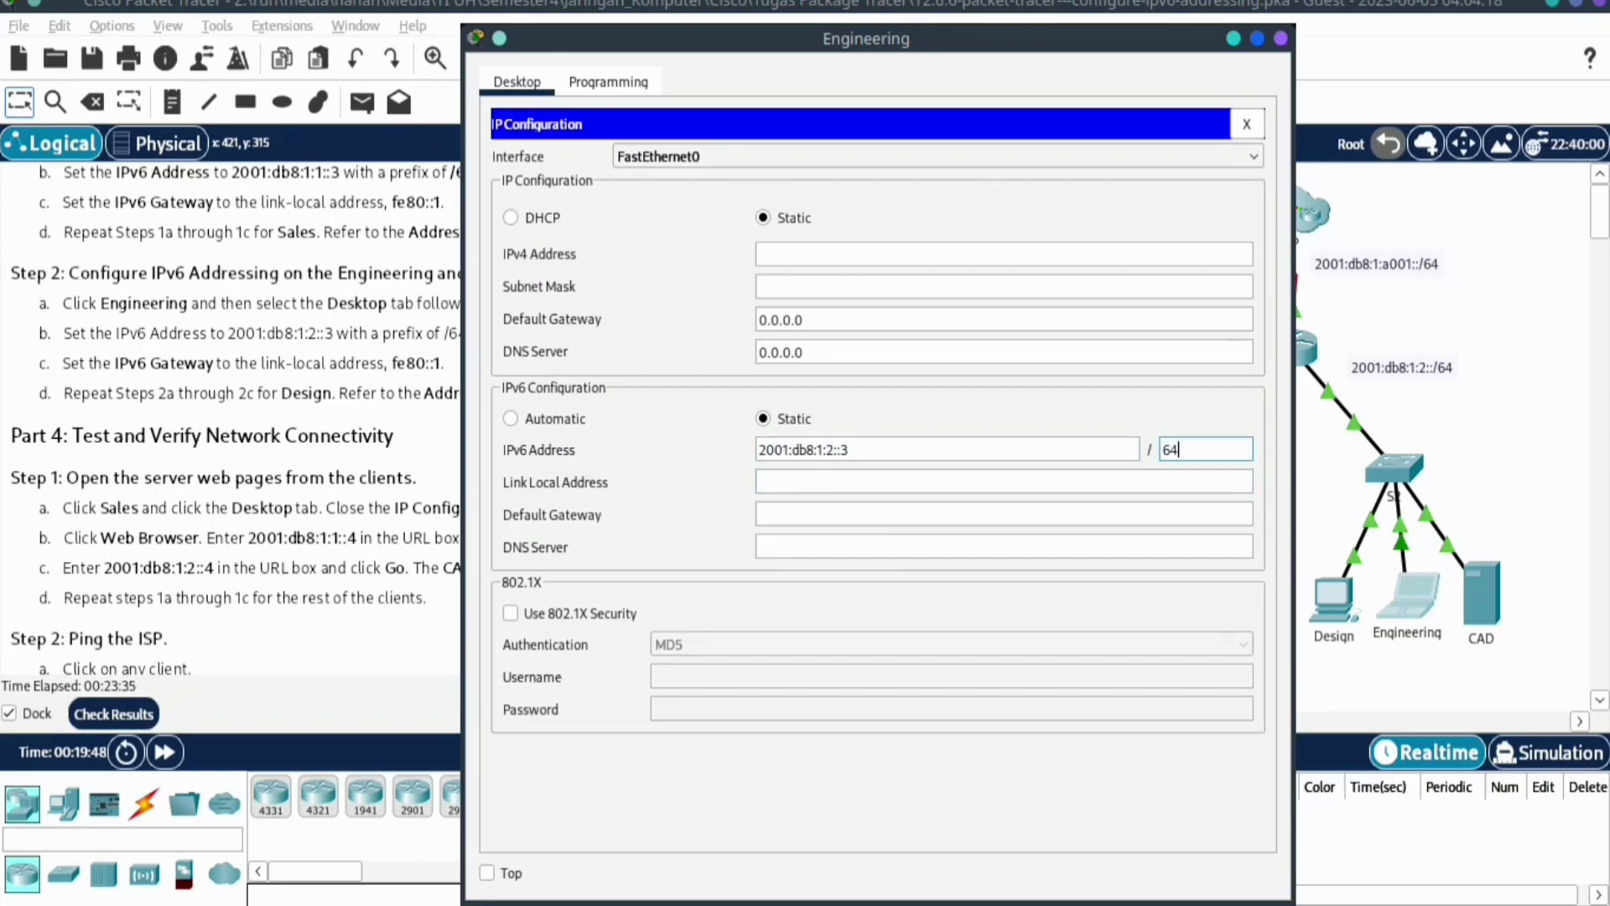
# Set the Engineering client's IPv6 default gateway to fe80::1 and close the device's window
pyautogui.click(1004, 515)
pyautogui.write('fe80:')
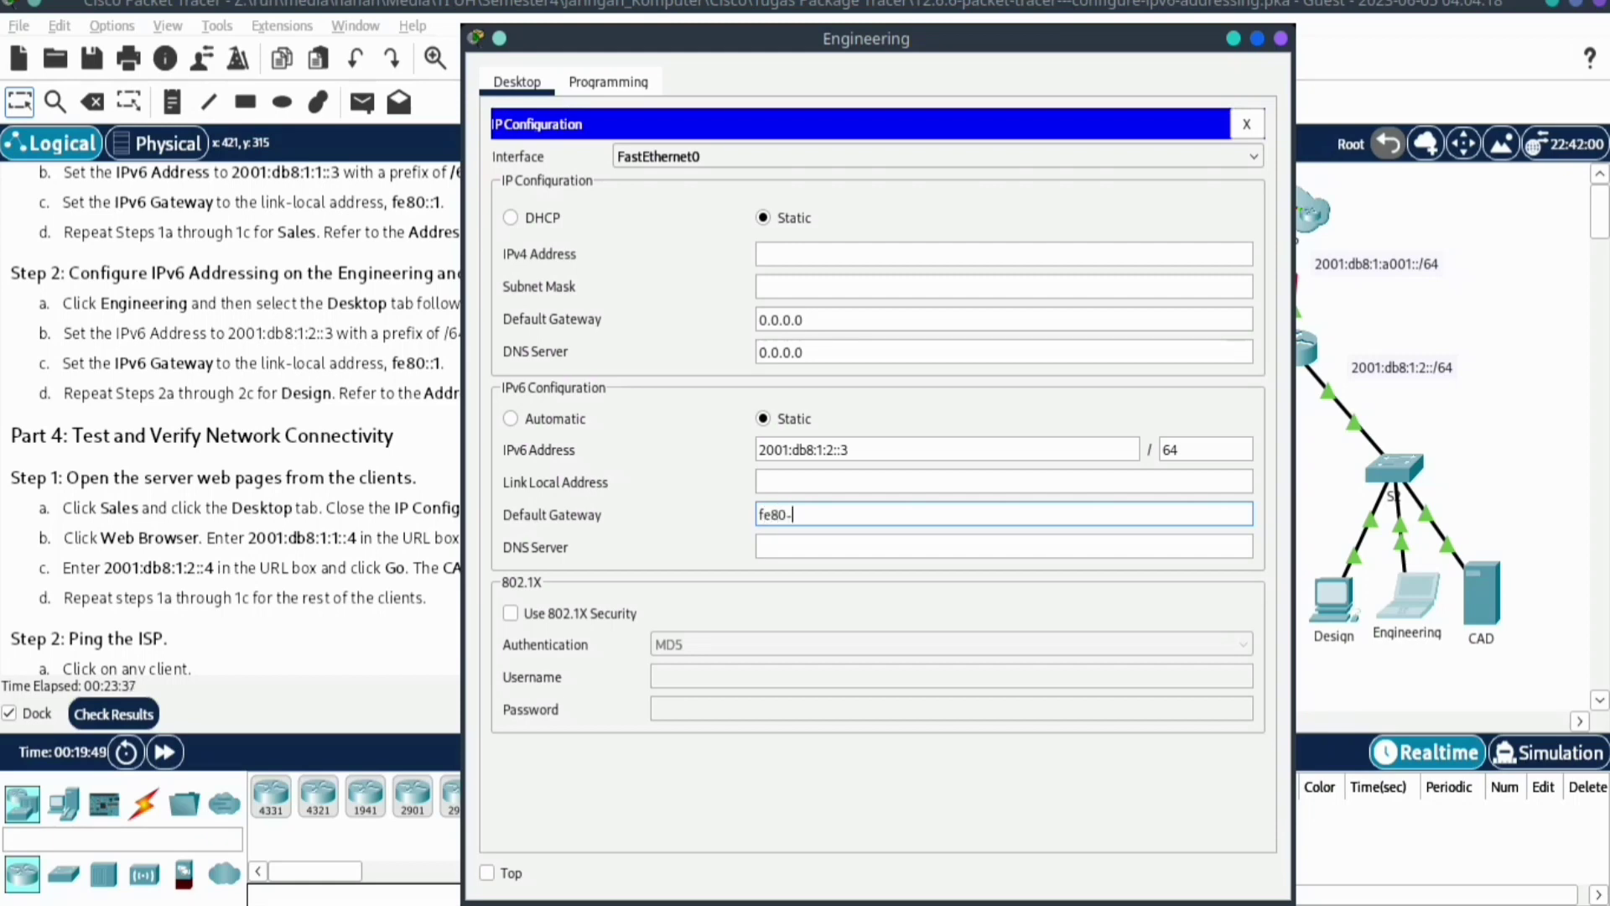
pyautogui.write(':1')
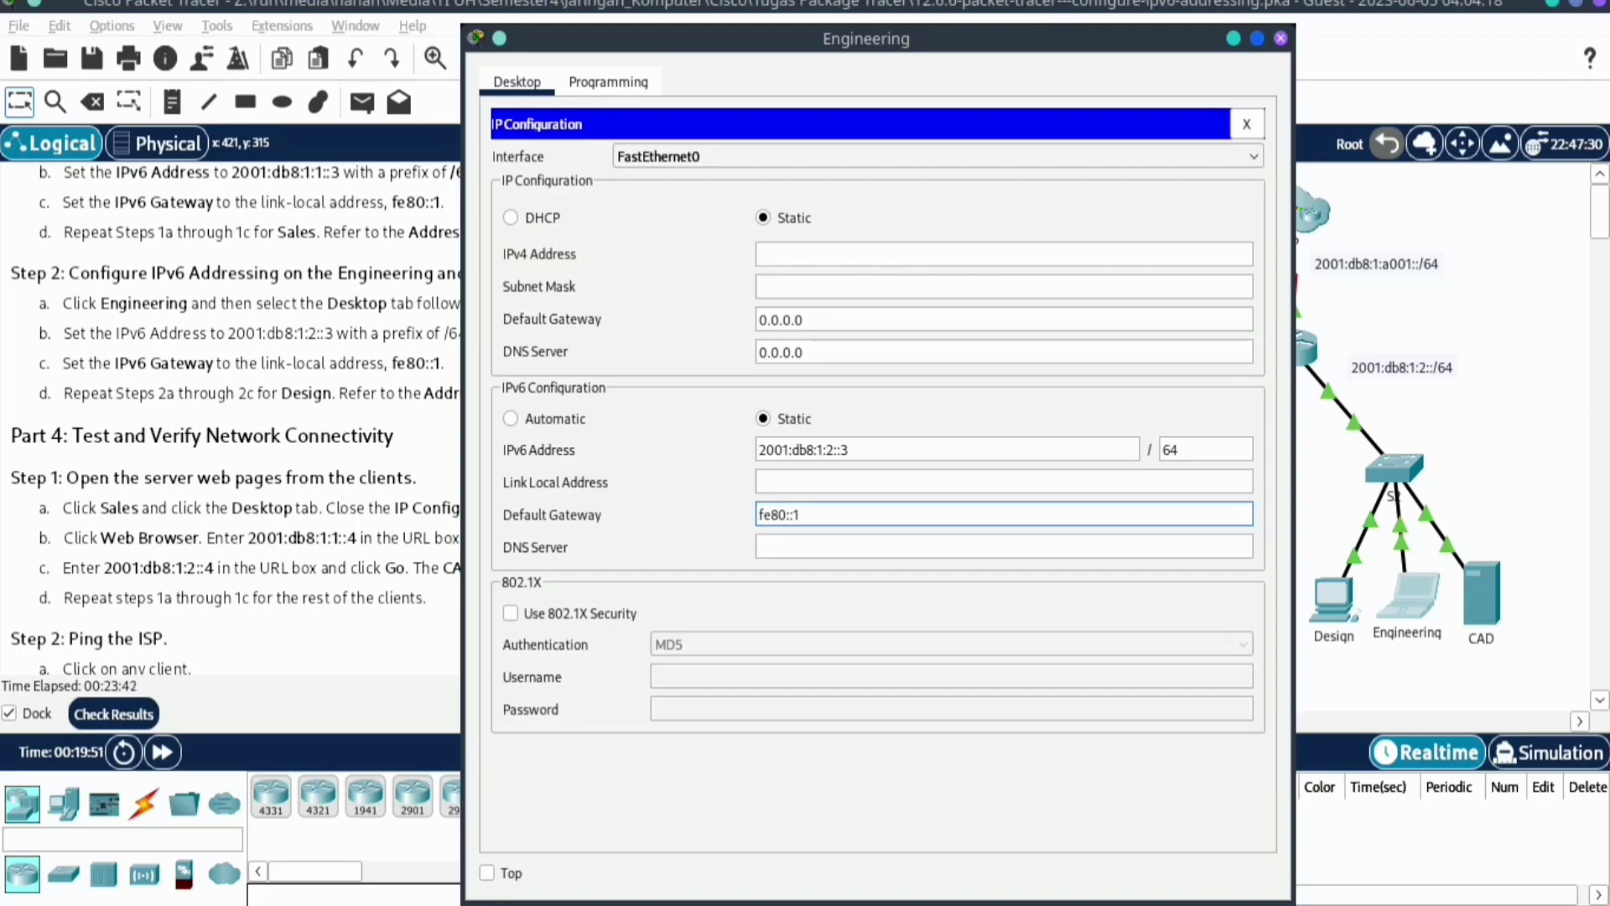
pyautogui.hotkey('alt', 'F4')
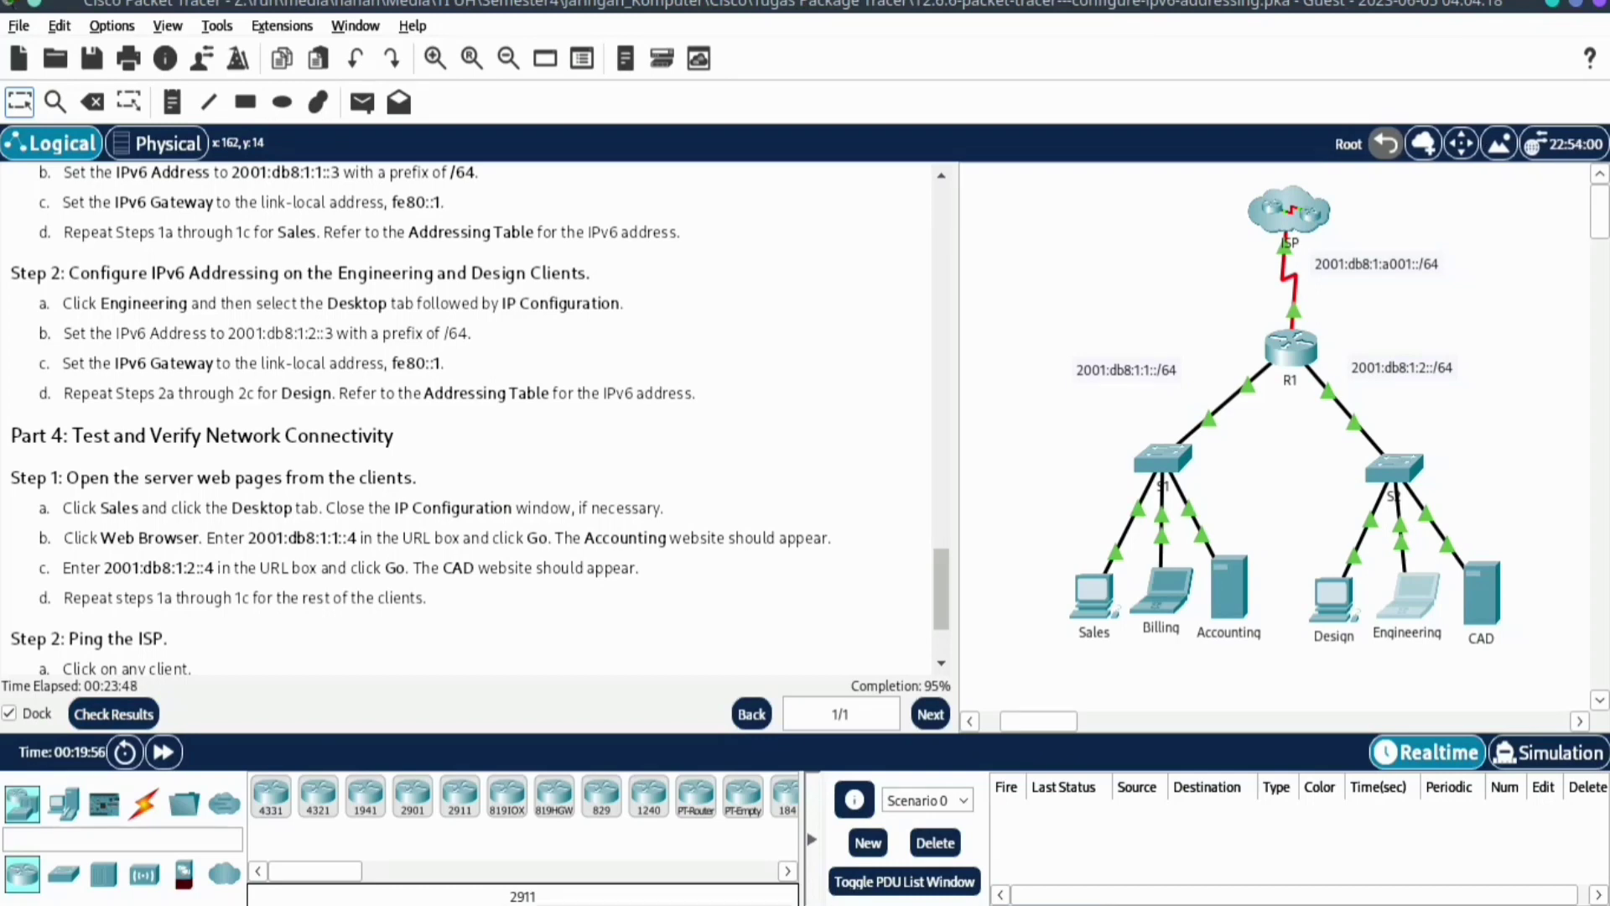
# Copy the Design client's IPv6 address 2001:db8:1:2::2, without the prefix, from the Addressing Table in the instructions
pyautogui.scroll(10, 470, 419)
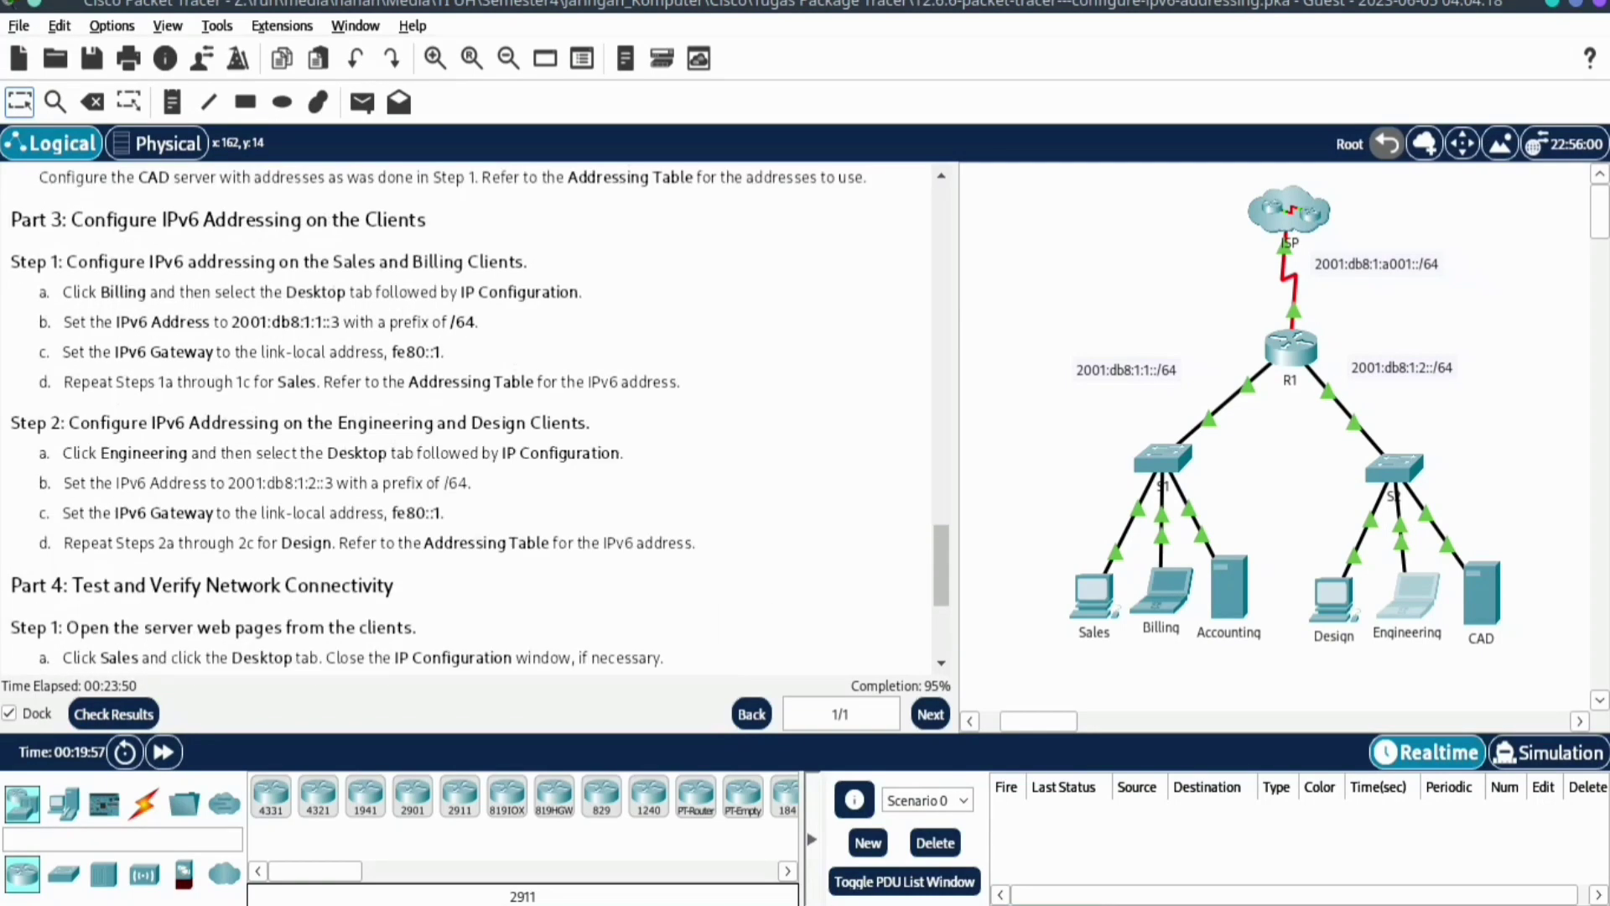
pyautogui.scroll(10, 470, 419)
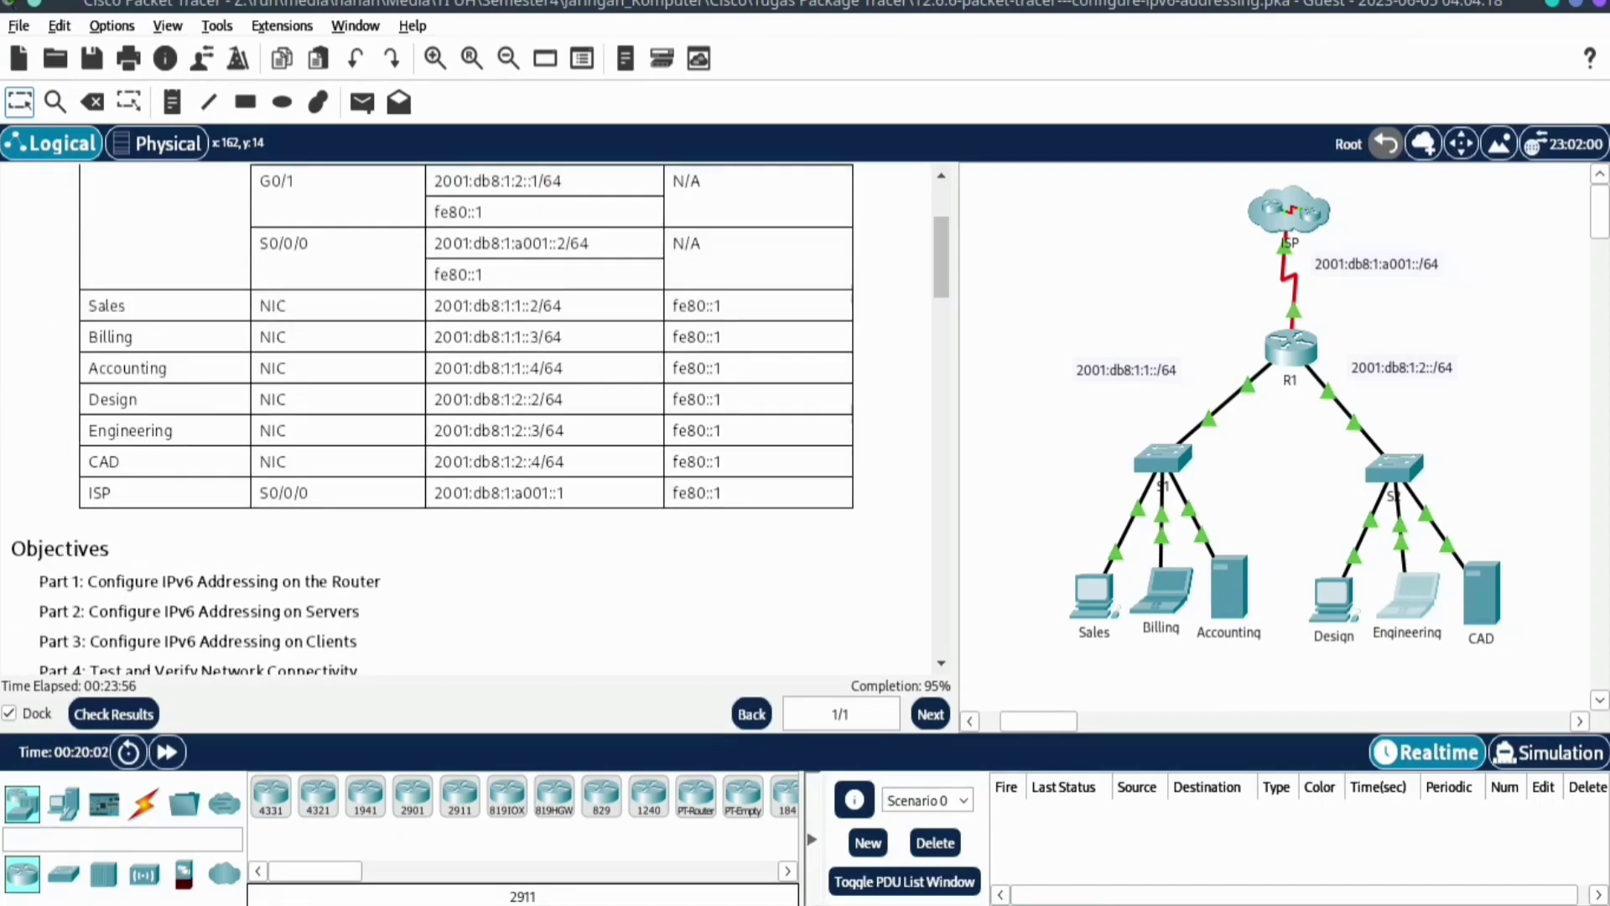
pyautogui.moveTo(436, 399); pyautogui.dragTo(546, 399)
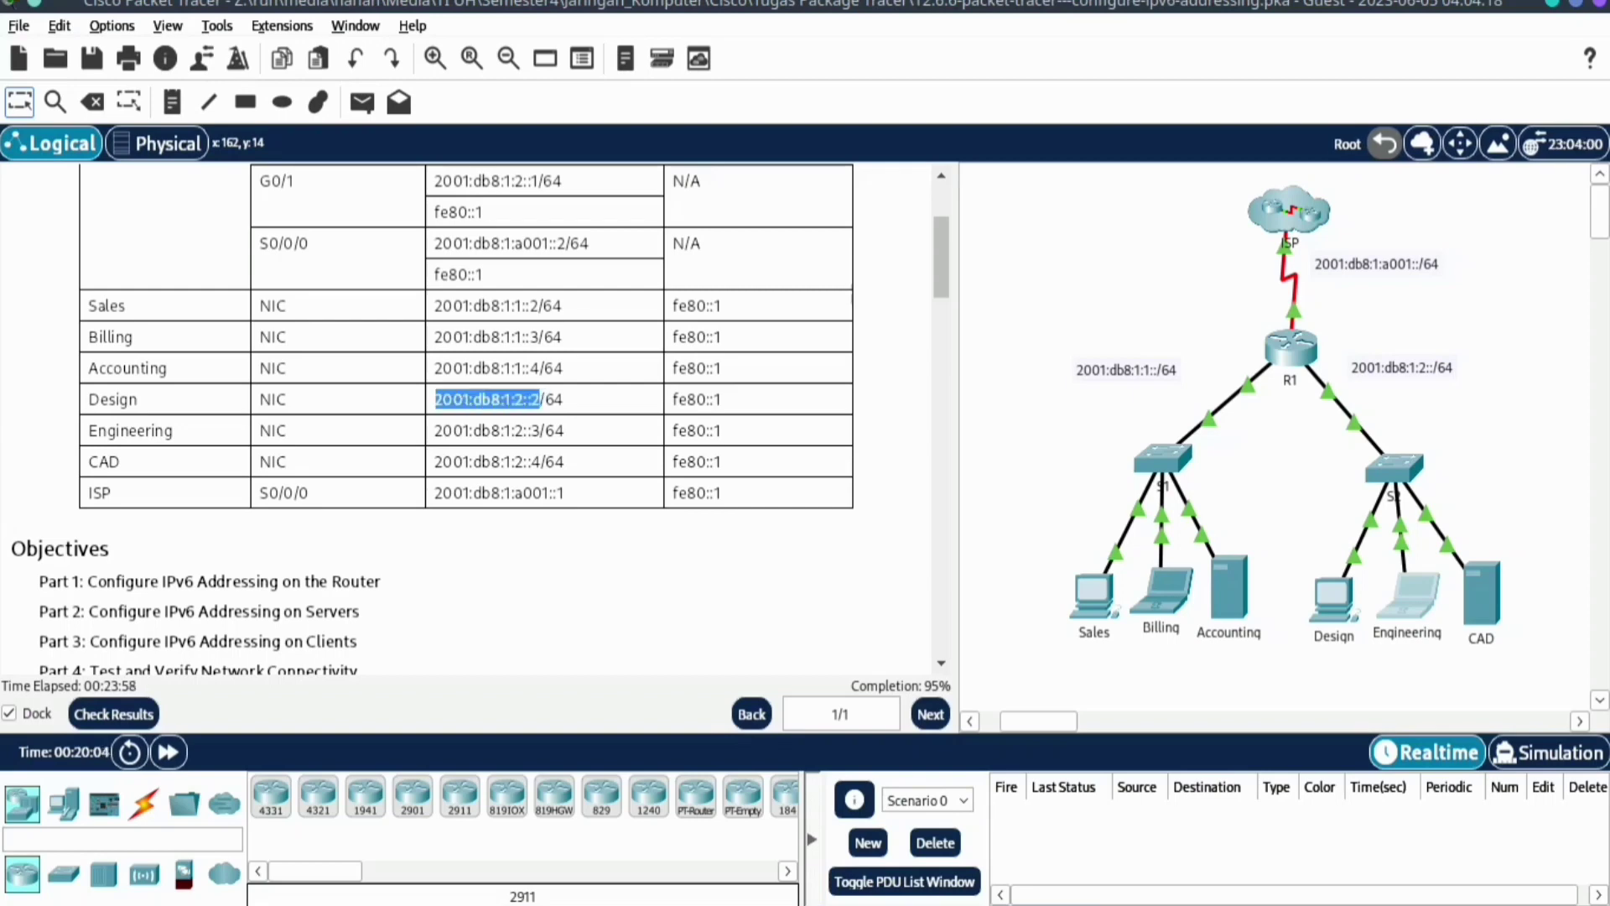
pyautogui.rightClick(537, 400)
pyautogui.click(589, 416)
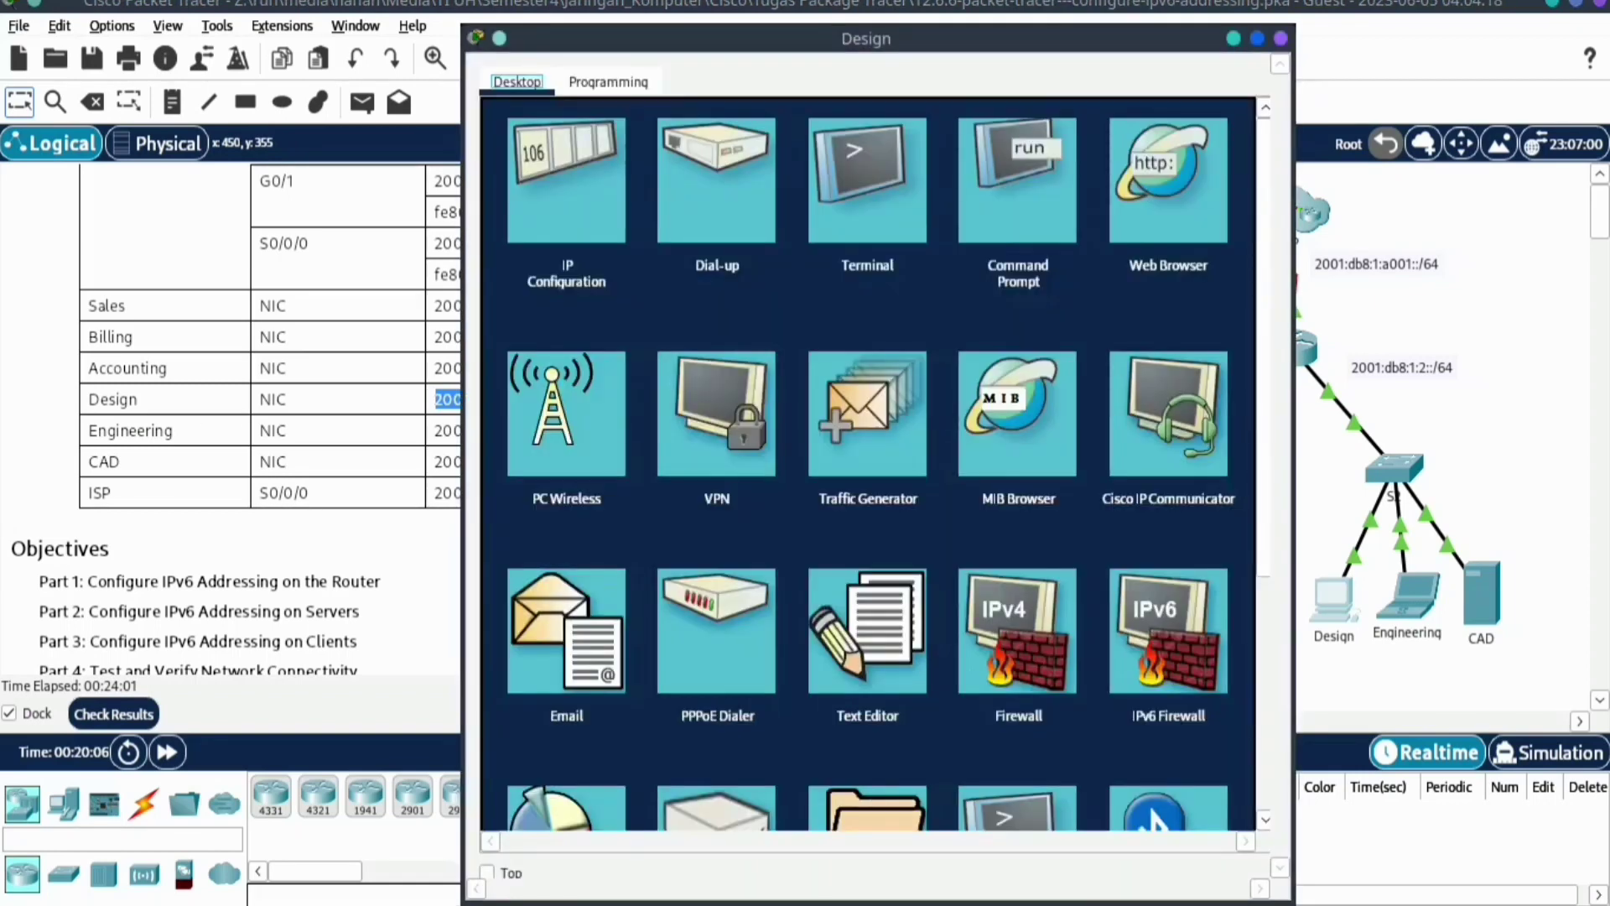
# In the Design client's IP Configuration, set the static IPv6 address to the copied 2001:db8:1:2::2 with prefix length 64
pyautogui.click(566, 180)
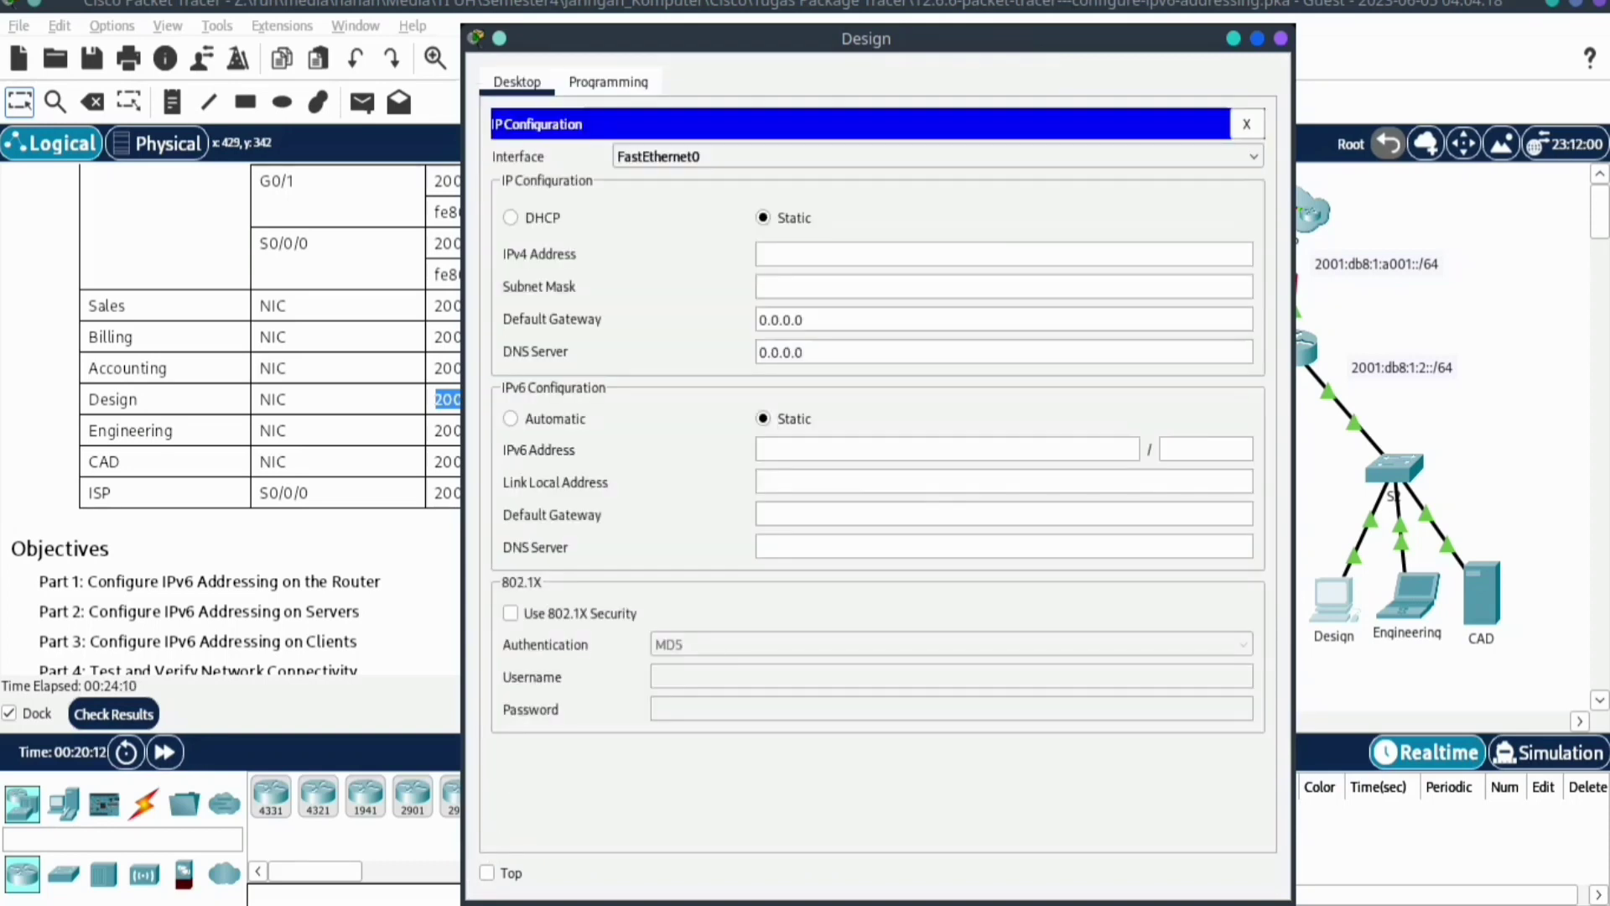
pyautogui.click(819, 452)
pyautogui.rightClick(818, 453)
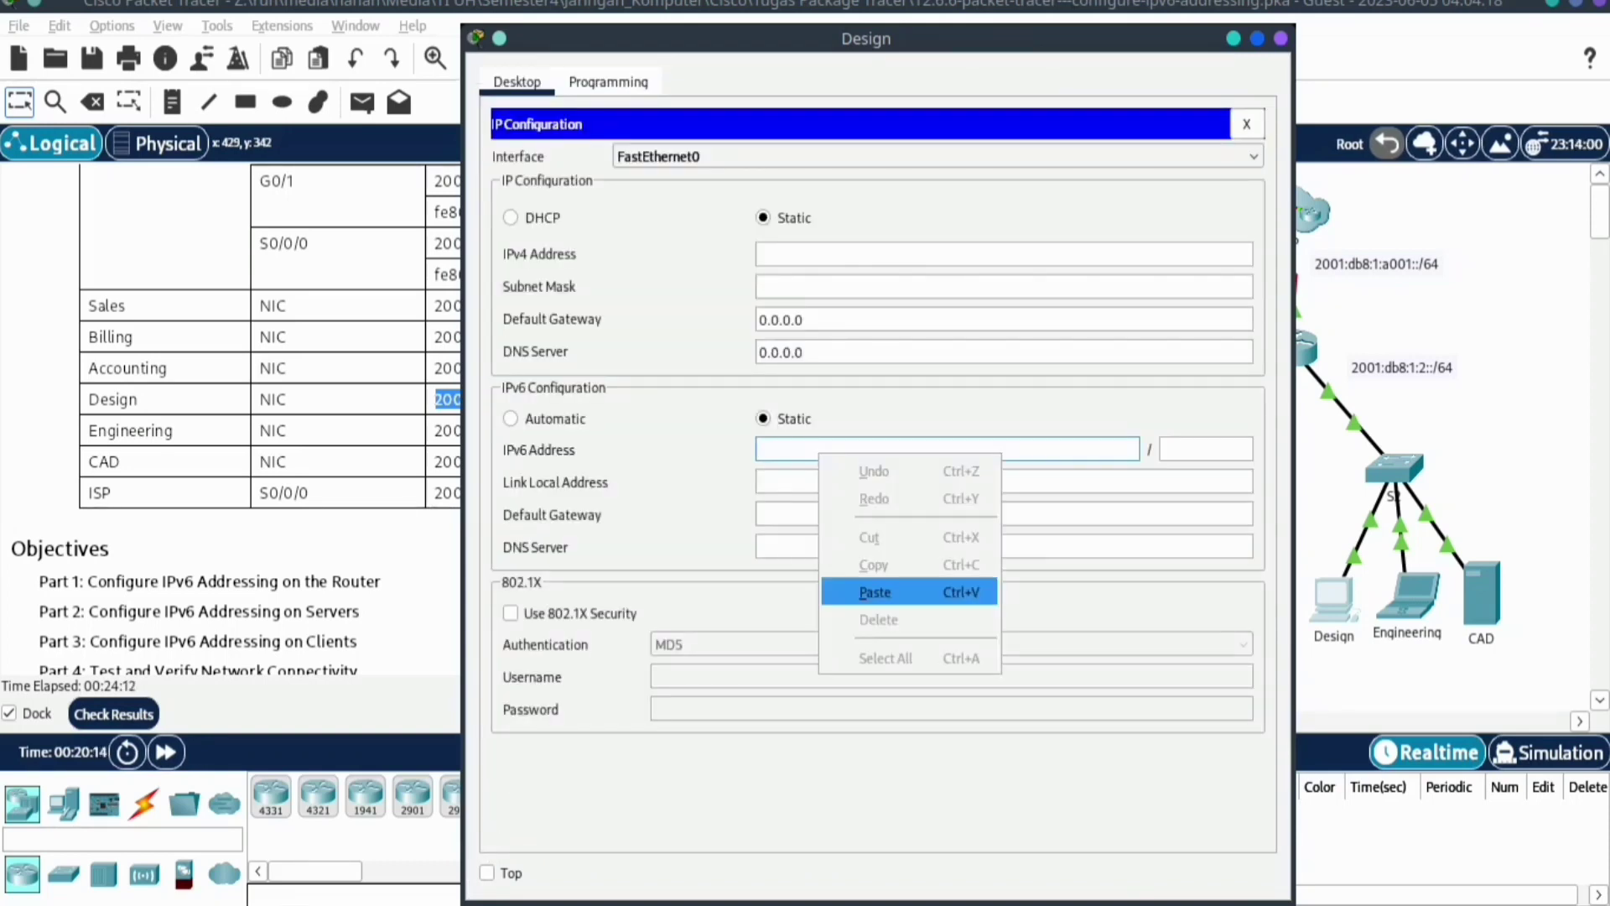
pyautogui.click(876, 592)
pyautogui.click(1191, 449)
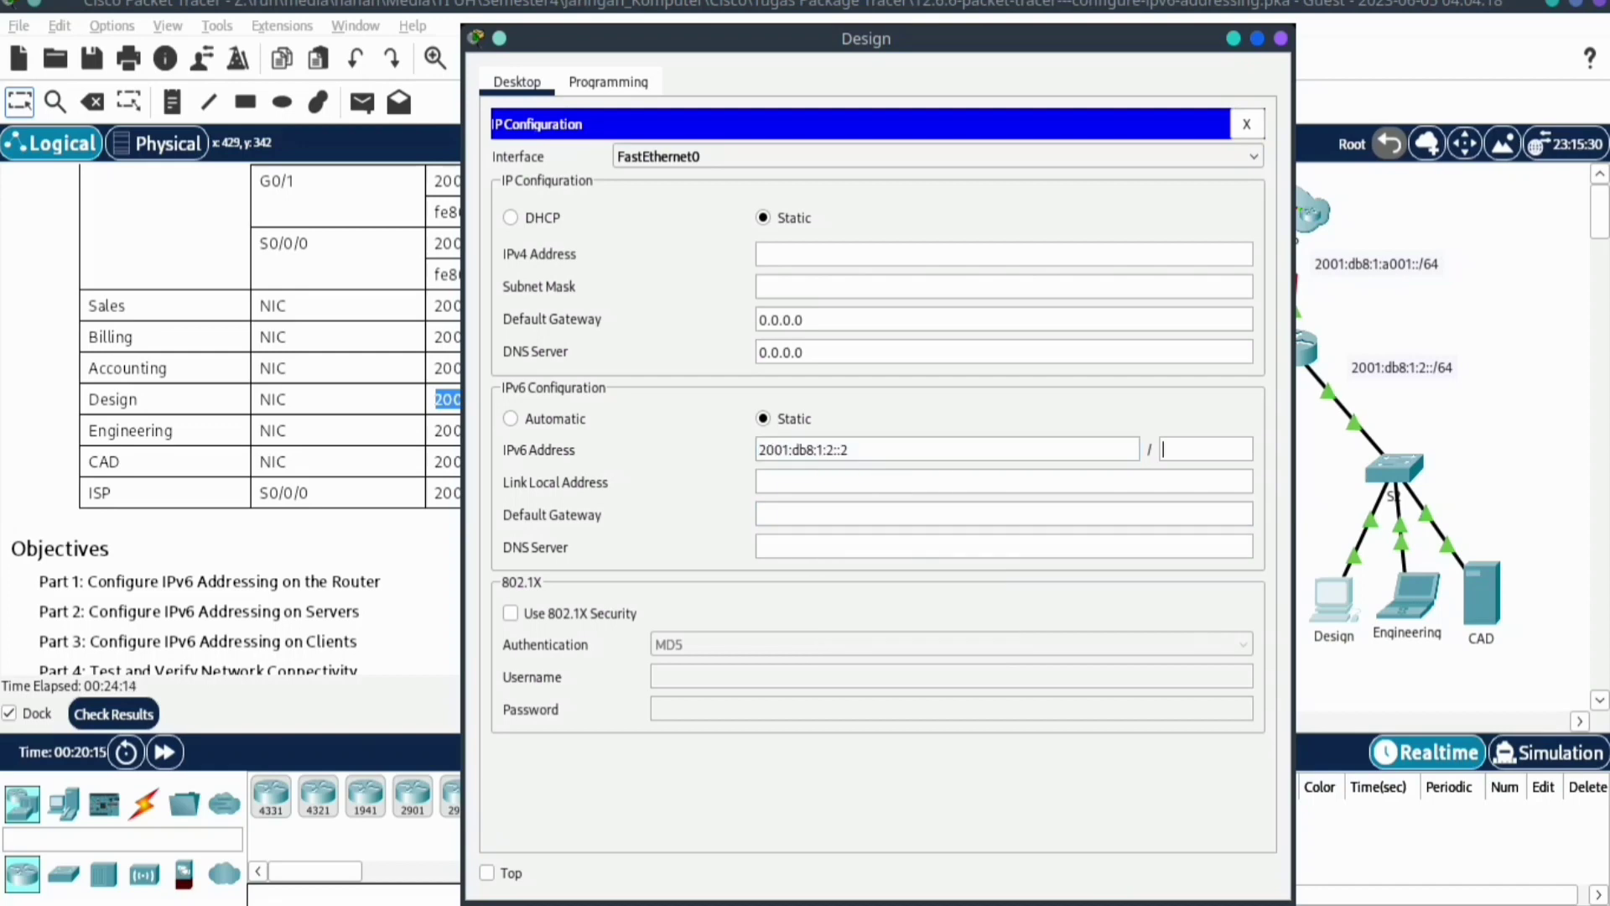
pyautogui.write('64')
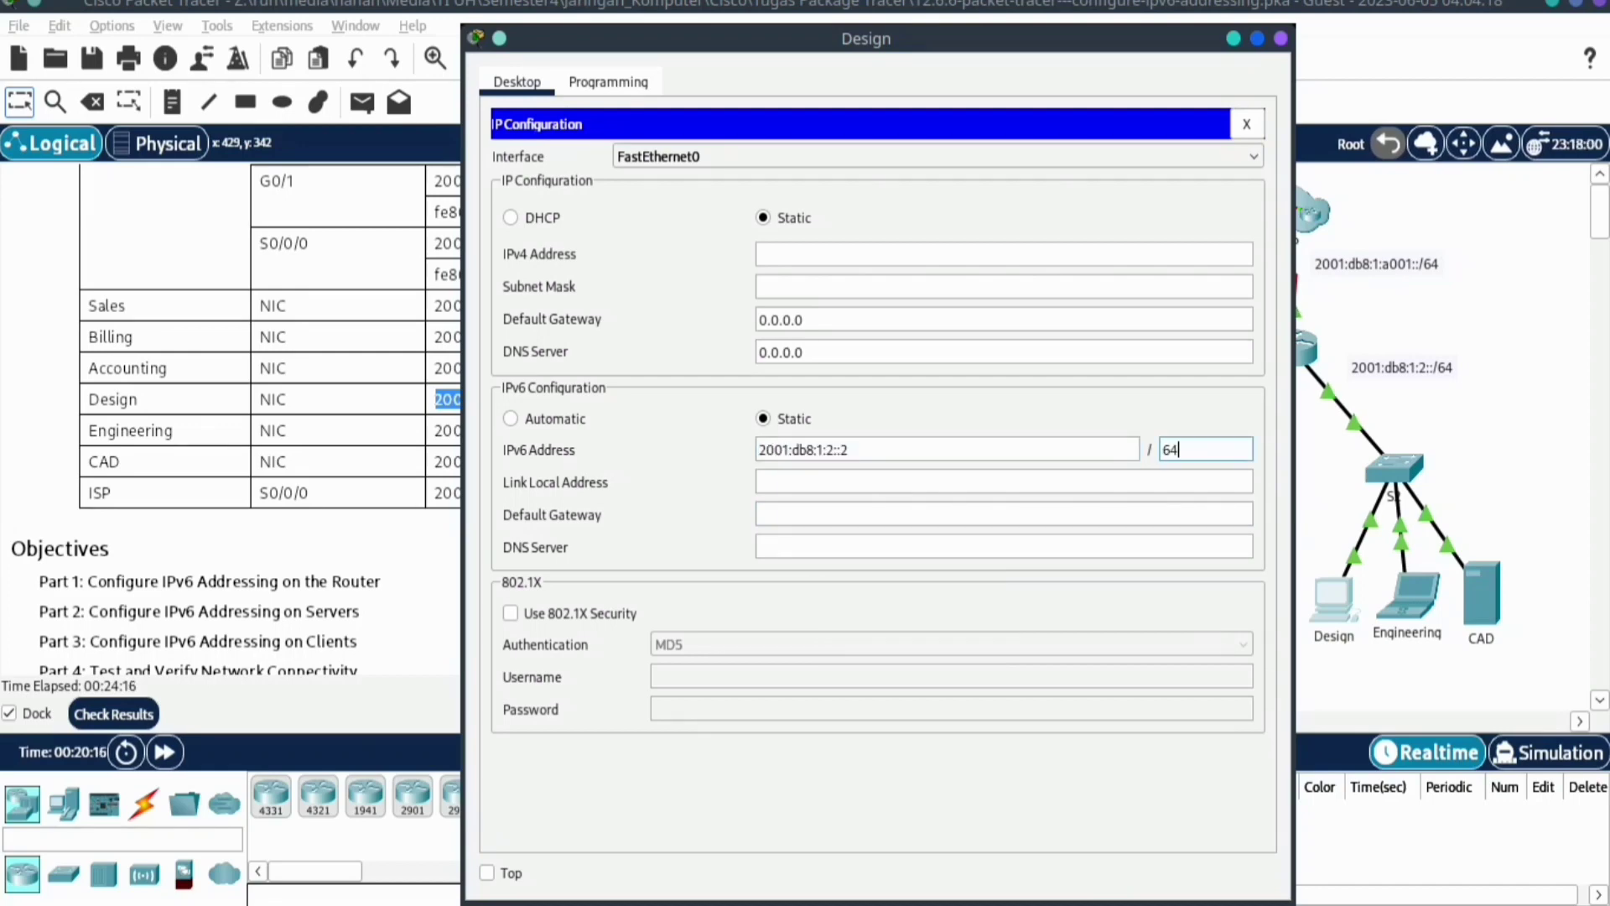
# Set the Design client's IPv6 default gateway to fe80::1 and close the device's window
pyautogui.click(1004, 514)
pyautogui.write('fe')
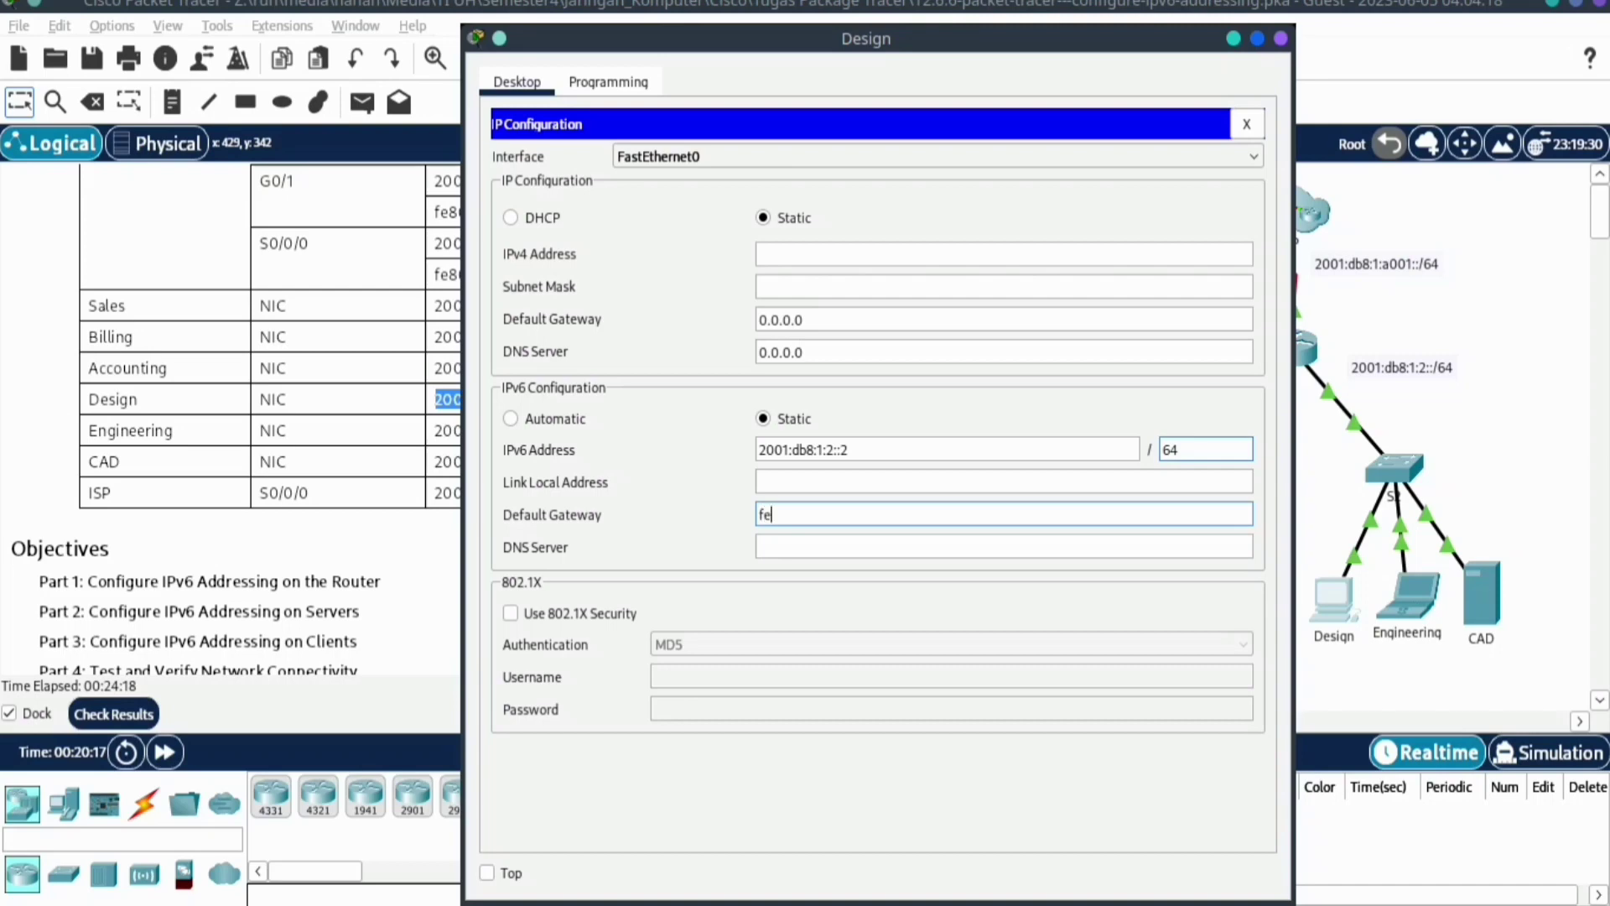
pyautogui.write('80::1')
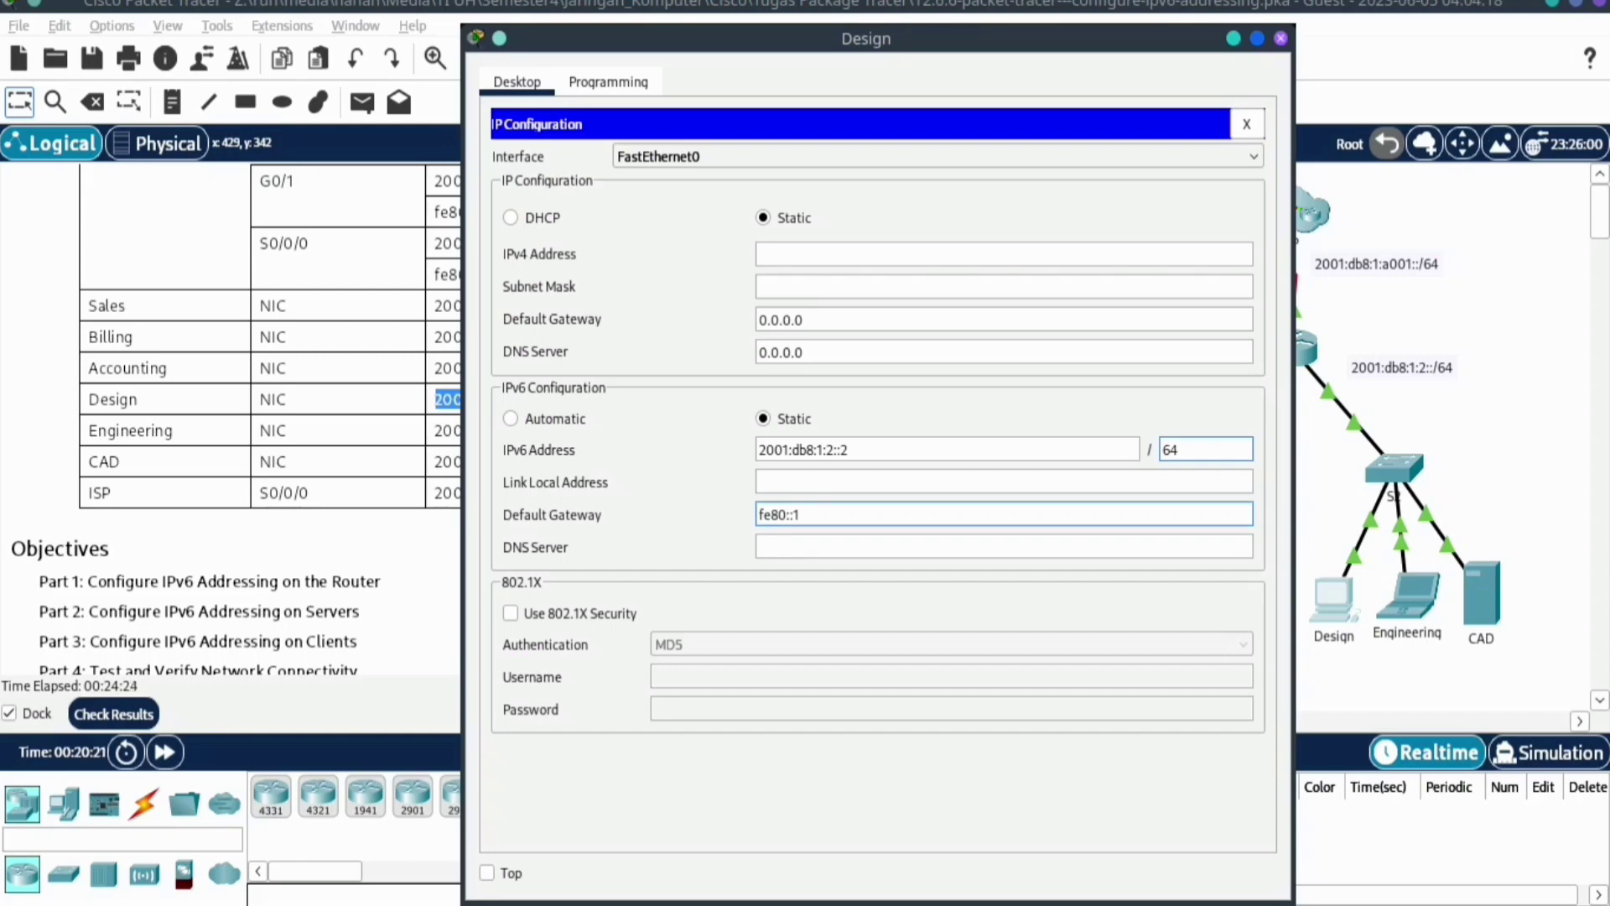
pyautogui.click(1281, 38)
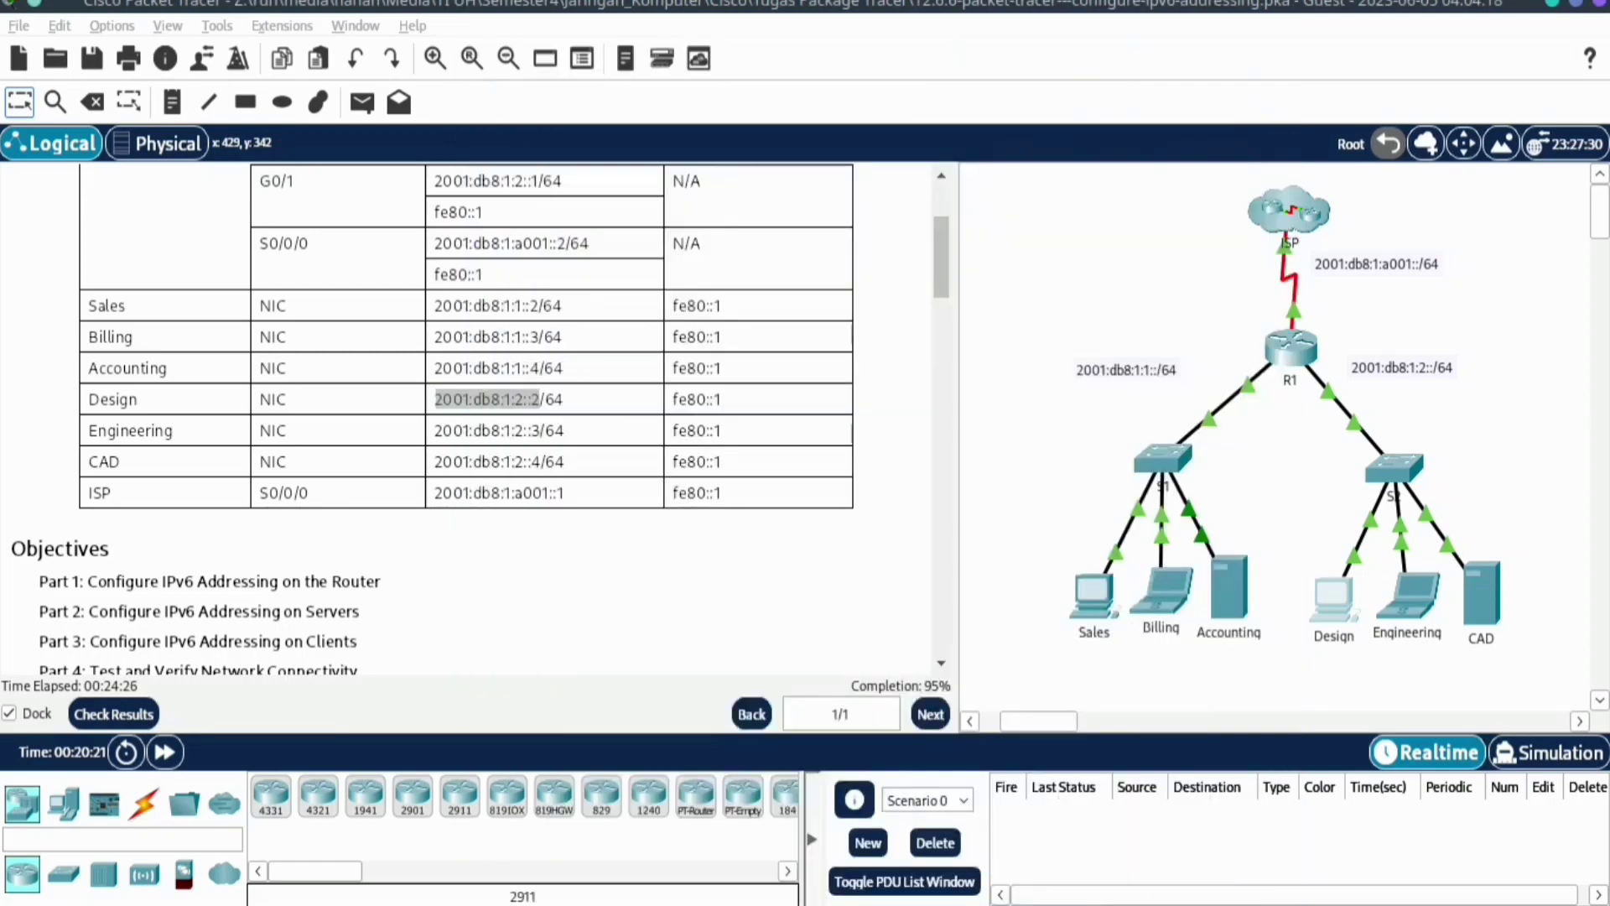
# Go to Part 4 Step 1 of the instructions and open the Web Browser on the Sales client
pyautogui.scroll(-2, 466, 419)
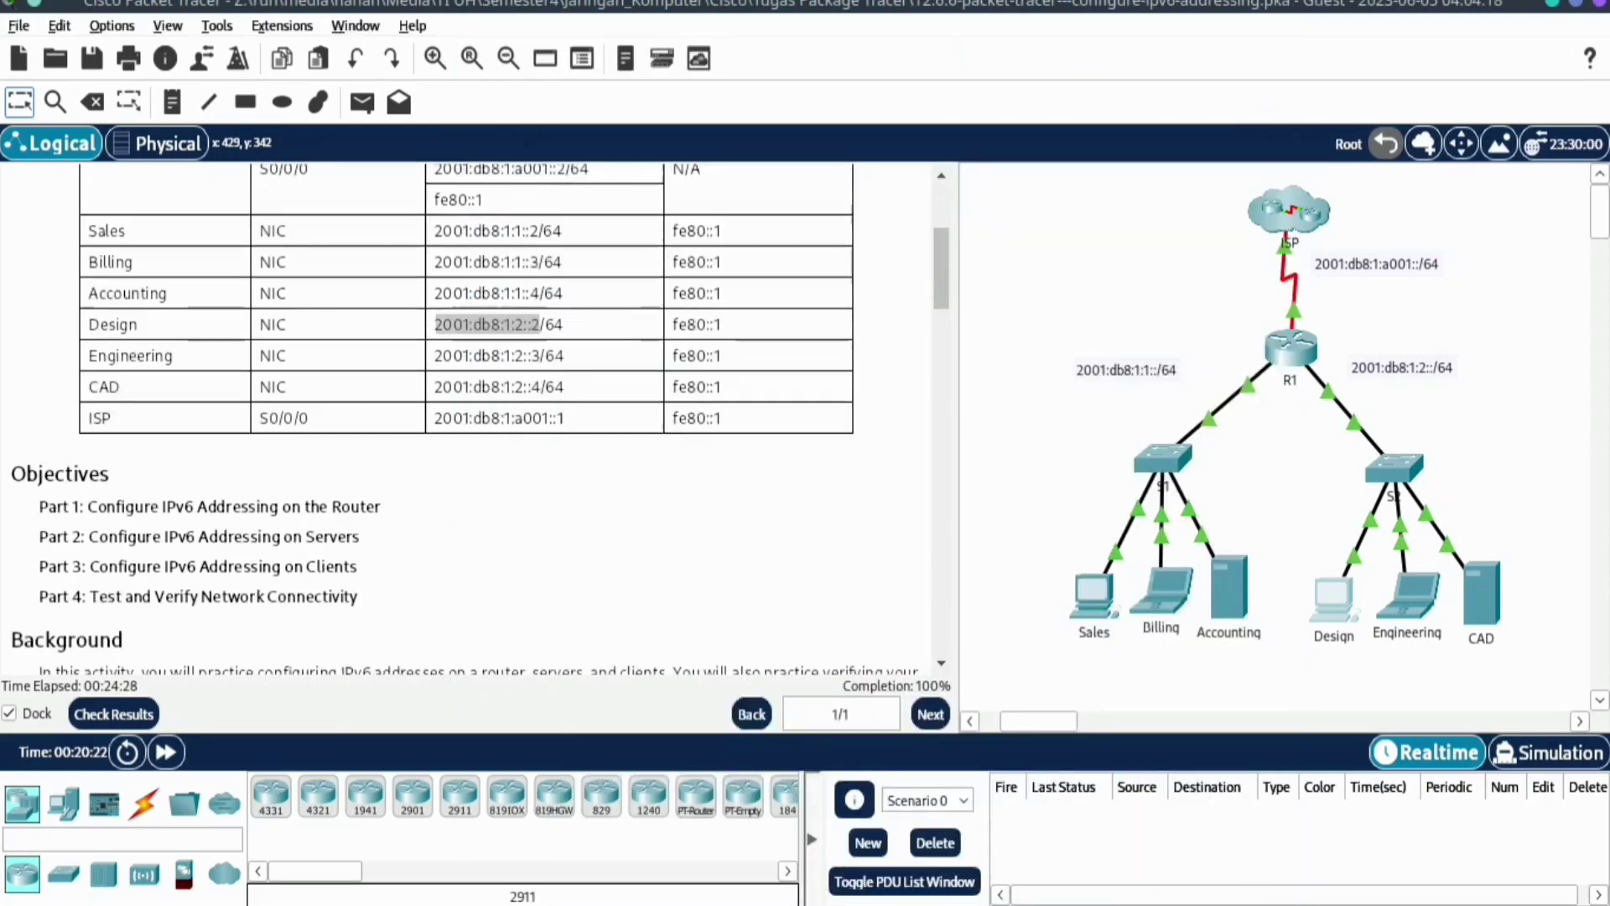
pyautogui.scroll(-15, 481, 419)
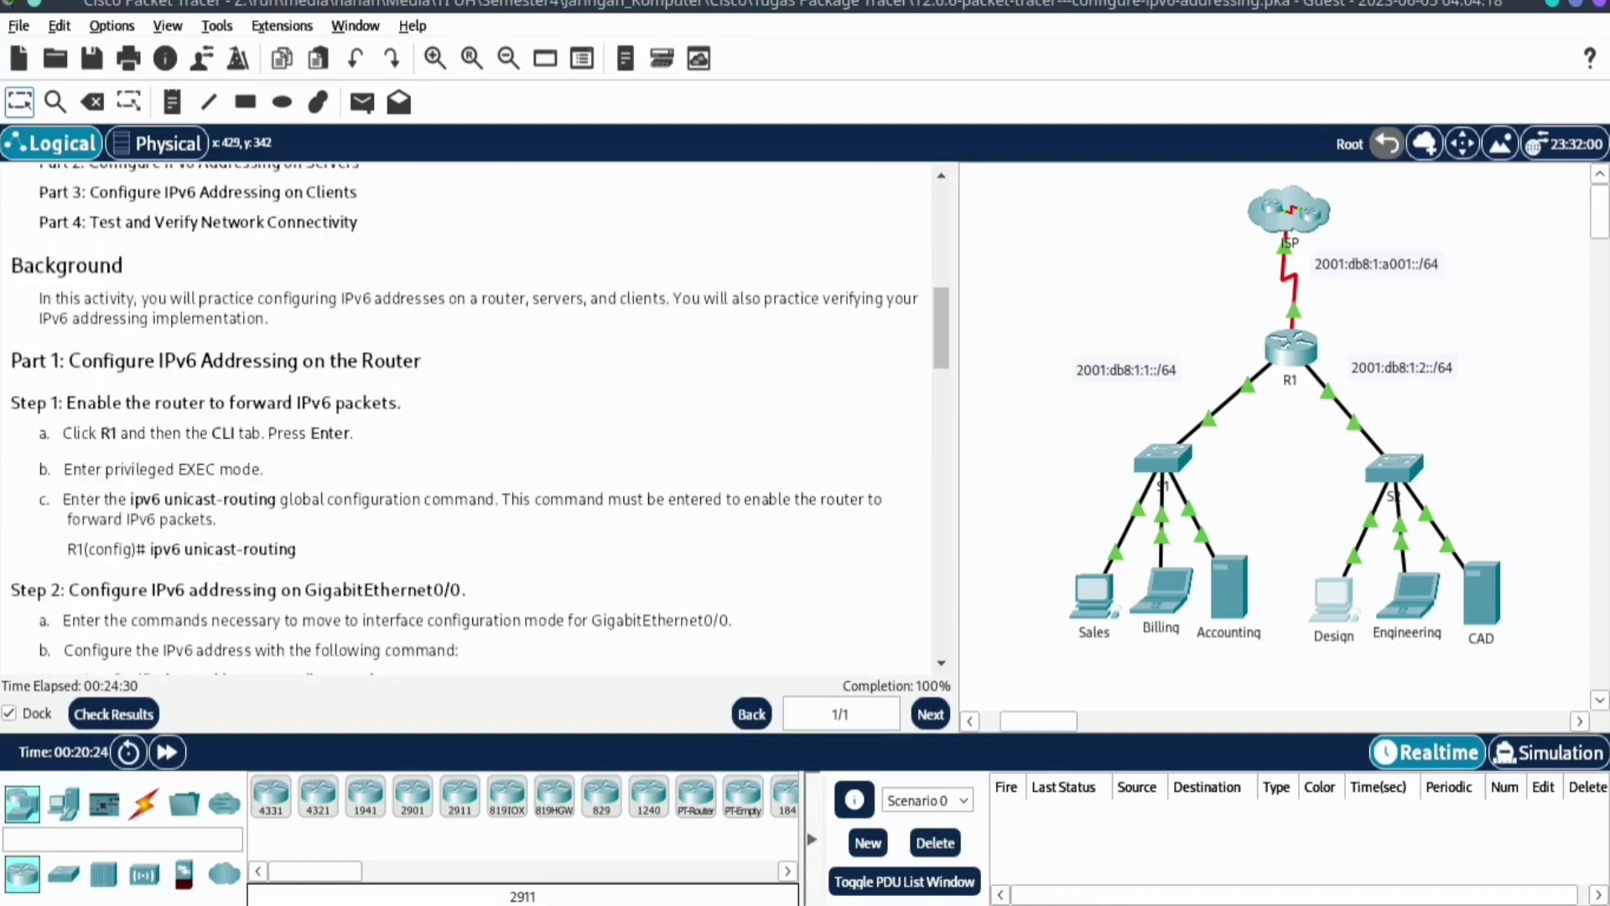
pyautogui.scroll(-15, 470, 419)
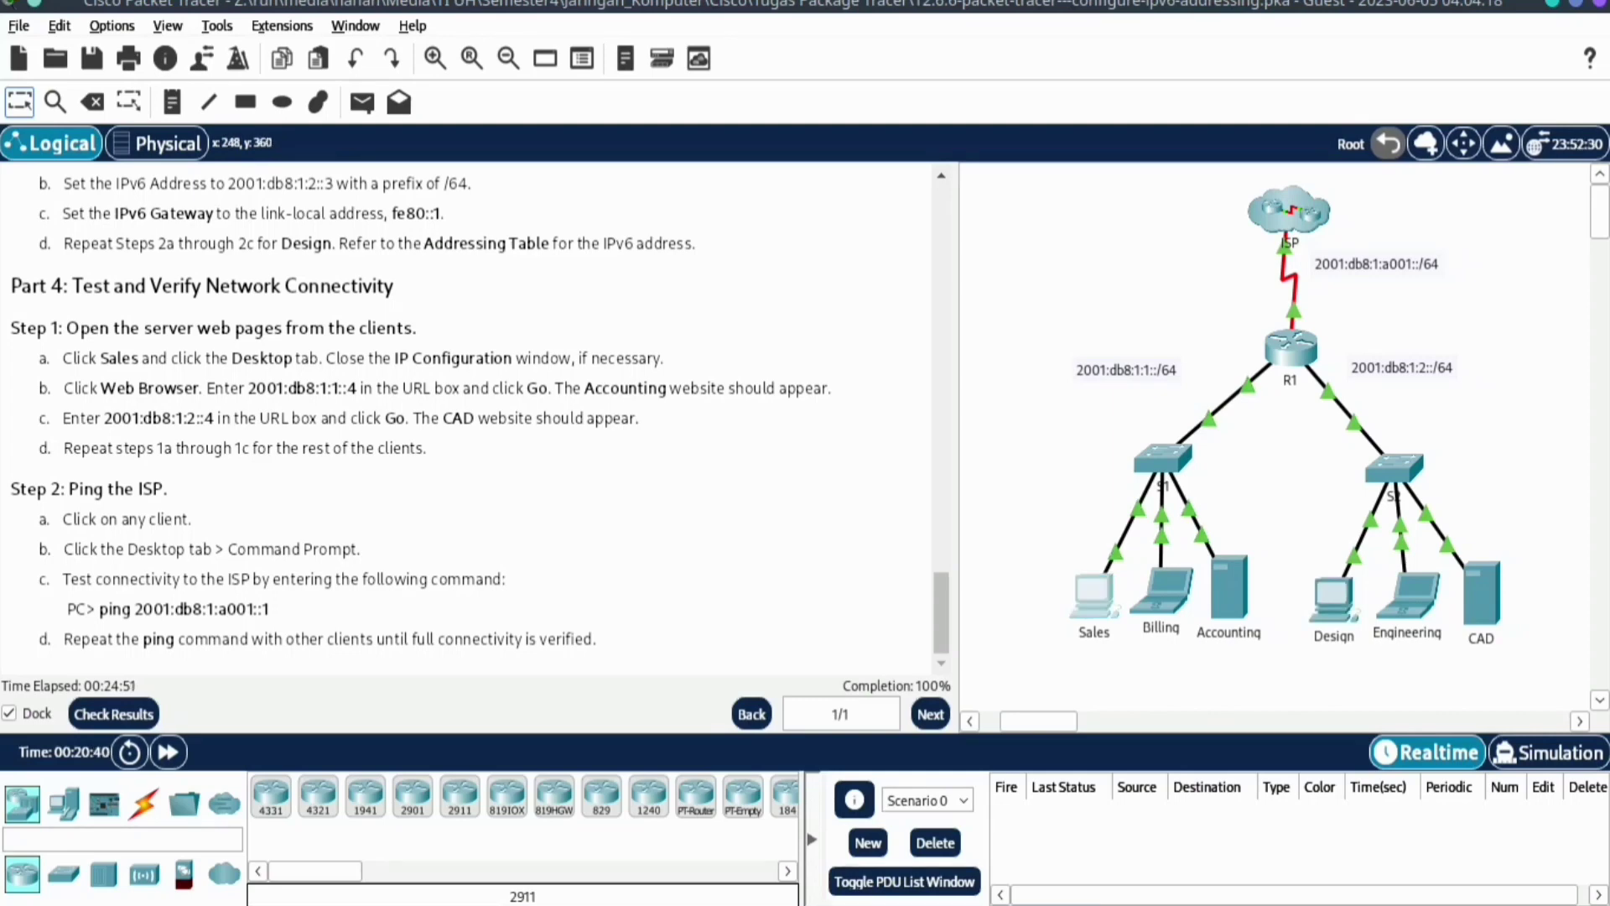
pyautogui.click(1094, 595)
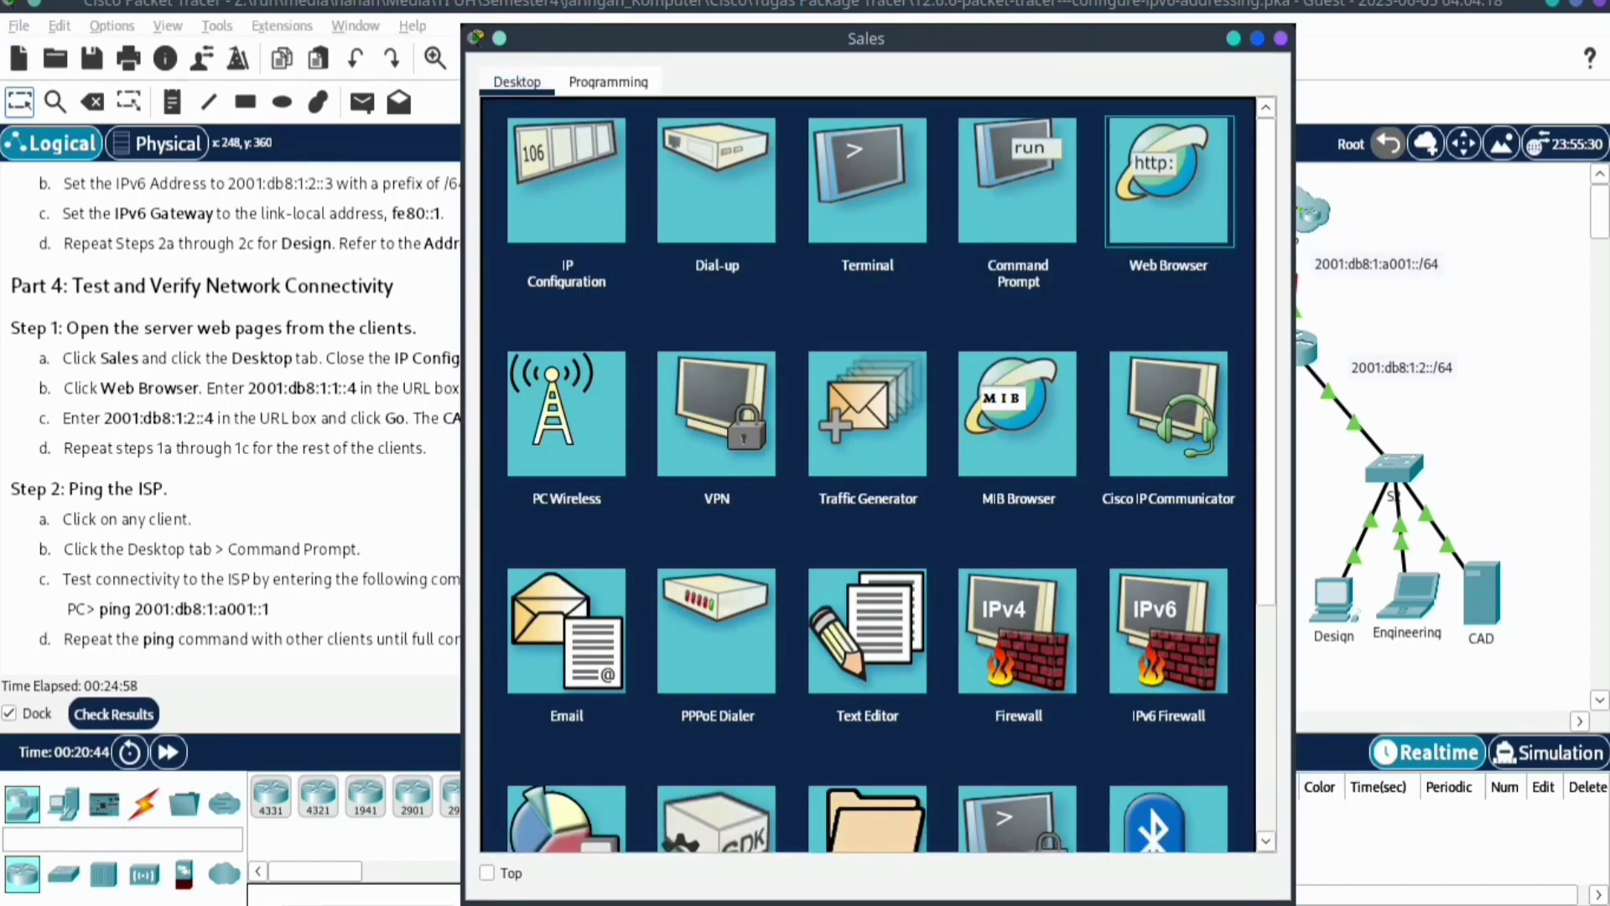
pyautogui.click(1169, 181)
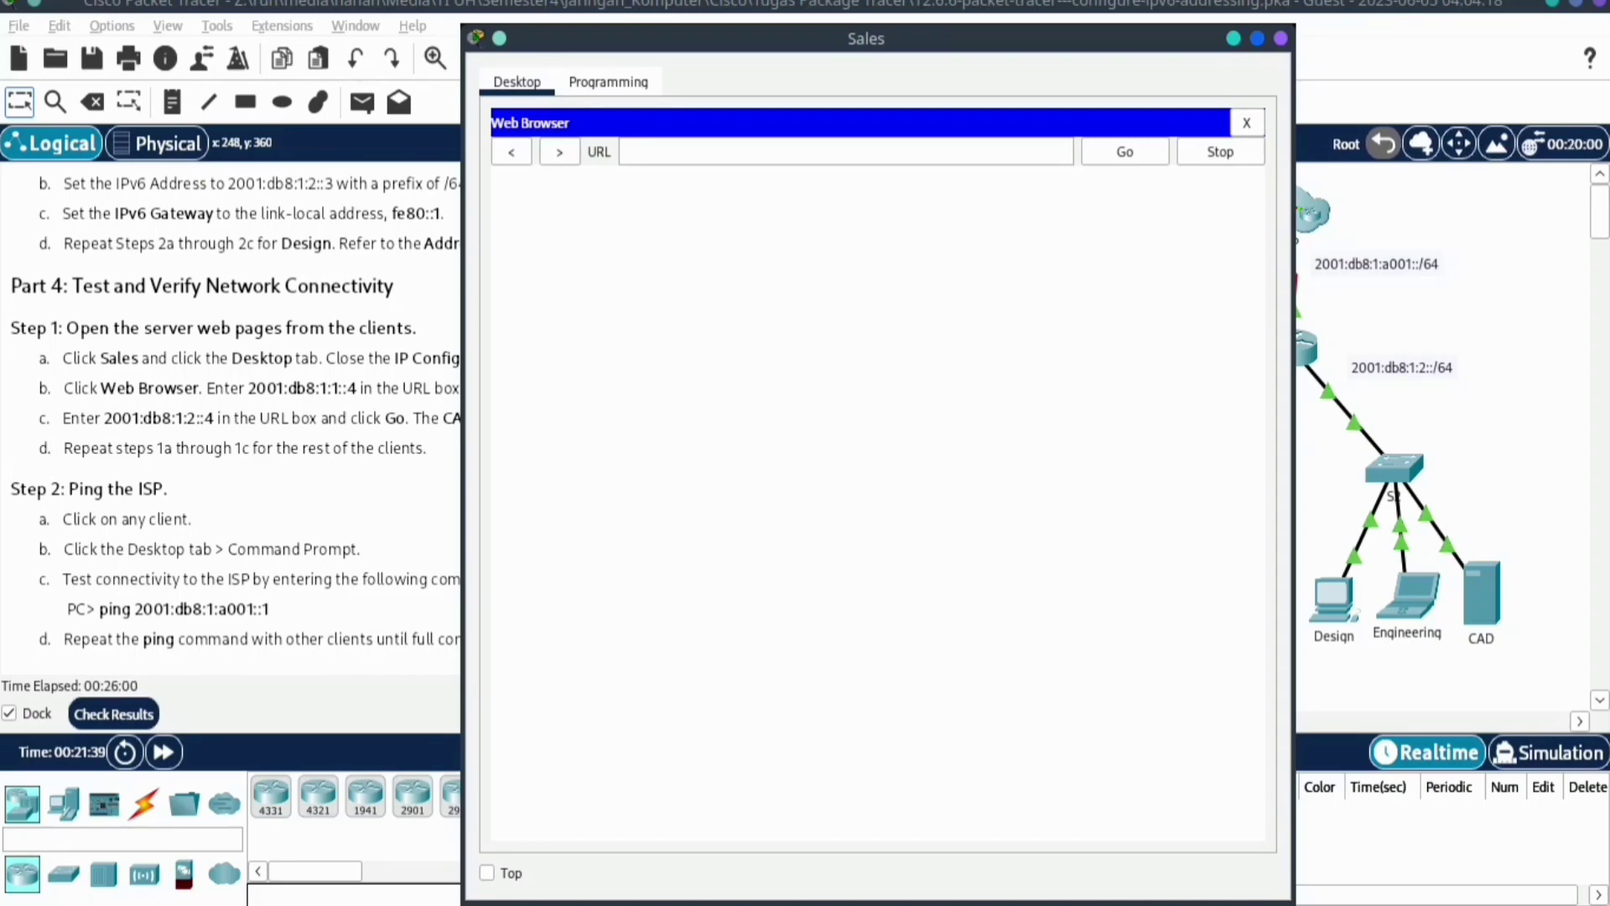
# Copy the Accounting server's address 2001:db8:1:1::4 from Part 4 Step 1 of the instructions
pyautogui.hotkey('alt', 'Tab')
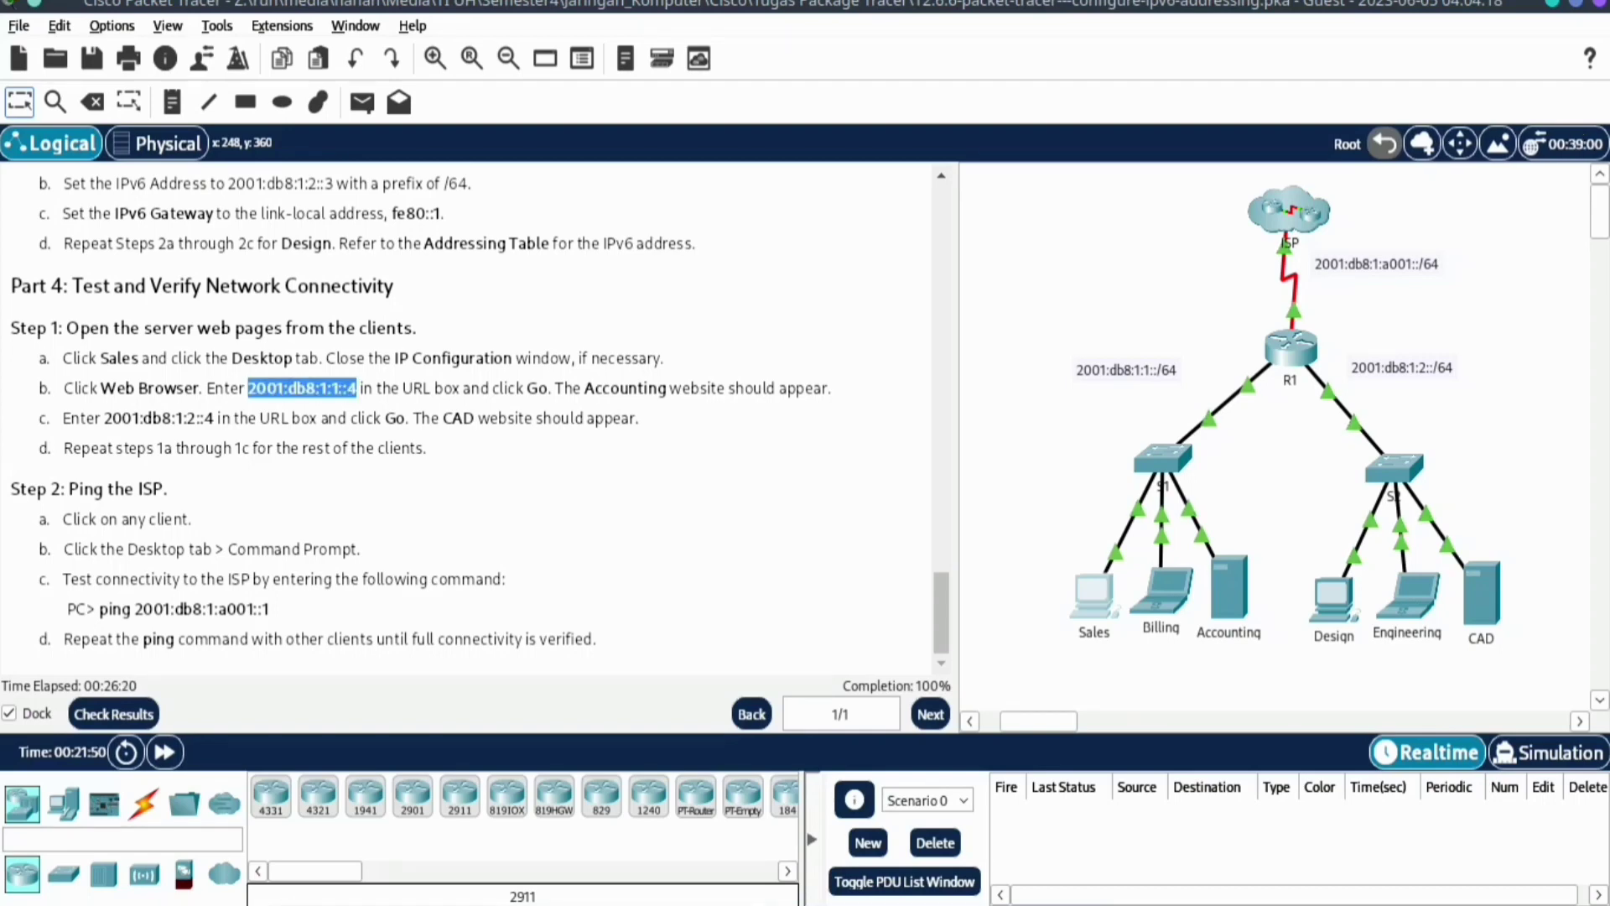
pyautogui.rightClick(249, 392)
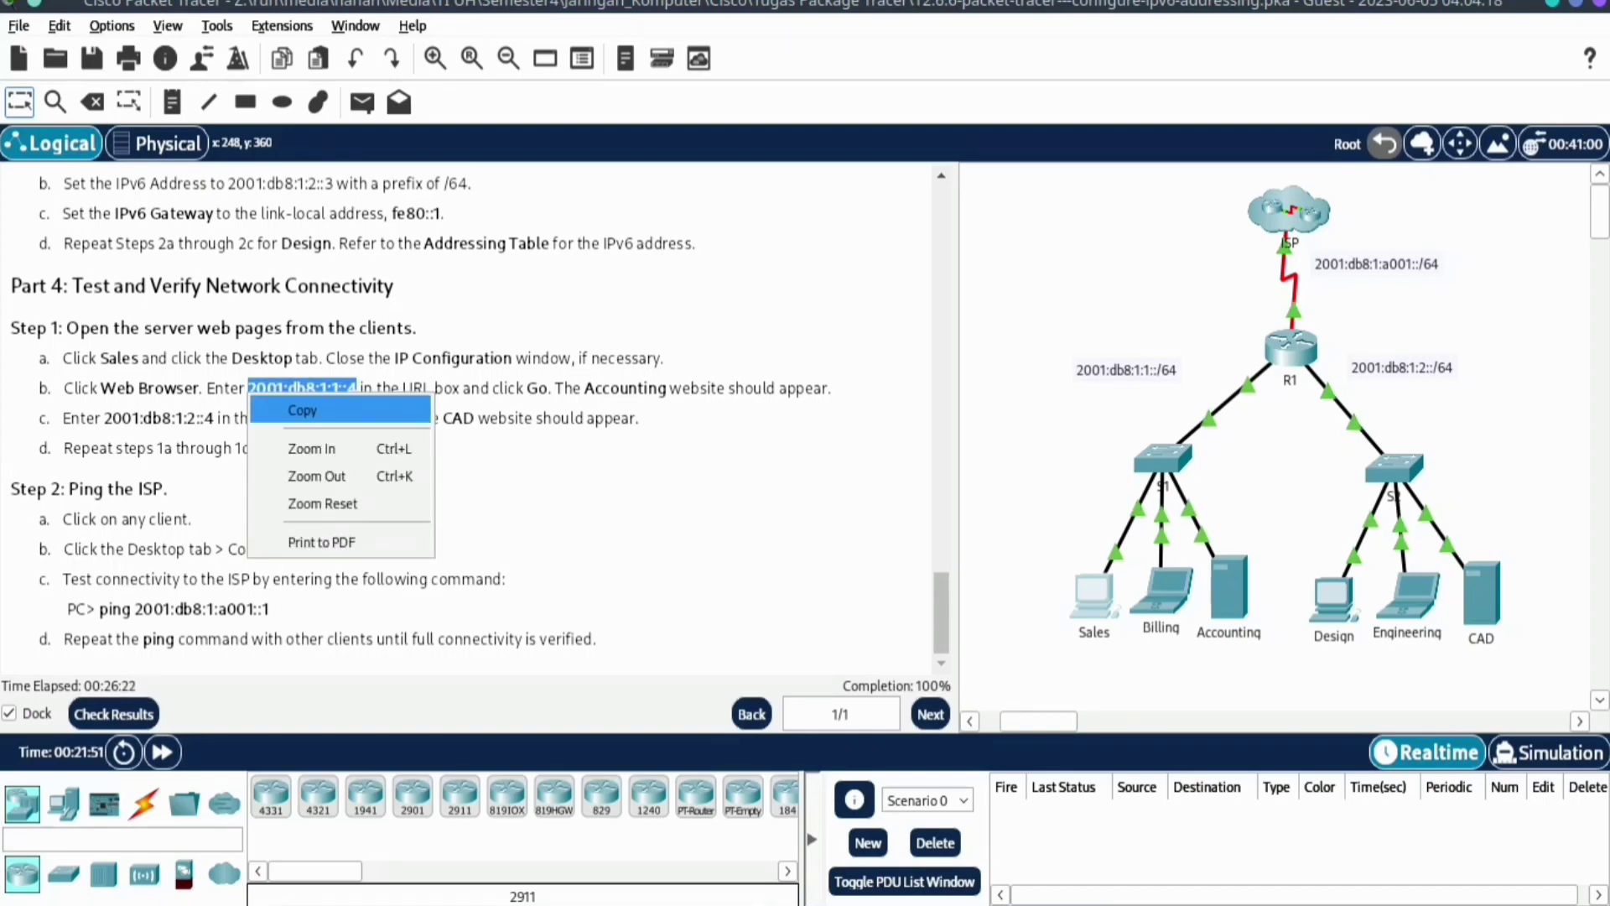
pyautogui.click(302, 410)
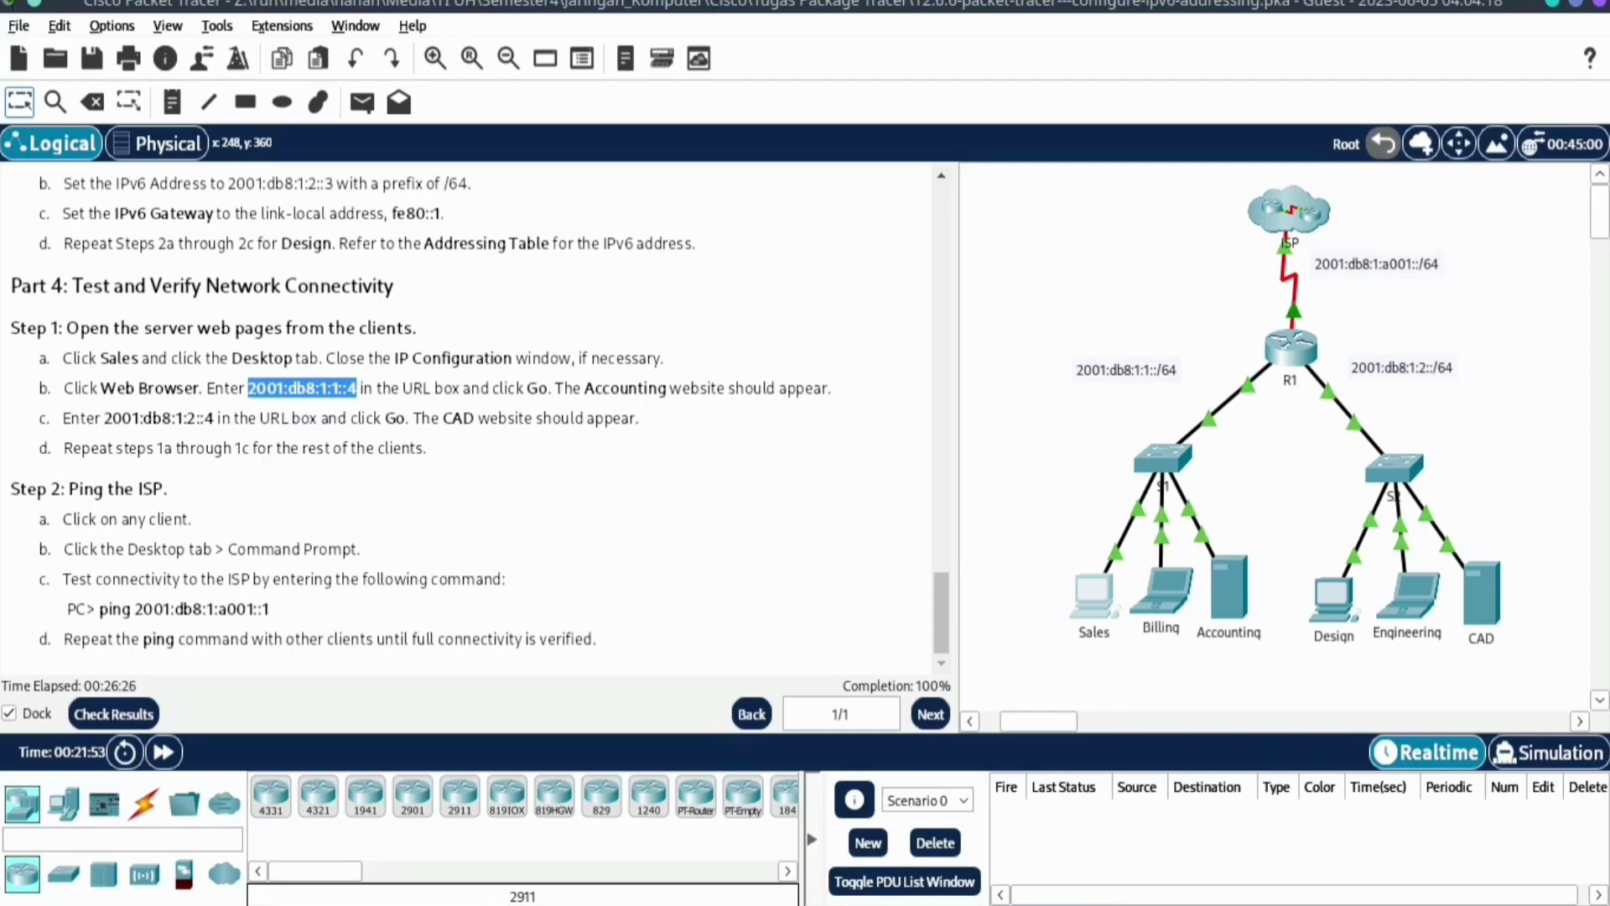
# Load the Accounting website at the copied 2001:db8:1:1::4 in the Sales client's Web Browser, and leave the device's window
pyautogui.click(1093, 590)
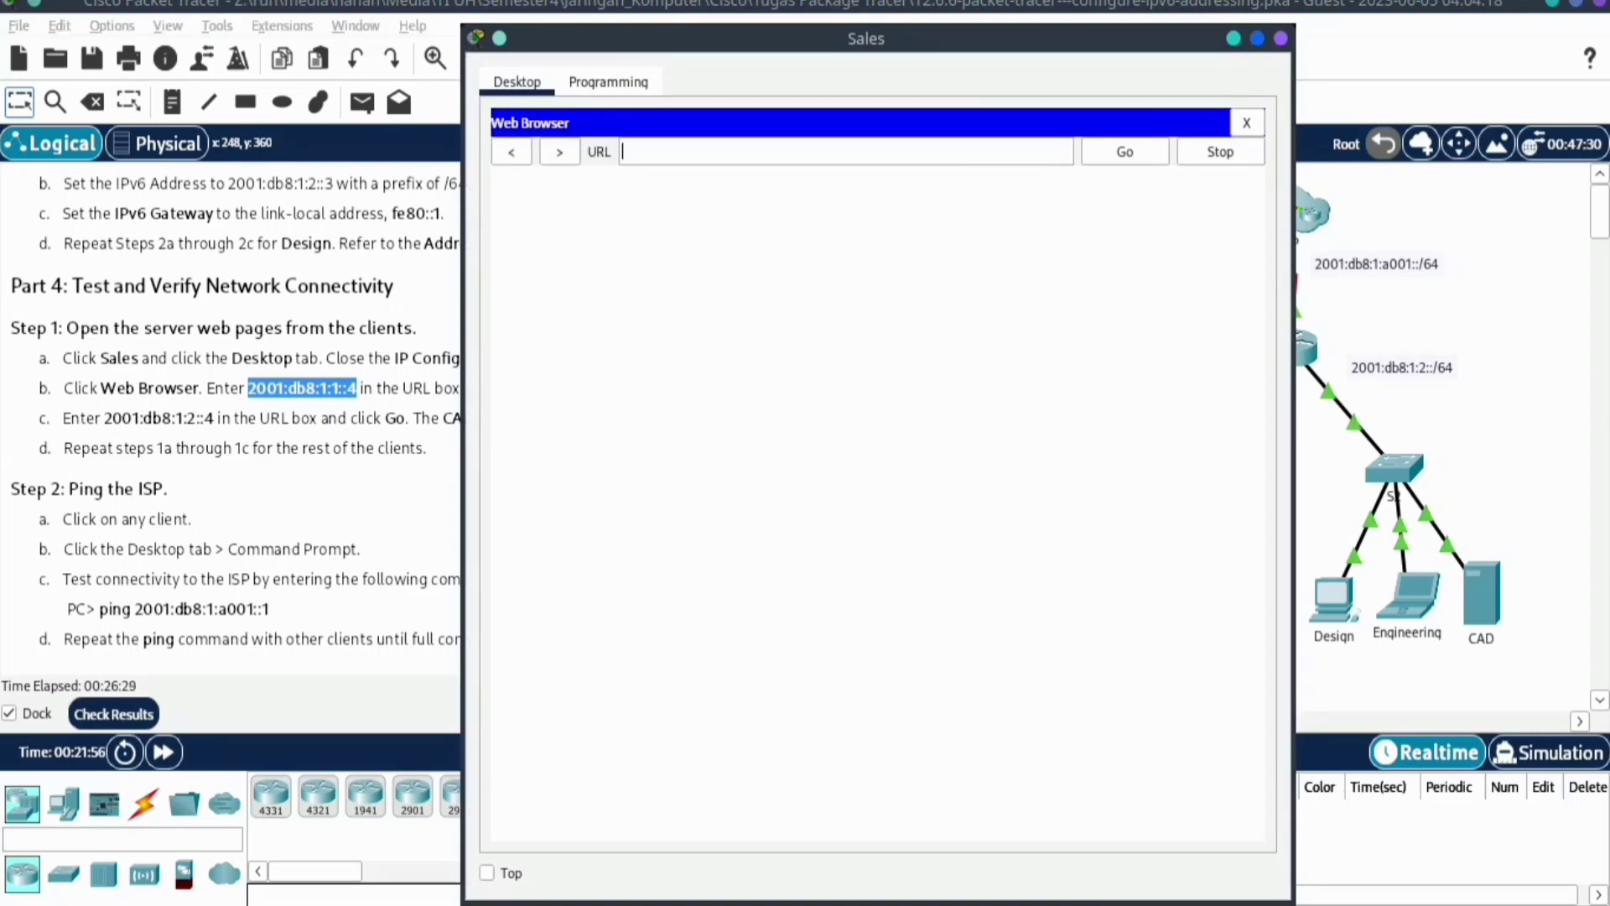
pyautogui.rightClick(669, 153)
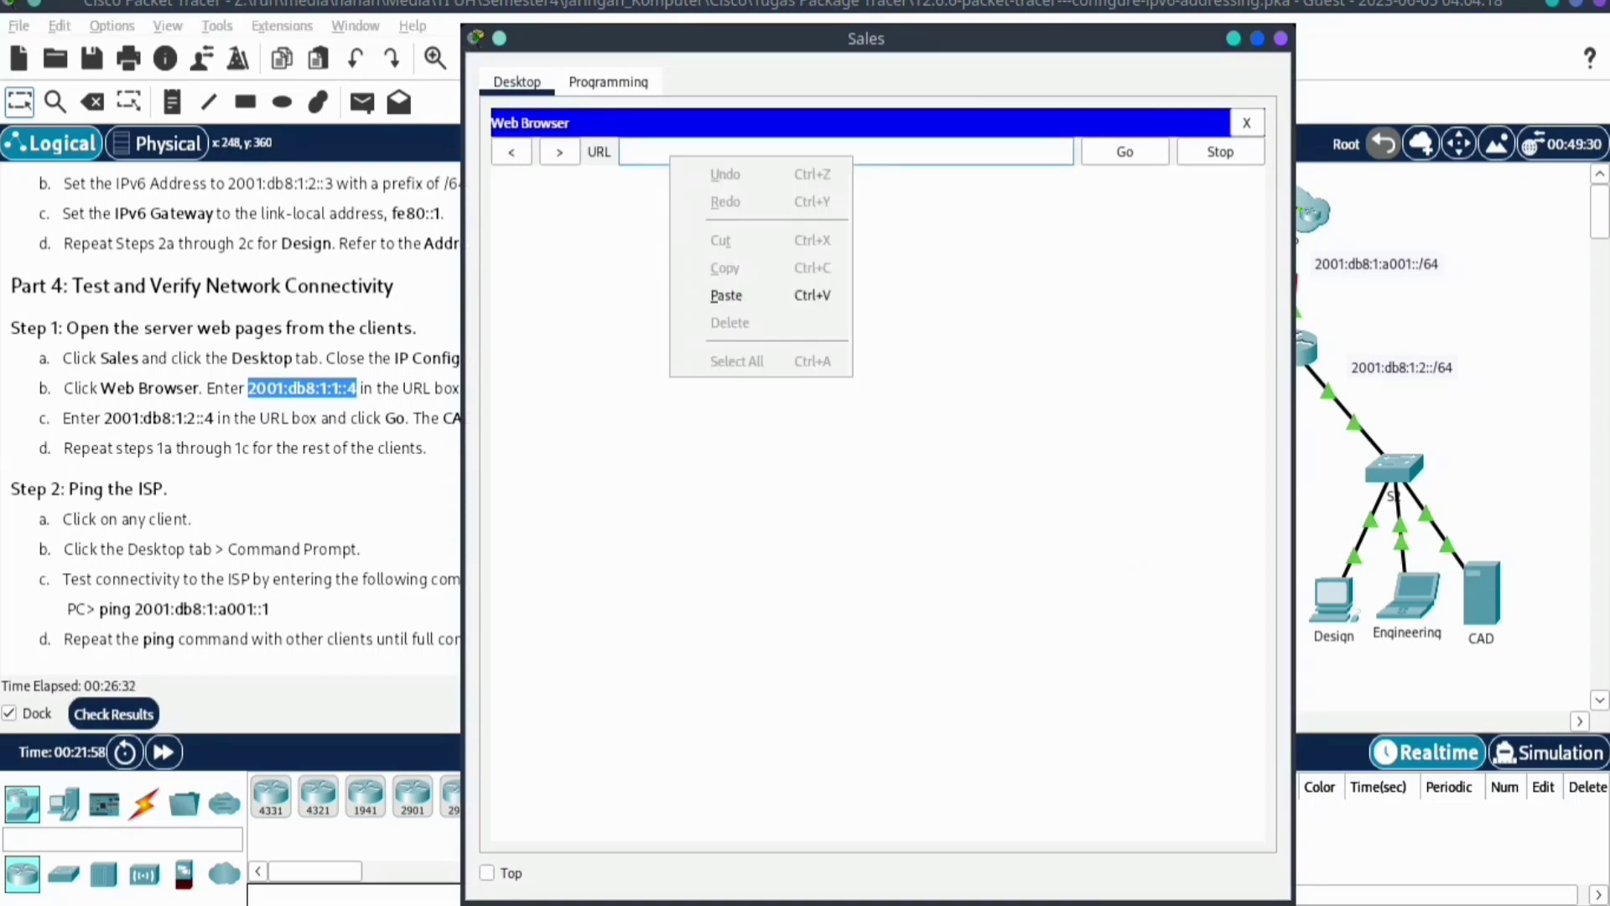
pyautogui.click(721, 294)
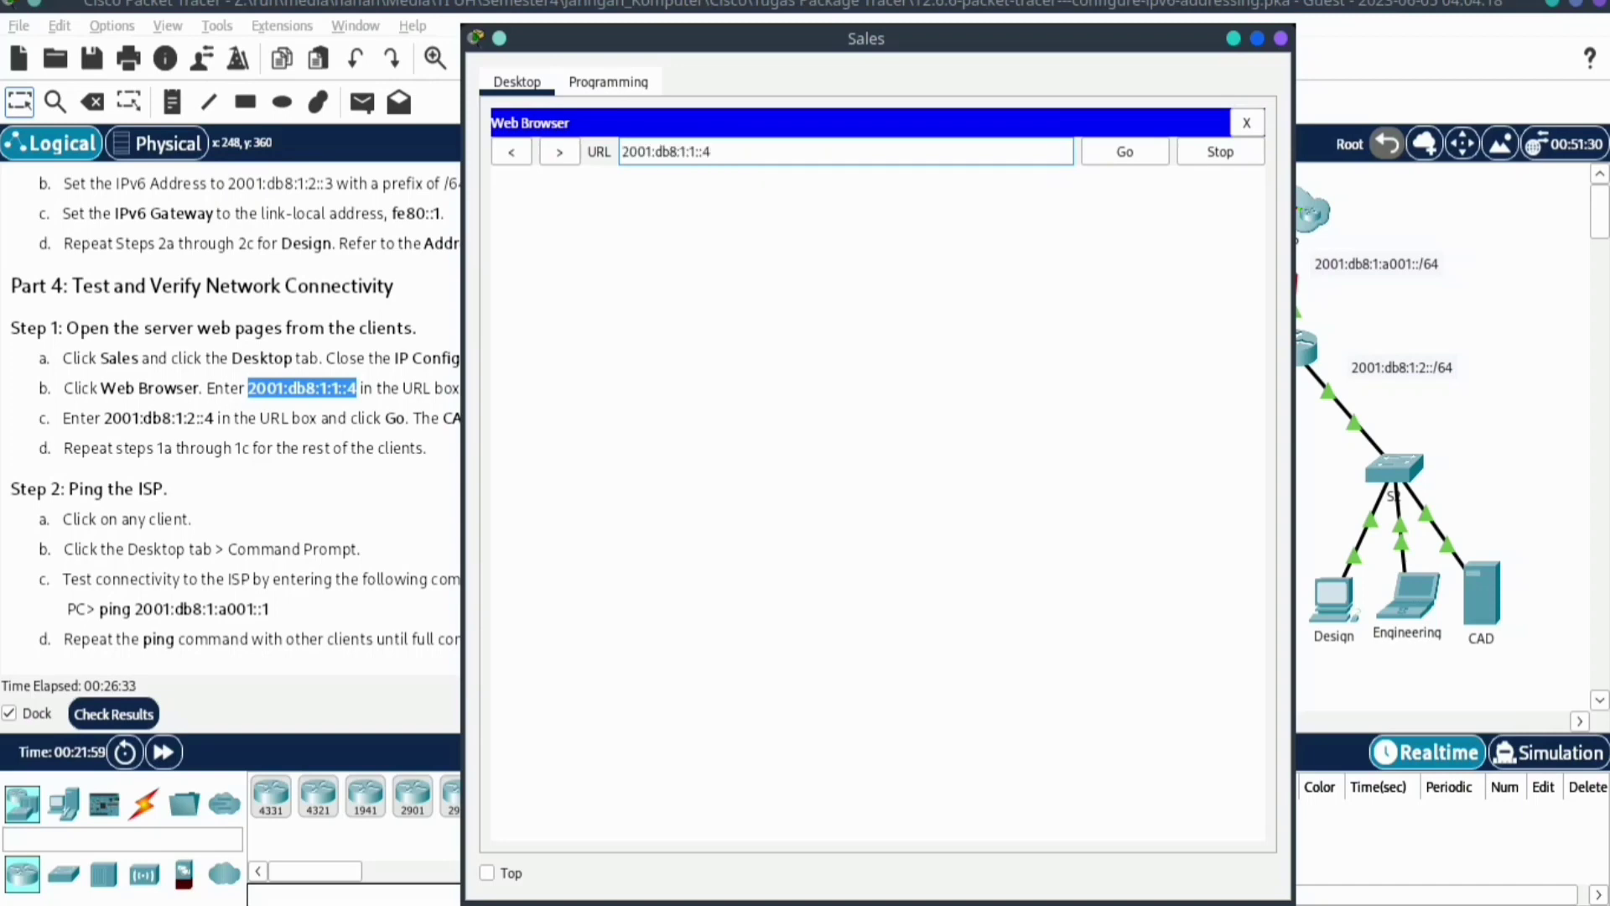
pyautogui.click(1125, 152)
pyautogui.click(1125, 151)
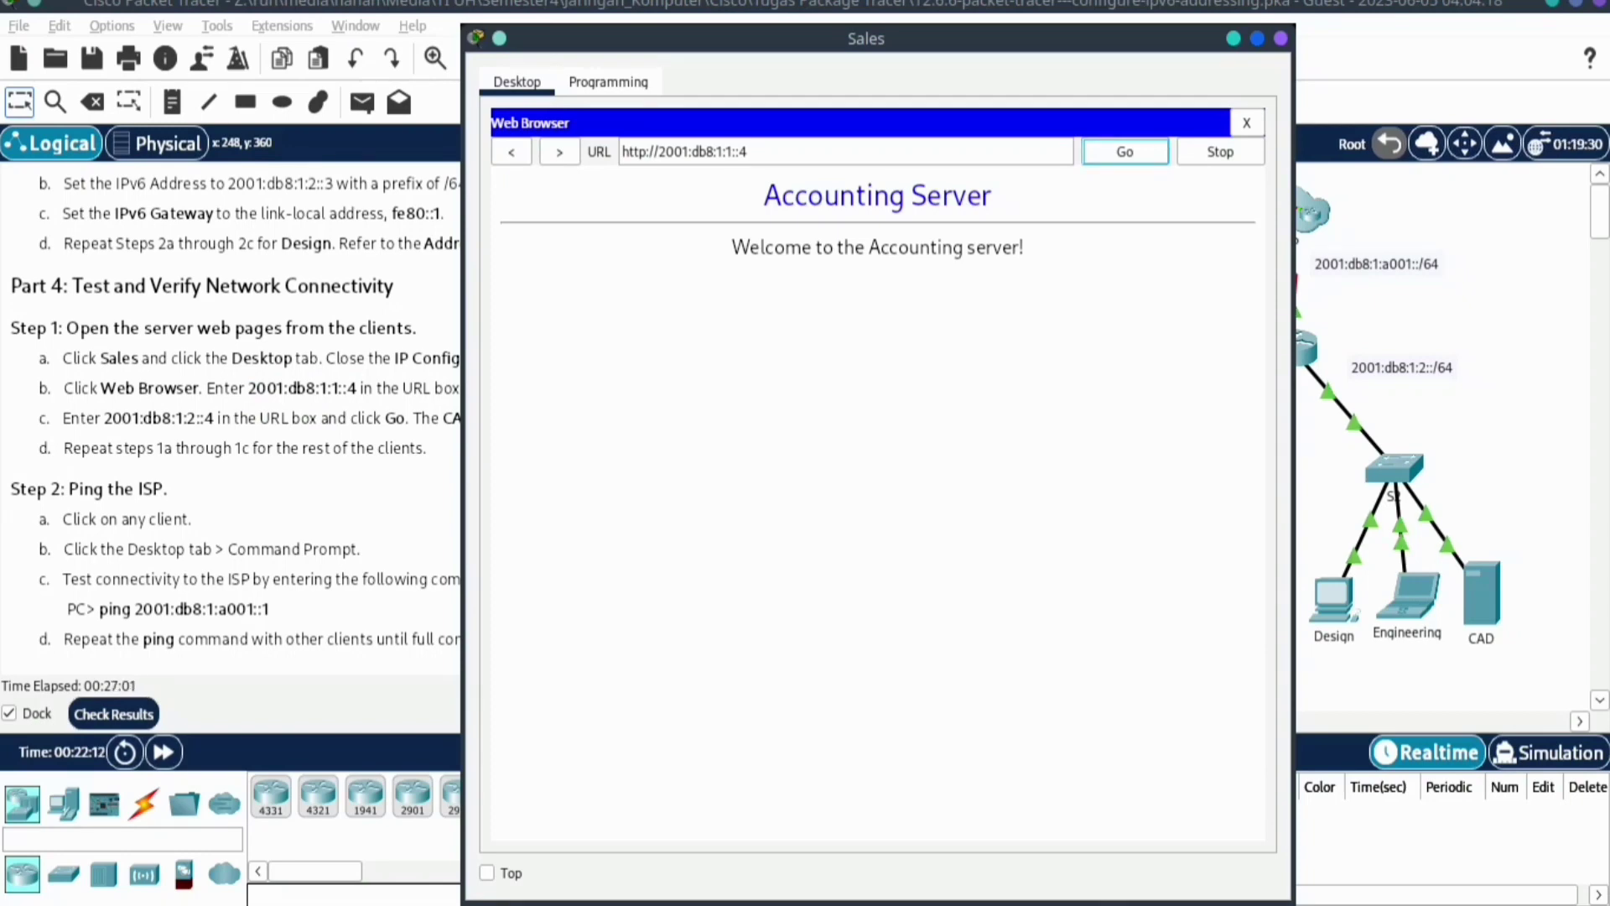
pyautogui.hotkey('alt', 'F4')
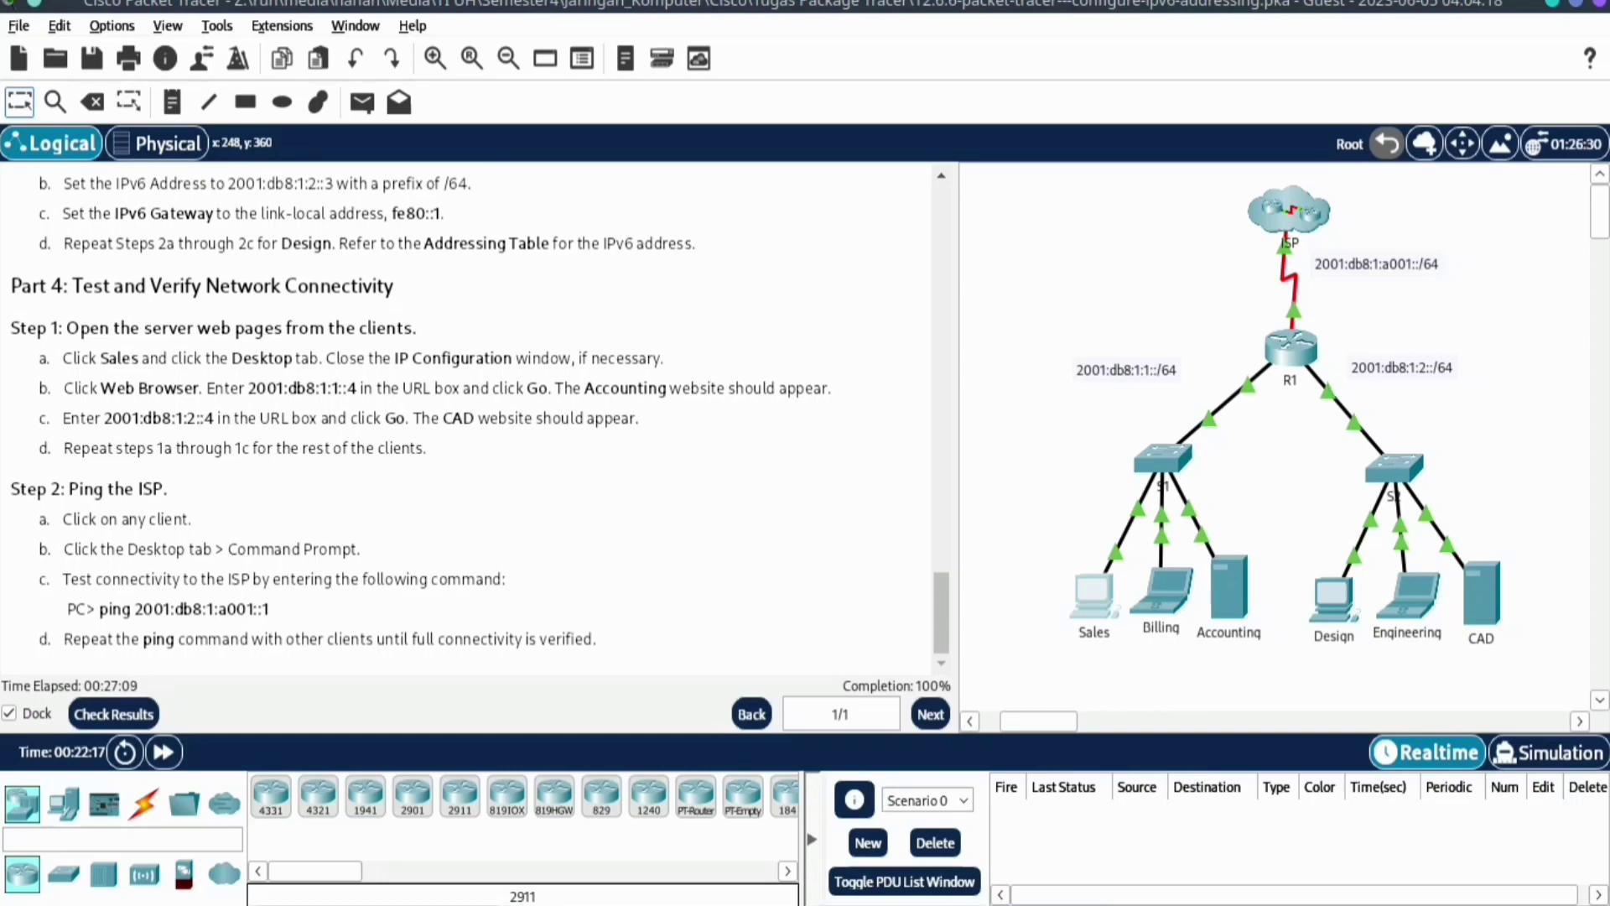
# Copy the CAD server's address 2001:db8:1:2::4 from Part 4 Step 1 of the instructions
pyautogui.moveTo(105, 419); pyautogui.dragTo(214, 419)
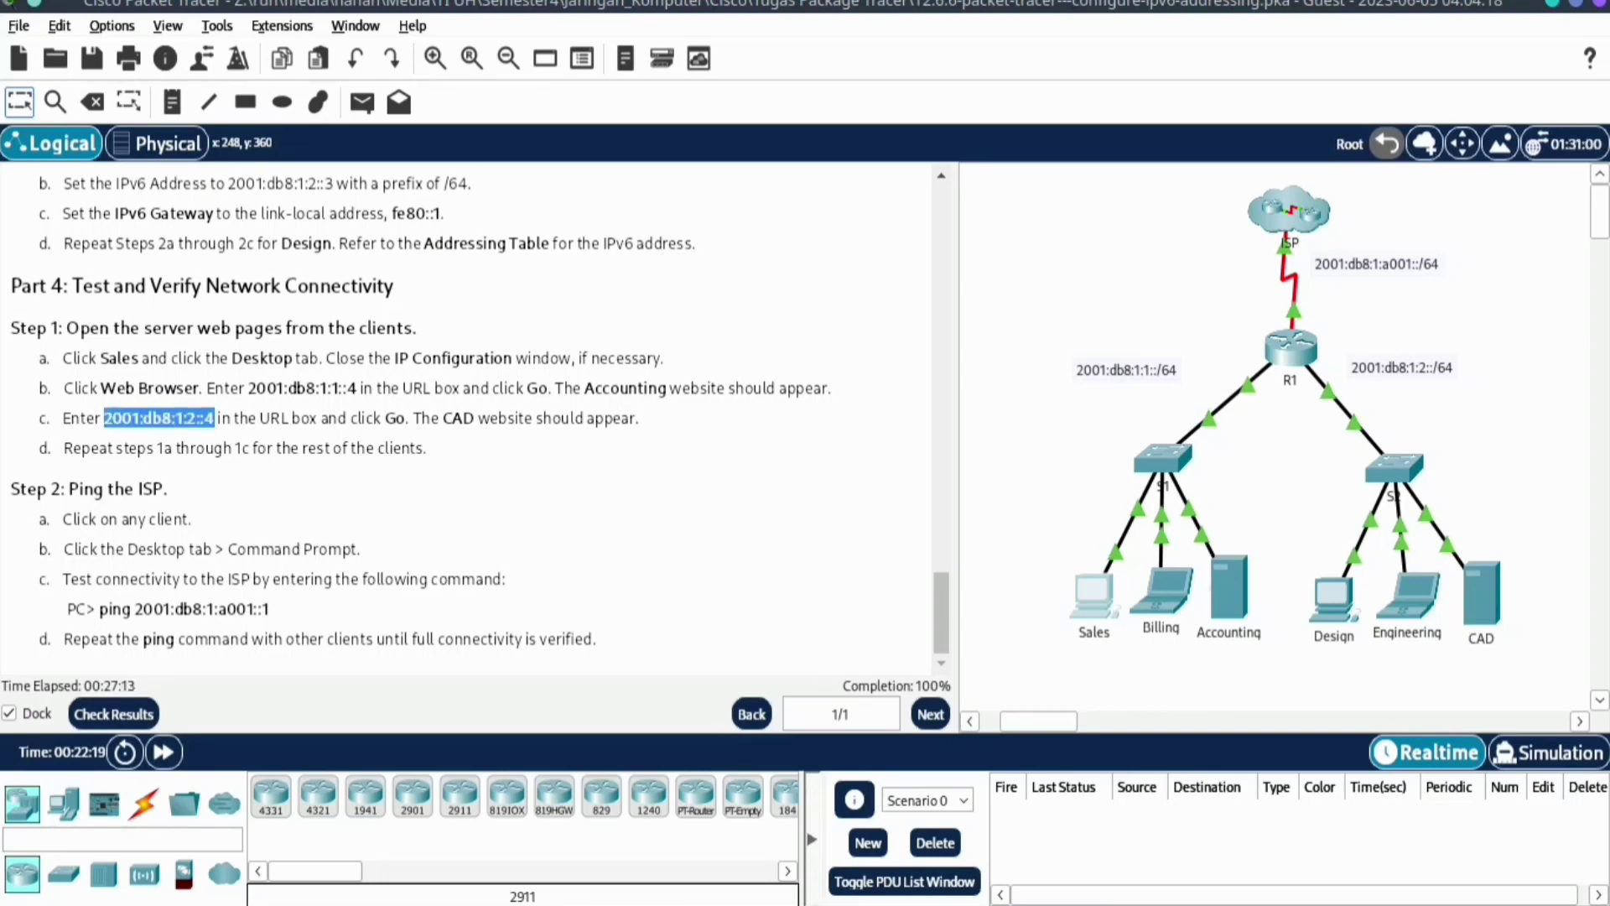
pyautogui.rightClick(213, 421)
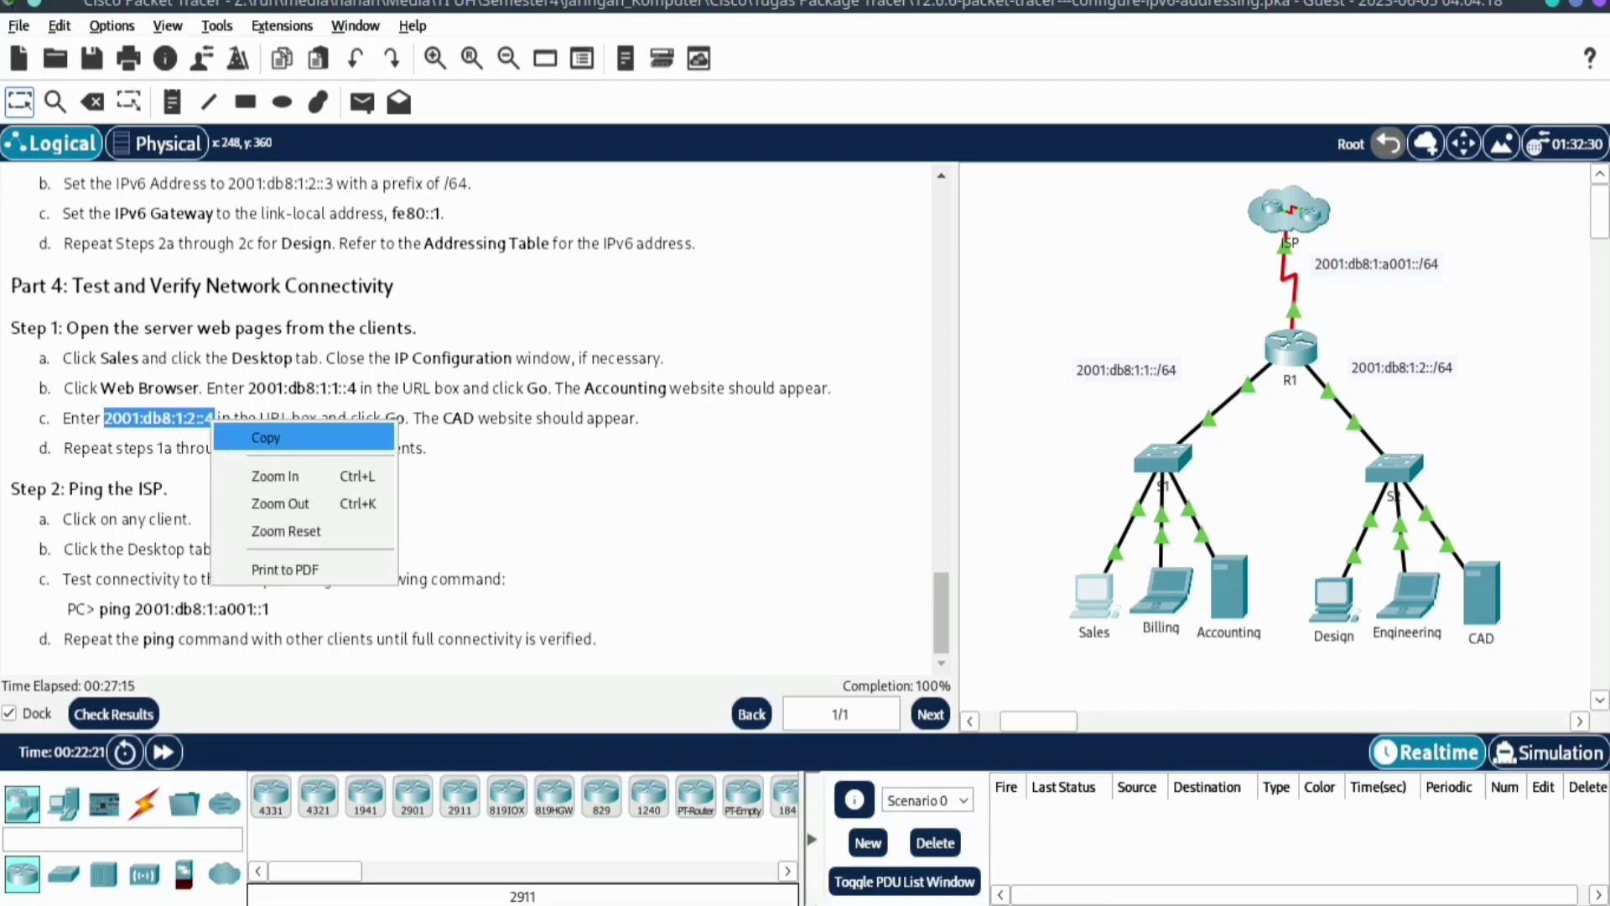
pyautogui.click(266, 437)
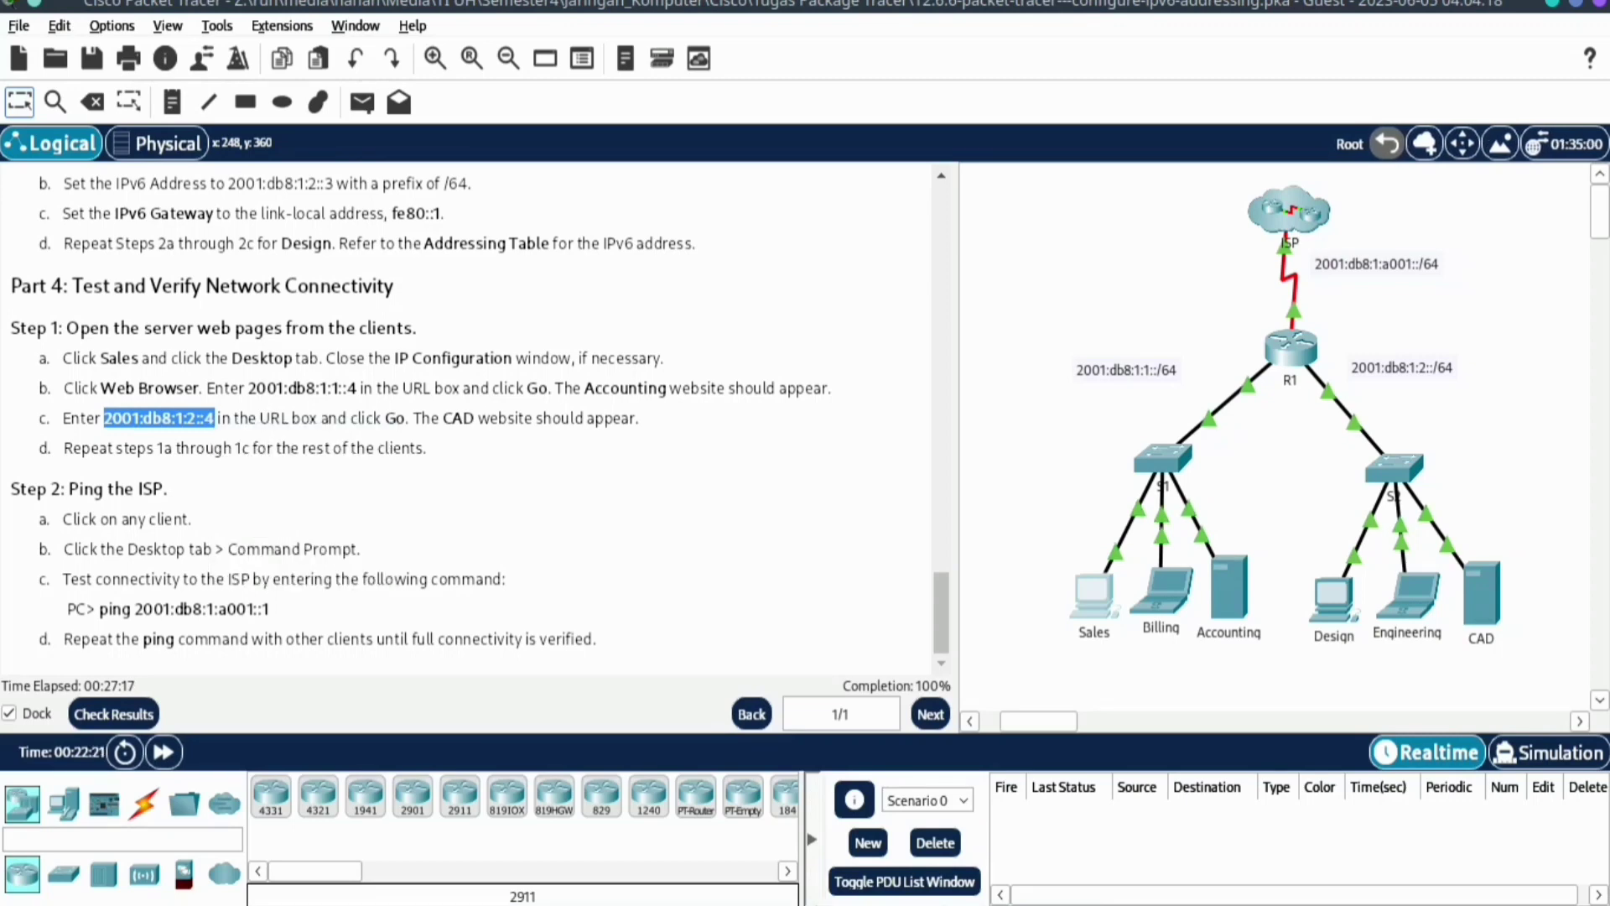
# Load the CAD website at the copied 2001:db8:1:2::4 in the Sales client's Web Browser, and close the device's window
pyautogui.hotkey('alt', 'Tab')
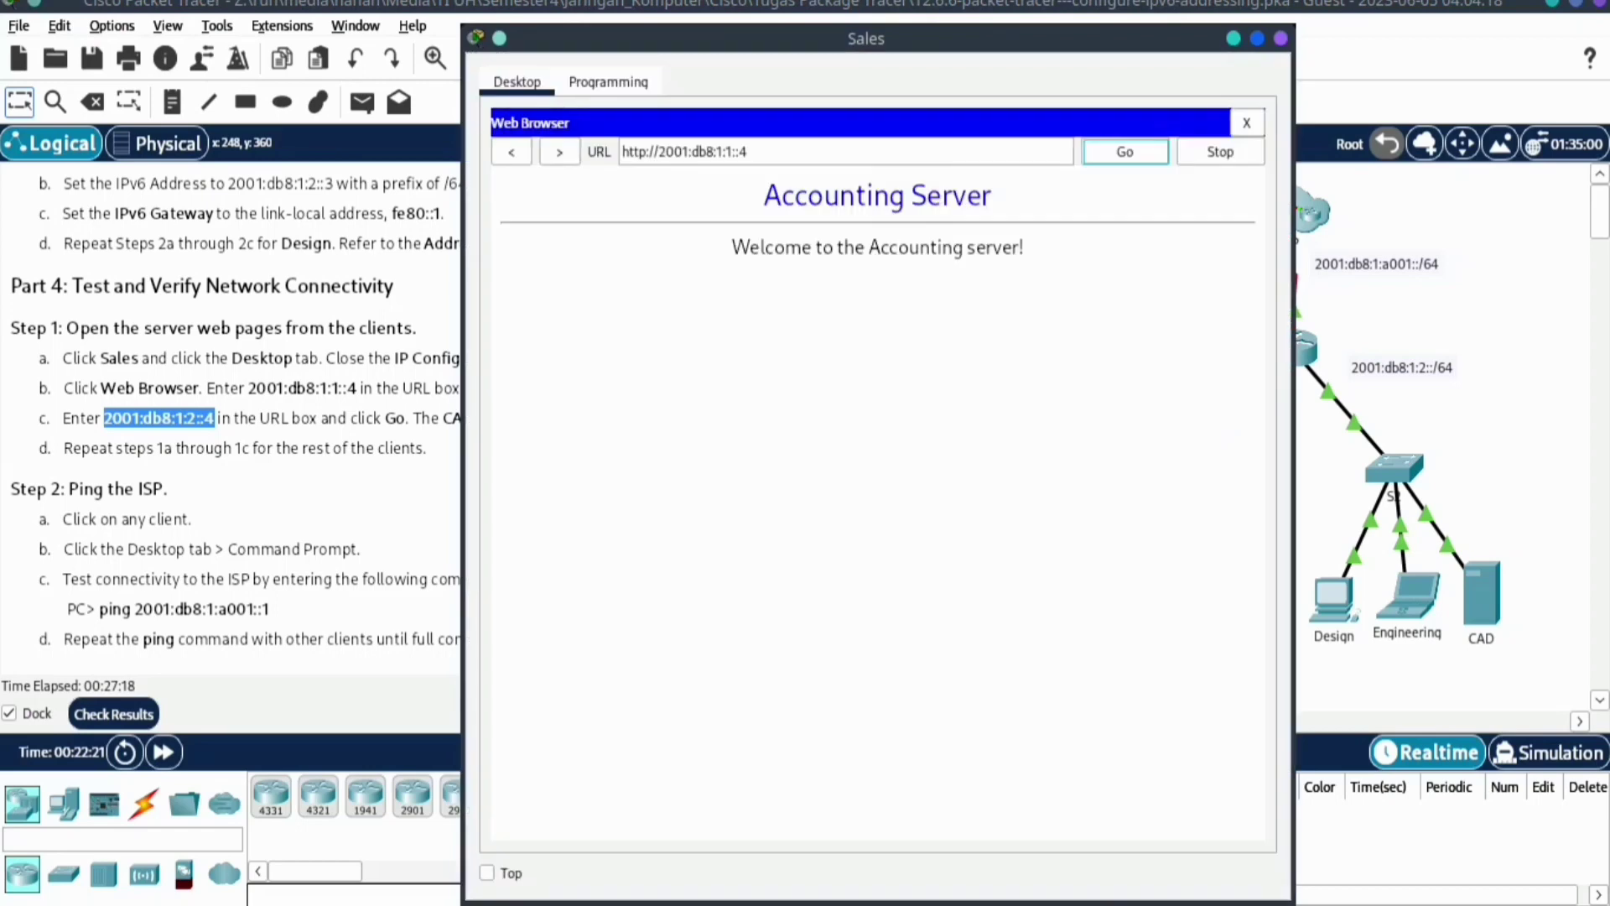
pyautogui.click(749, 152)
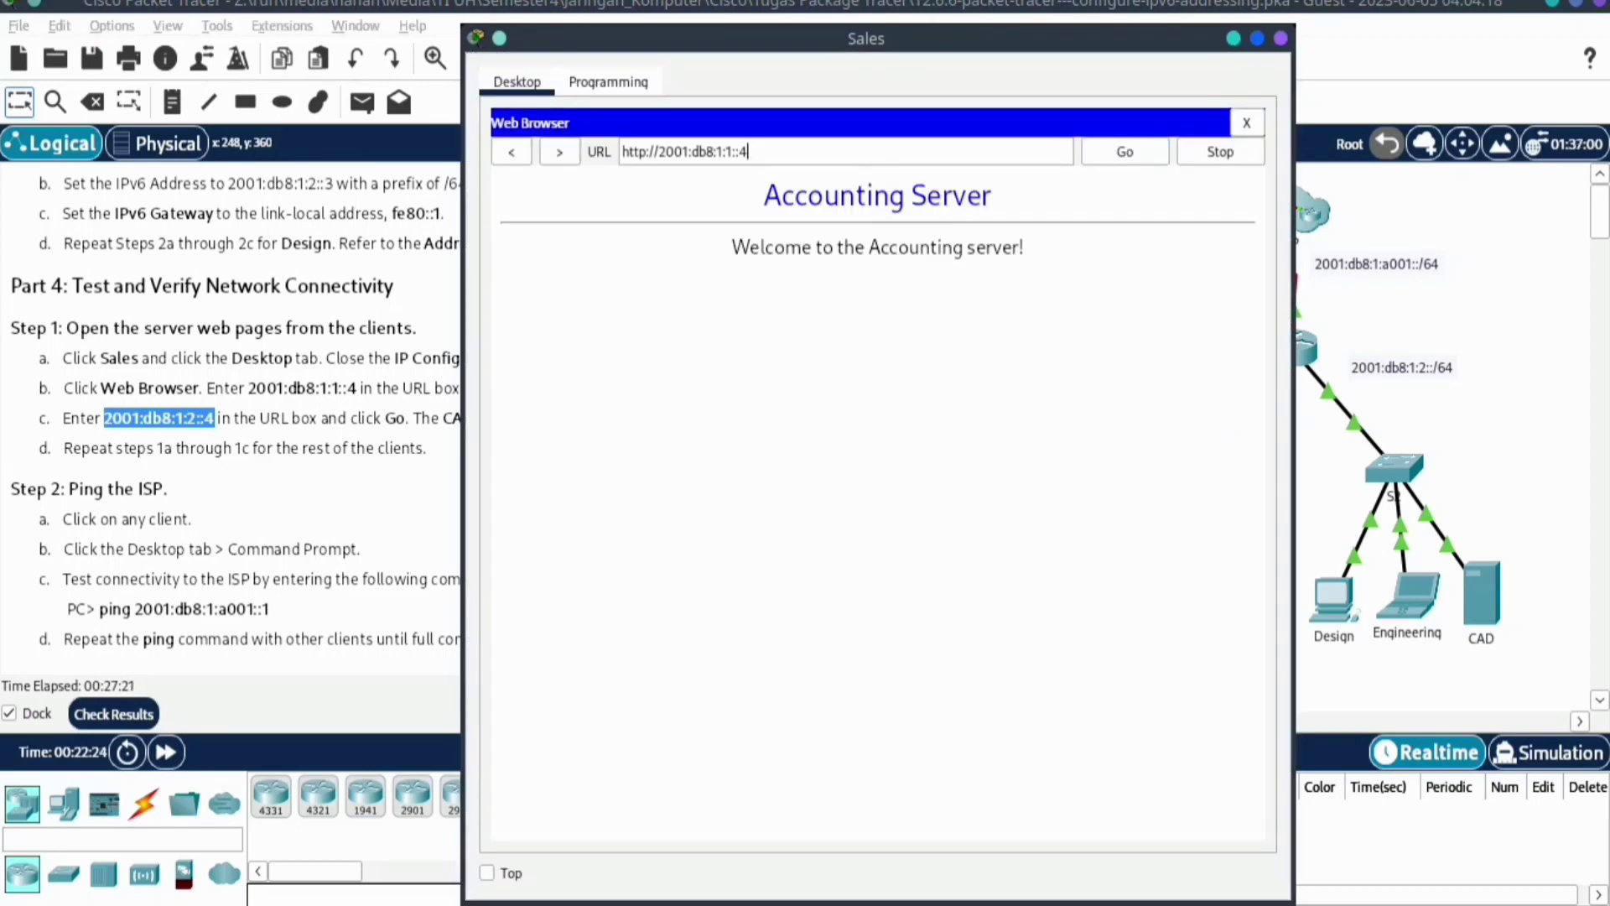
pyautogui.moveTo(749, 152); pyautogui.dragTo(635, 151)
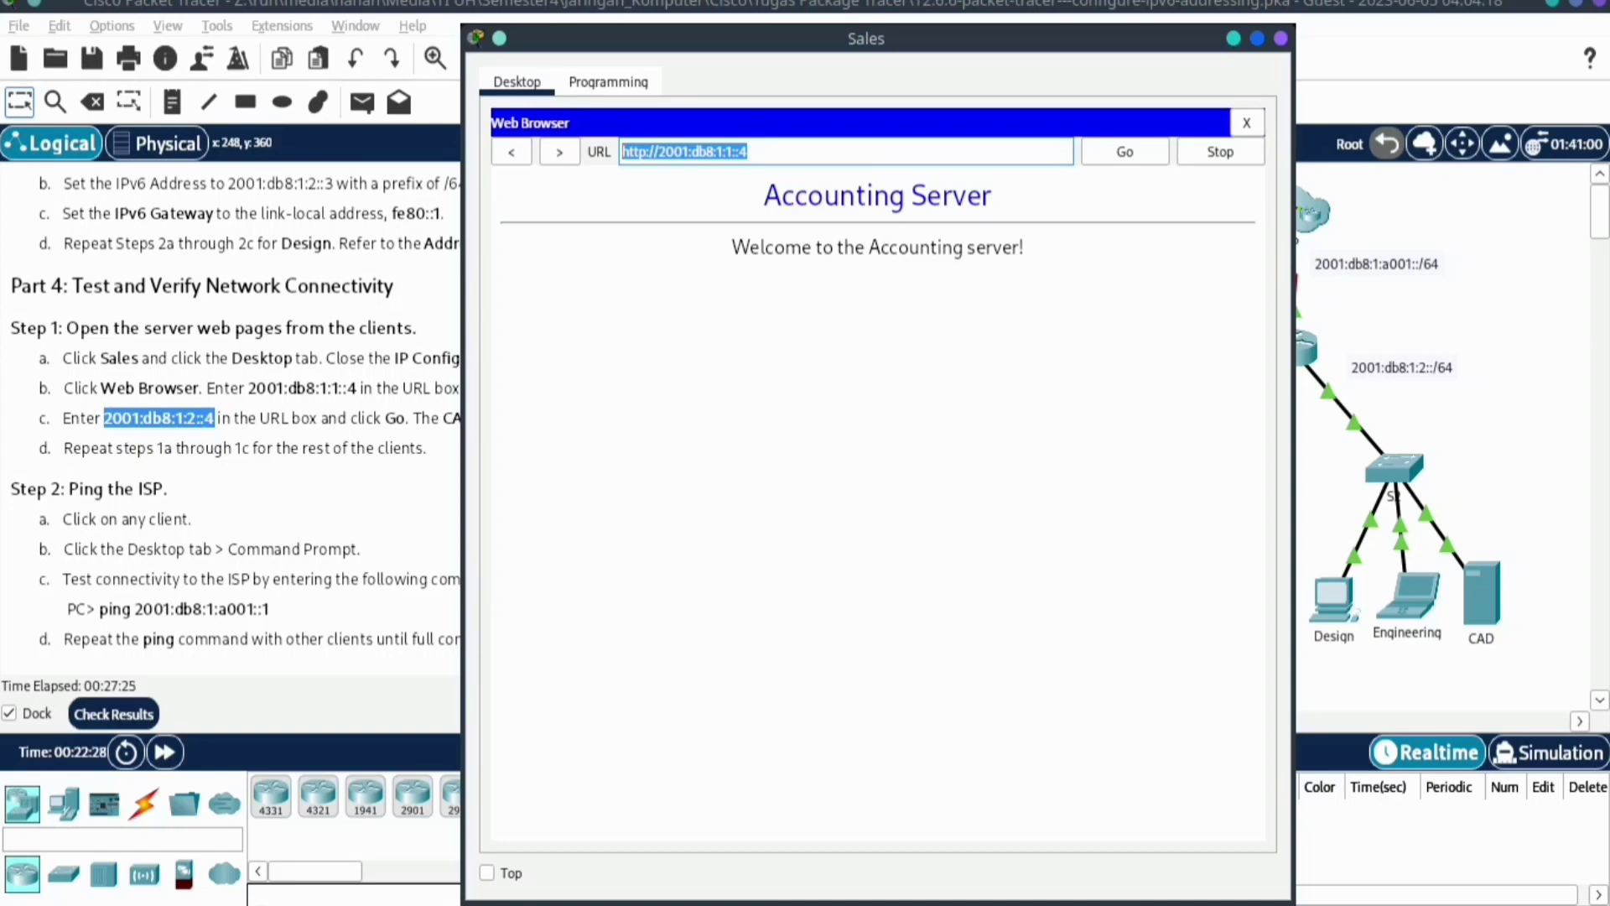
pyautogui.rightClick(666, 151)
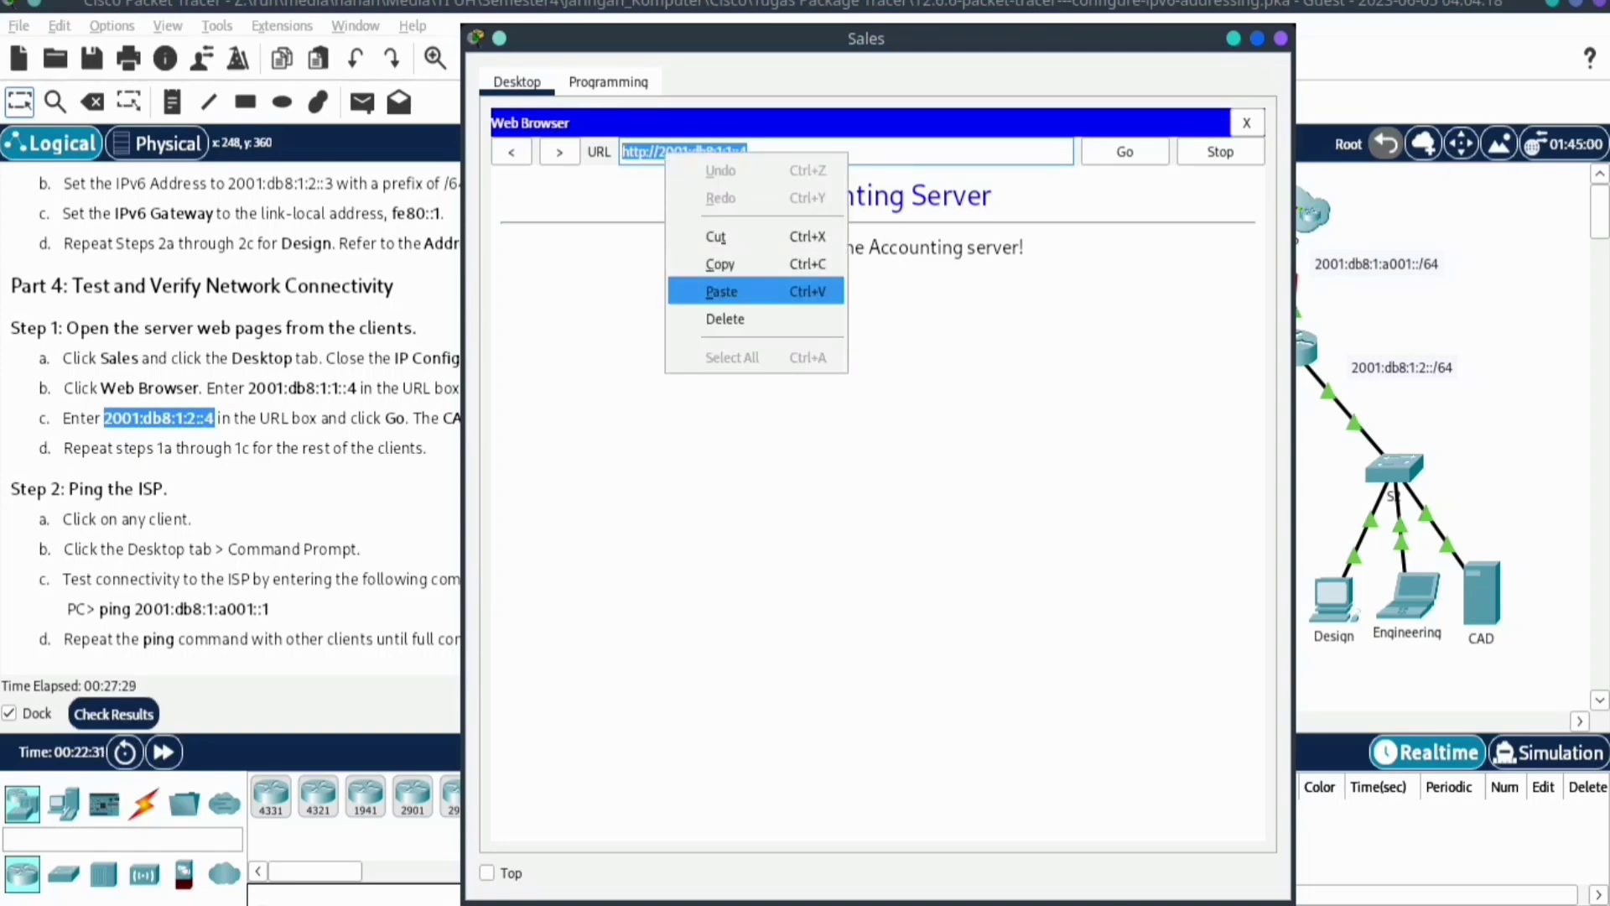
pyautogui.click(722, 291)
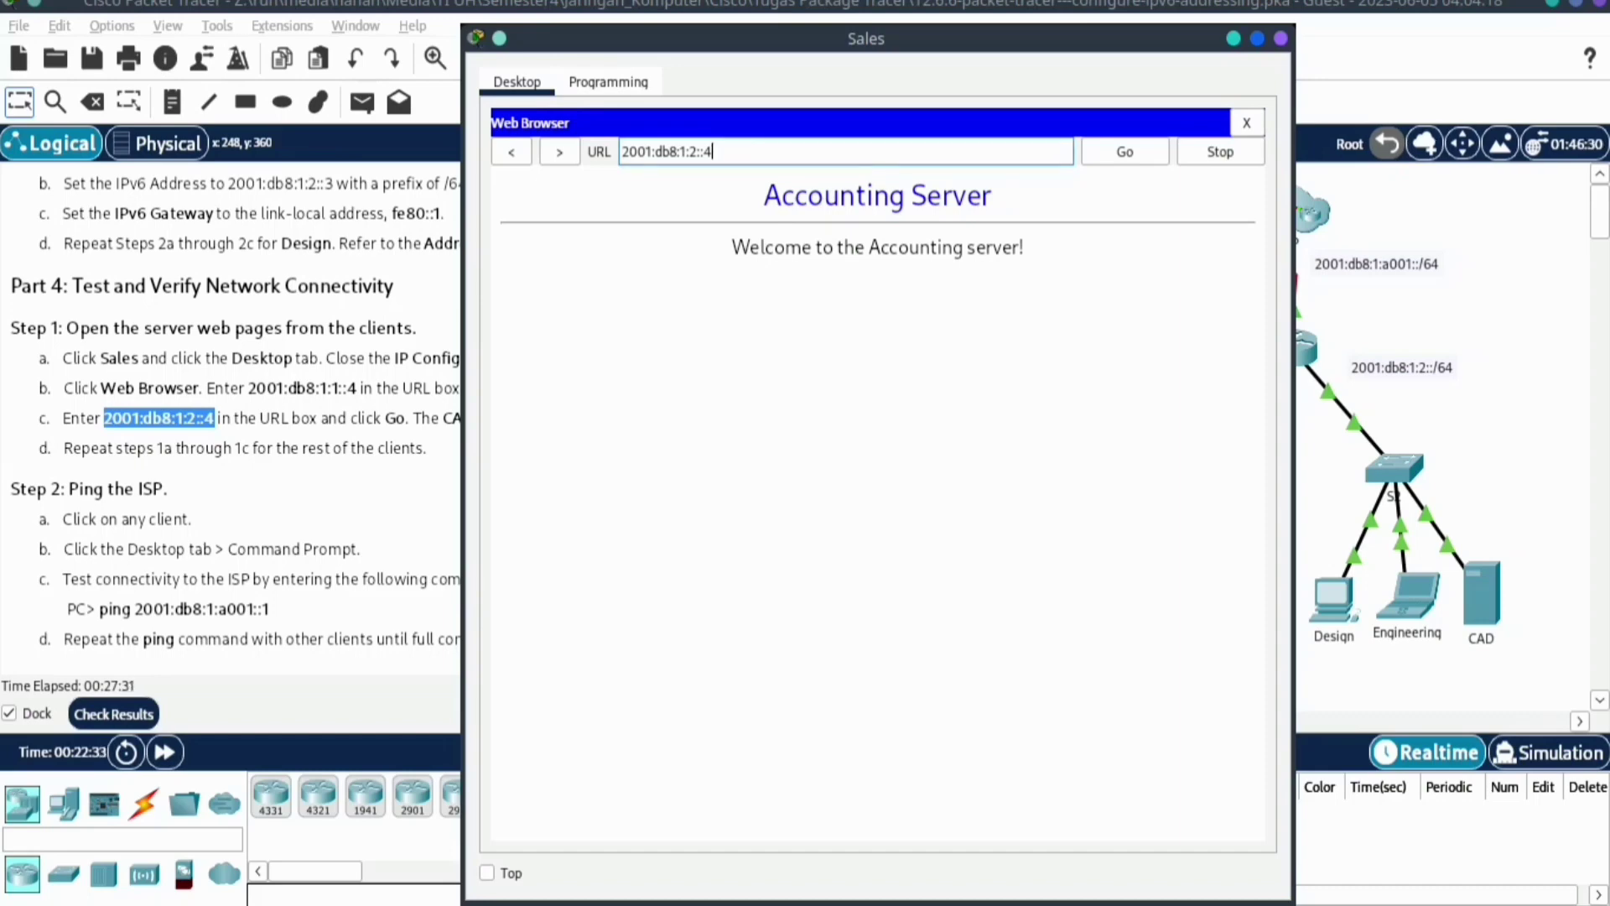
pyautogui.press('Return')
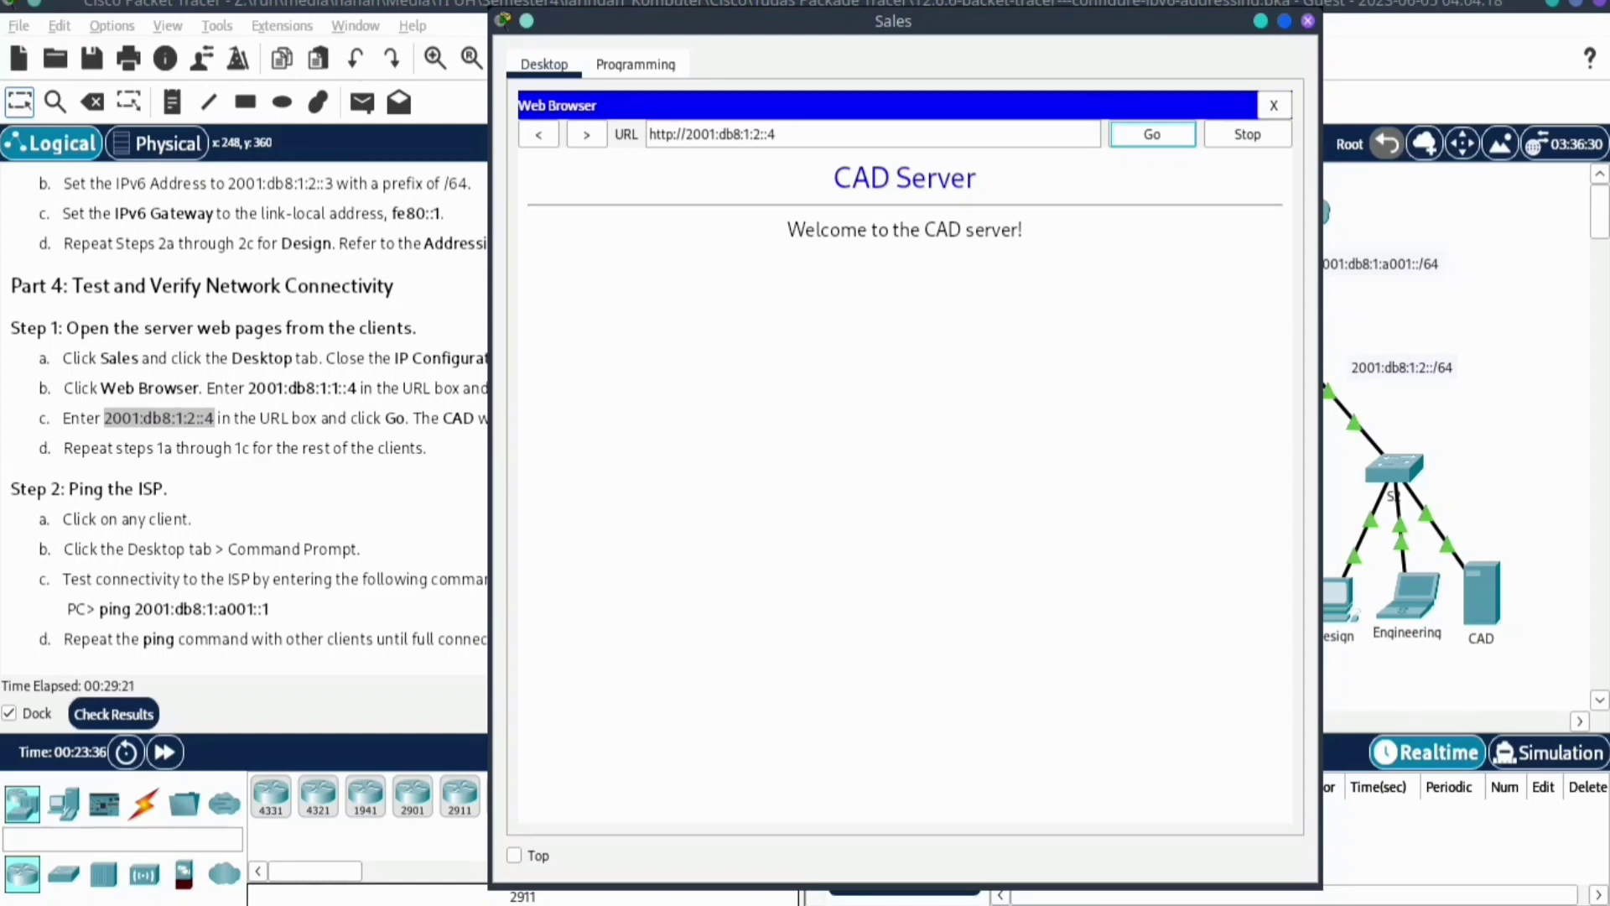
pyautogui.click(1308, 20)
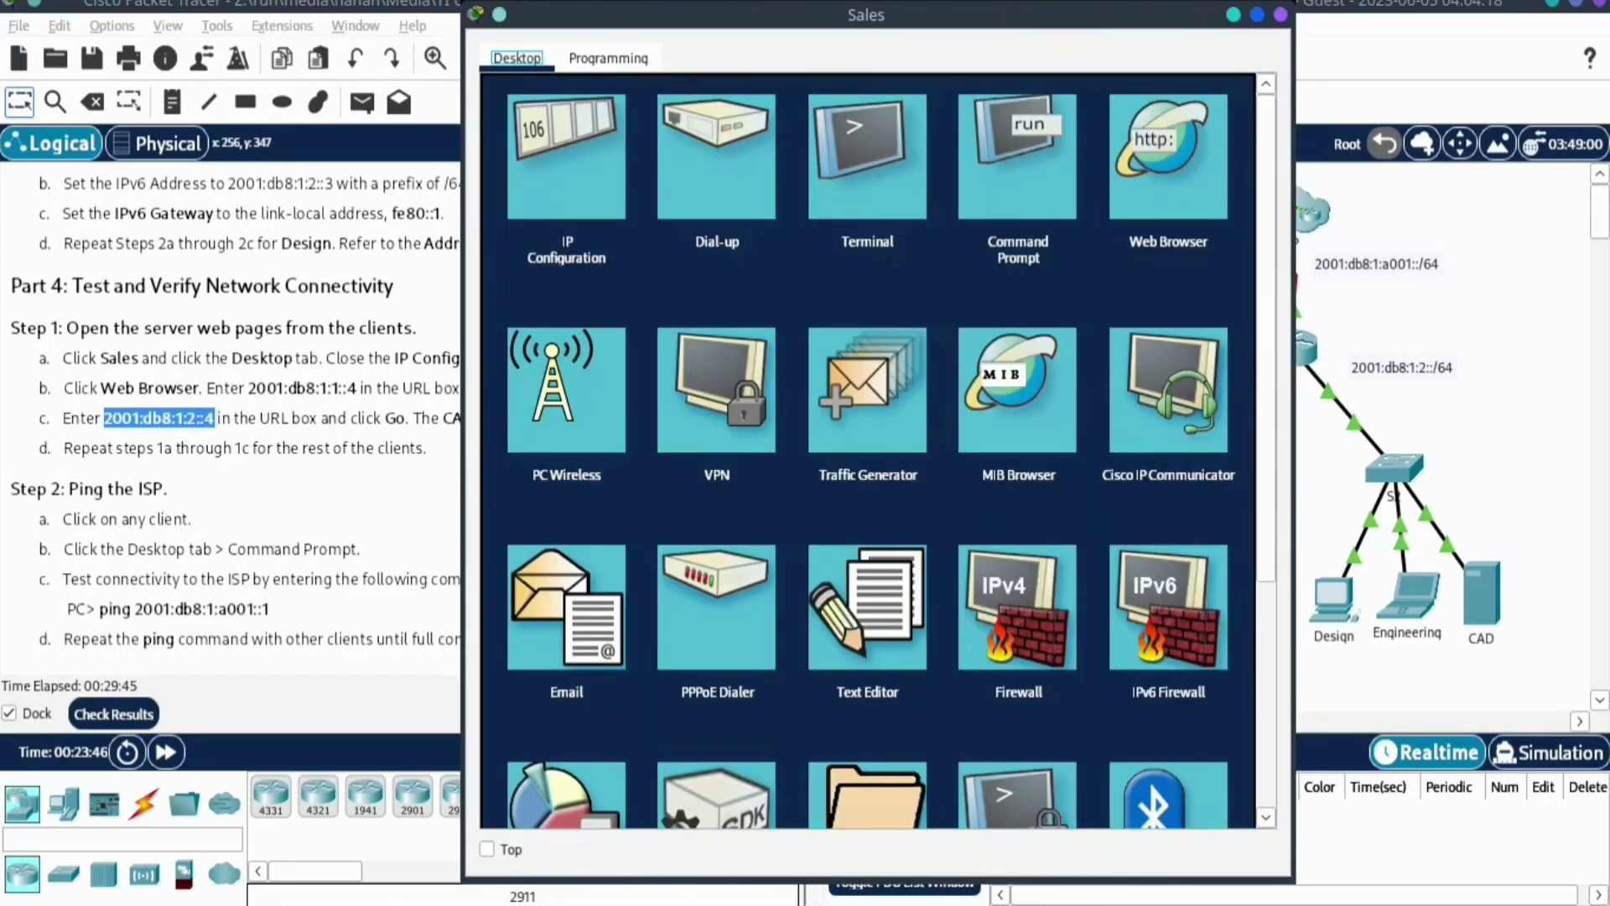
# Open the Command Prompt on the Sales client and copy the command ping 2001:db8:1:a001::1 from Part 4 Step 2 of the instructions
pyautogui.click(1017, 157)
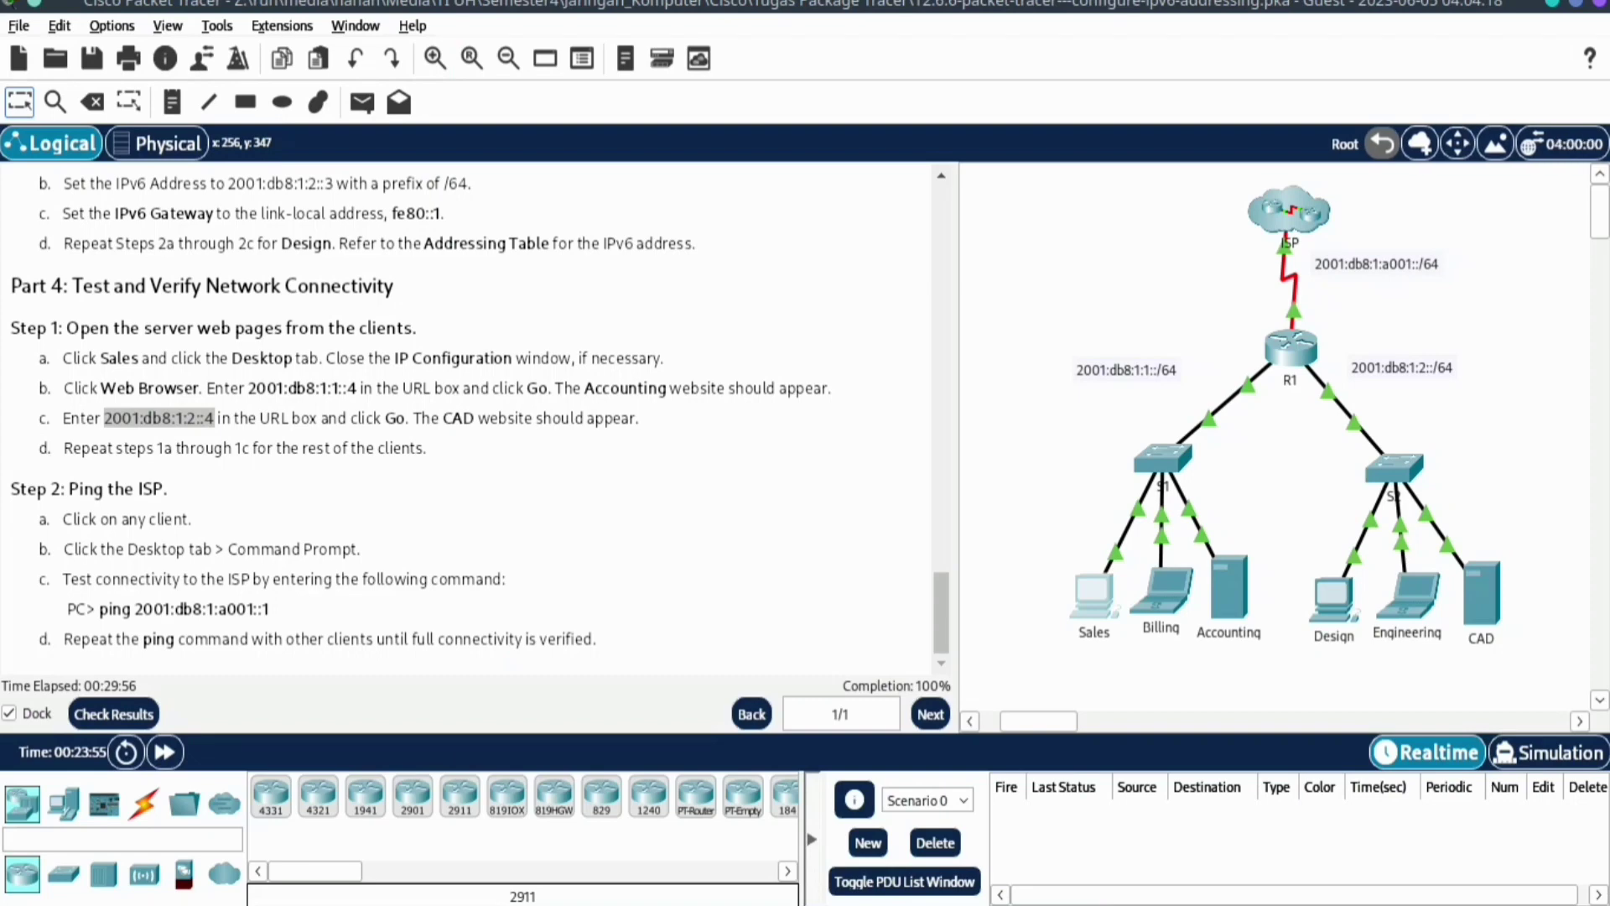
pyautogui.moveTo(100, 610); pyautogui.dragTo(270, 610)
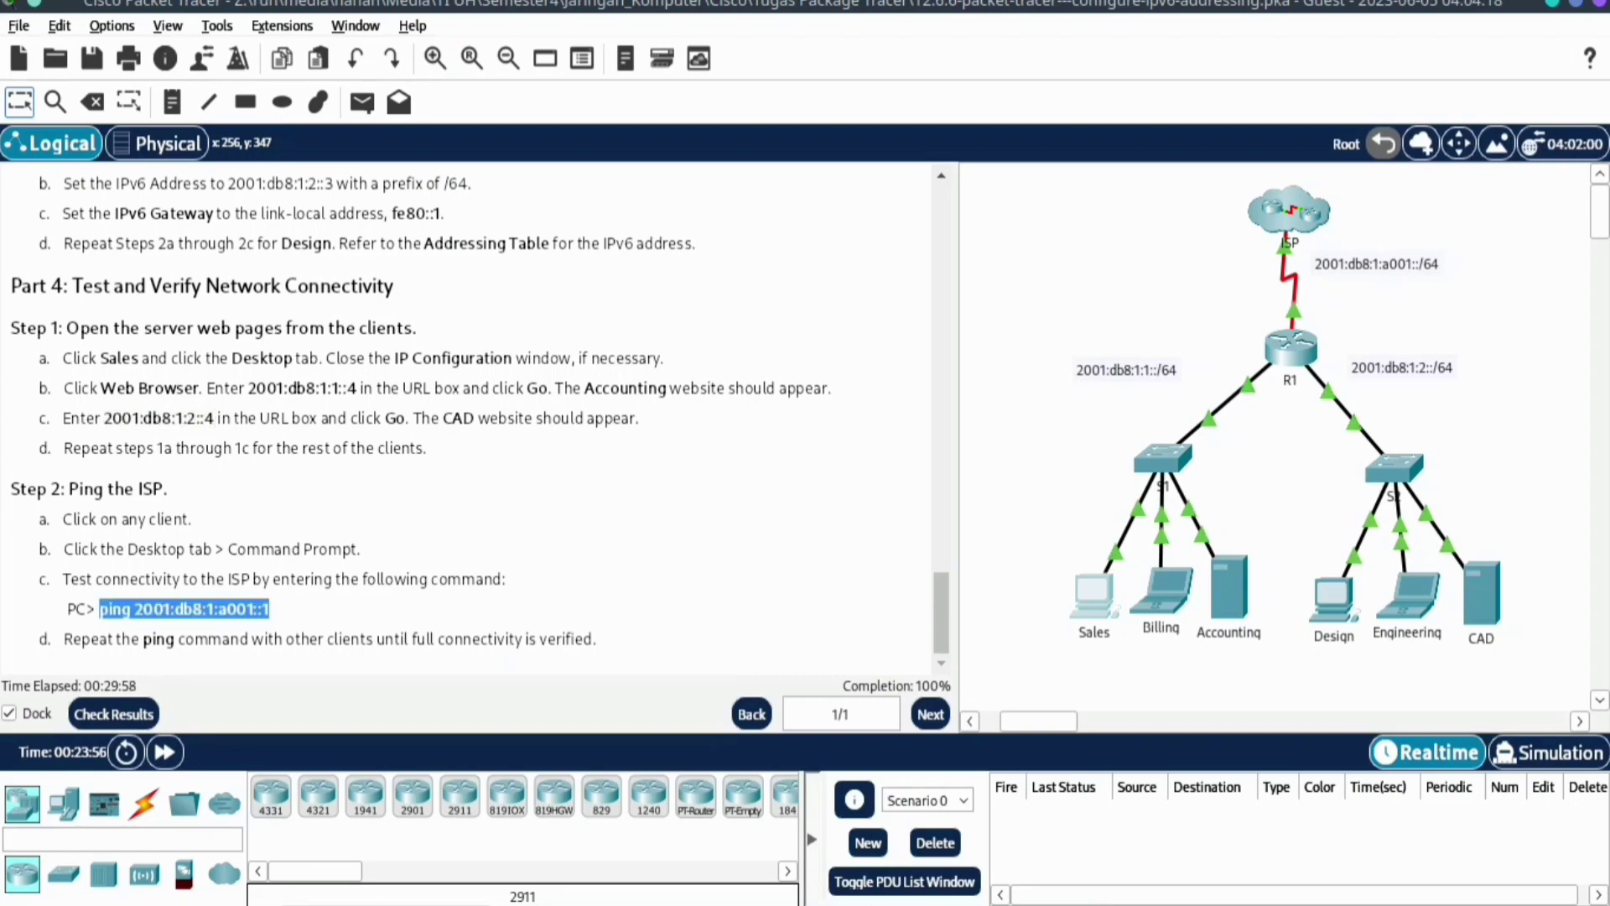
pyautogui.rightClick(158, 601)
pyautogui.click(212, 618)
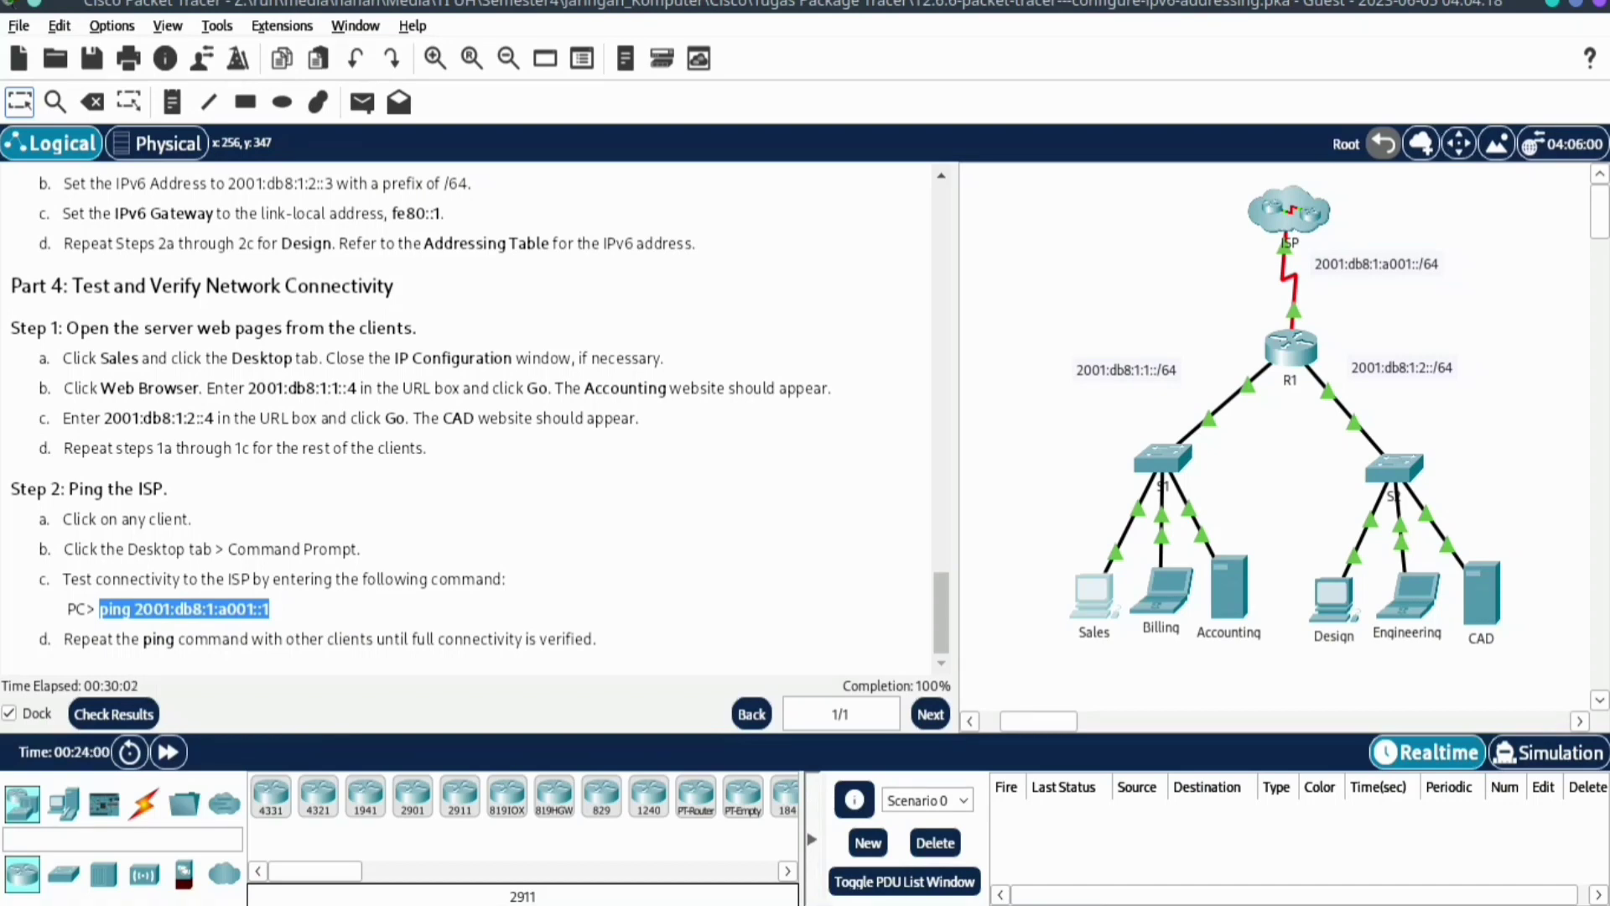
# Run the copied ping 2001:db8:1:a001::1 in the Sales client's Command Prompt to test connectivity to the ISP
pyautogui.hotkey('alt', 'Tab')
pyautogui.rightClick(680, 175)
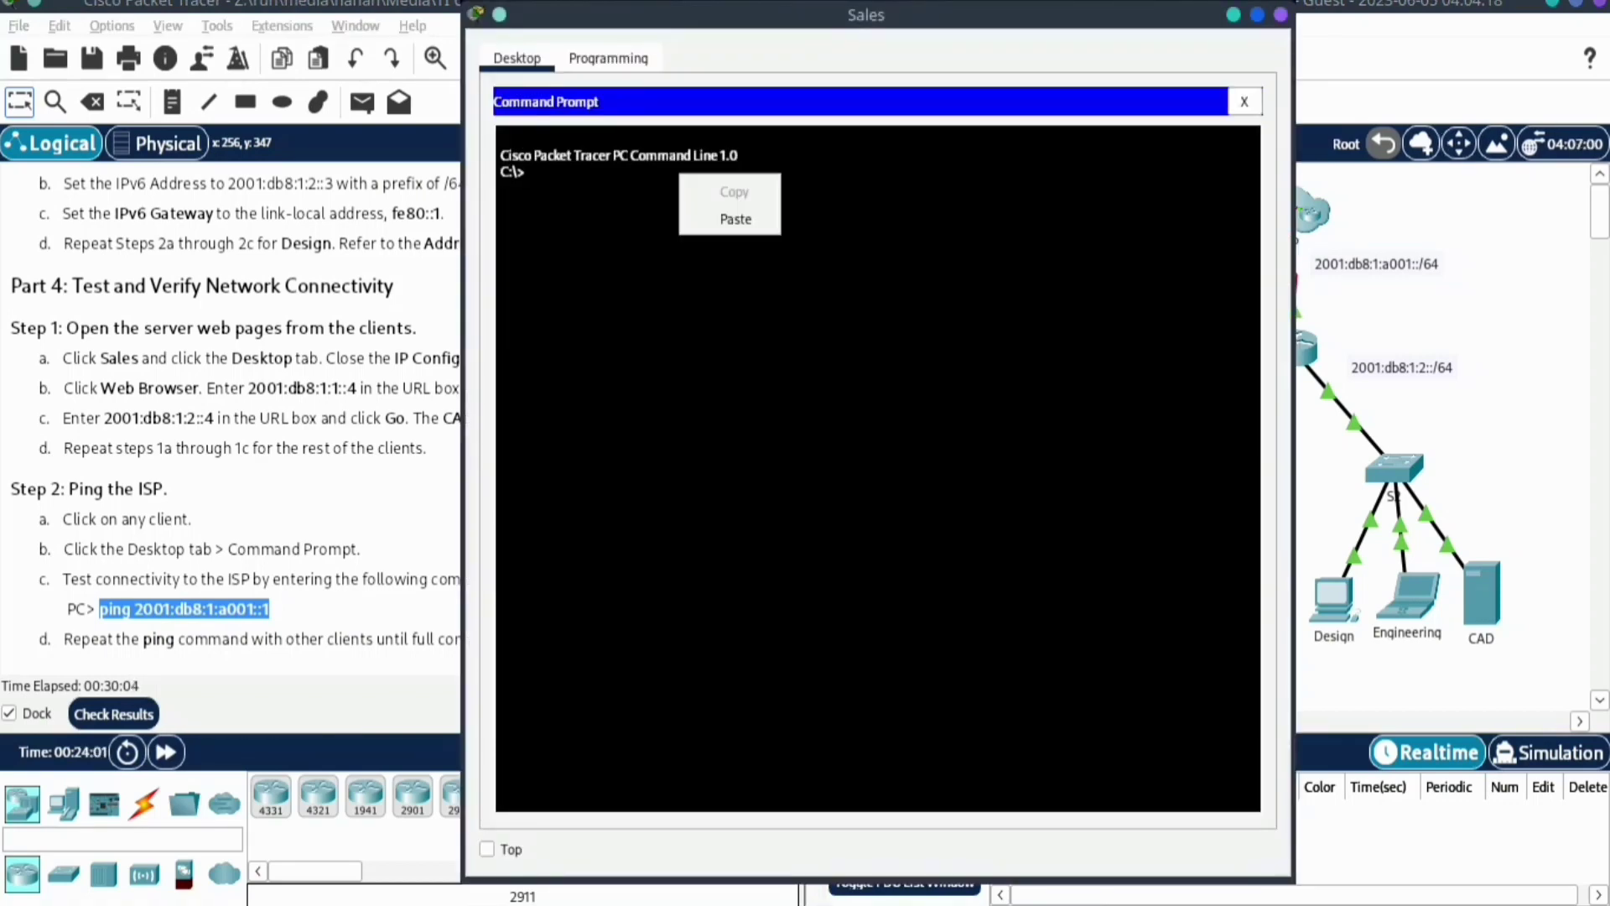
pyautogui.click(729, 219)
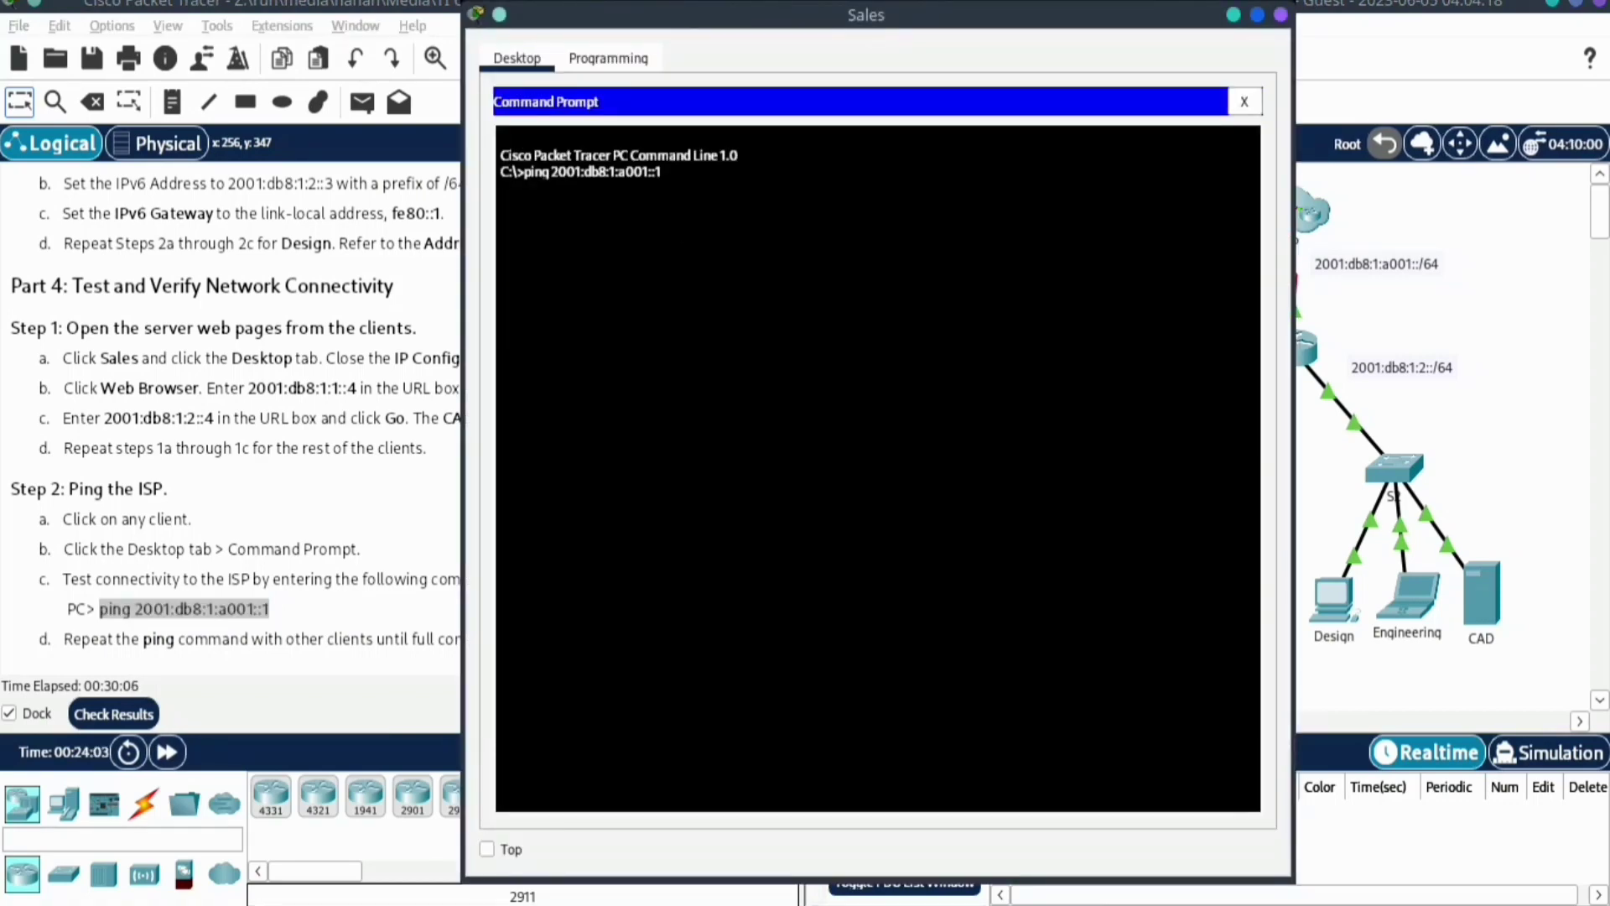
pyautogui.press('Return')
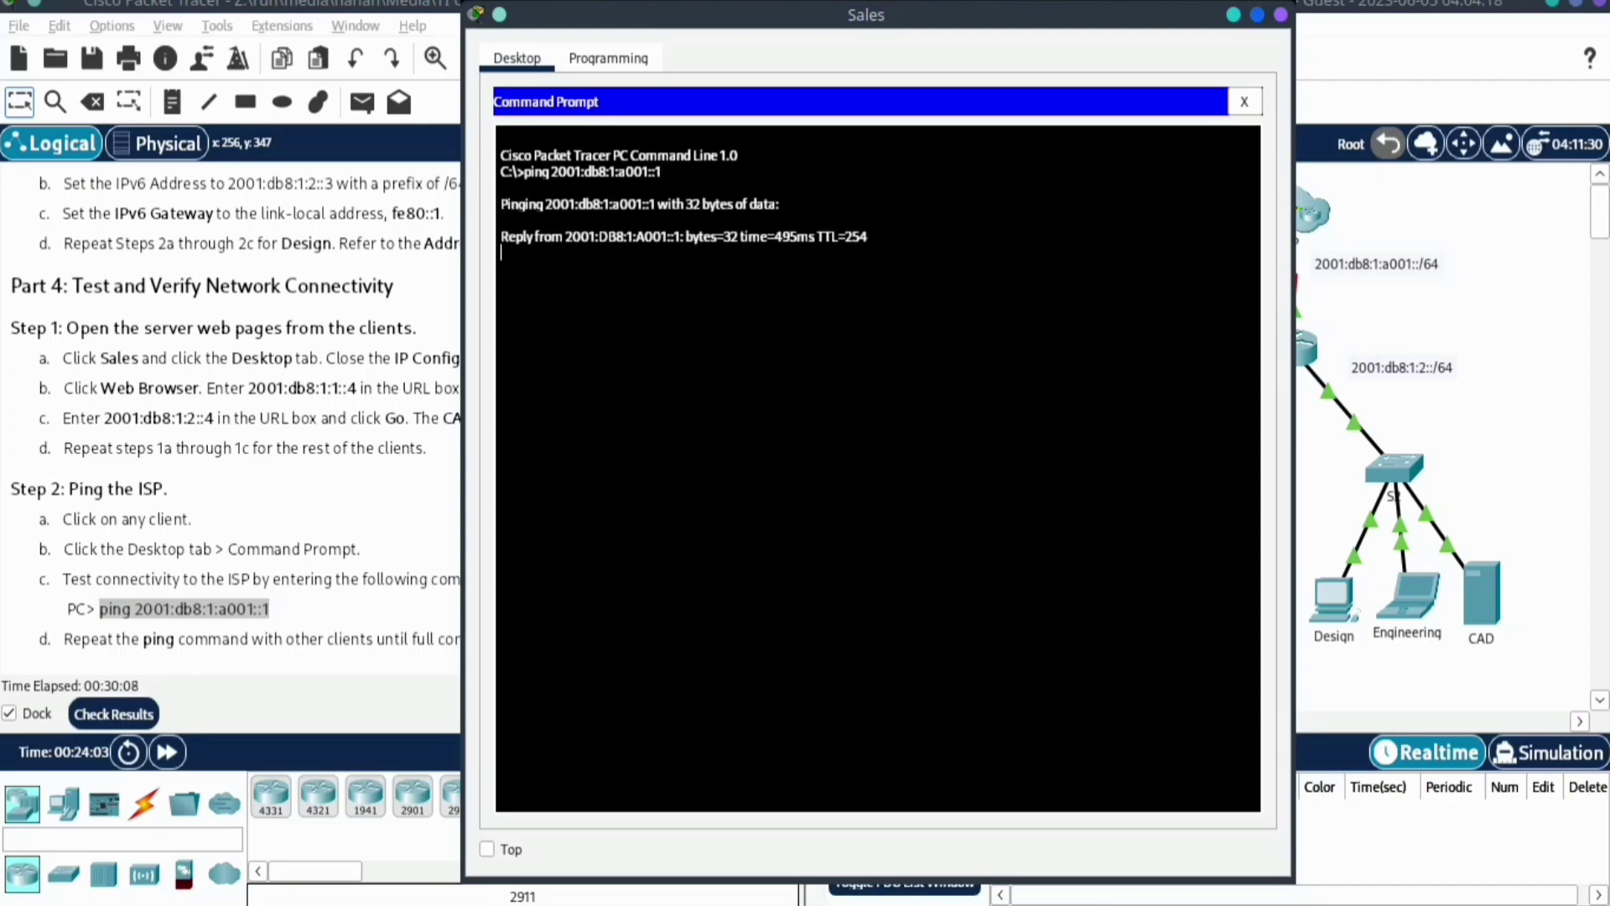